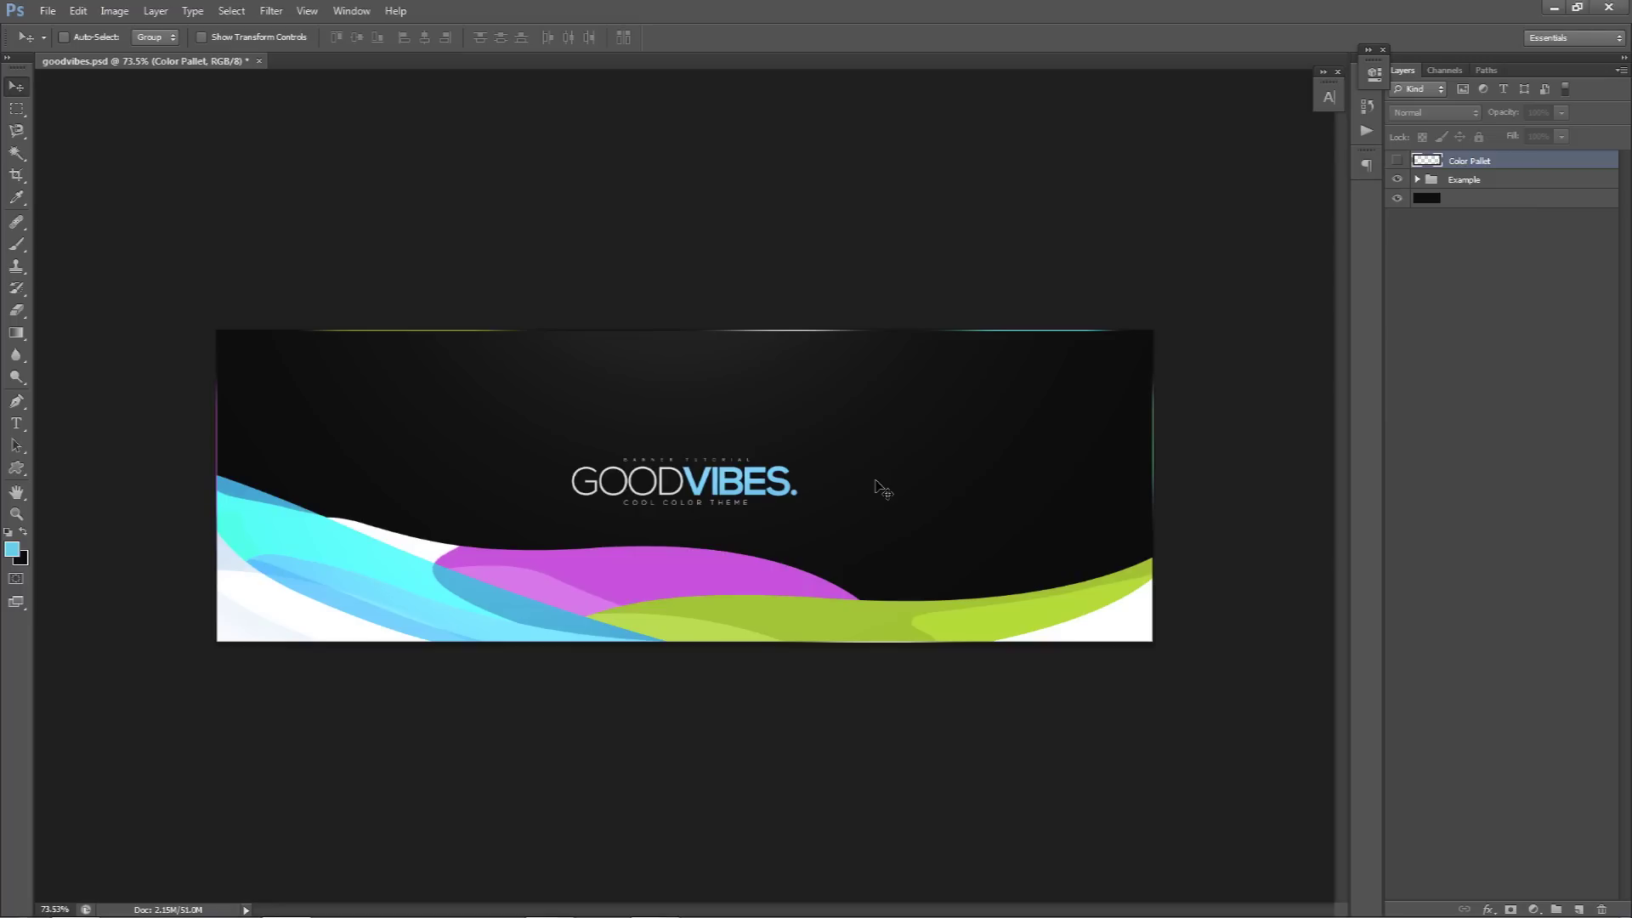
Step: Preview the Color Pallet layer with the Example group hidden, and restore the original layer visibility
click(1398, 179)
click(1397, 161)
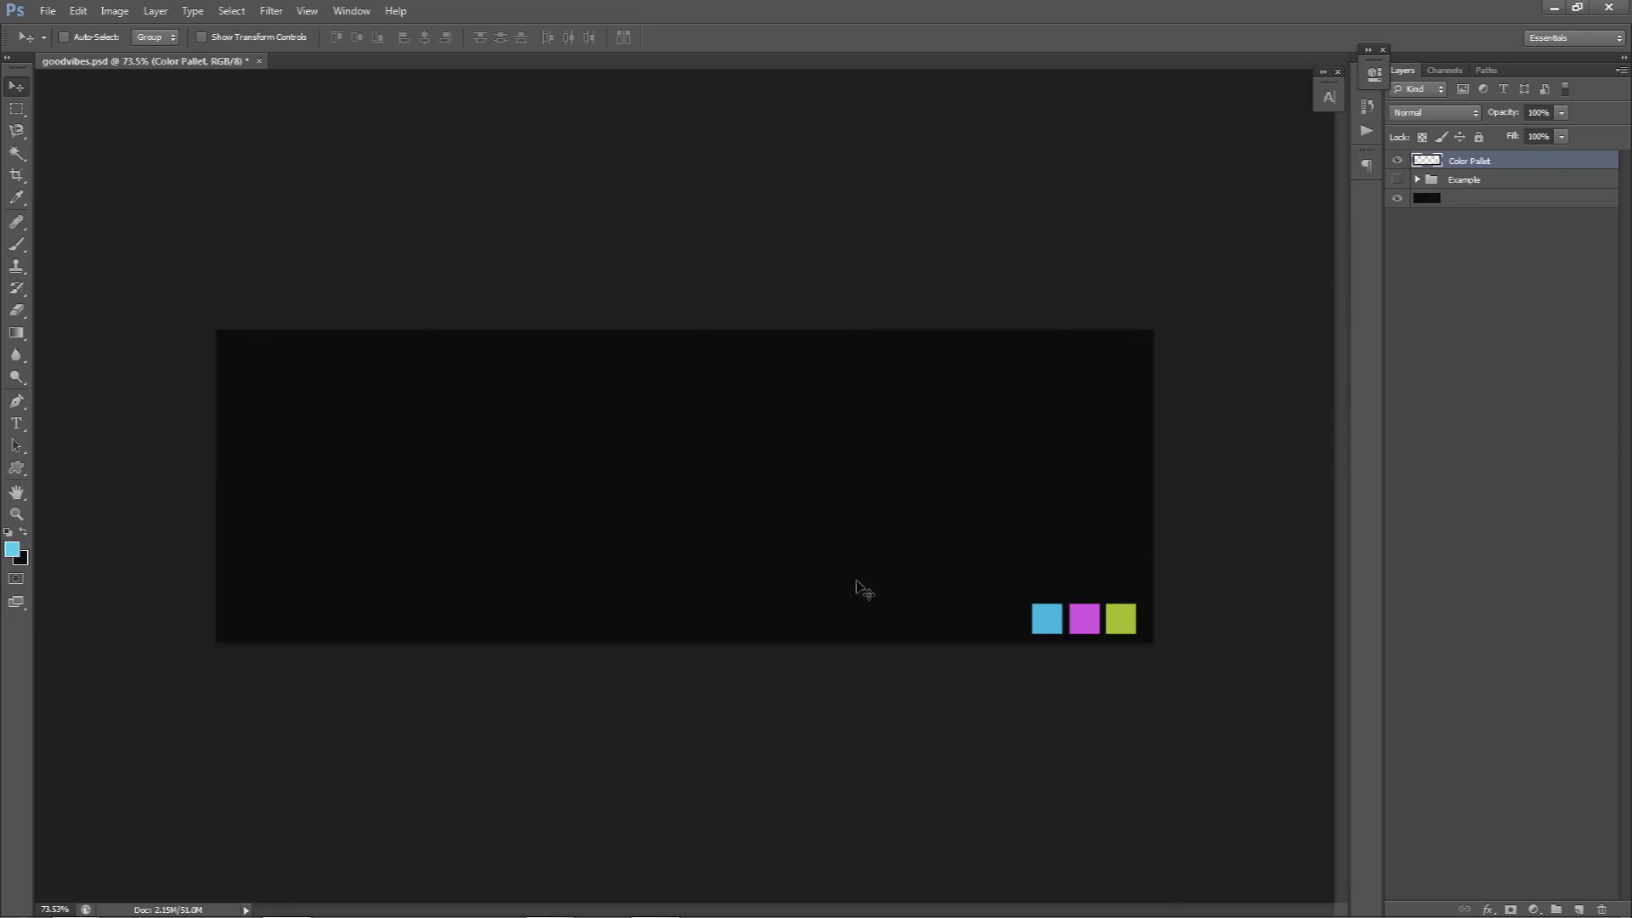
click(1398, 161)
click(1397, 179)
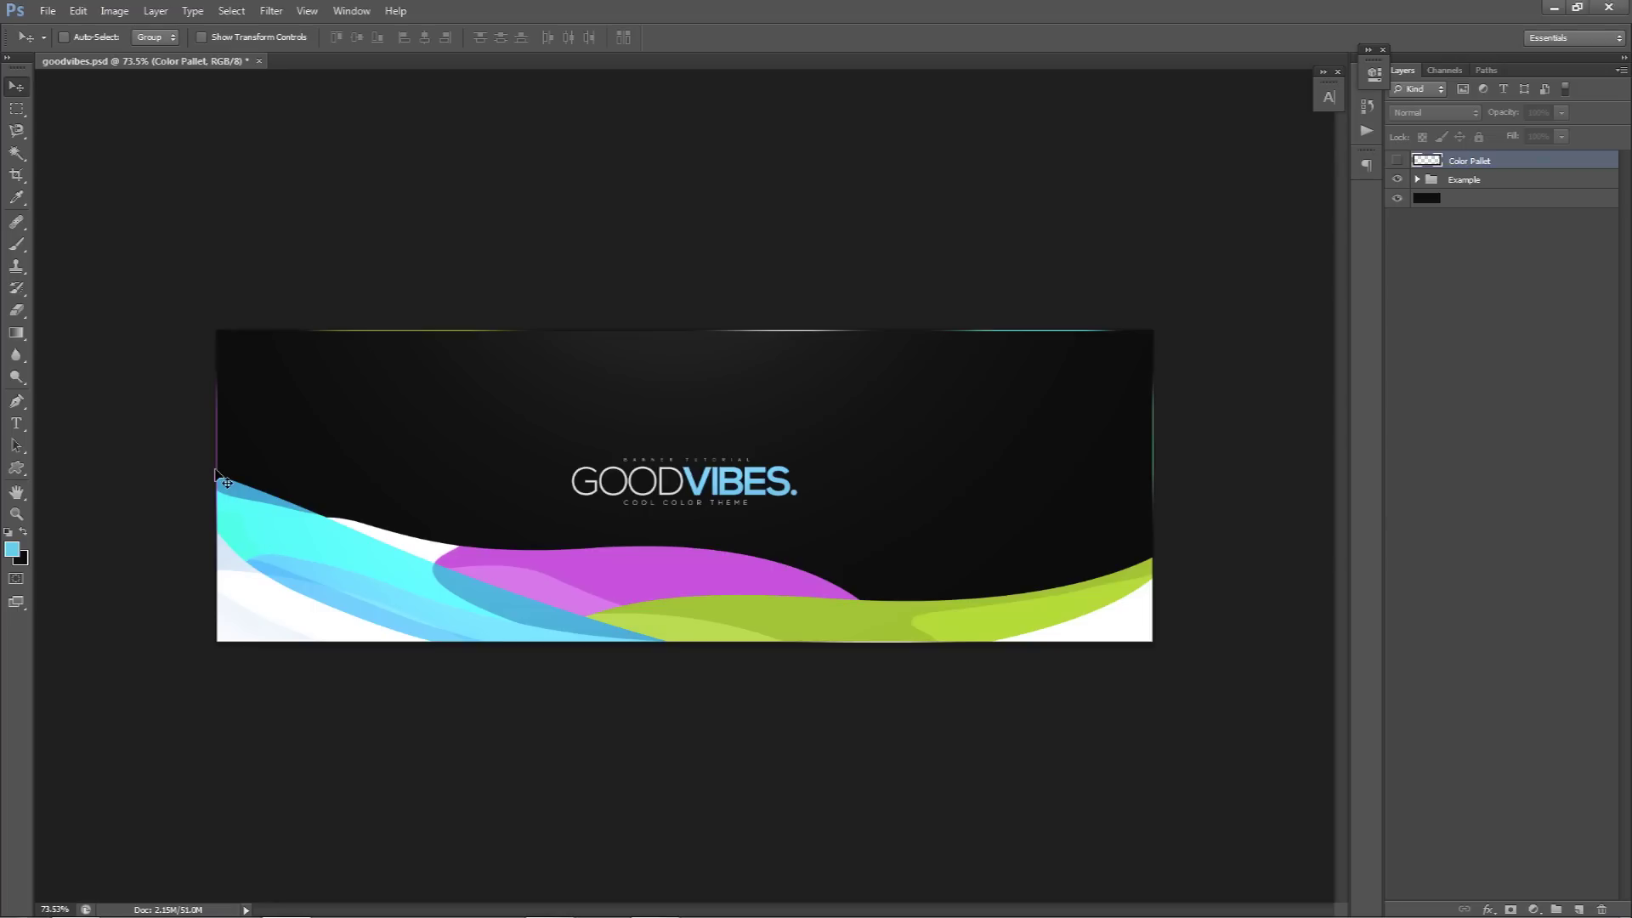
Step: Open the GOODVIBES text for editing to check its font, and leave it without making changes
double_click(689, 490)
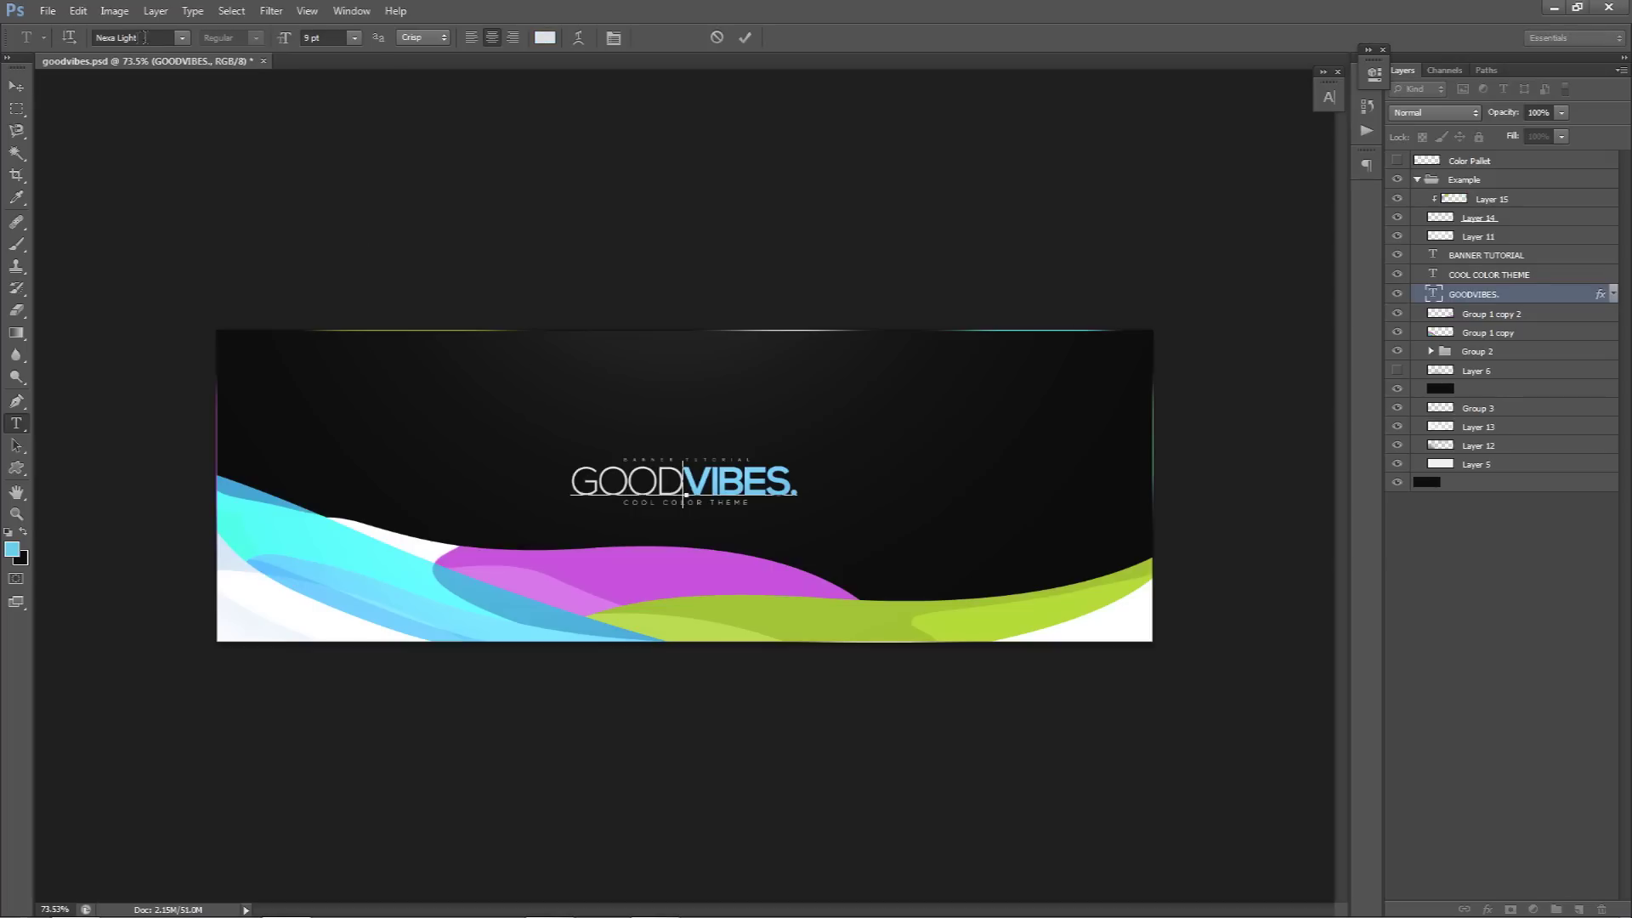
click(717, 37)
key(v)
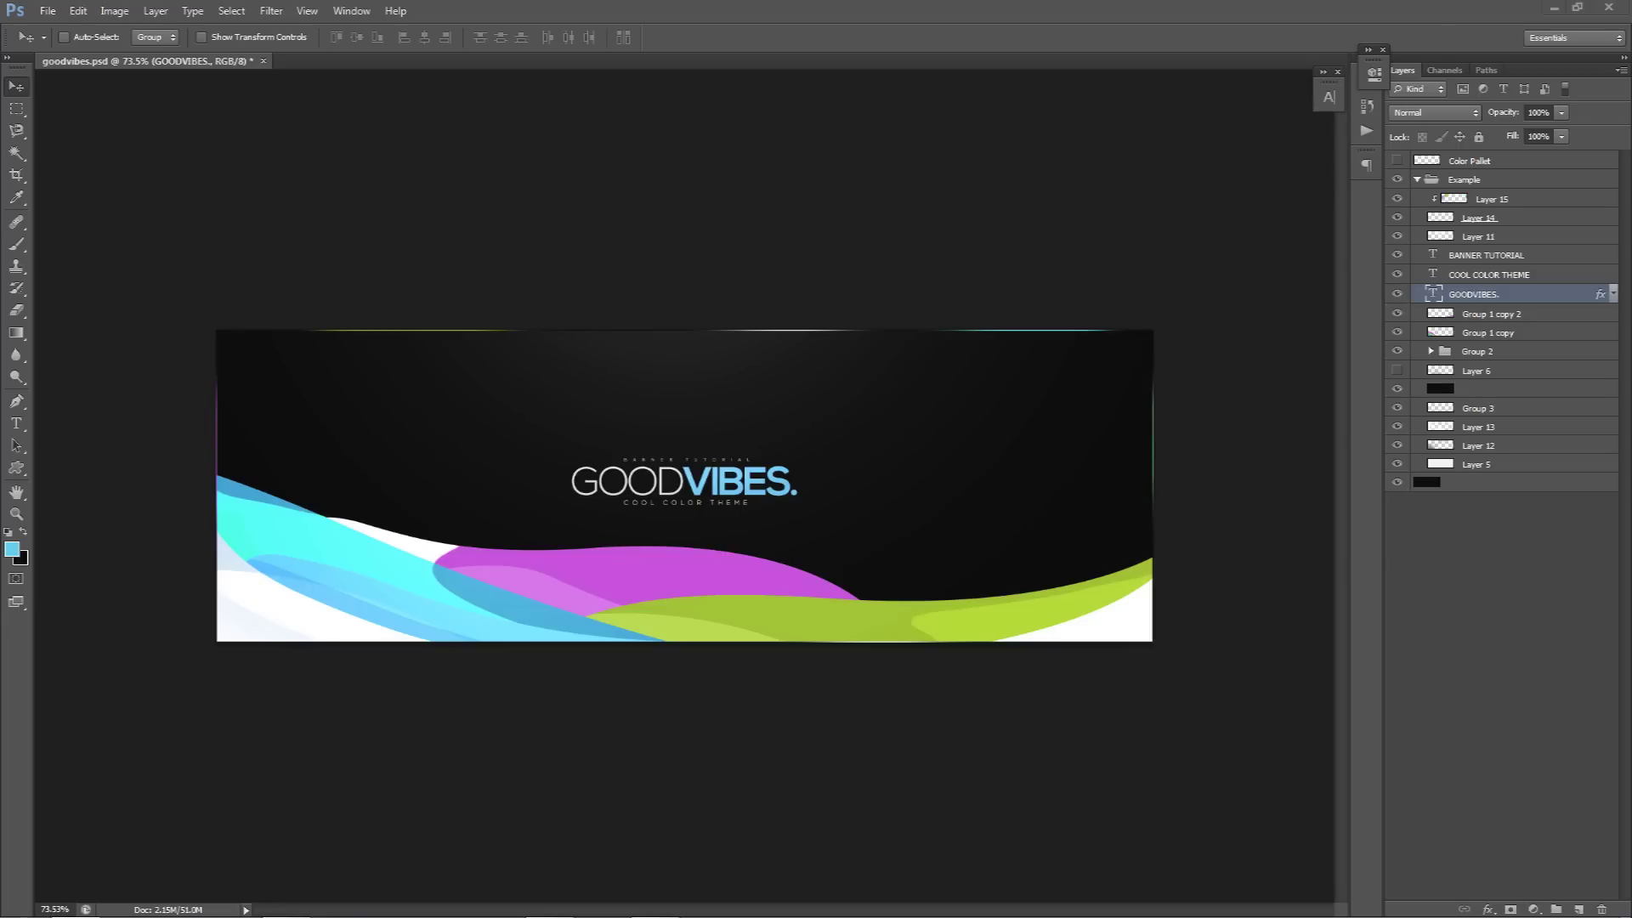
Step: Switch to the web browser and view the Lightshot screenshot opened beside the Tier Revamp Pack page
key(alt+Tab)
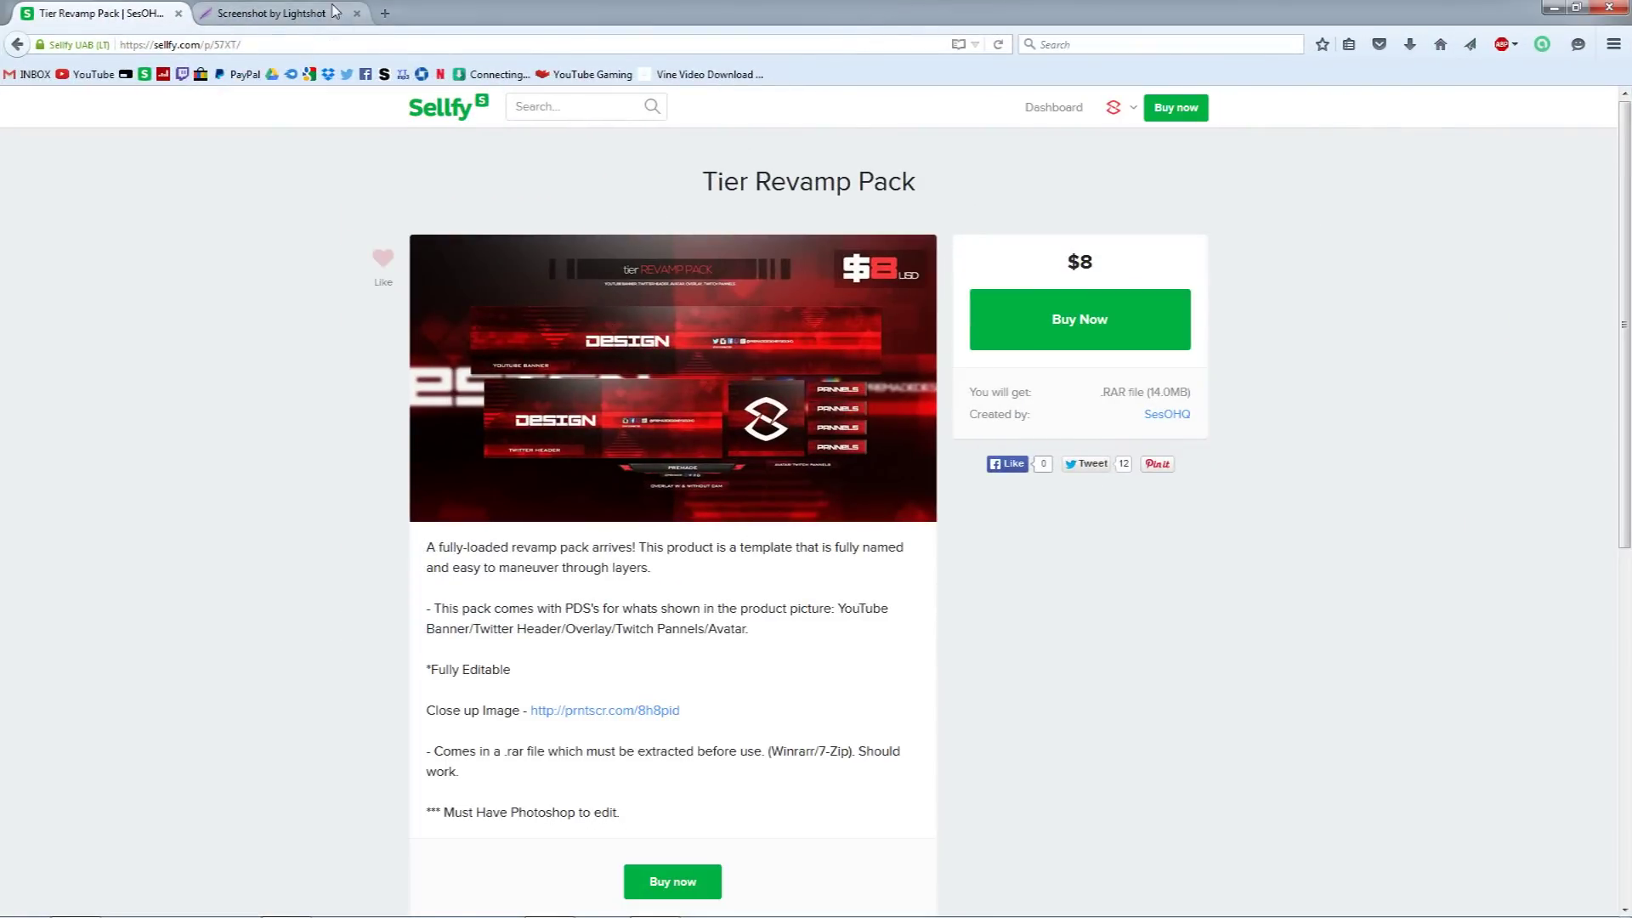
click(289, 8)
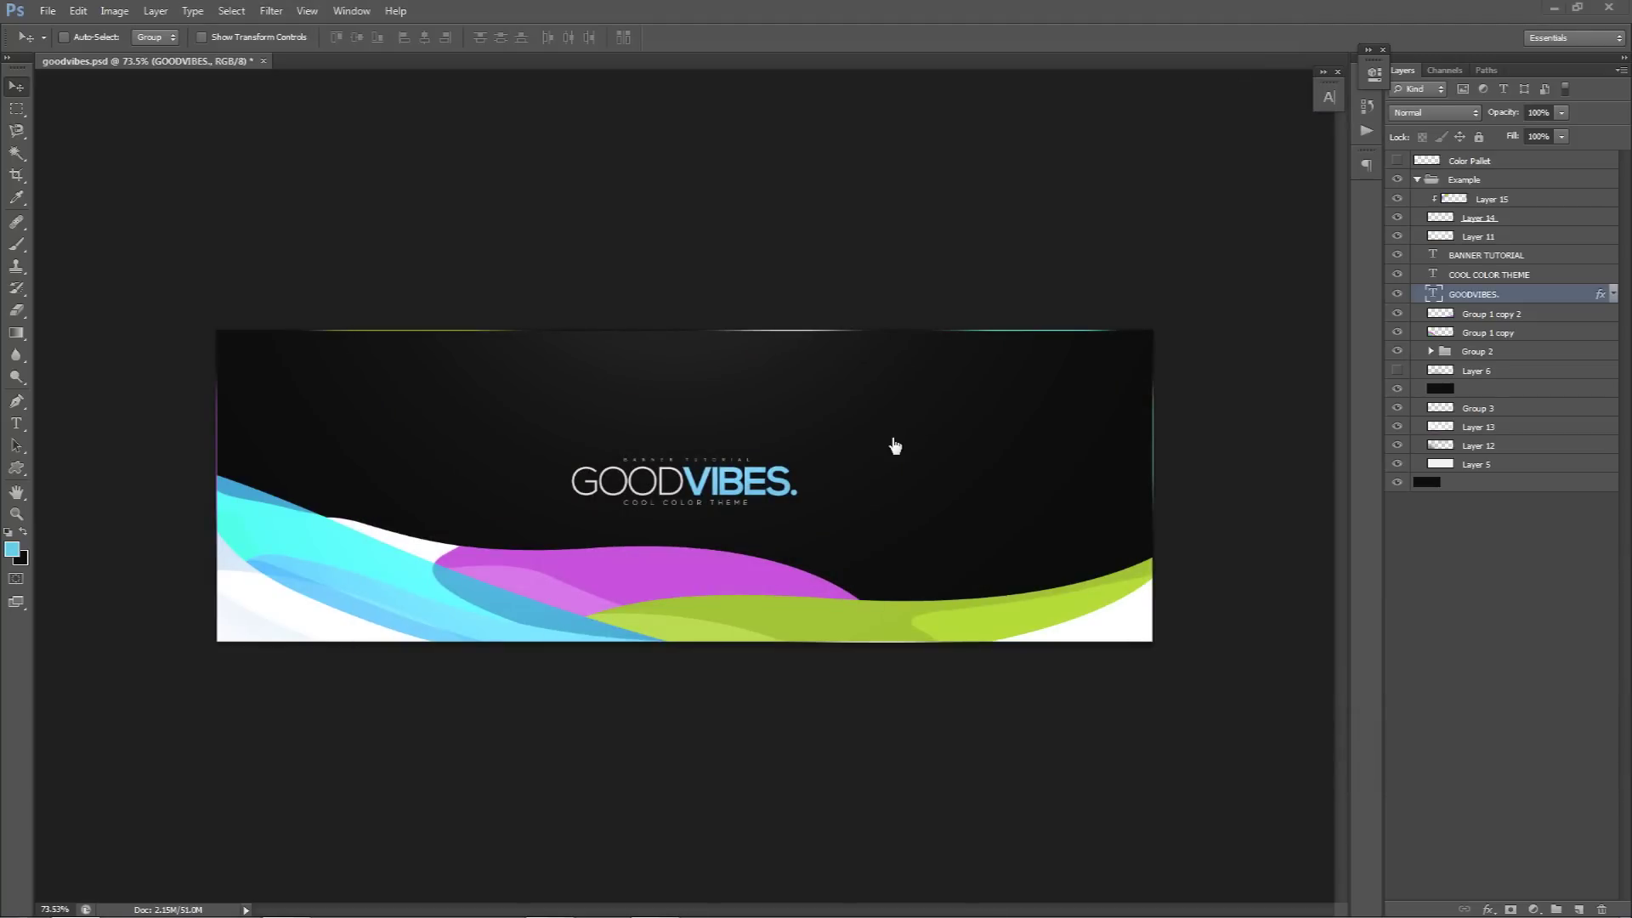
Step: Collapse and hide the Example group, and select the black background layer
click(1418, 180)
click(1397, 179)
click(1487, 207)
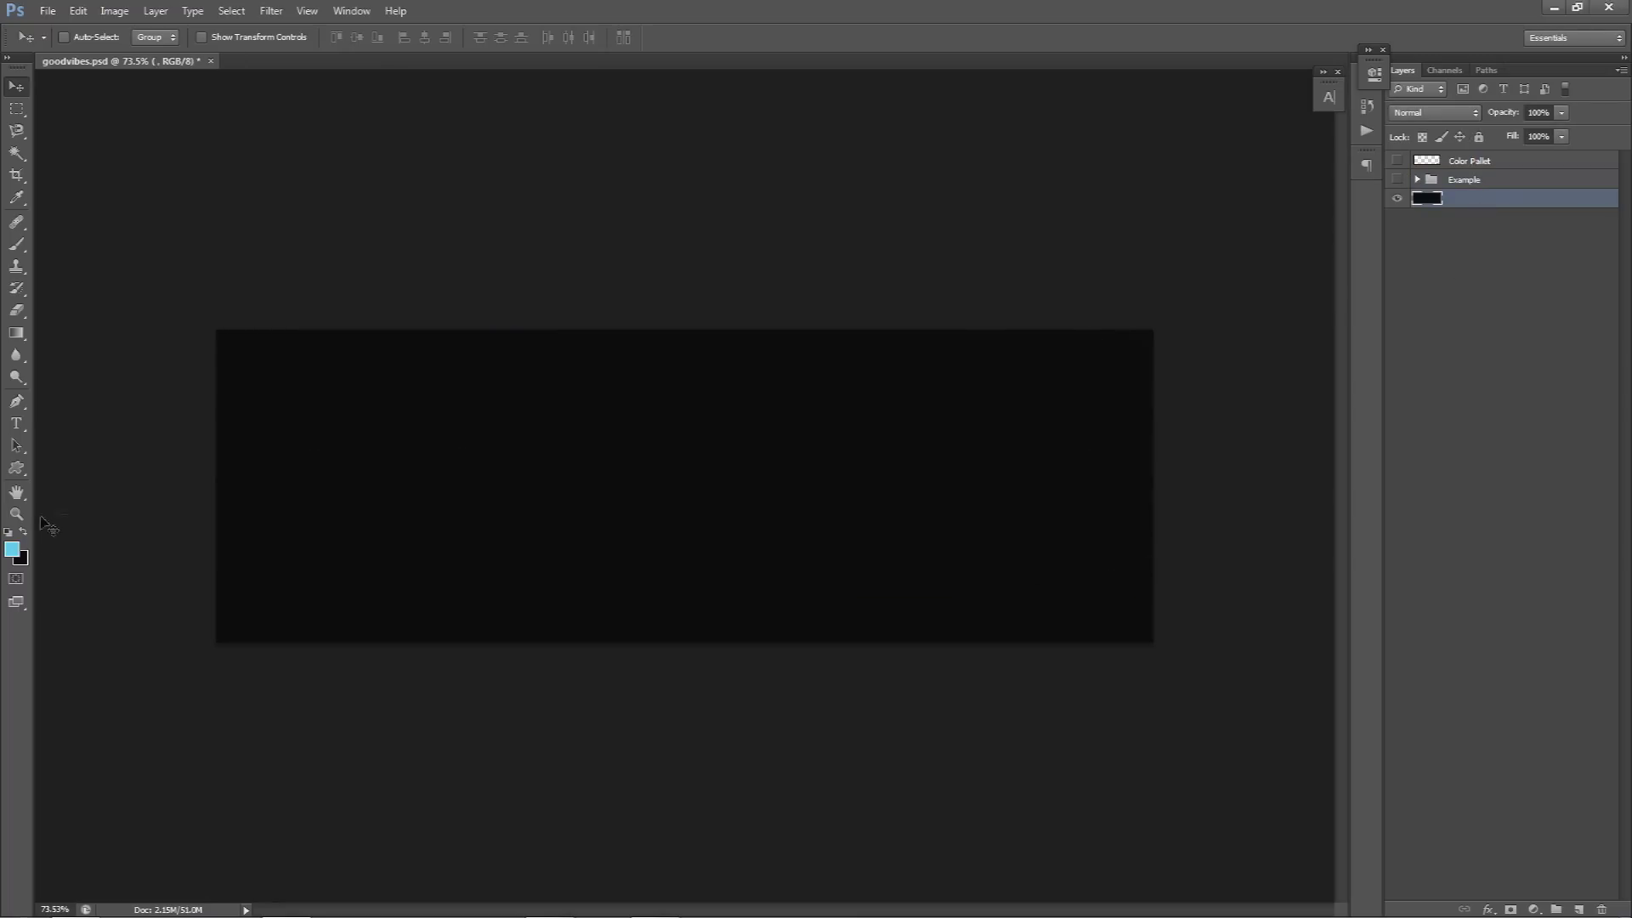
Step: Inspect the hex code of the background color in the Color Picker
click(20, 559)
drag(656, 310, 807, 322)
click(887, 590)
drag(887, 590, 746, 595)
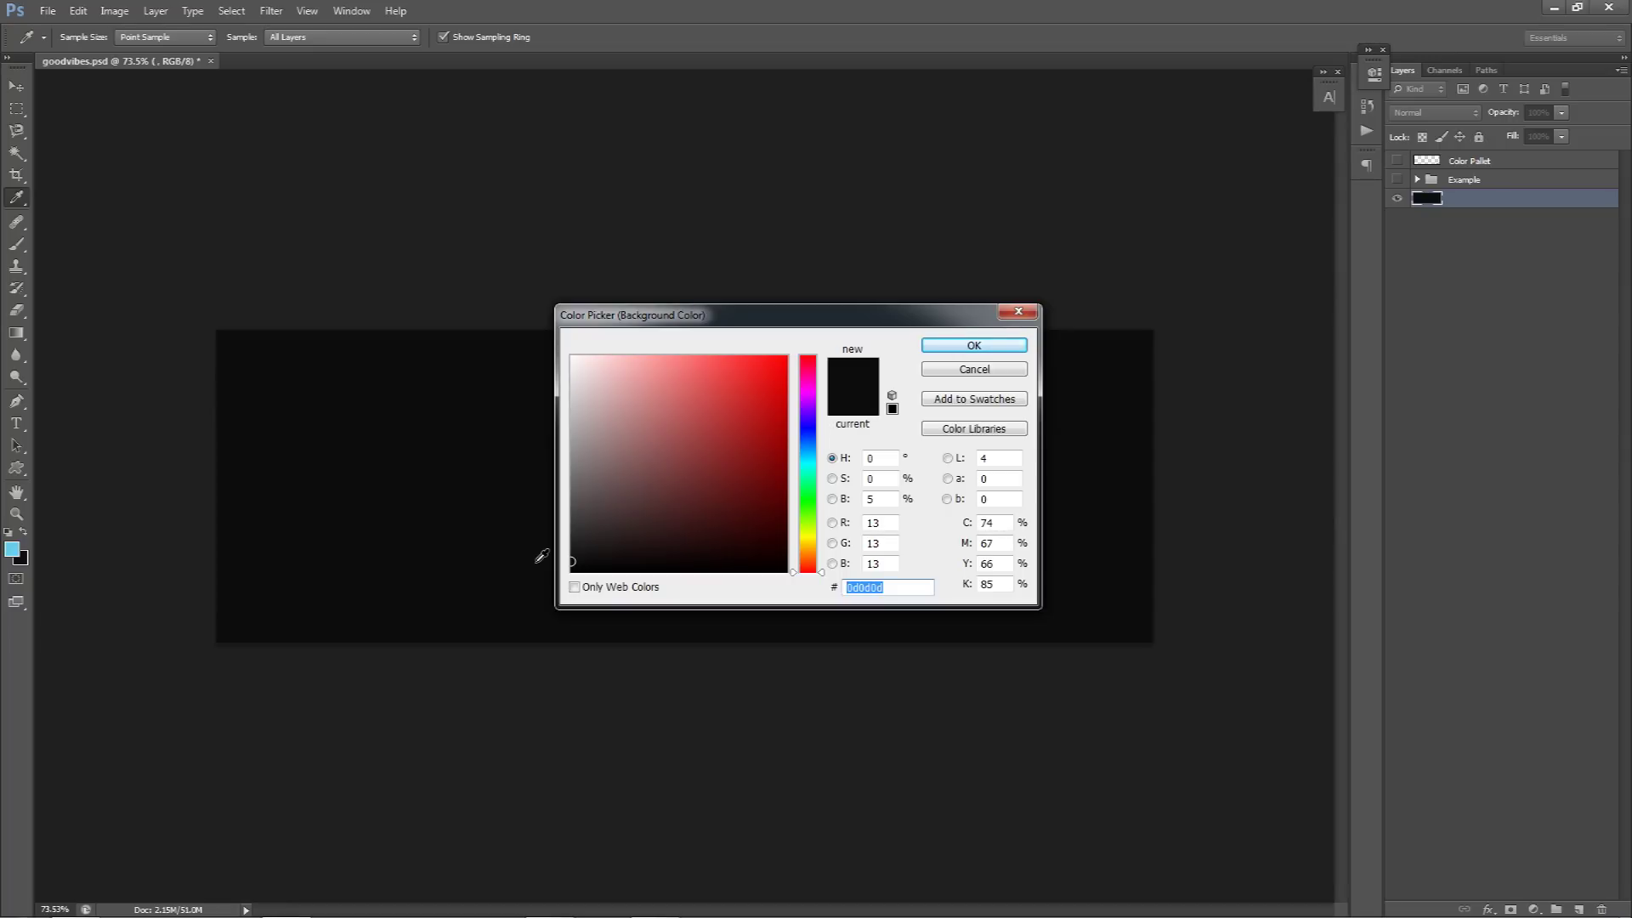
click(991, 344)
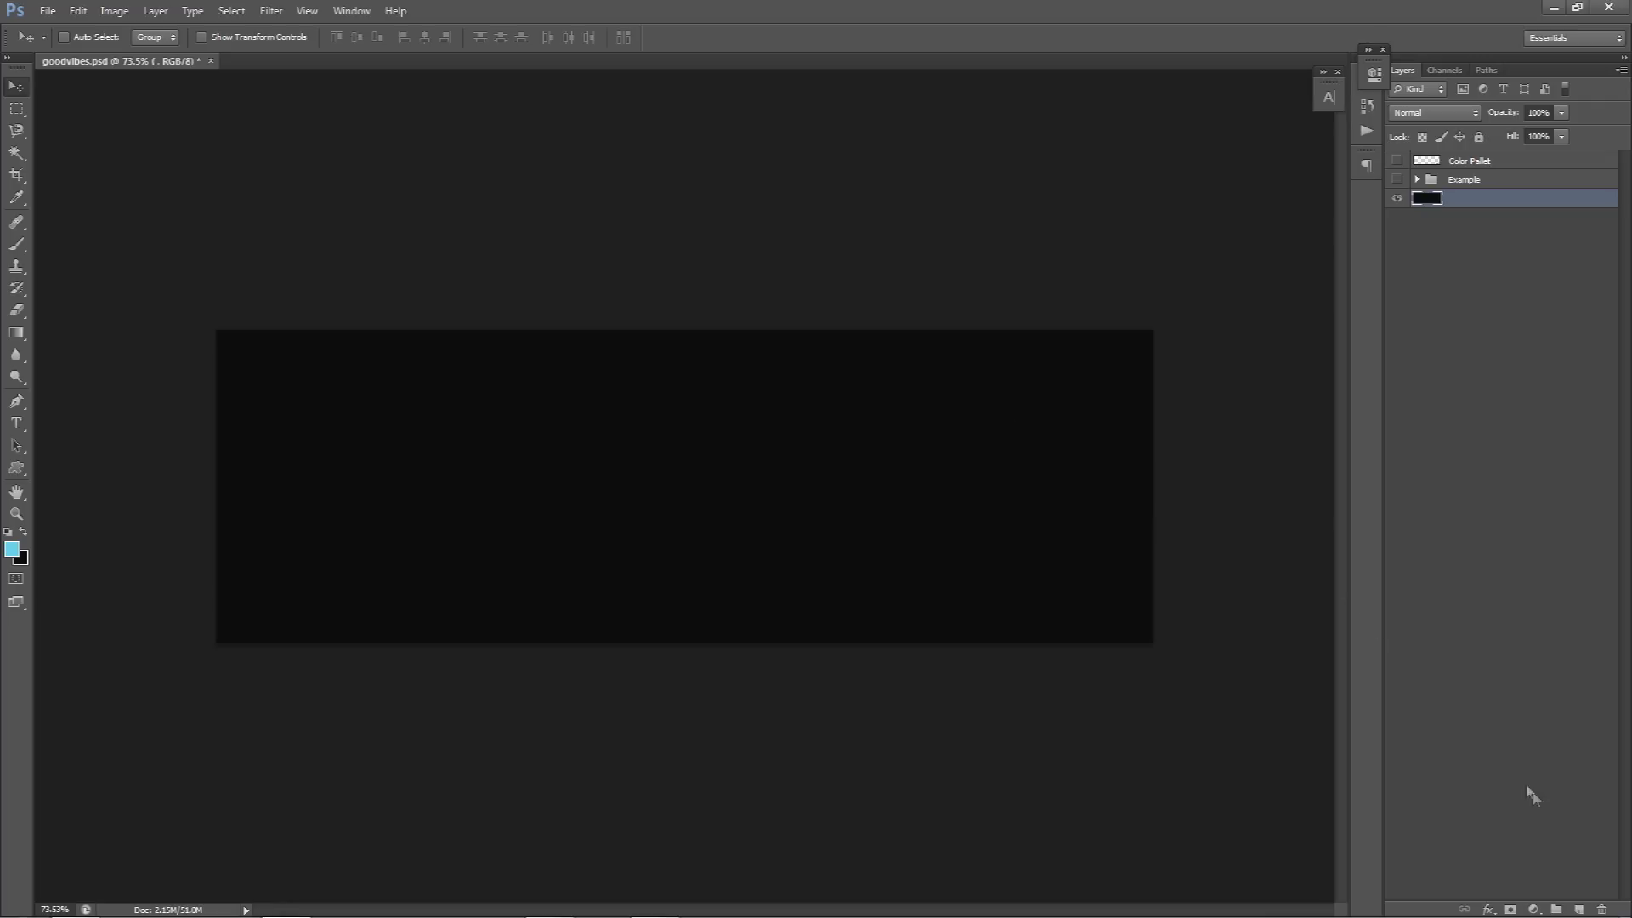
Step: Add a new layer above the black background and briefly show the Example group as a reference for the Pen tool shapes
click(1579, 909)
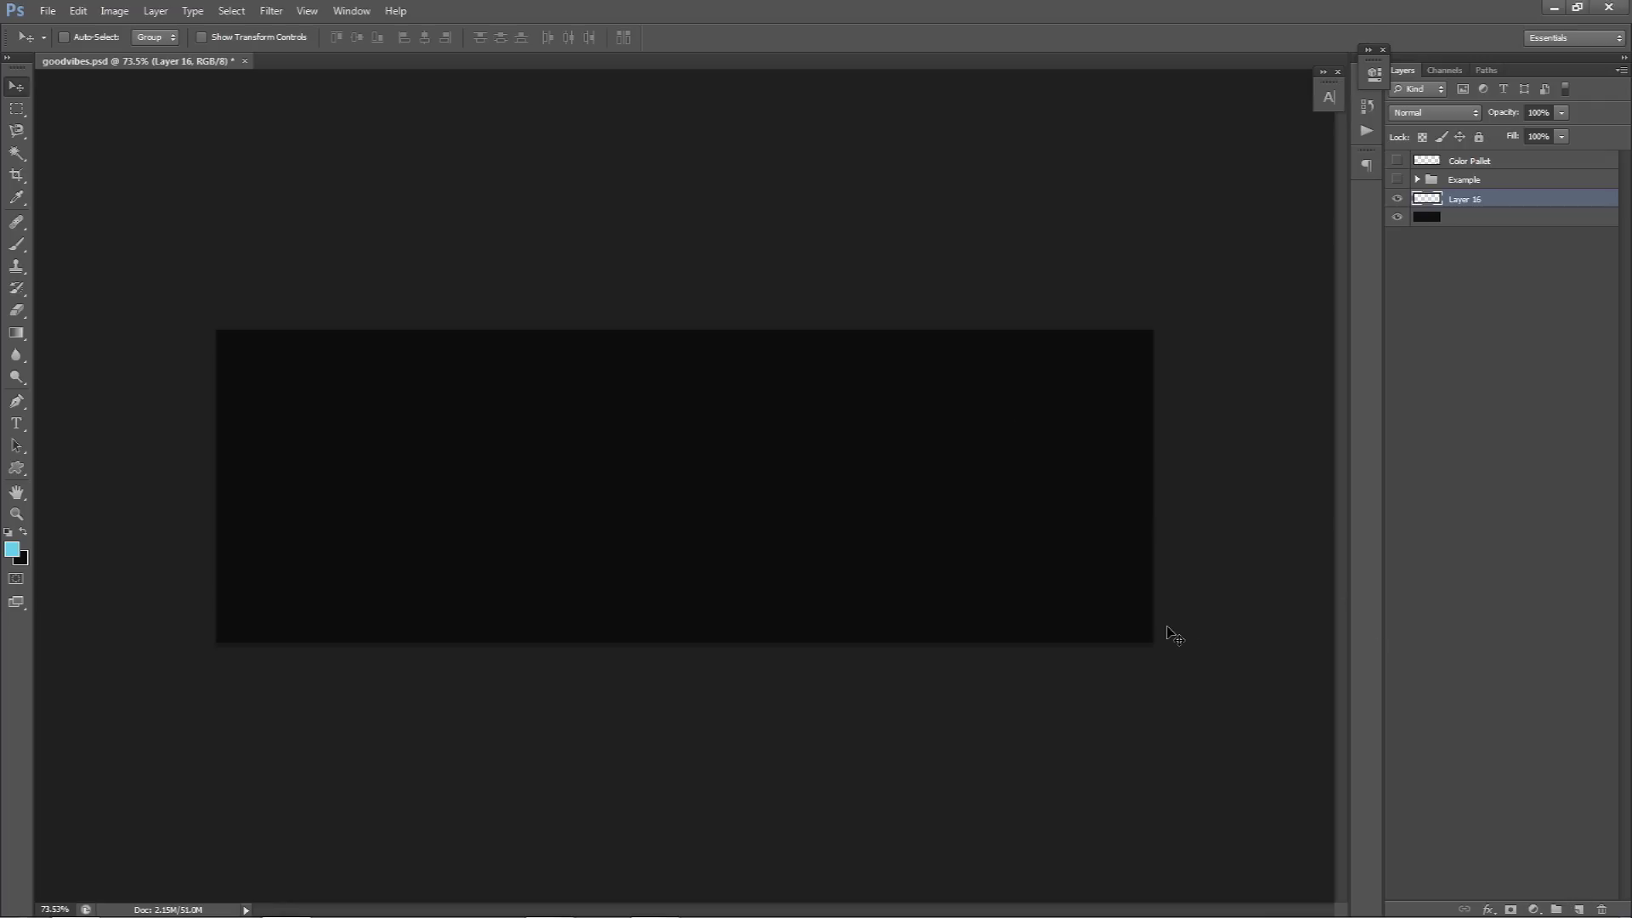
key(p)
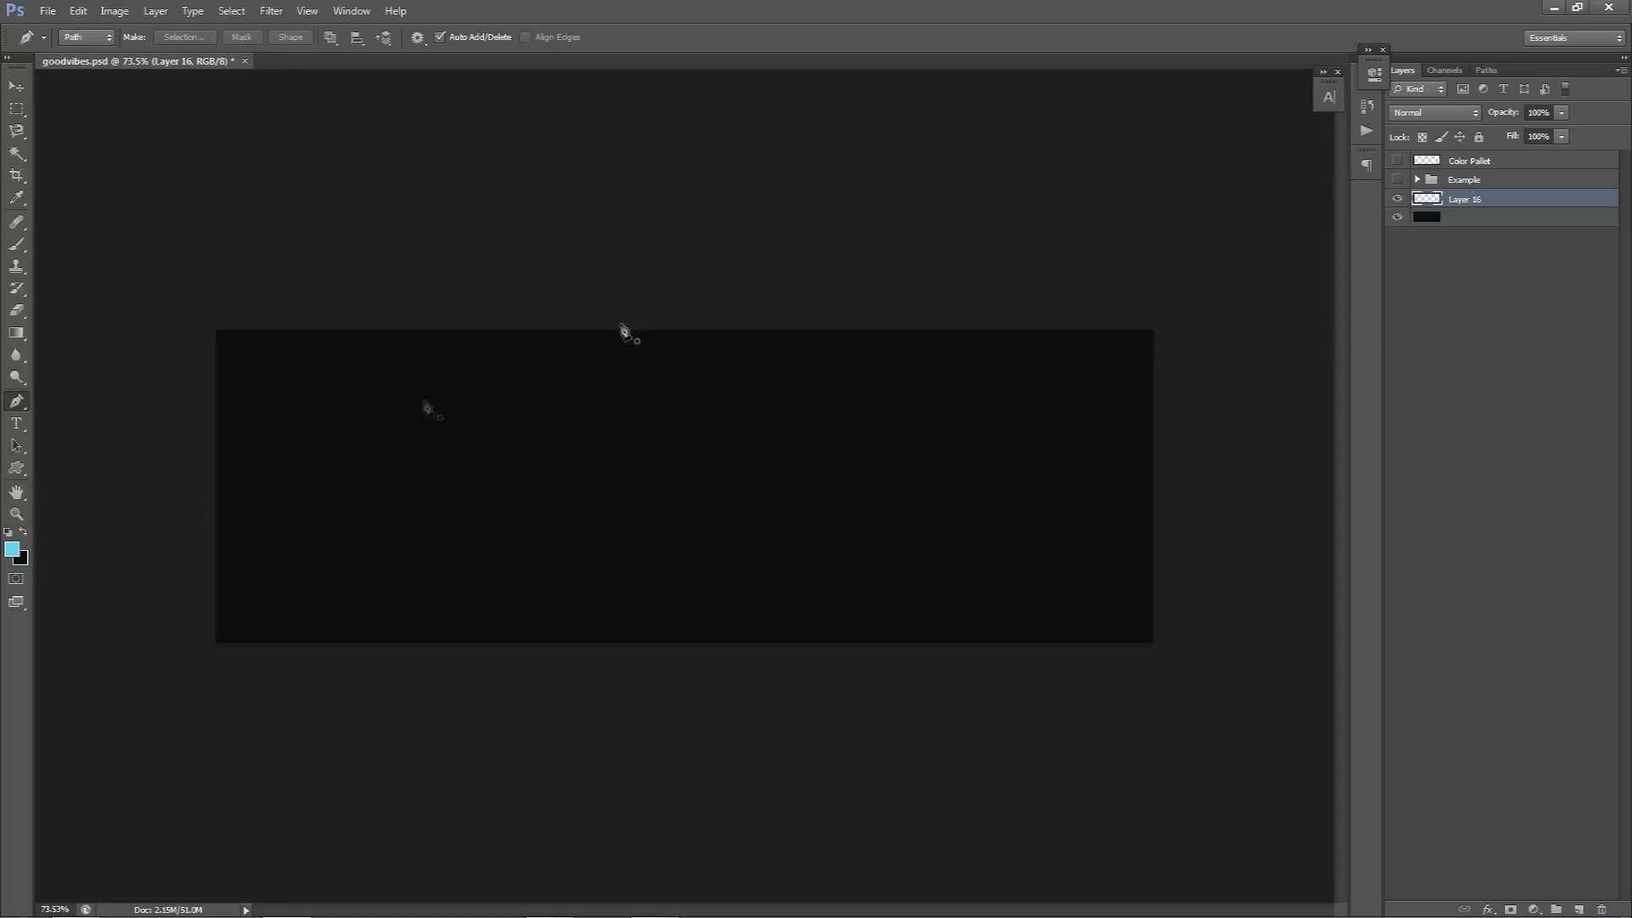
click(1397, 179)
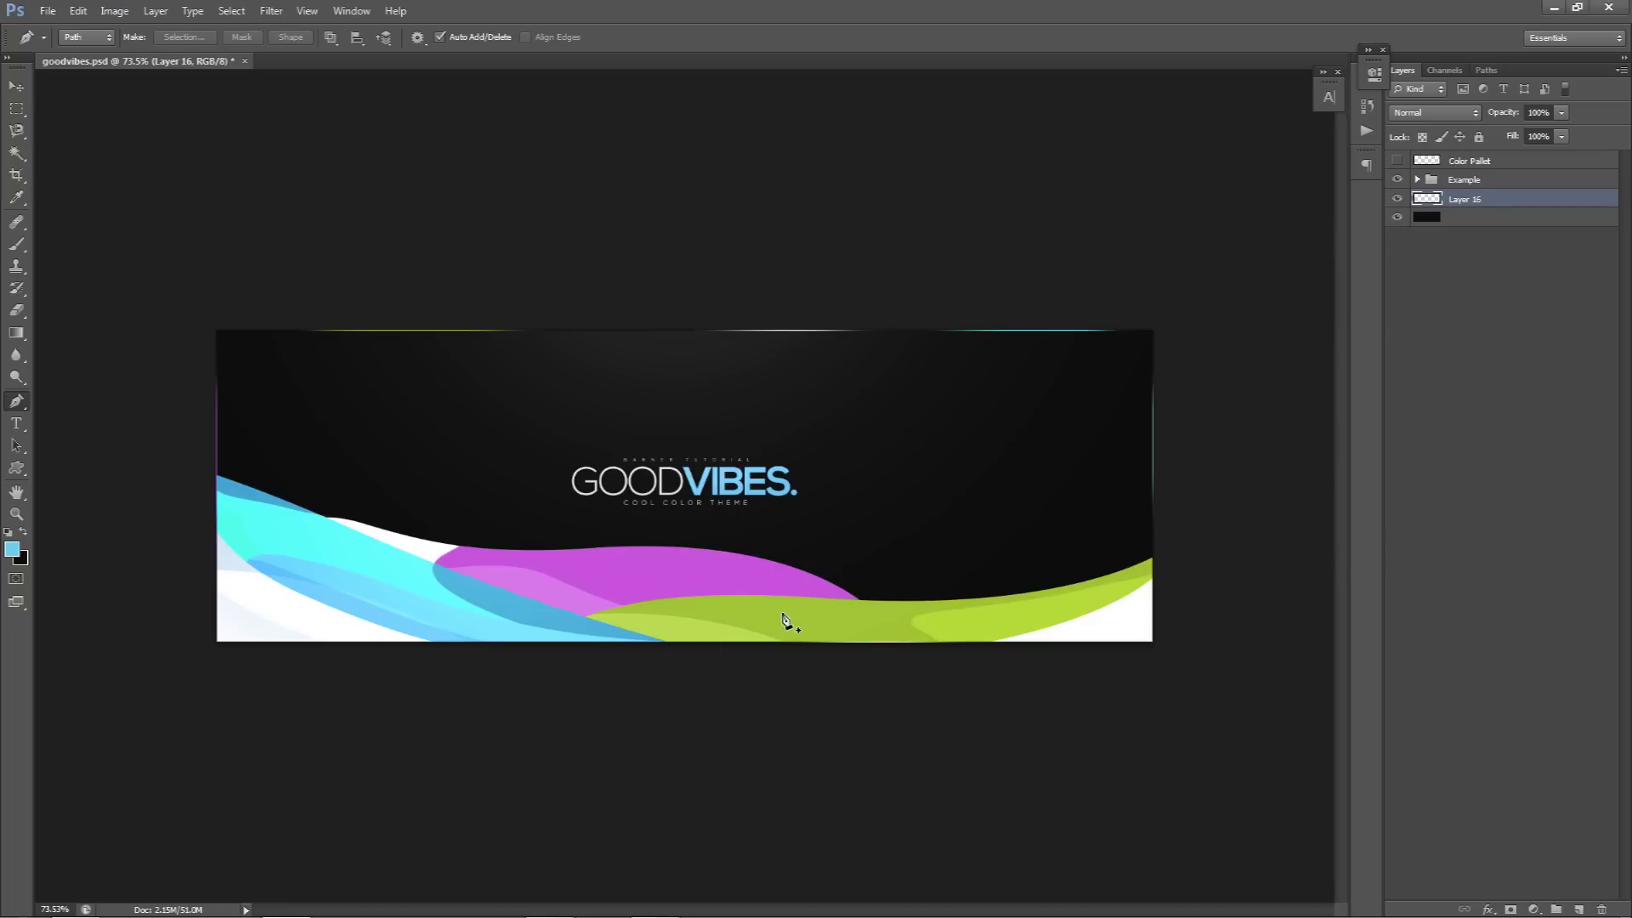
click(1397, 179)
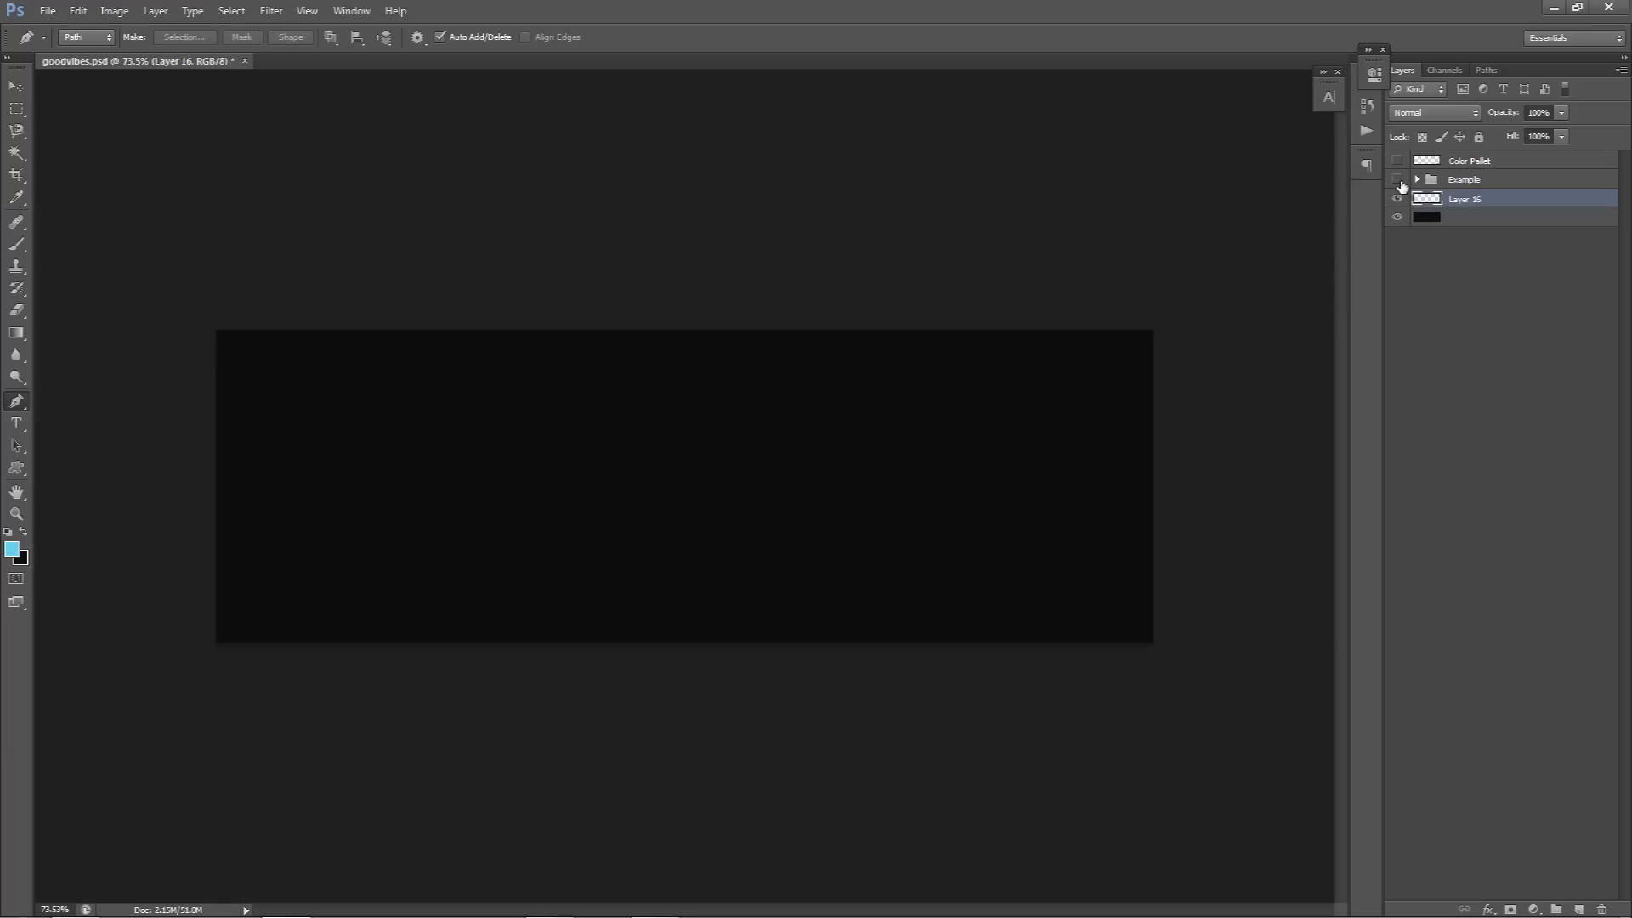
click(195, 490)
key(ctrl+z)
click(193, 490)
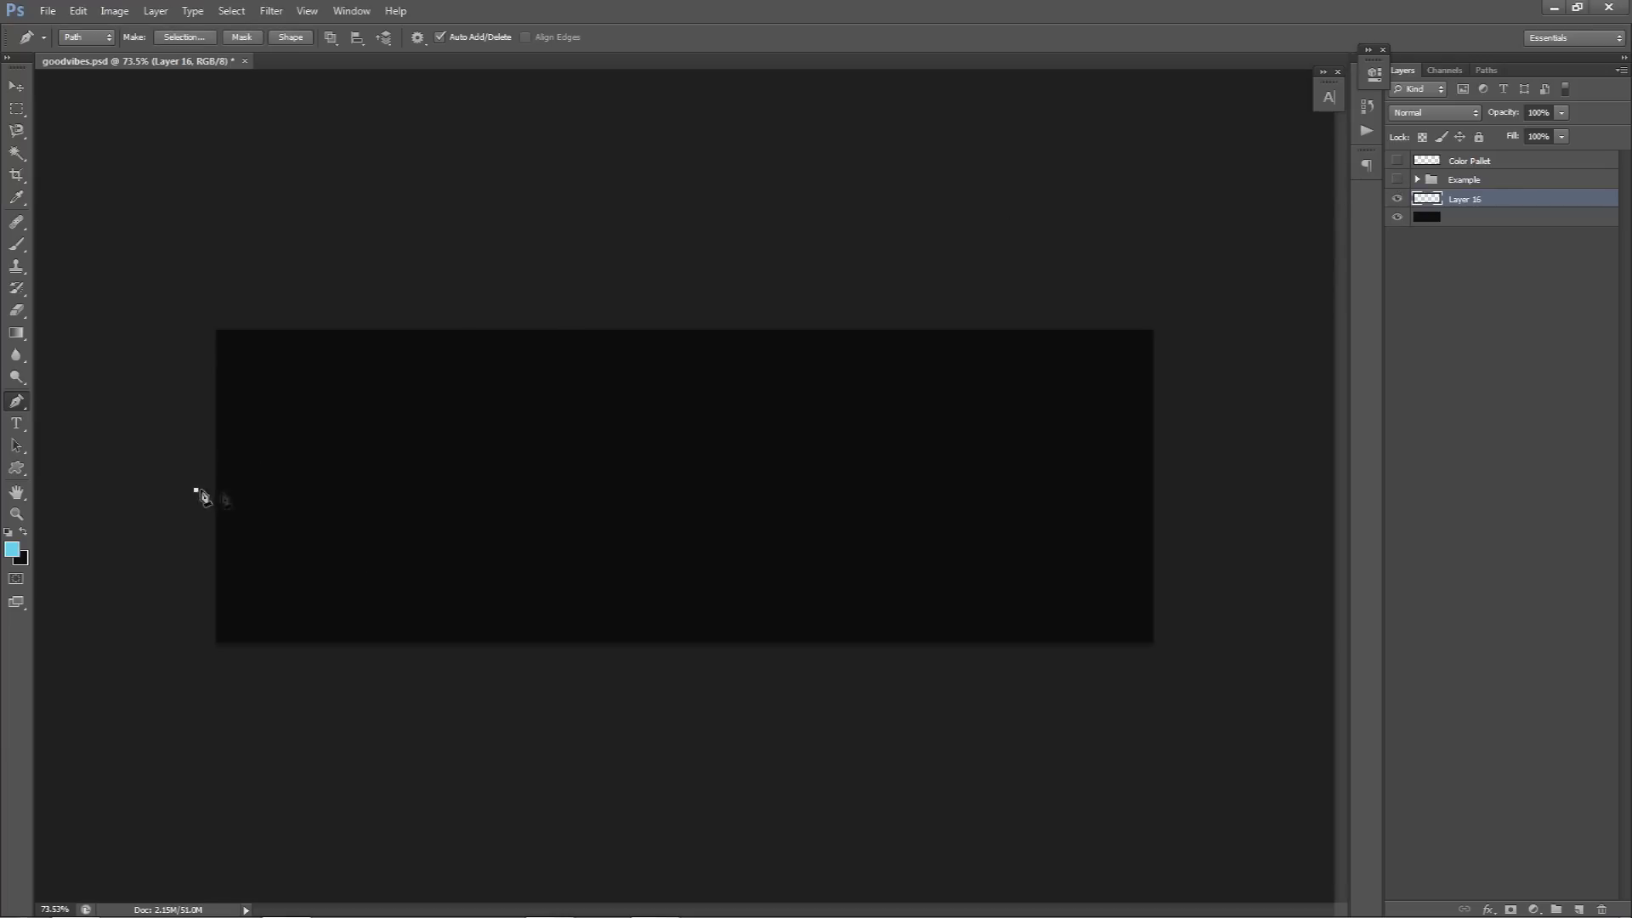
key(ctrl+z)
Step: Draw a curved Pen path from outside the canvas's left edge down past its bottom edge, and smooth its middle anchor
click(177, 483)
drag(424, 569, 506, 646)
click(626, 669)
ctrl+click(425, 568)
ctrl+click(416, 577)
drag(423, 571, 397, 569)
drag(321, 506, 311, 508)
click(528, 719)
click(294, 726)
key(ctrl+alt+z)
key(ctrl+alt+z)
click(624, 669)
click(467, 762)
click(205, 753)
click(106, 711)
drag(84, 600, 88, 571)
click(177, 484)
key(ctrl+alt+z)
key(ctrl+alt+z)
key(ctrl+alt+z)
key(ctrl+alt+z)
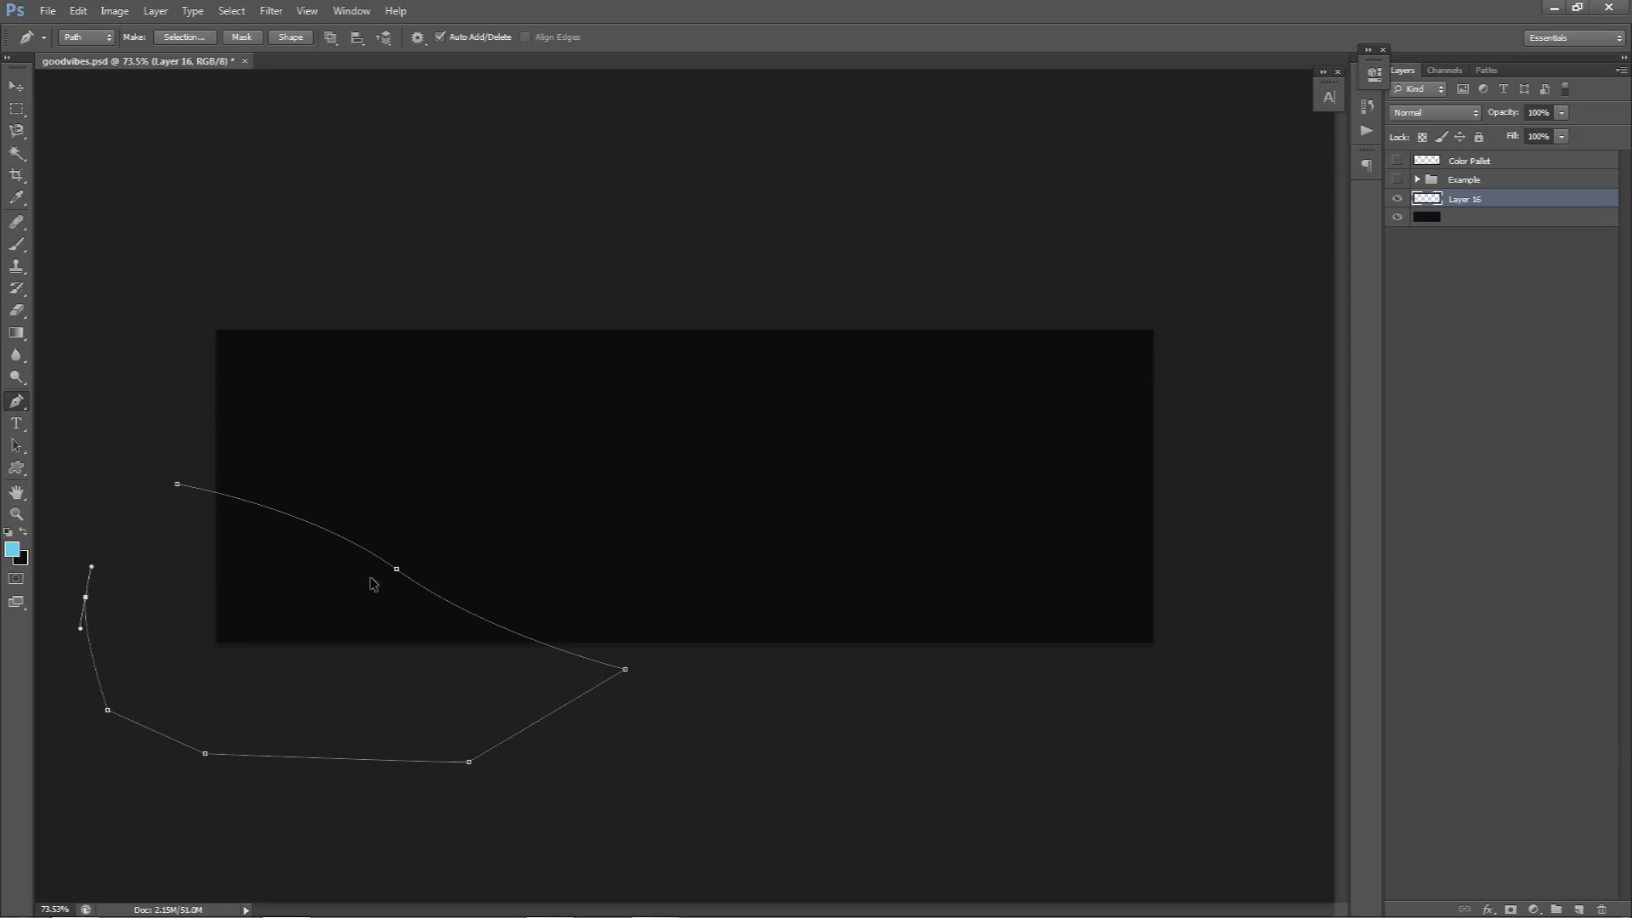
key(ctrl+alt+z)
key(Escape)
click(447, 728)
click(182, 689)
key(ctrl+alt+z)
key(ctrl+alt+z)
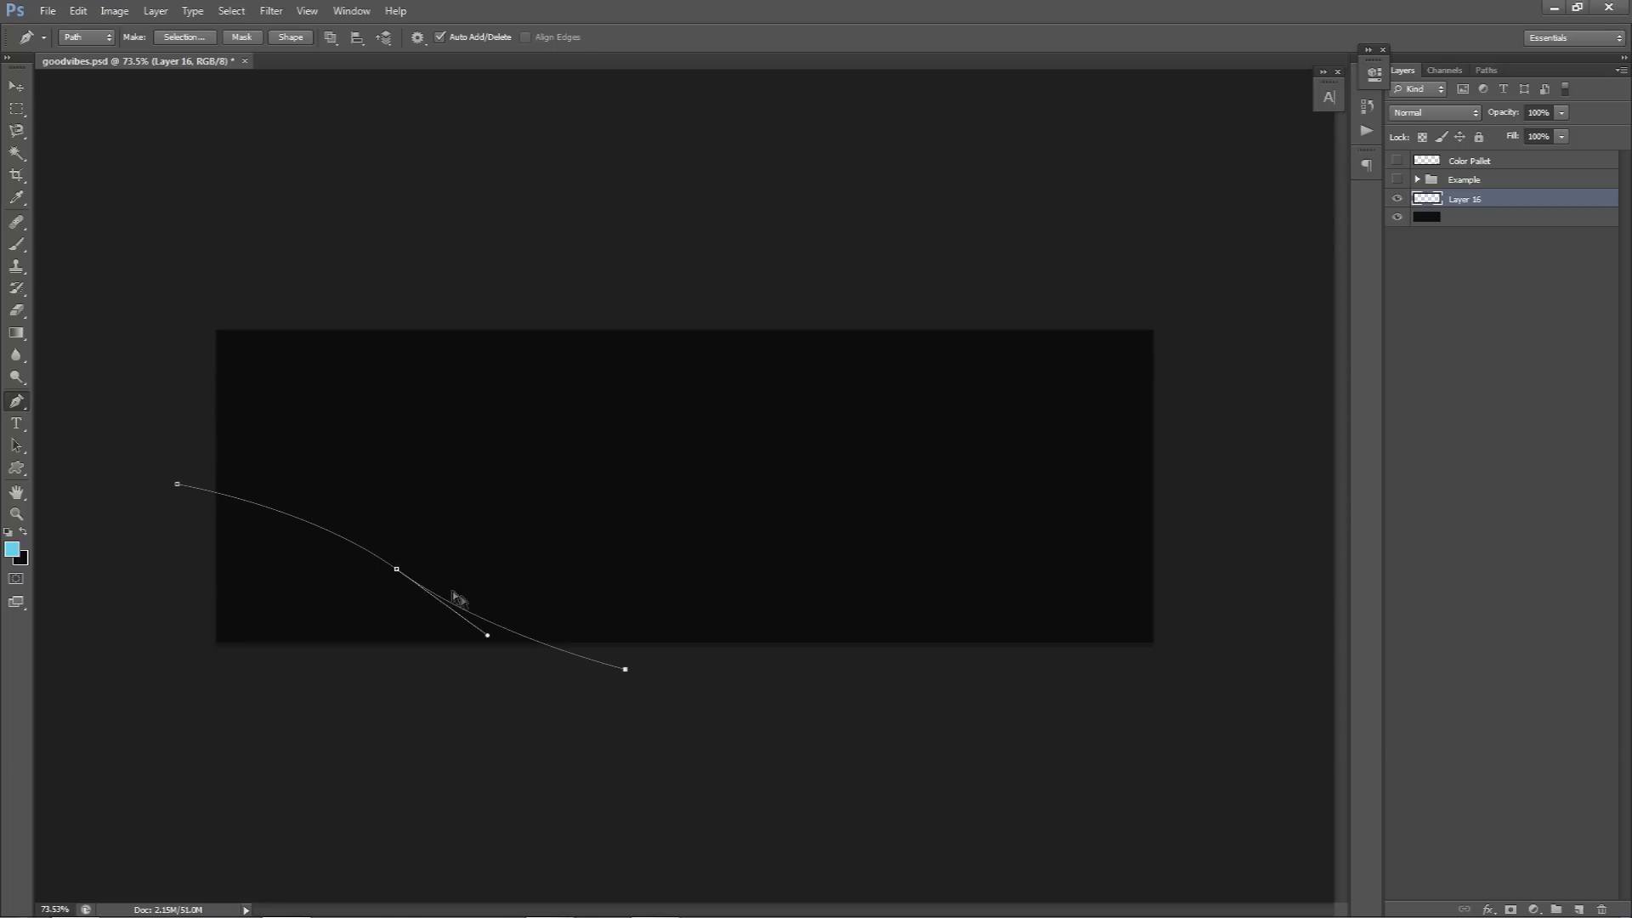
Step: Continue the curved path outside the canvas around its lower-left corner and close it at the starting anchor
ctrl+click(429, 588)
click(626, 669)
click(494, 774)
click(165, 780)
click(144, 630)
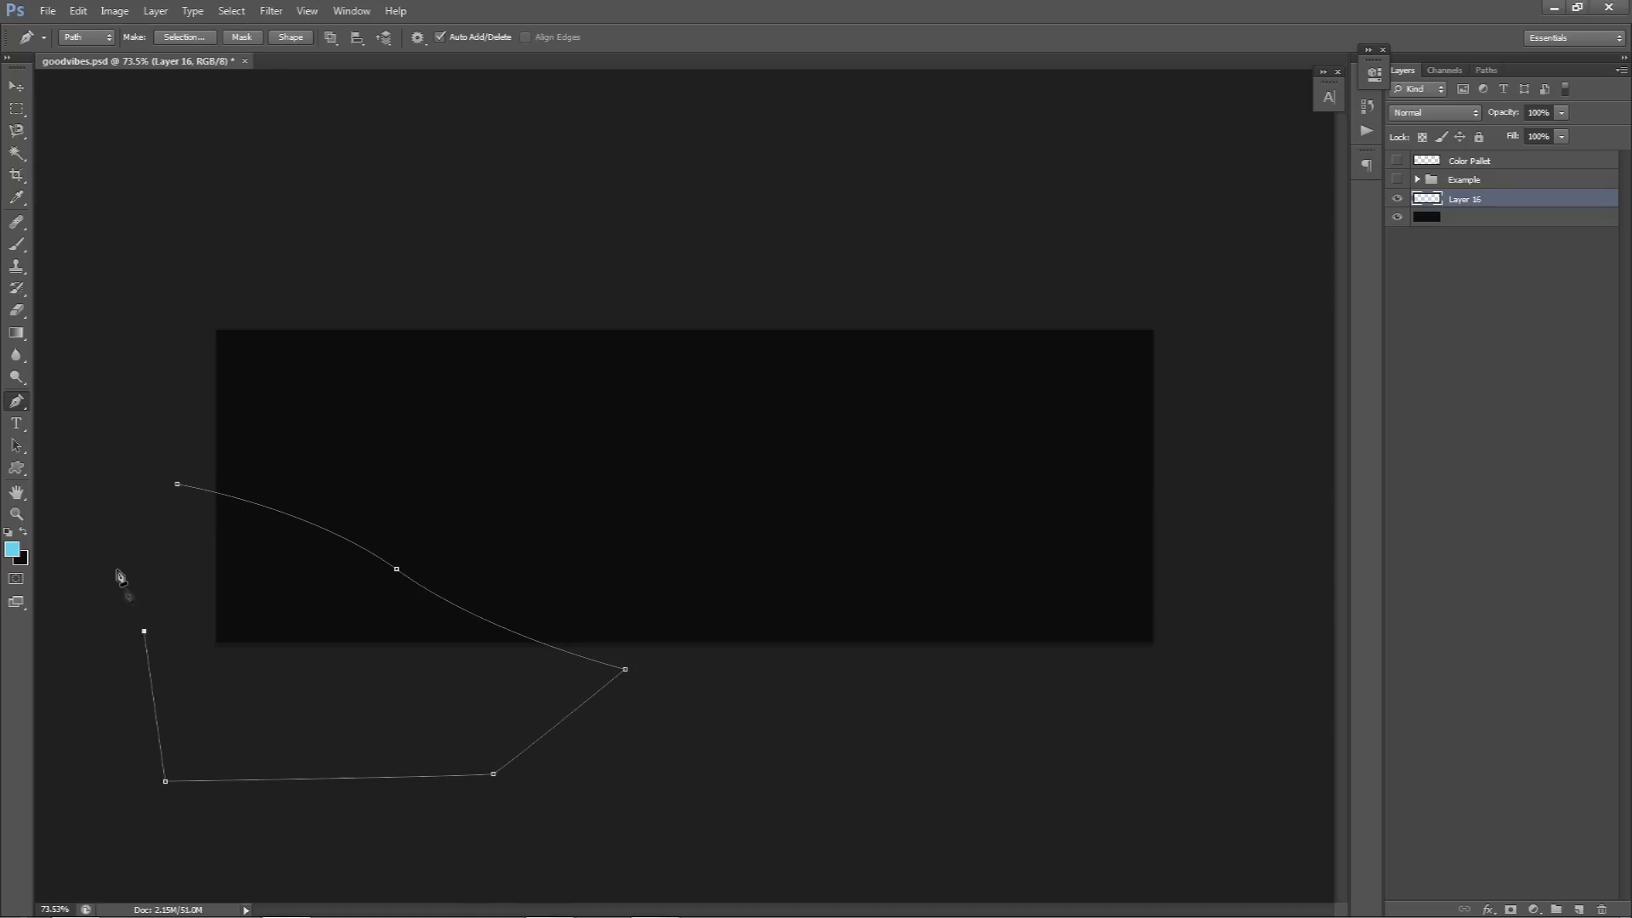
drag(112, 534, 111, 525)
click(178, 485)
right_click(783, 415)
click(820, 508)
click(808, 253)
click(799, 302)
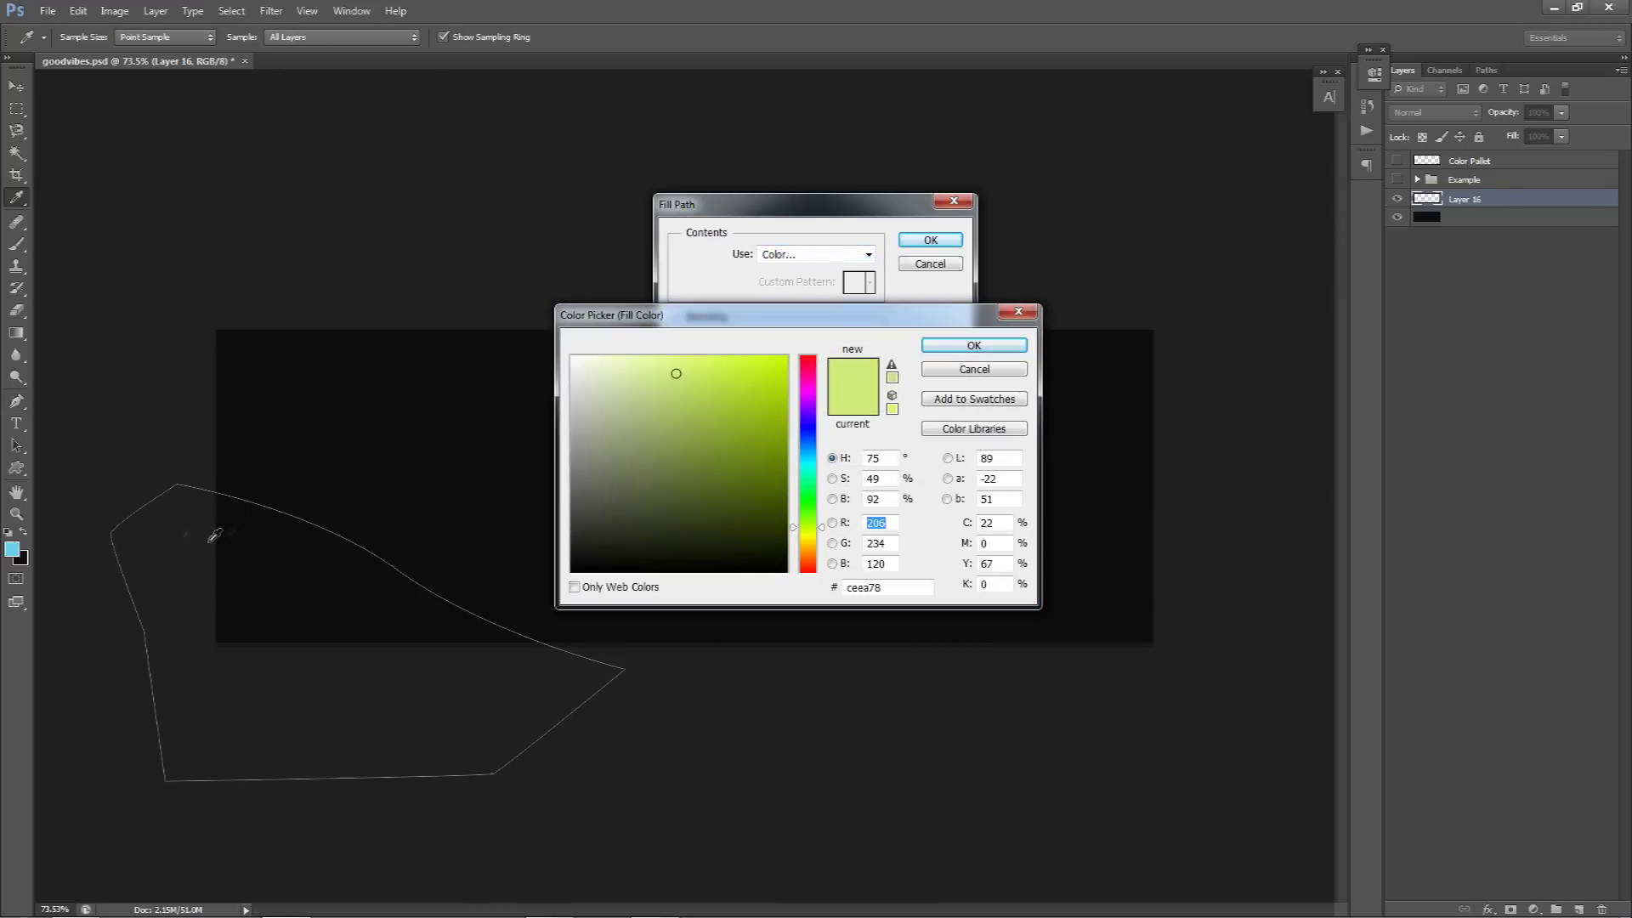
click(973, 345)
click(933, 267)
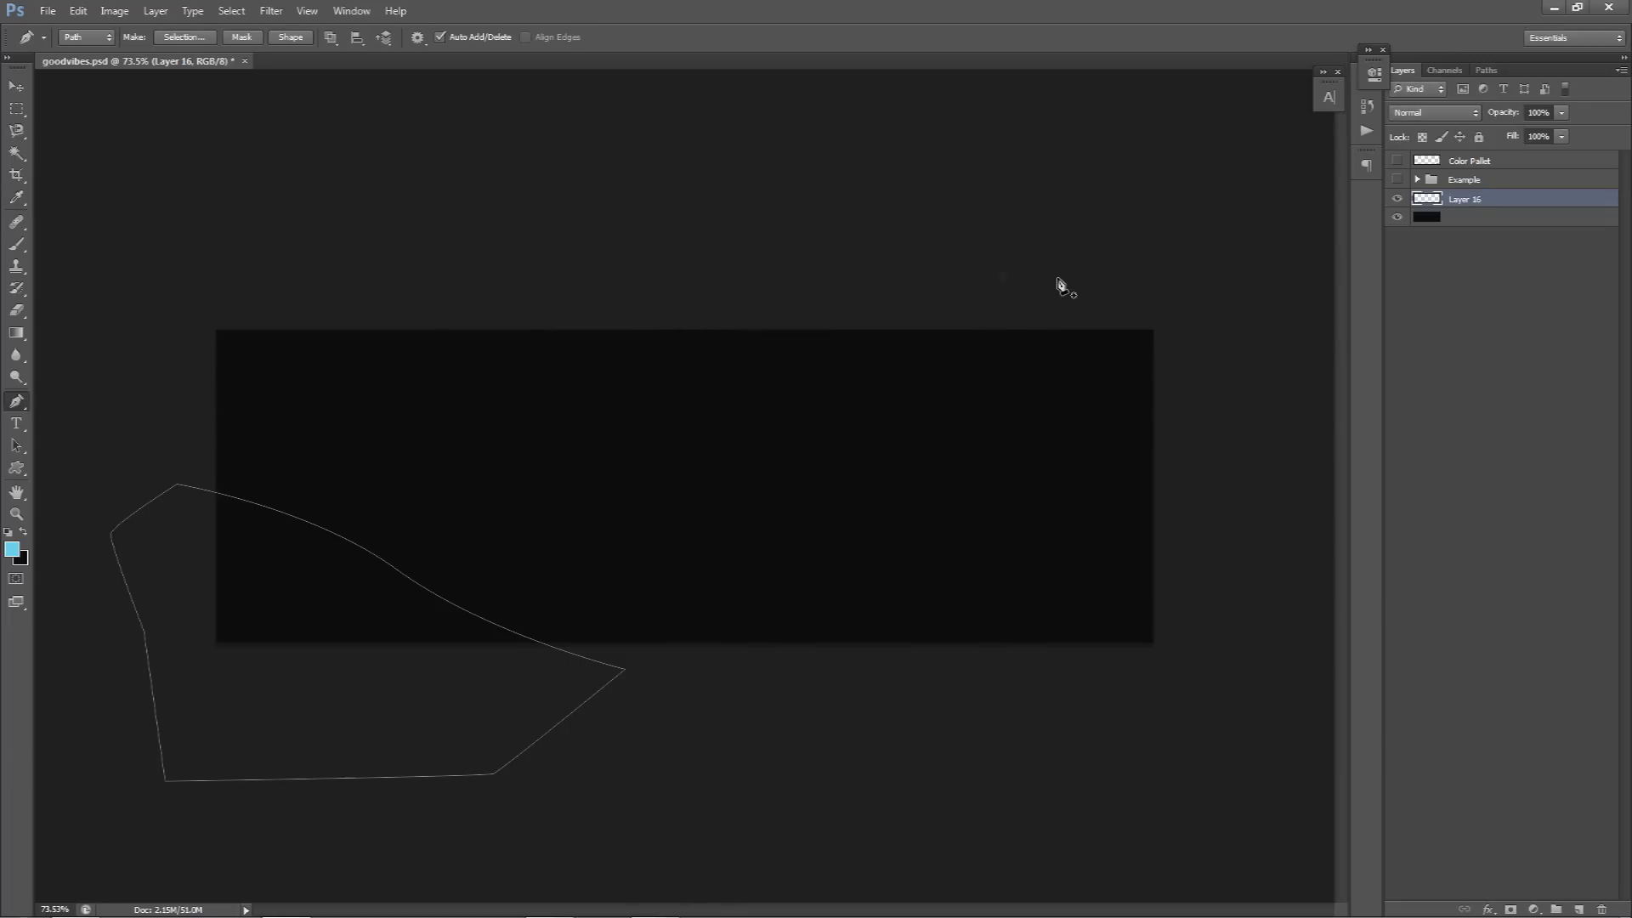
Step: Show the Color Pallet layer and set the foreground color to its blue swatch
click(1397, 160)
click(12, 549)
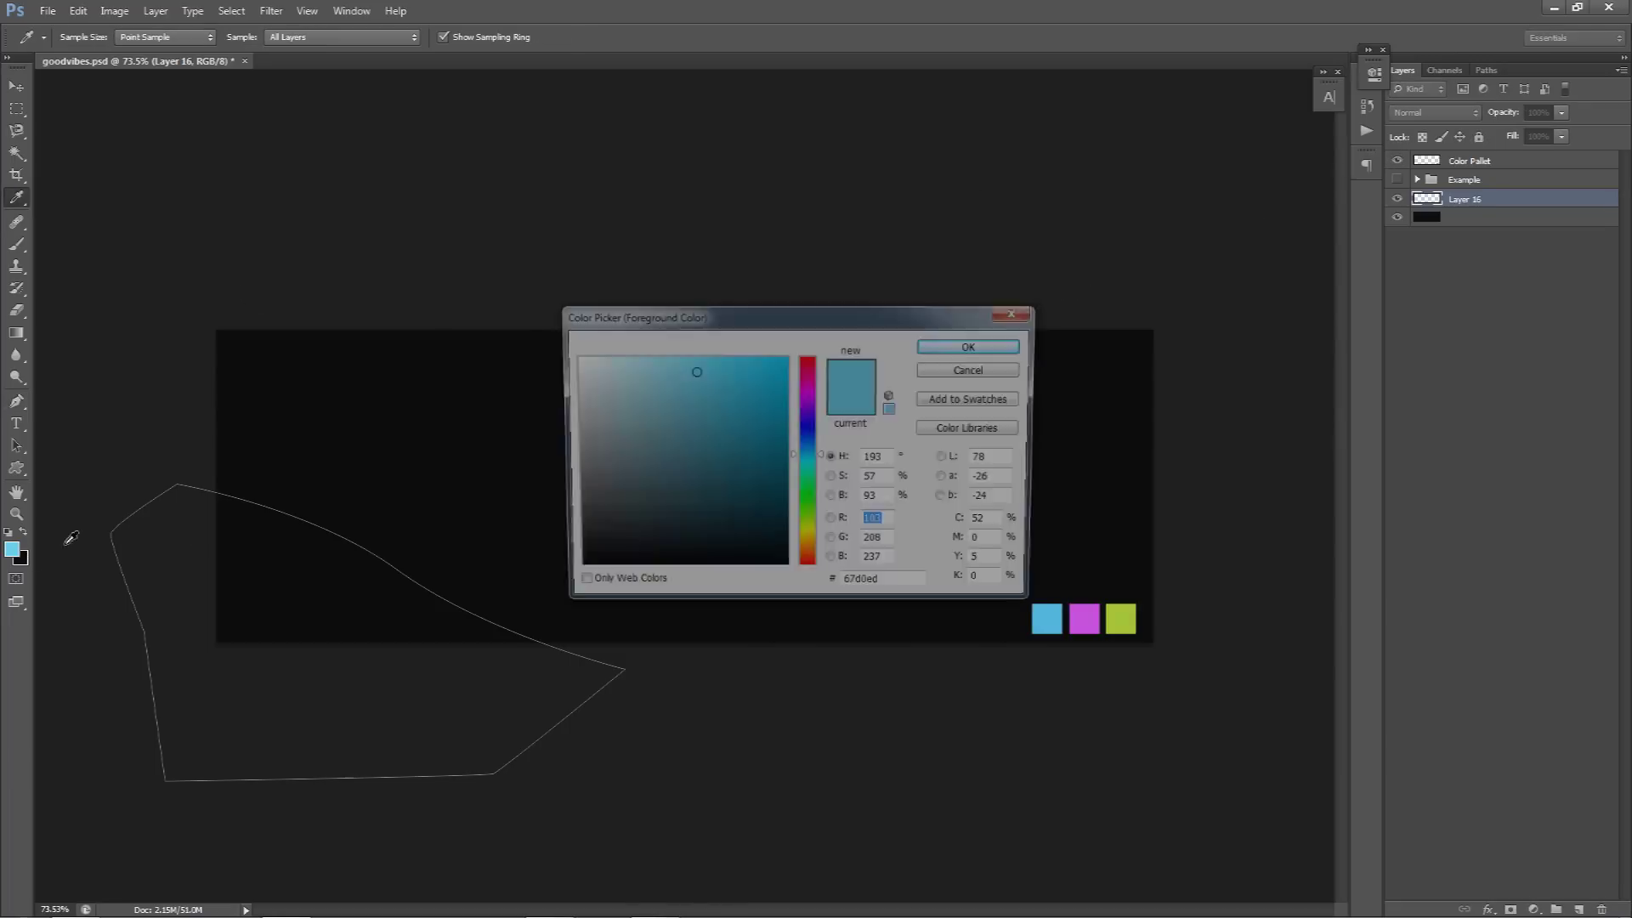
click(1046, 618)
click(973, 345)
Step: Fill the closed path with the blue color 51b6dd and delete the path
key(p)
right_click(636, 472)
click(685, 570)
click(850, 253)
click(791, 296)
click(13, 548)
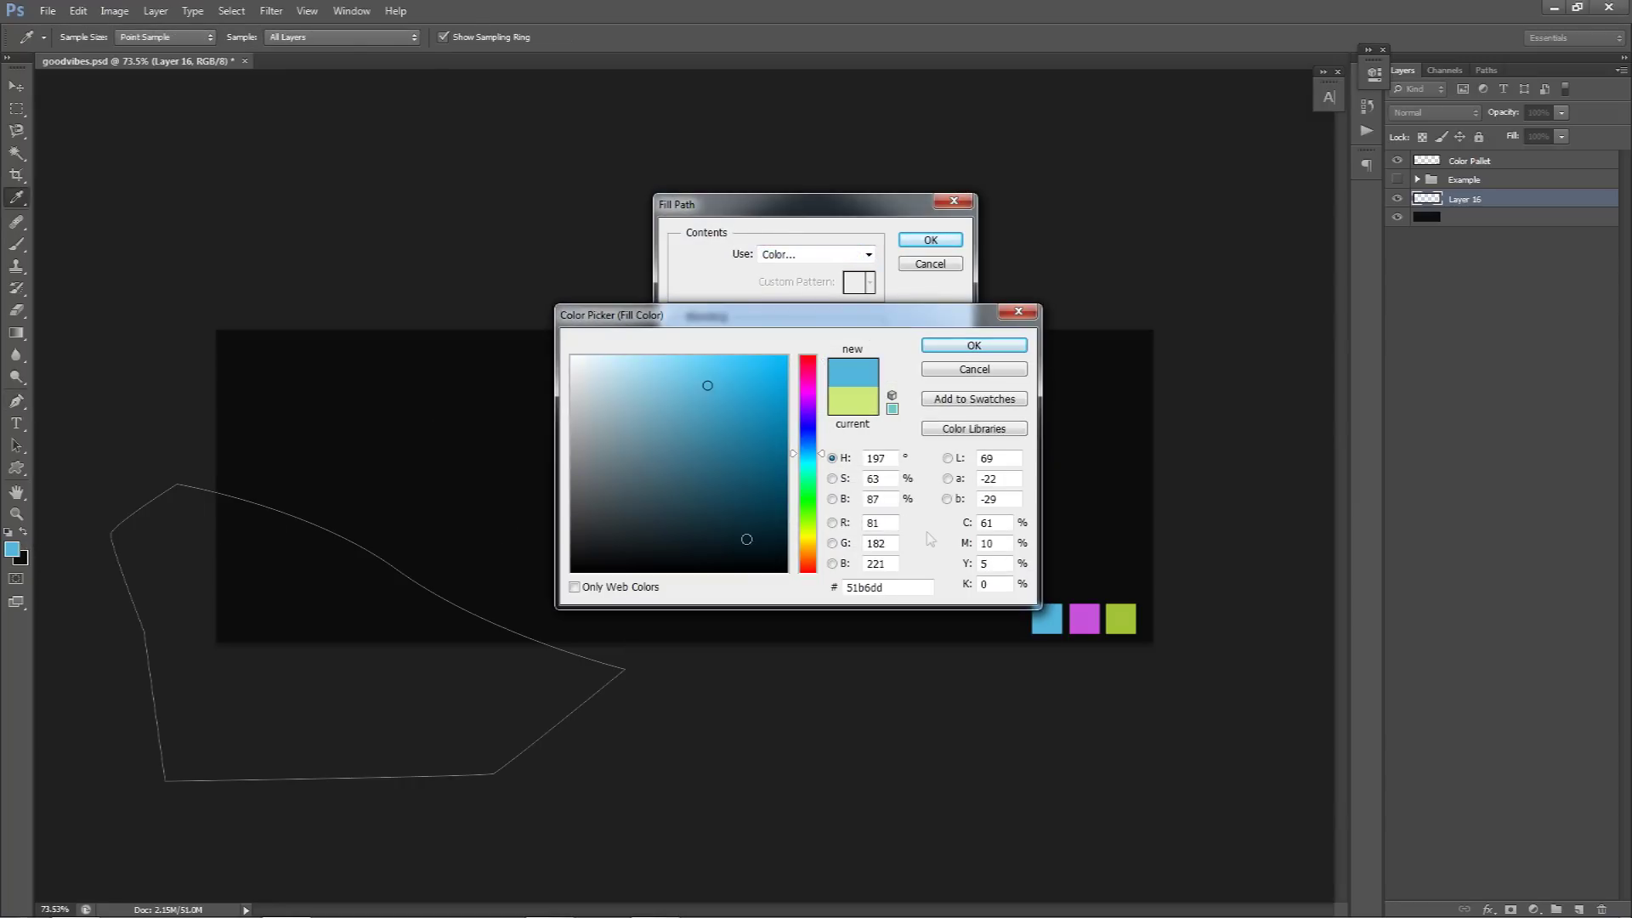
click(969, 346)
click(930, 242)
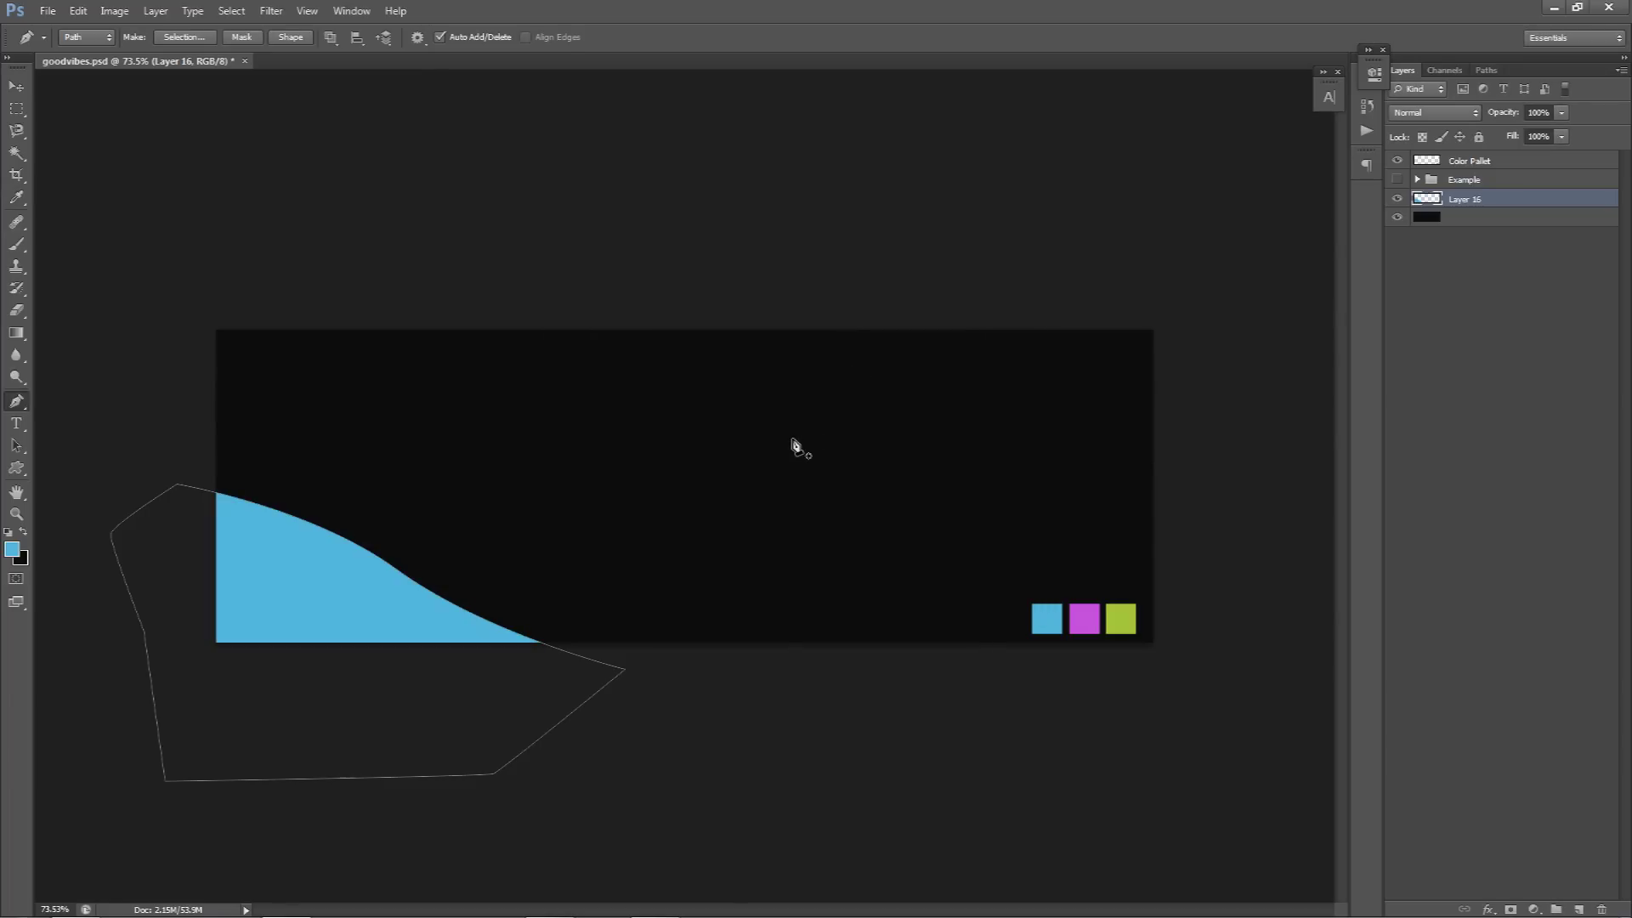
right_click(795, 444)
click(874, 471)
key(v)
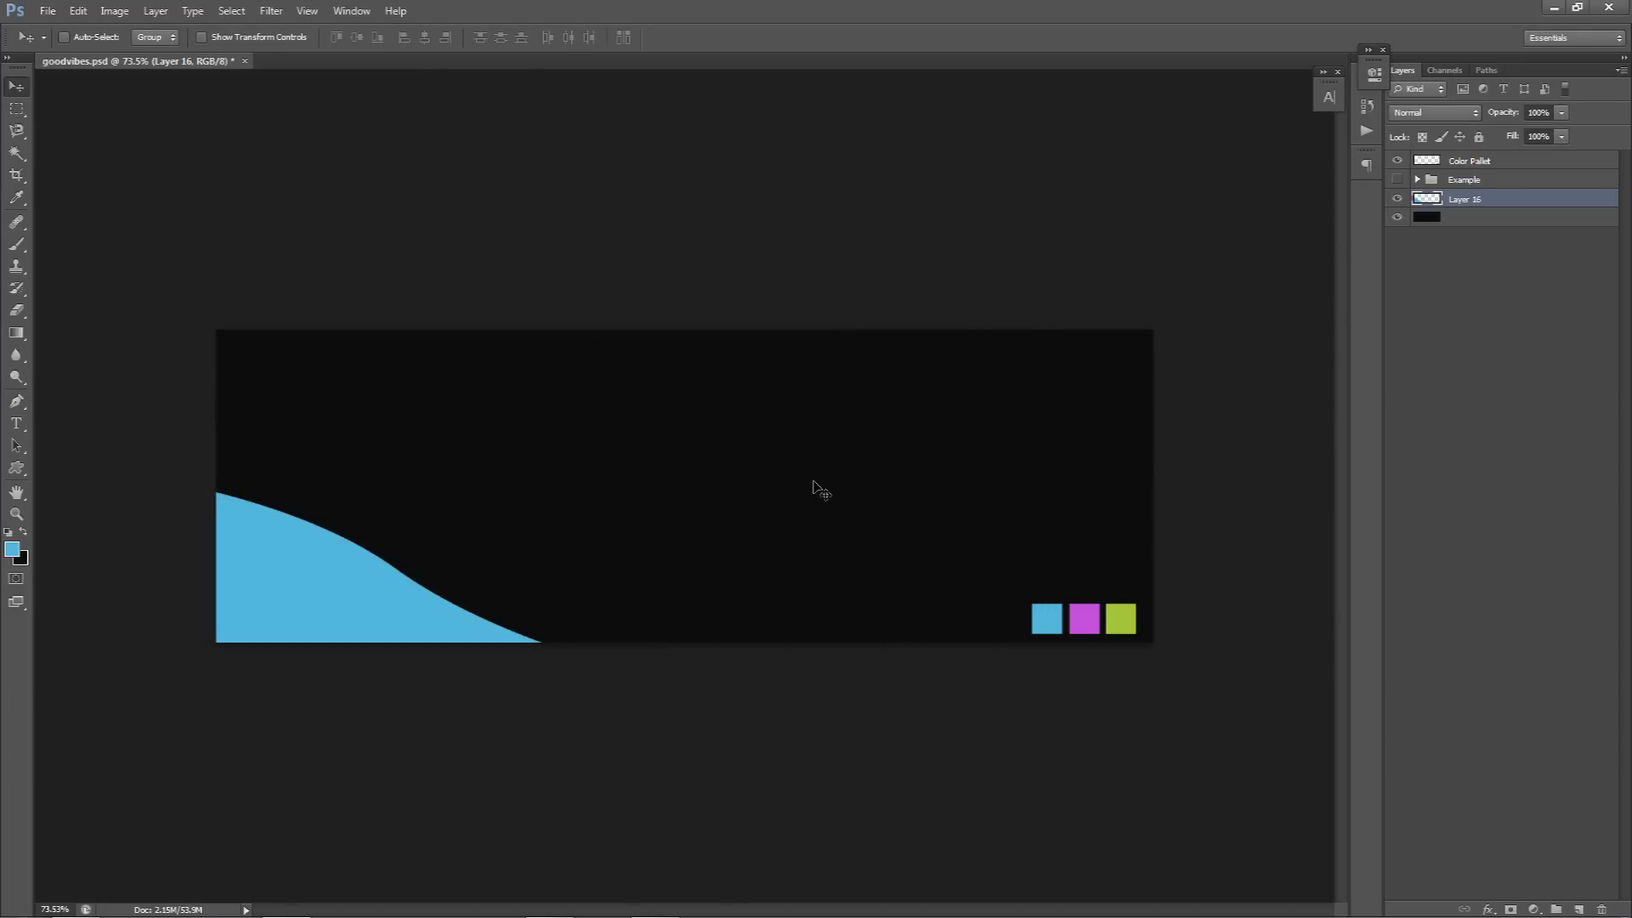
Step: Add a new layer above the blue shape's layer and clip it to that shape
click(1580, 908)
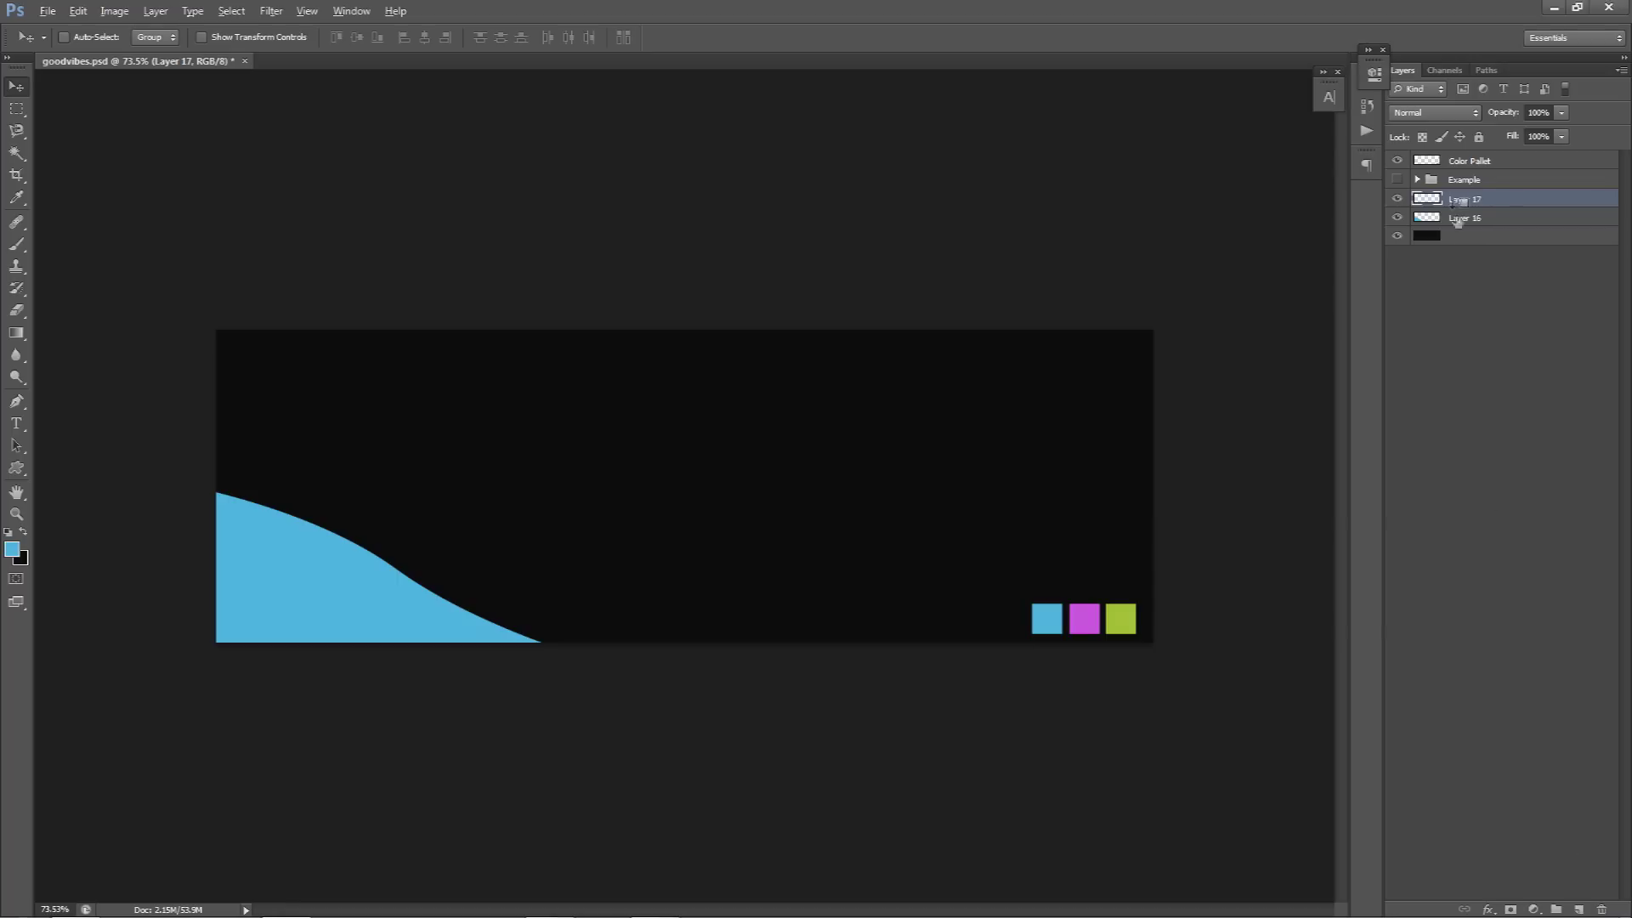
drag(1431, 204, 1438, 204)
key(alt)
right_click(1484, 203)
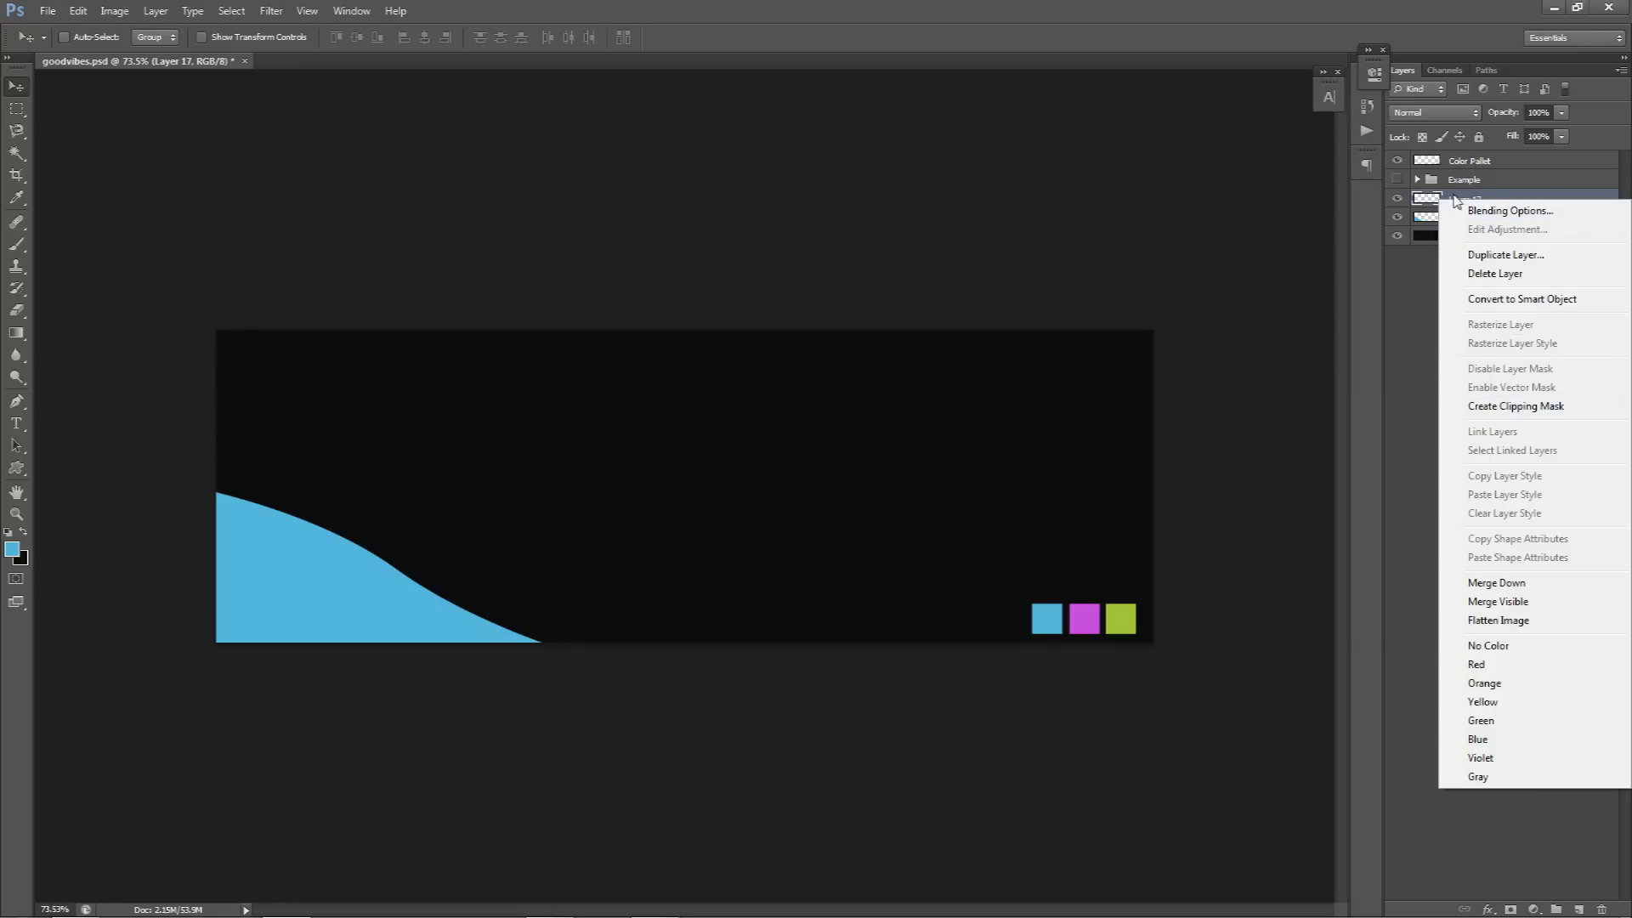
key(Escape)
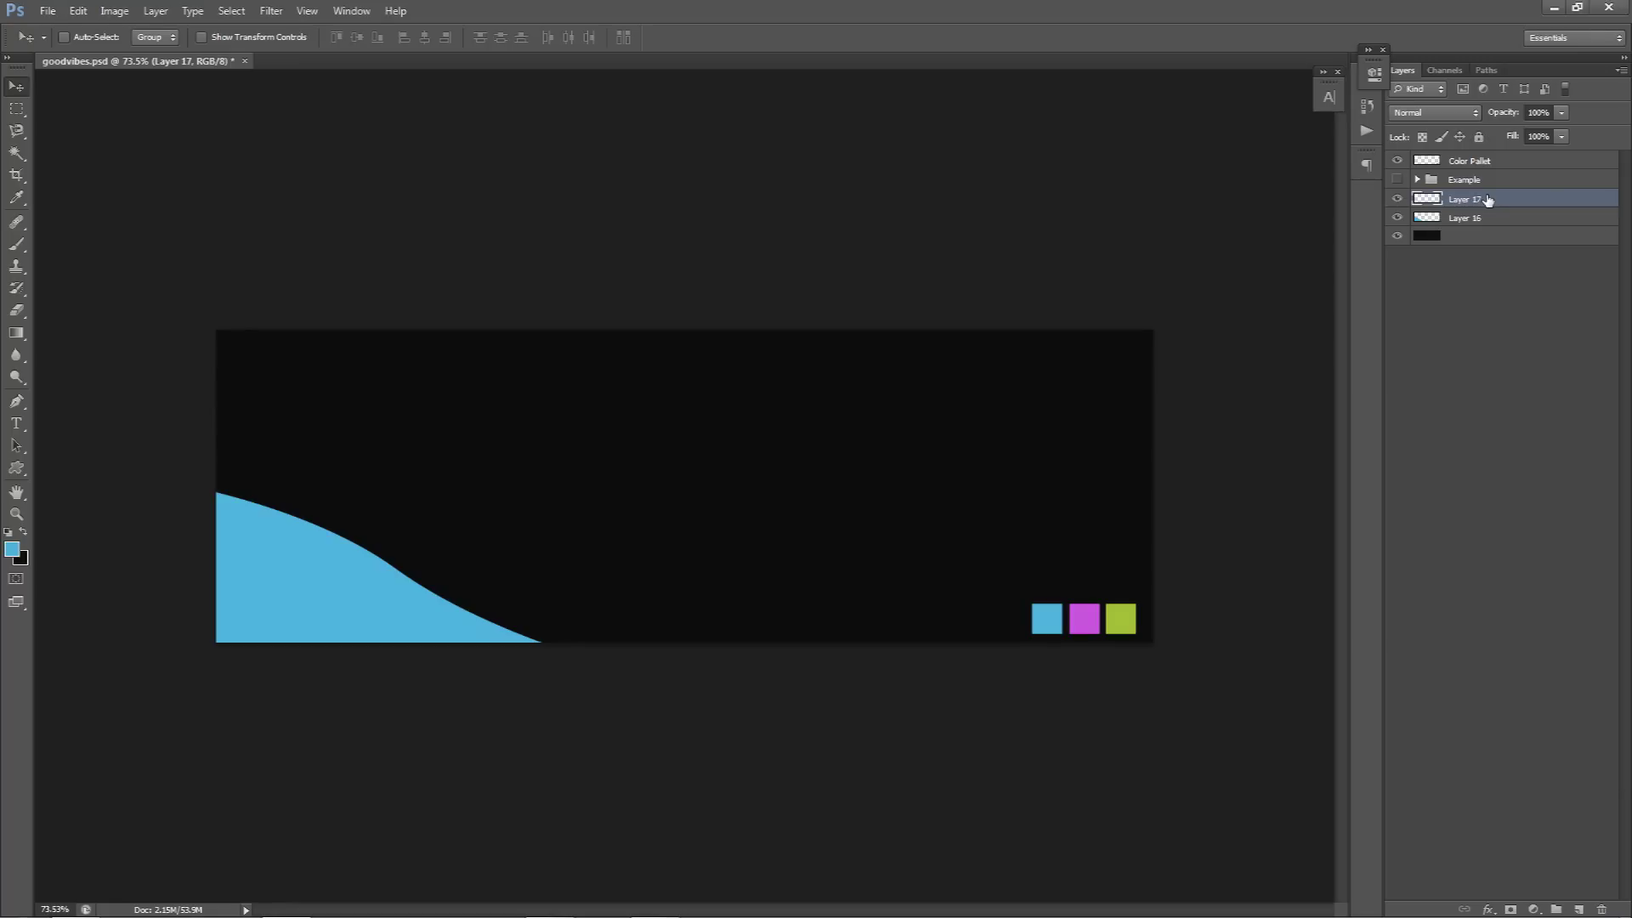
alt+click(1433, 208)
Step: Draw a closed wavy Pen path across the lower-left part of the blue shape, extending outside the canvas
key(p)
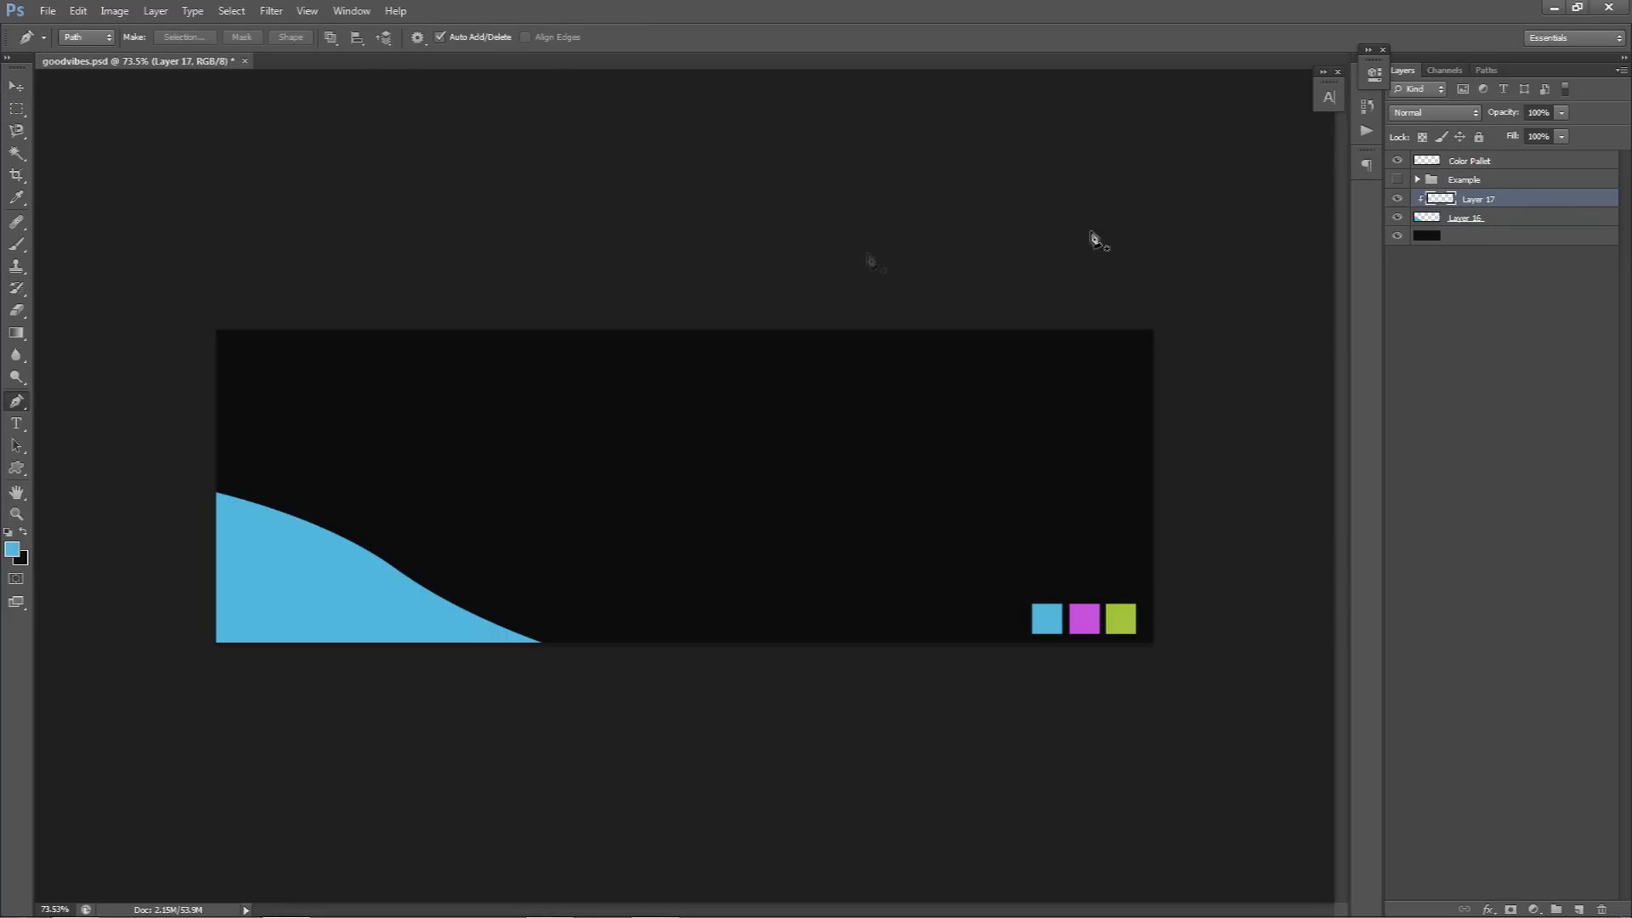
click(191, 577)
drag(400, 652, 520, 636)
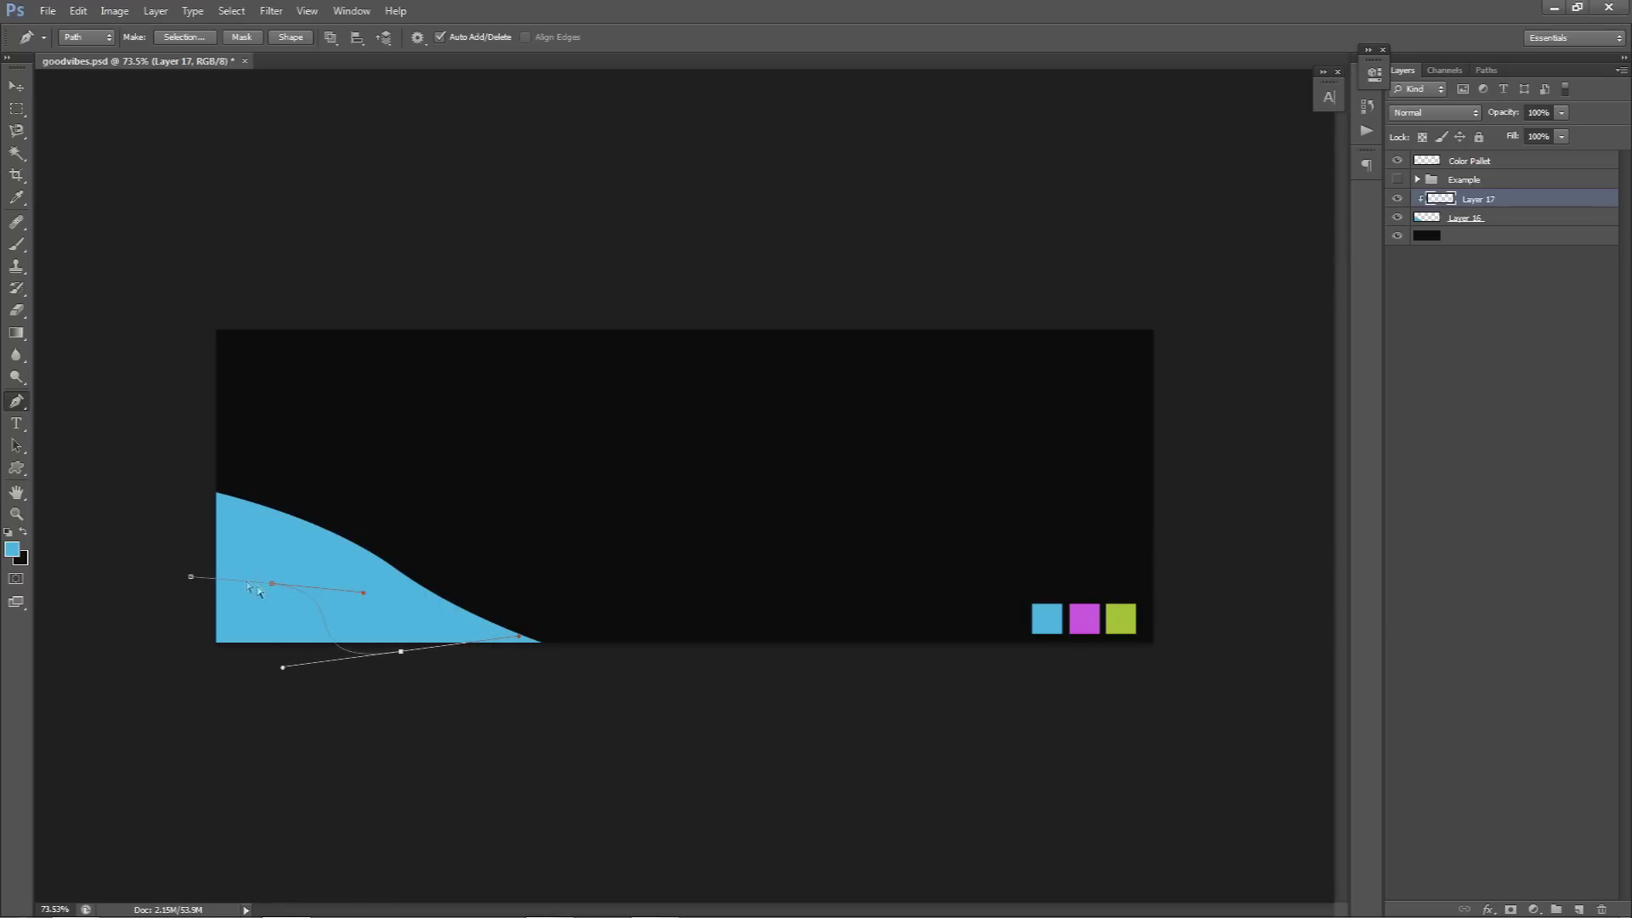
drag(191, 577, 188, 524)
click(244, 713)
drag(131, 610, 131, 618)
click(188, 526)
Step: Reshape the wavy path by moving its lower anchor outward and adjusting the curve's handles into a smoother wave
key(a)
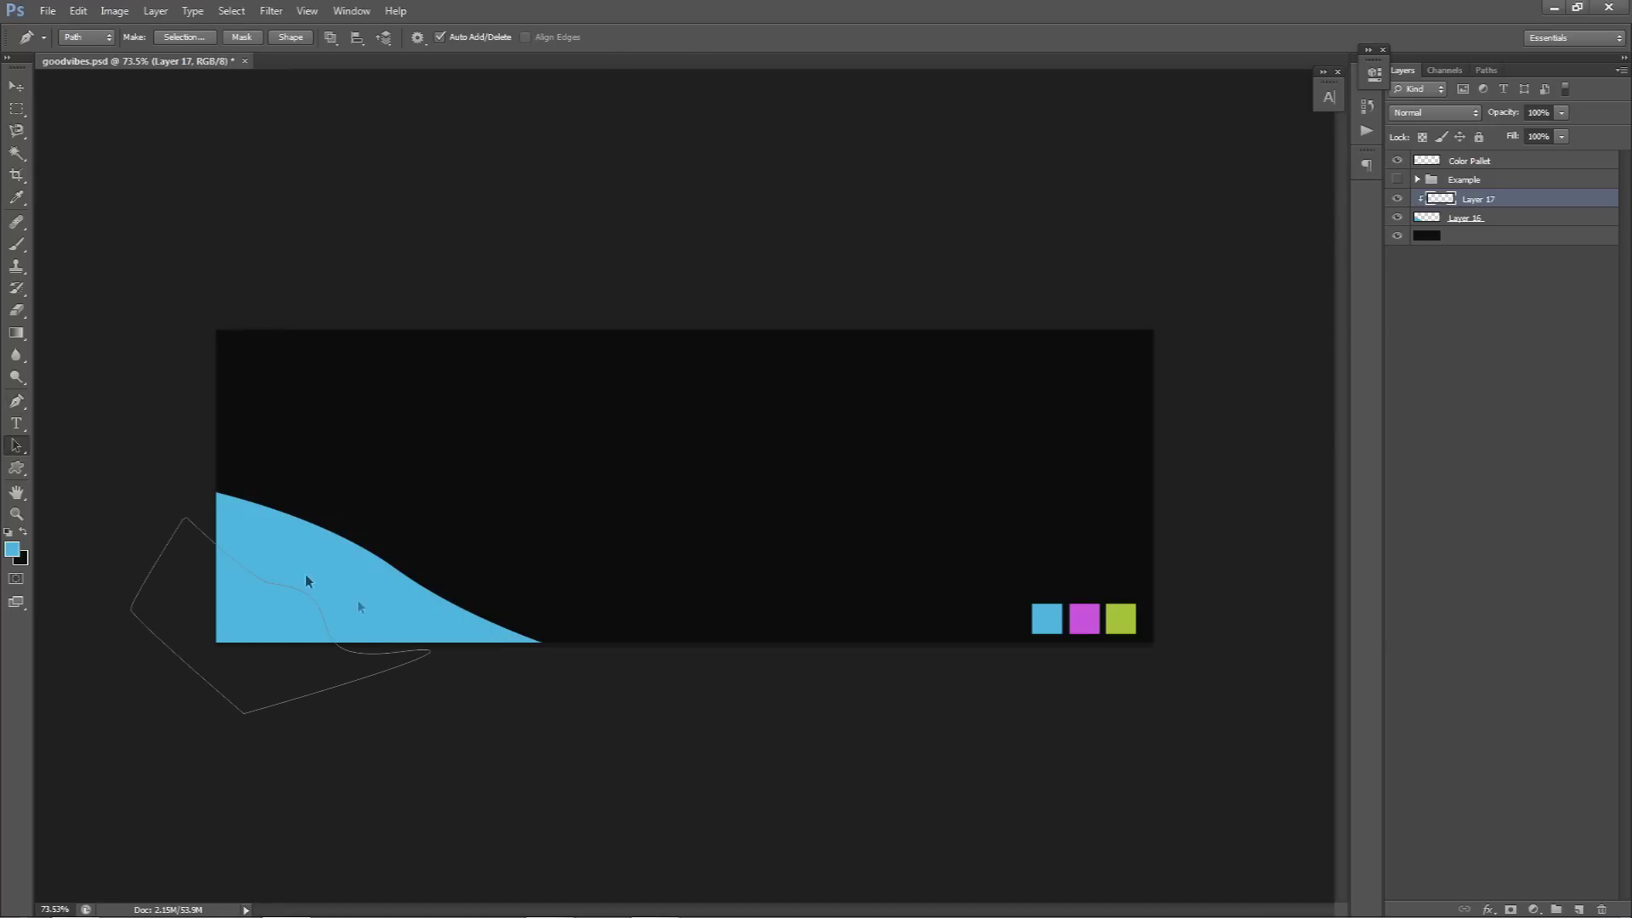
key(p)
ctrl+click(397, 656)
drag(400, 654, 479, 658)
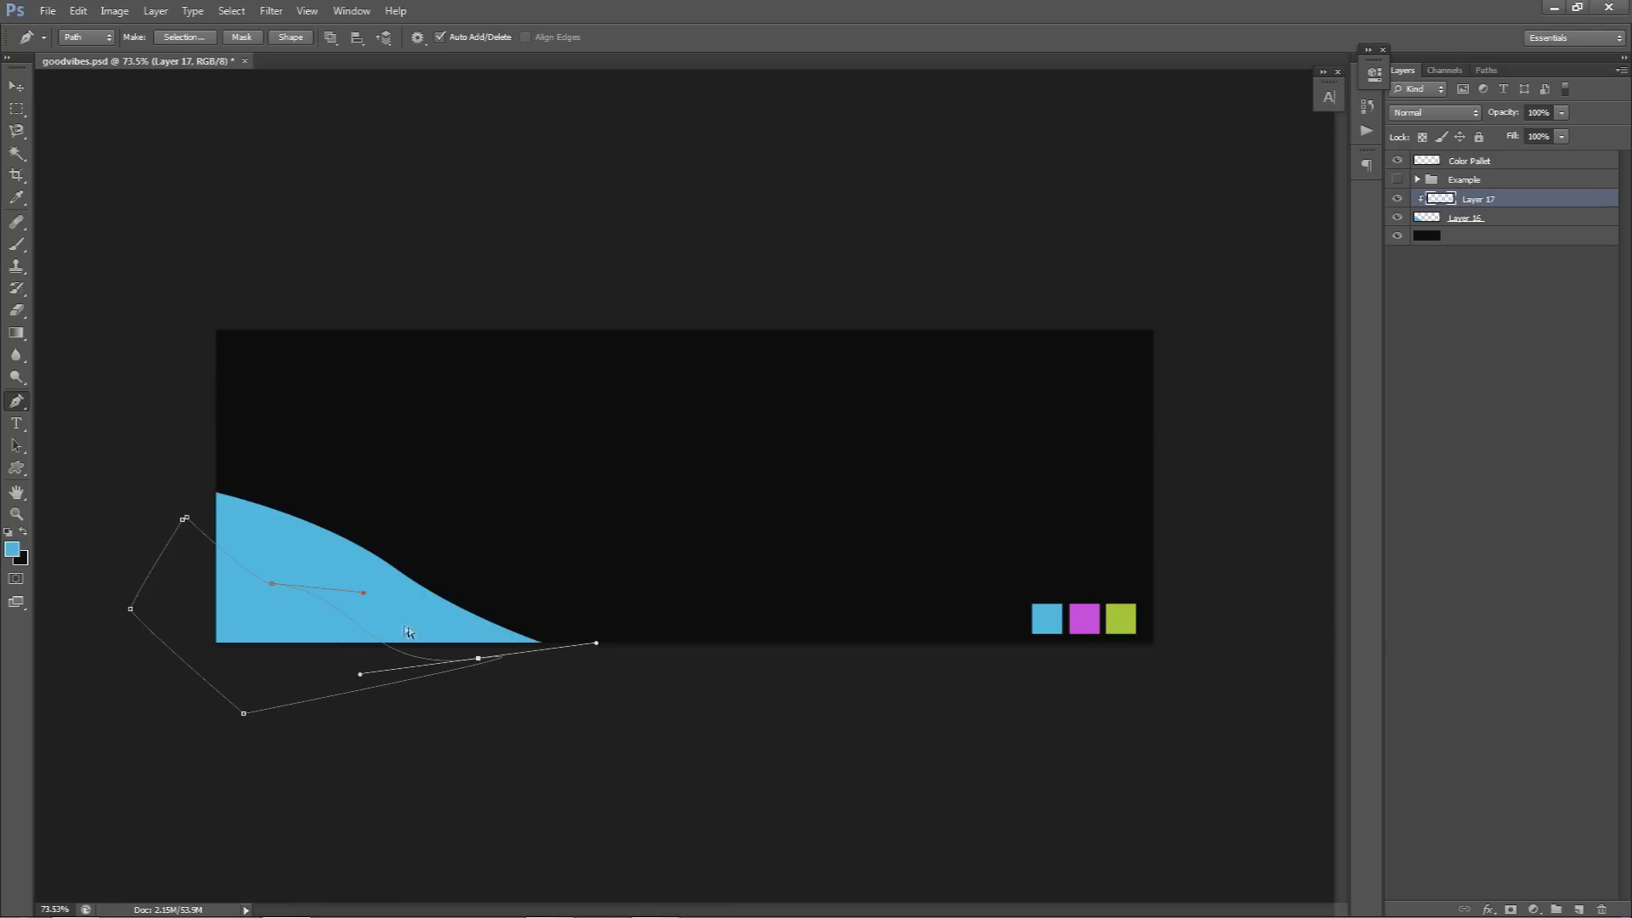
ctrl+click(406, 607)
ctrl+click(315, 602)
drag(297, 598, 197, 602)
Step: Fill the wavy path with the lighter blue 7dcceb and delete the path
right_click(661, 448)
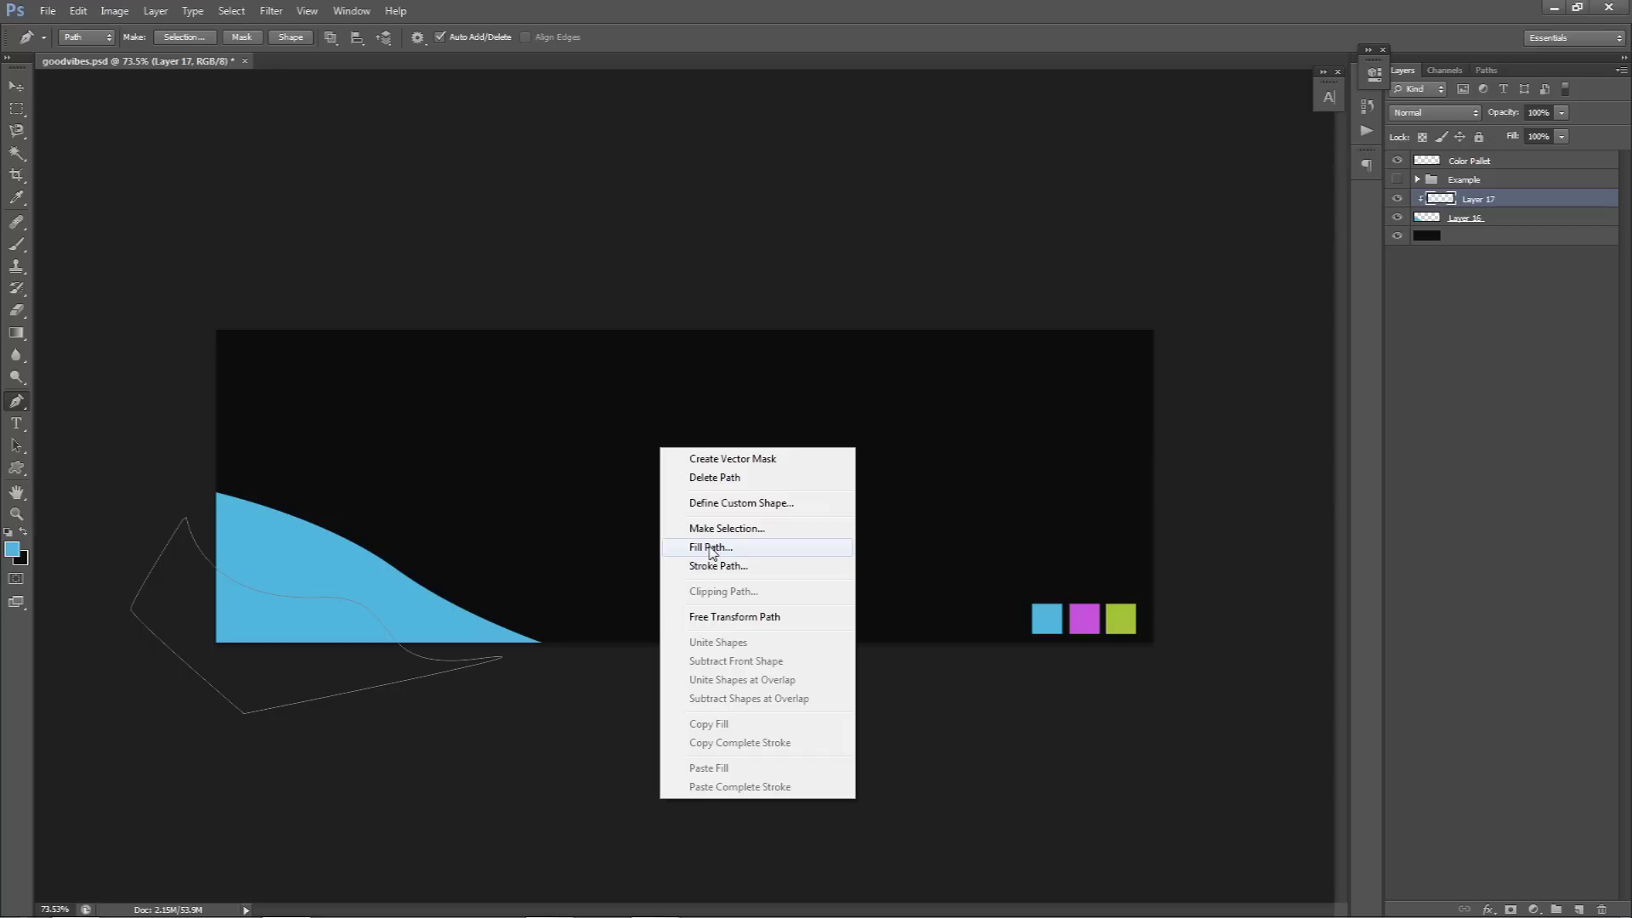
click(711, 547)
click(805, 254)
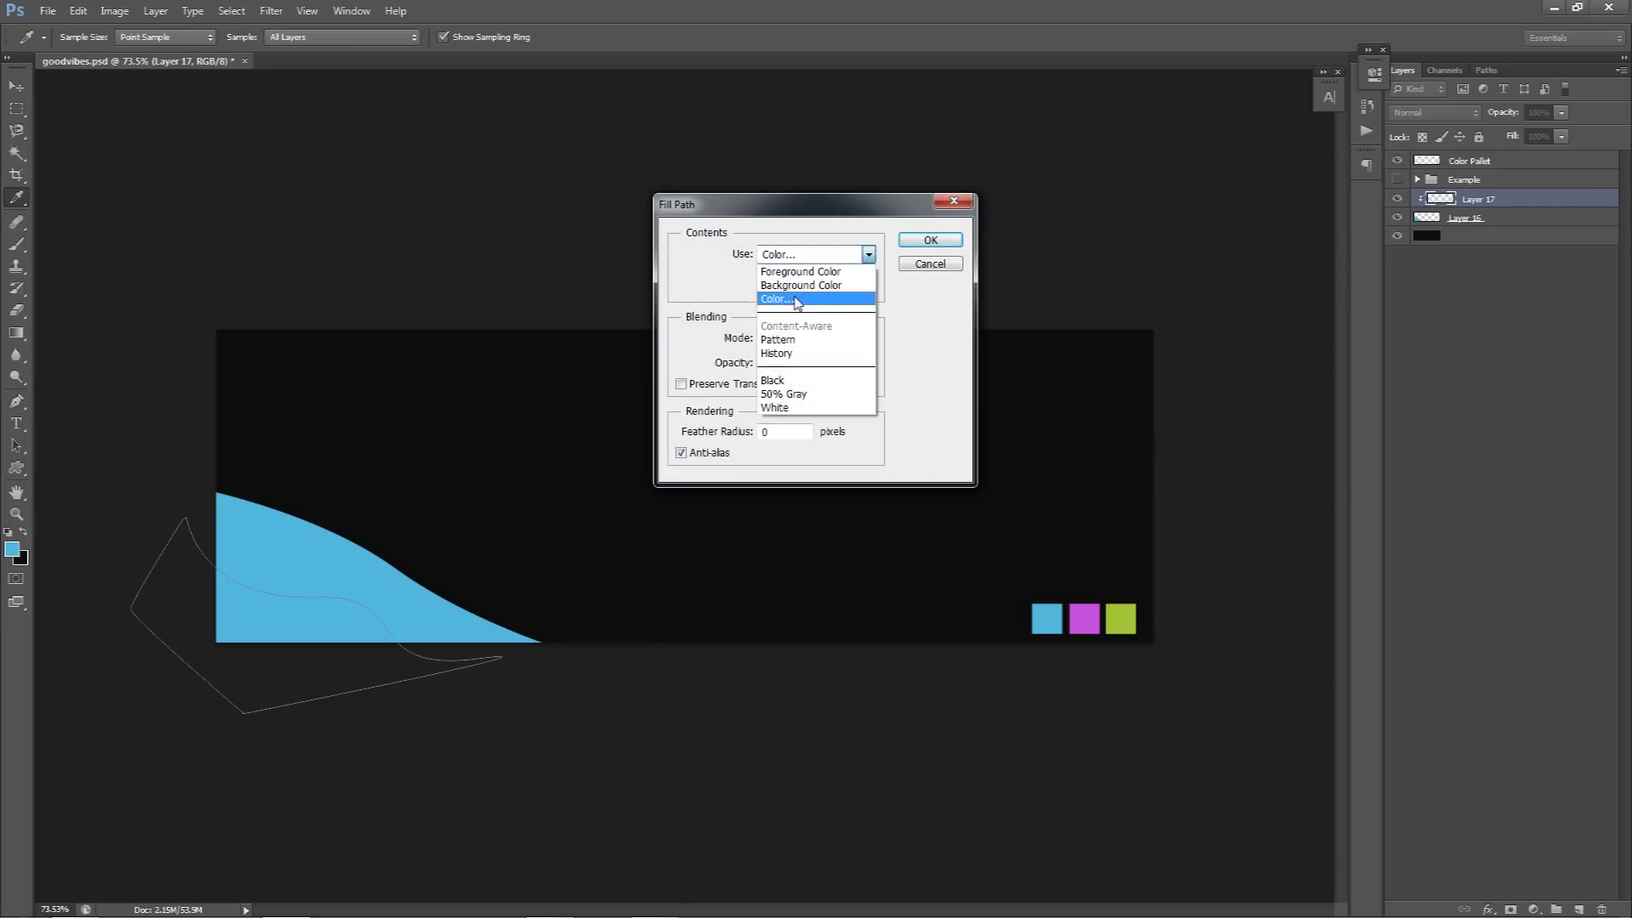
click(797, 299)
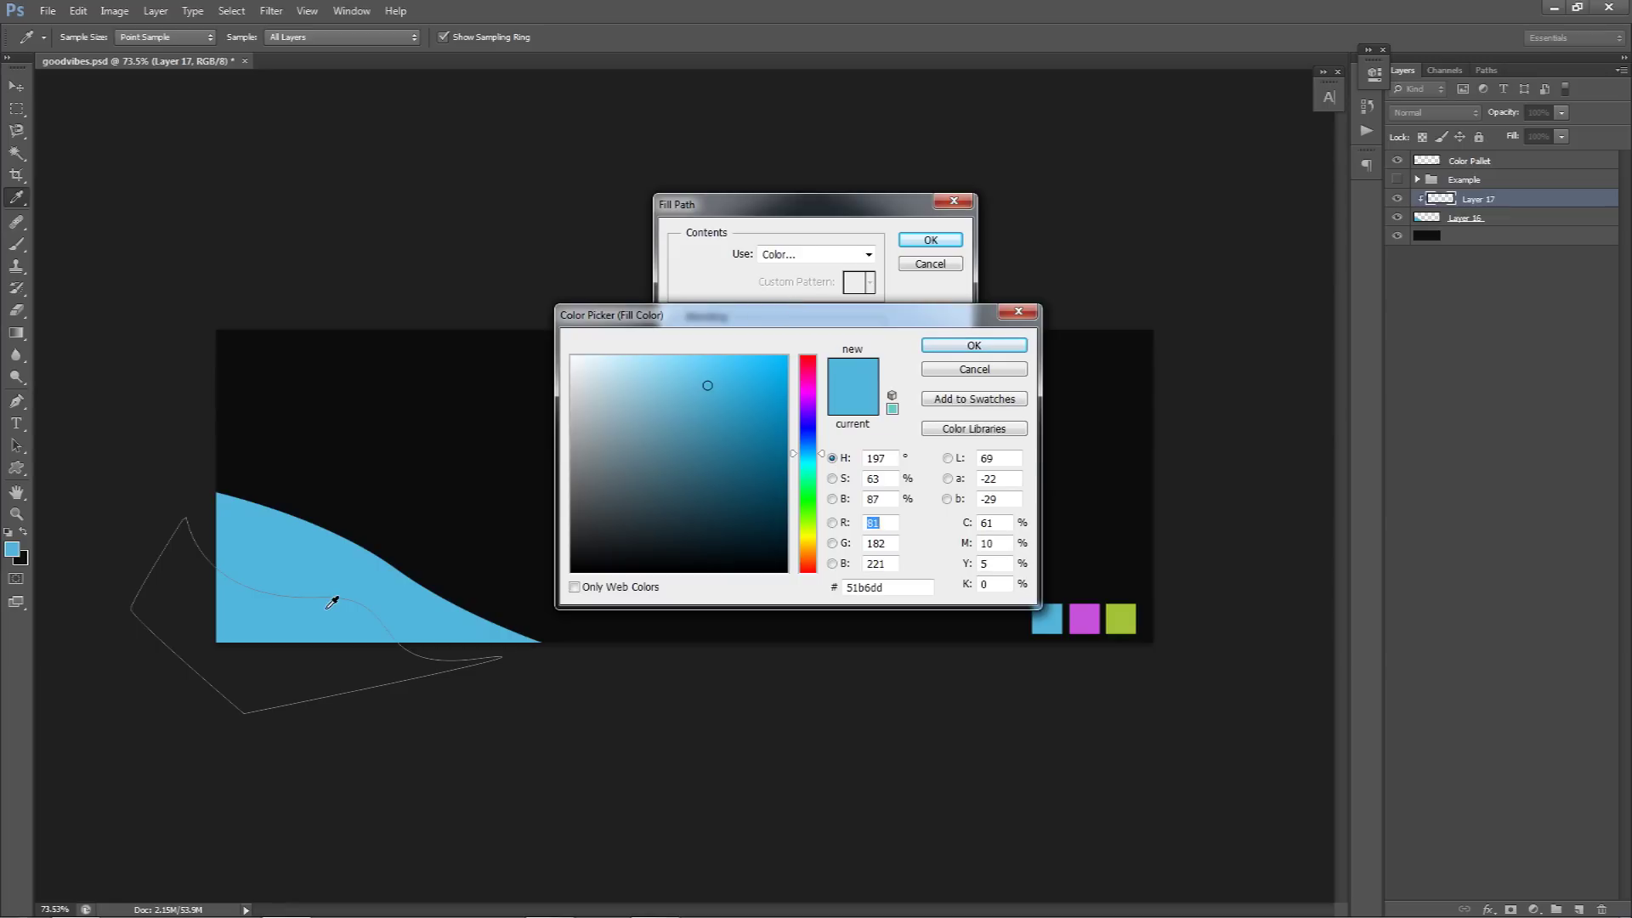
drag(709, 387, 671, 373)
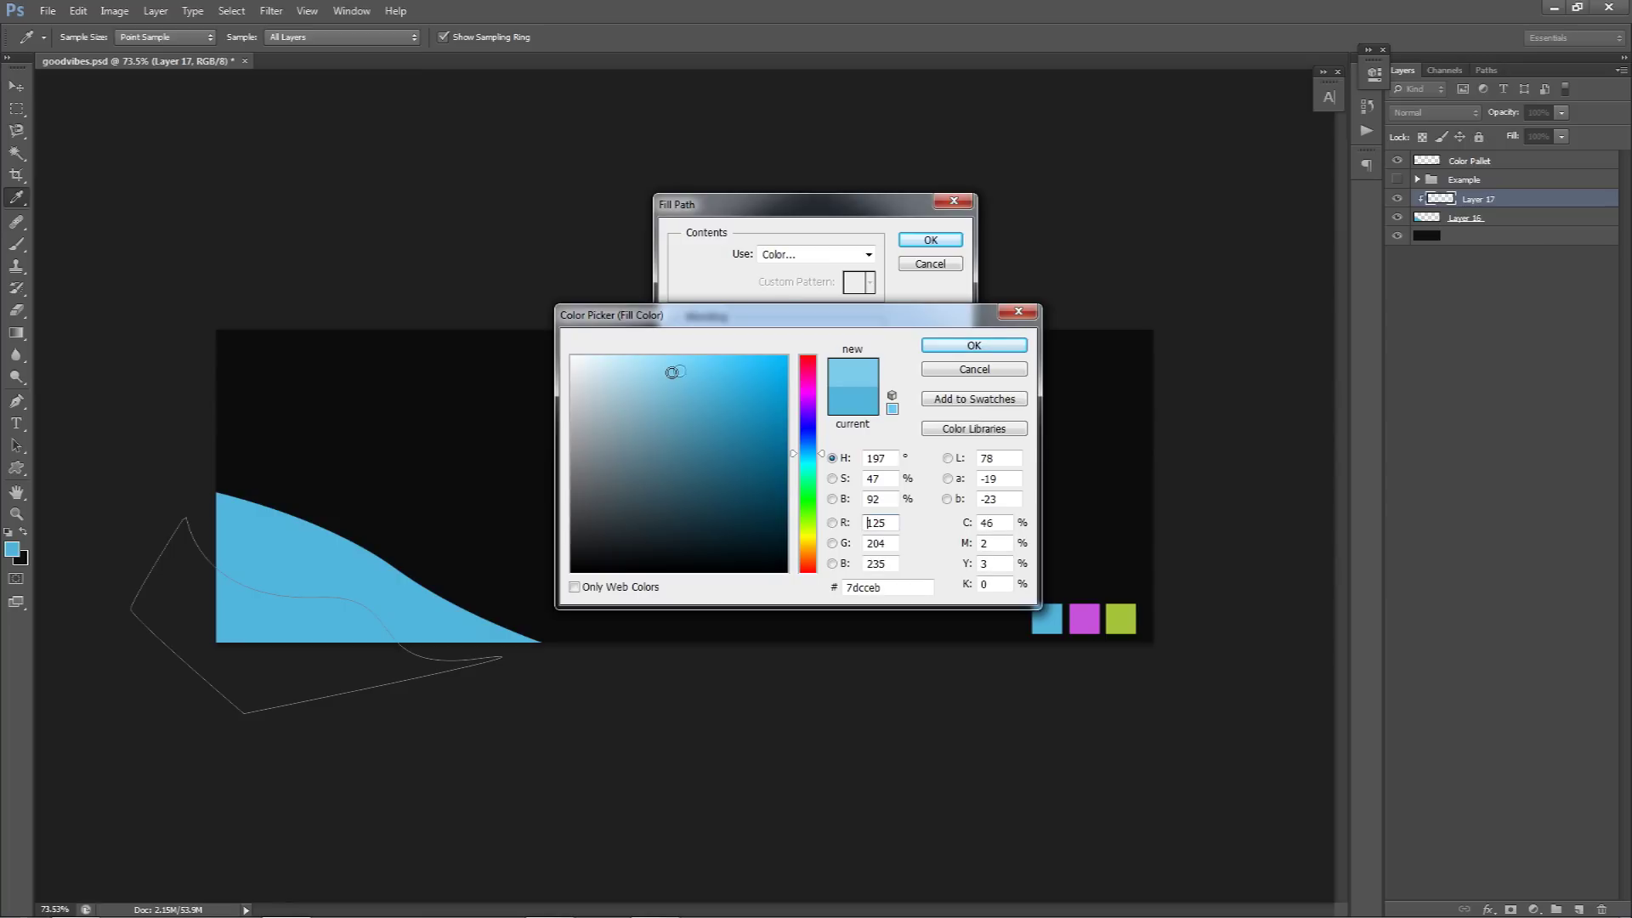
click(974, 346)
click(931, 240)
right_click(595, 453)
click(655, 477)
key(v)
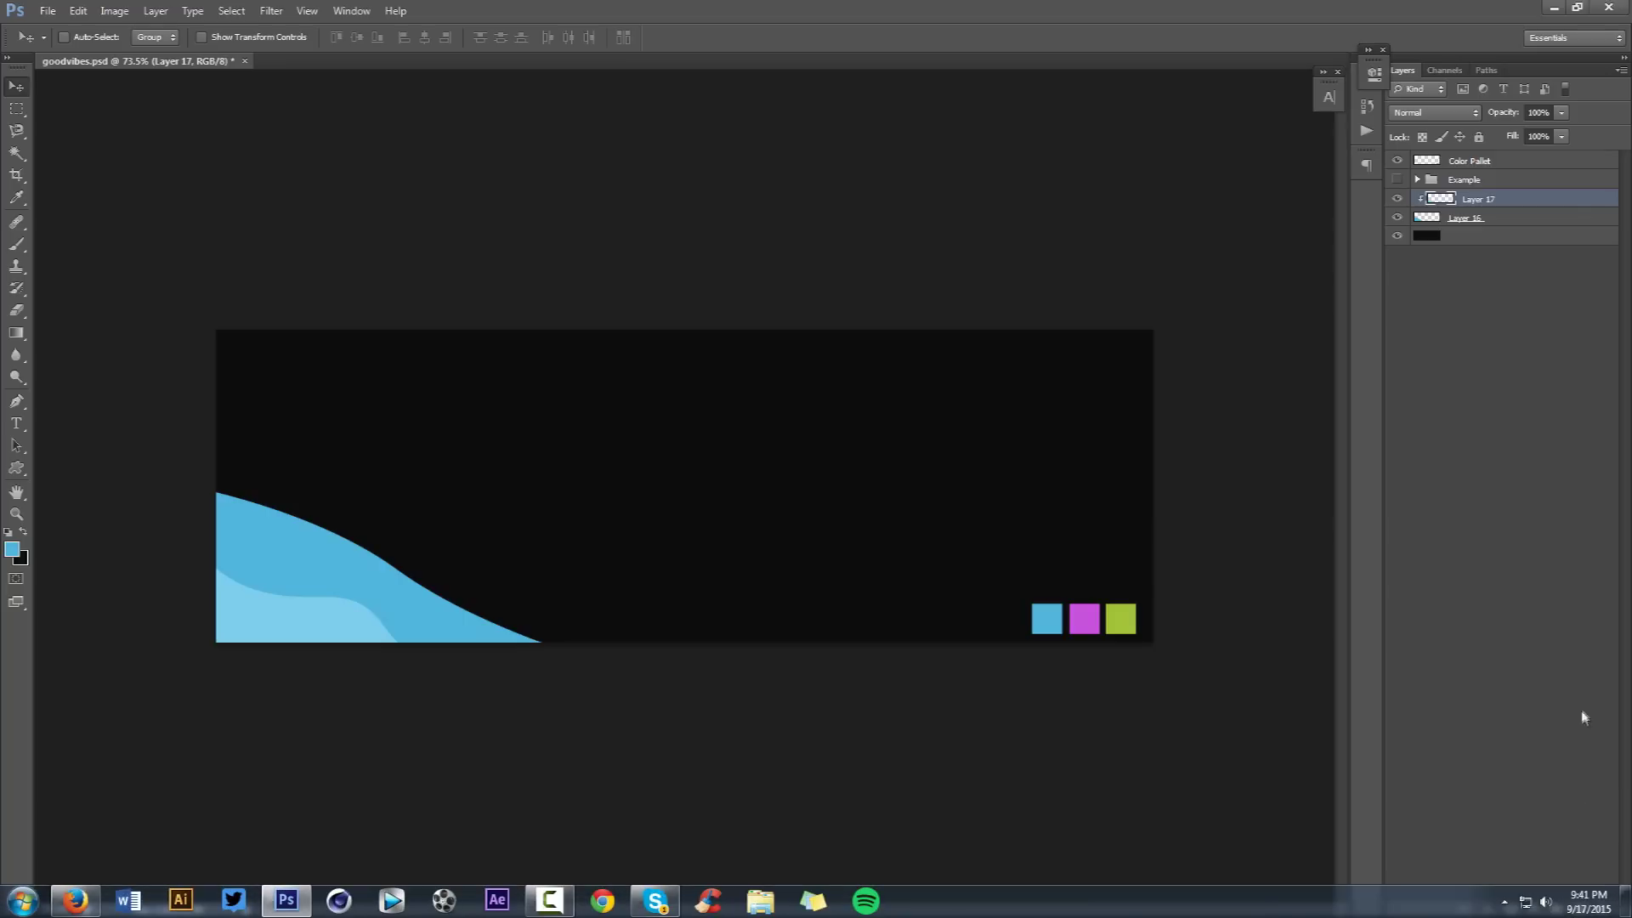
Step: Add a new empty layer at the top of the artwork and group the two blue wave layers as Blue
click(1579, 907)
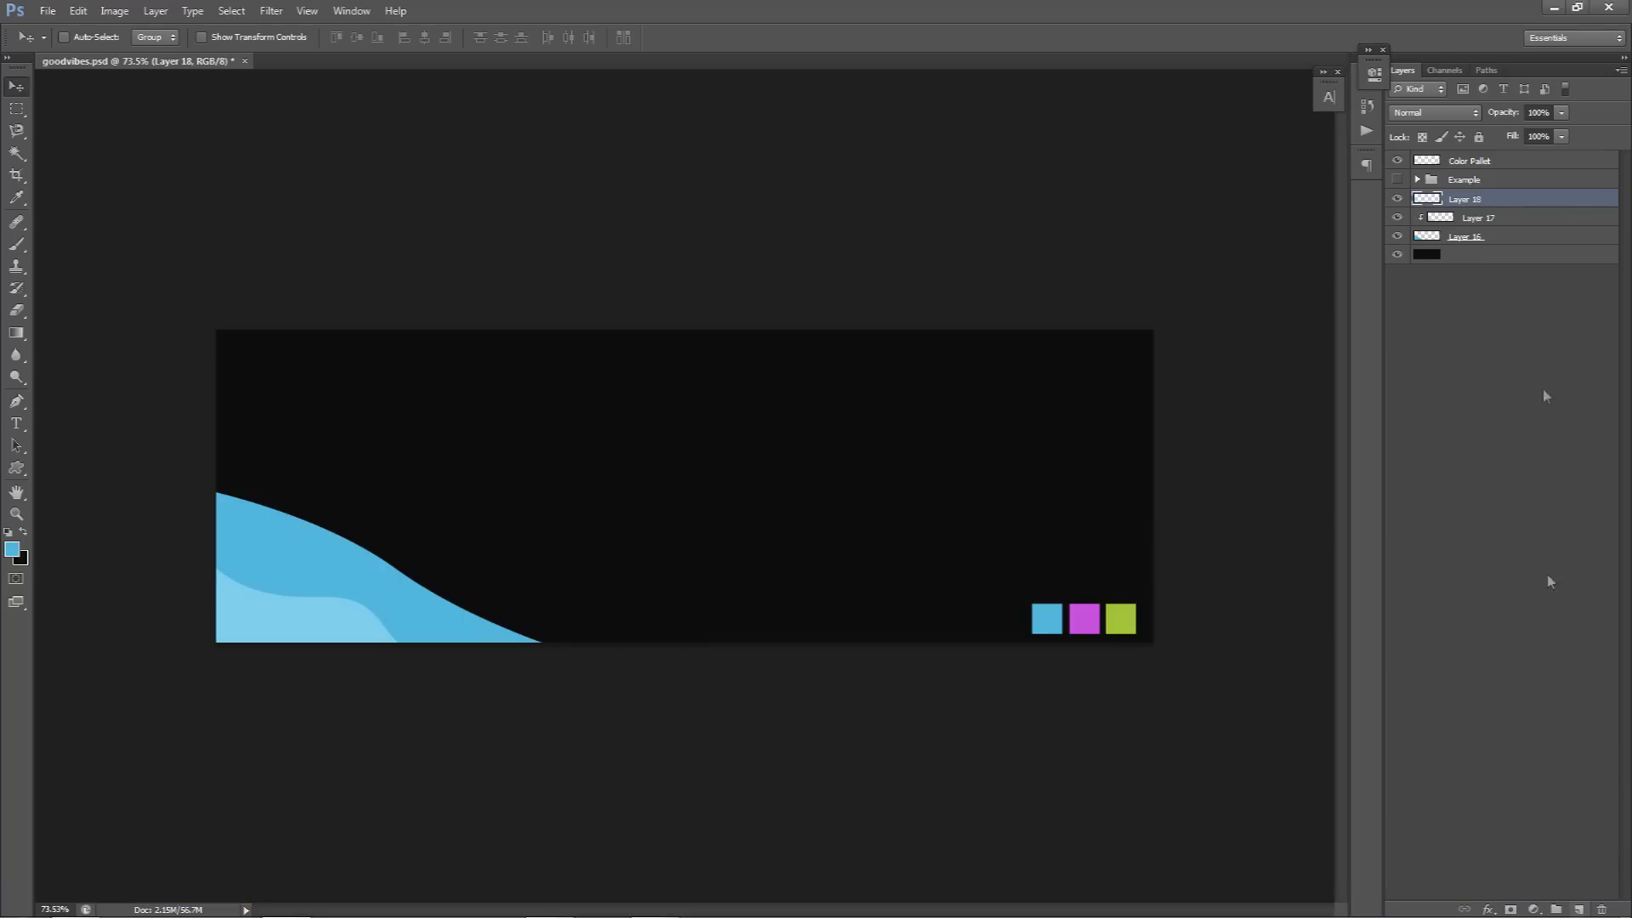
click(1503, 224)
shift+click(1500, 236)
key(ctrl+g)
double_click(1473, 217)
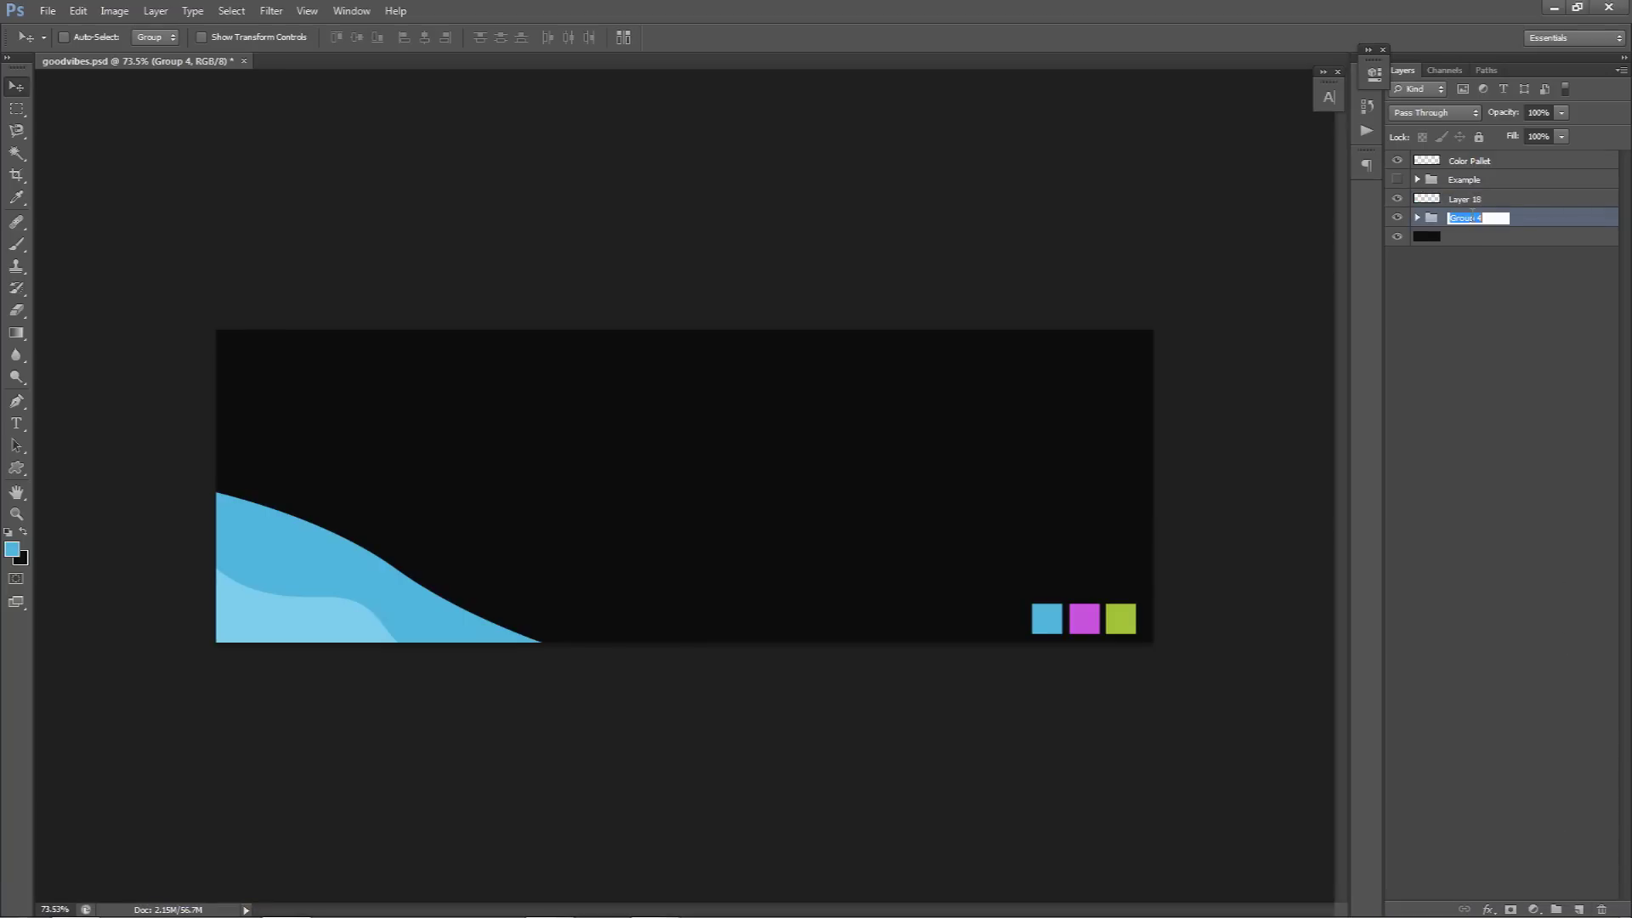
text(Blue)
key(Return)
Step: On the new layer, draw an open Pen curve from below the blue shape across the lower canvas, ending past the right canvas edge
click(1463, 201)
key(p)
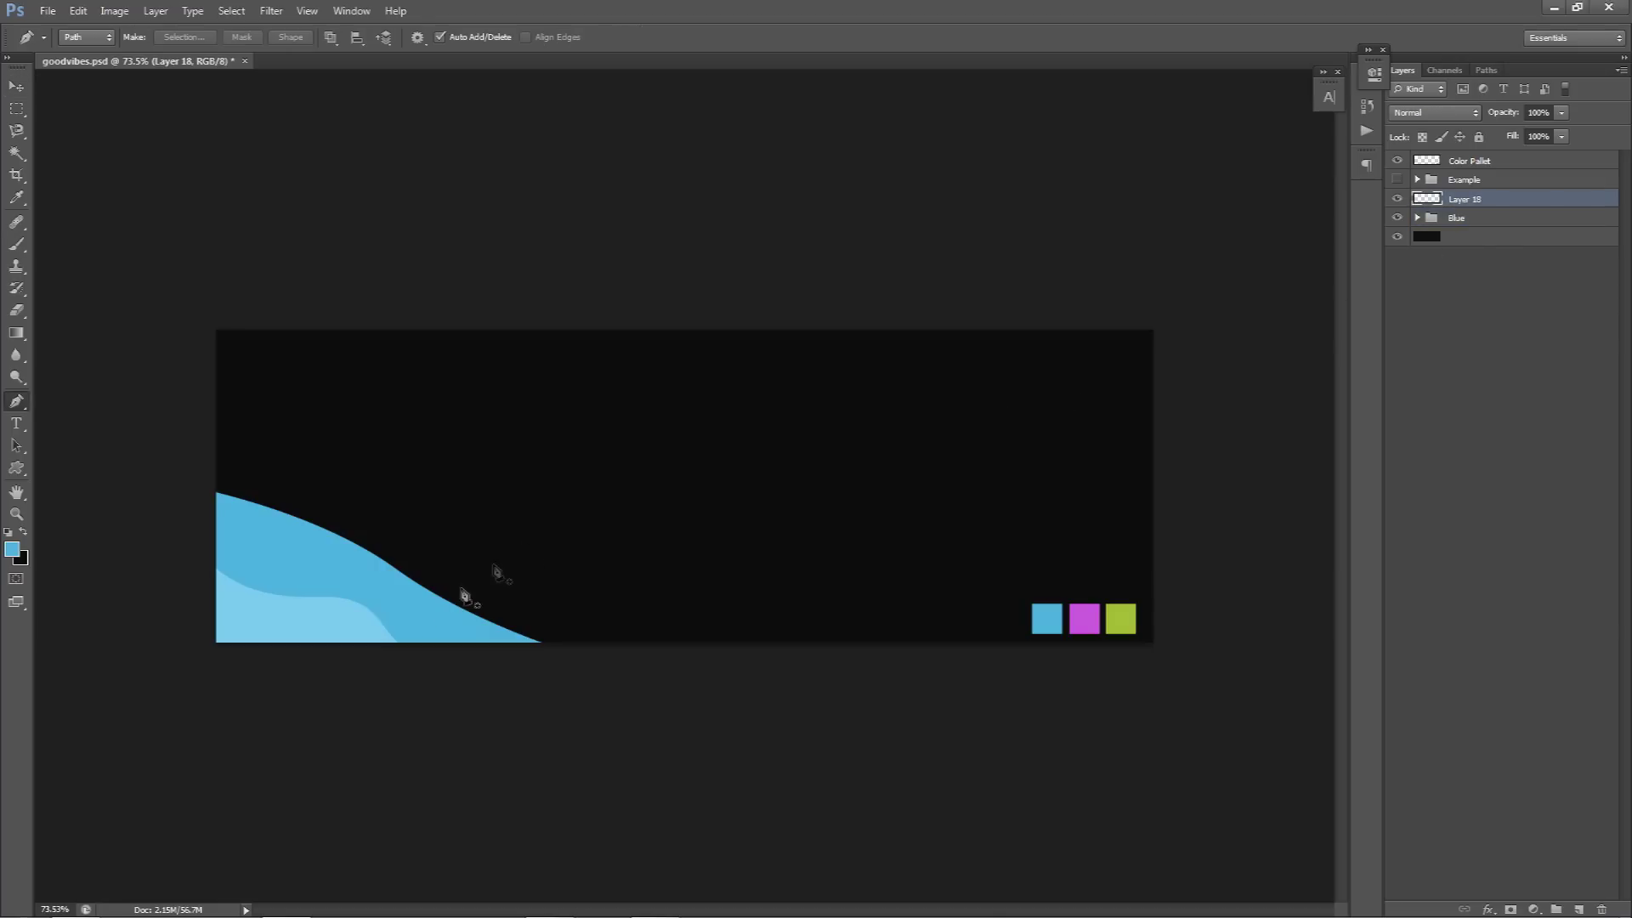
click(382, 661)
drag(711, 593, 939, 604)
drag(1181, 507, 1225, 435)
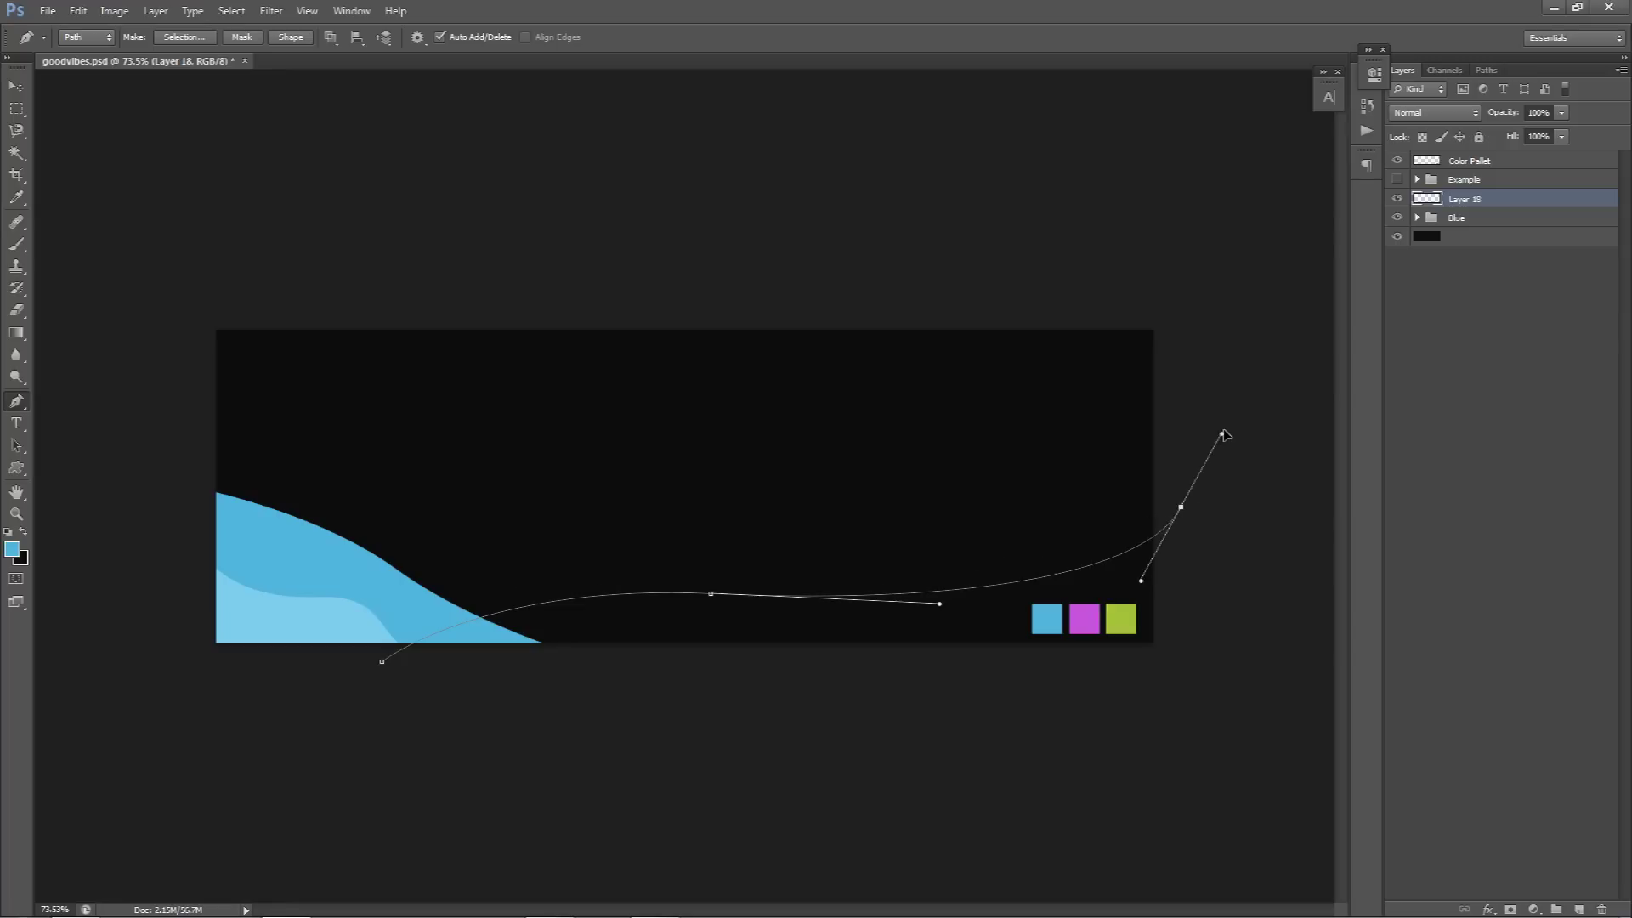
Step: Fine-tune the curve's middle anchor and its right end's incoming handle, and remove the end anchor's outgoing handle
ctrl+click(711, 594)
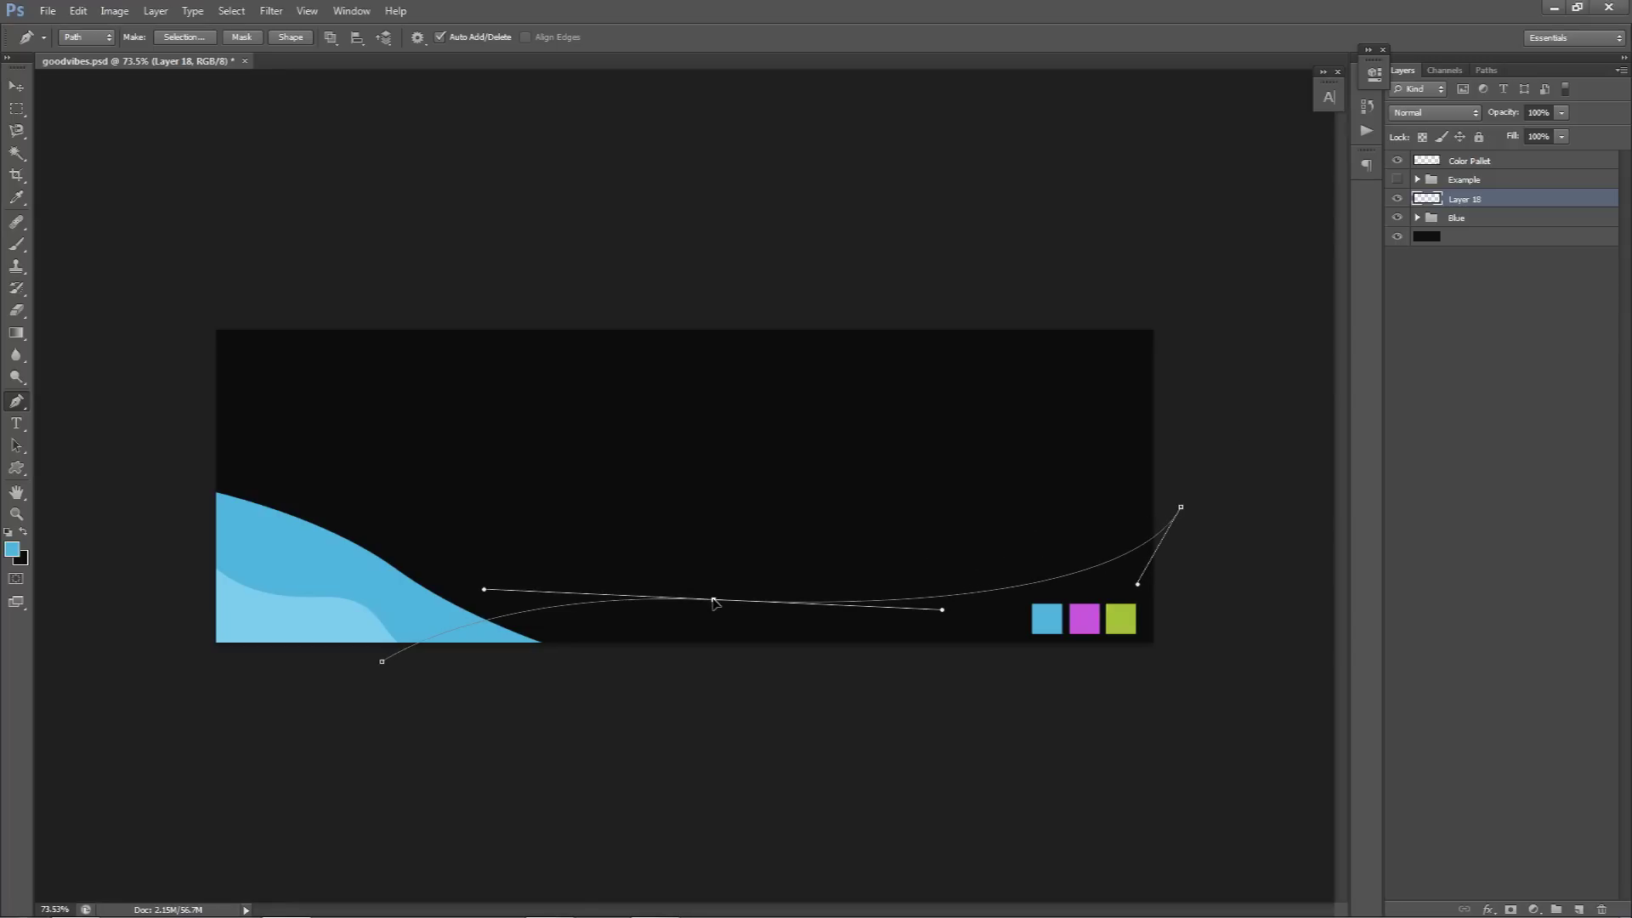
ctrl+click(1131, 572)
ctrl+click(1140, 585)
drag(1138, 585, 1116, 611)
ctrl+click(1269, 618)
click(1181, 507)
click(1188, 510)
click(1183, 509)
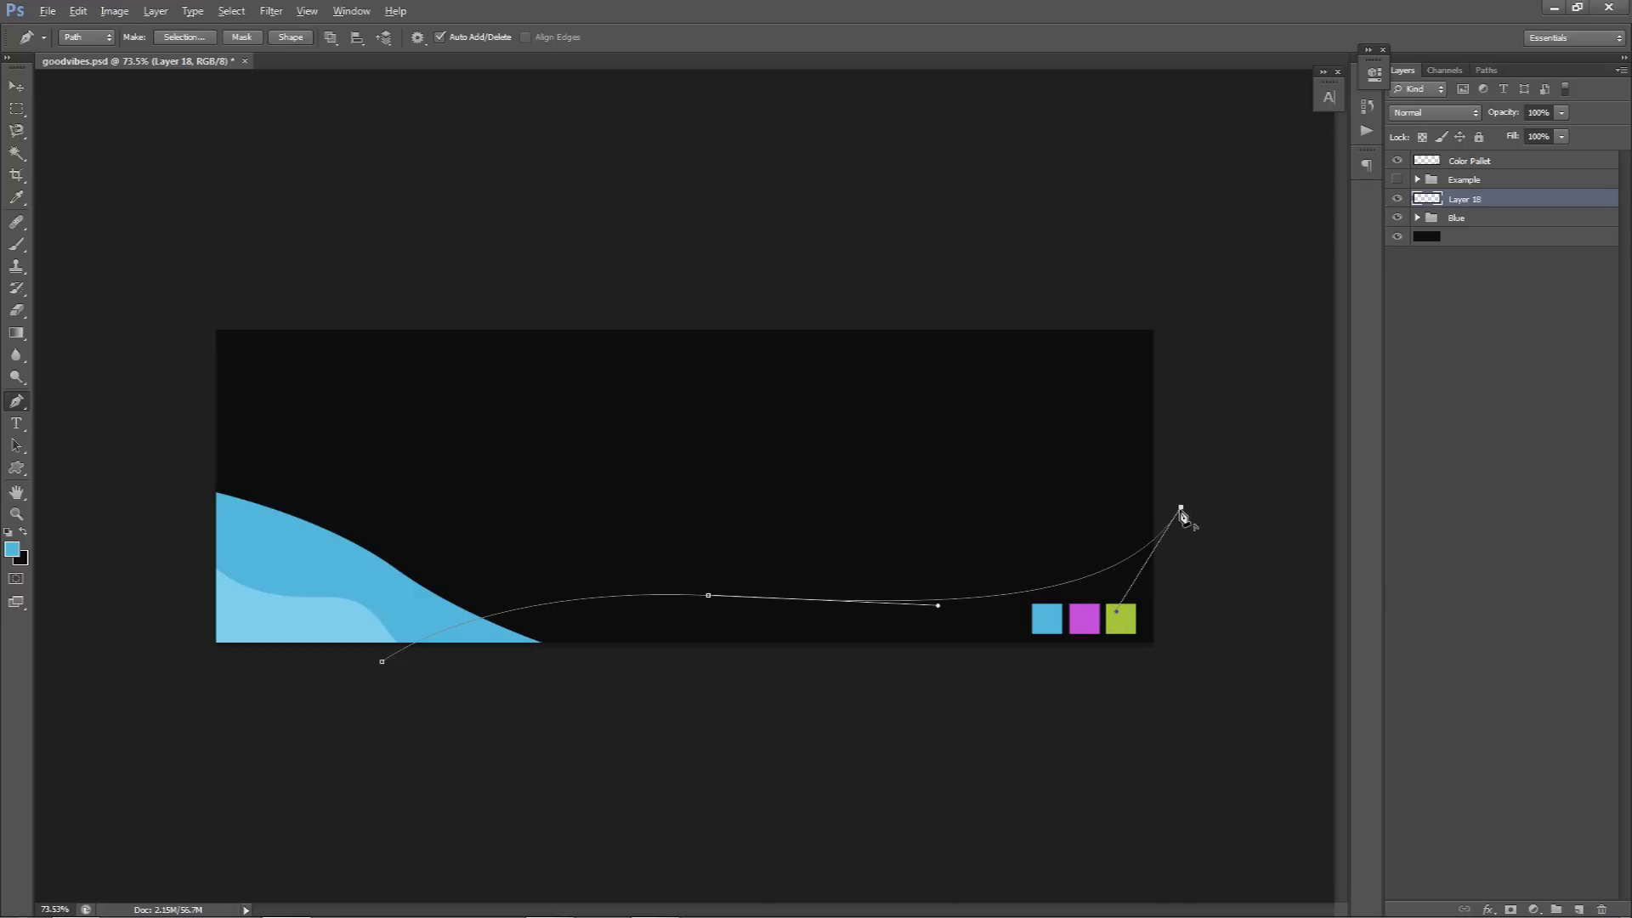
Step: Close the path by looping it outside the canvas, down past the right edge and below the bottom back to its starting anchor
click(1247, 613)
click(1237, 725)
click(1153, 805)
drag(798, 834, 686, 831)
drag(581, 817, 522, 799)
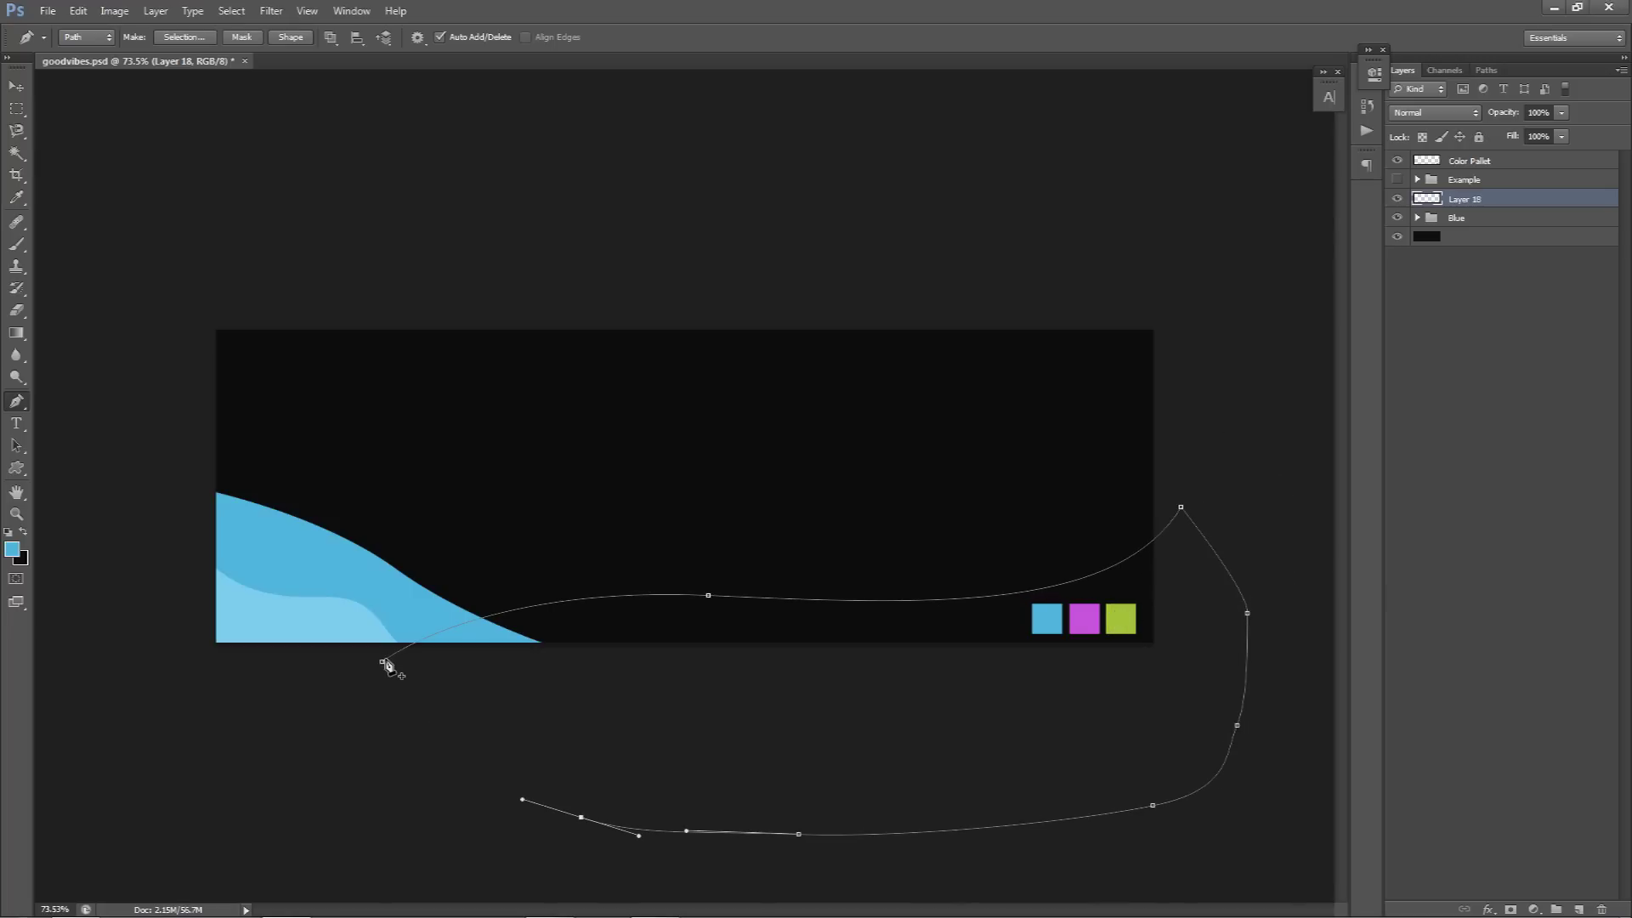
click(382, 663)
Step: Set the foreground color to the palette's green a1c436
click(12, 548)
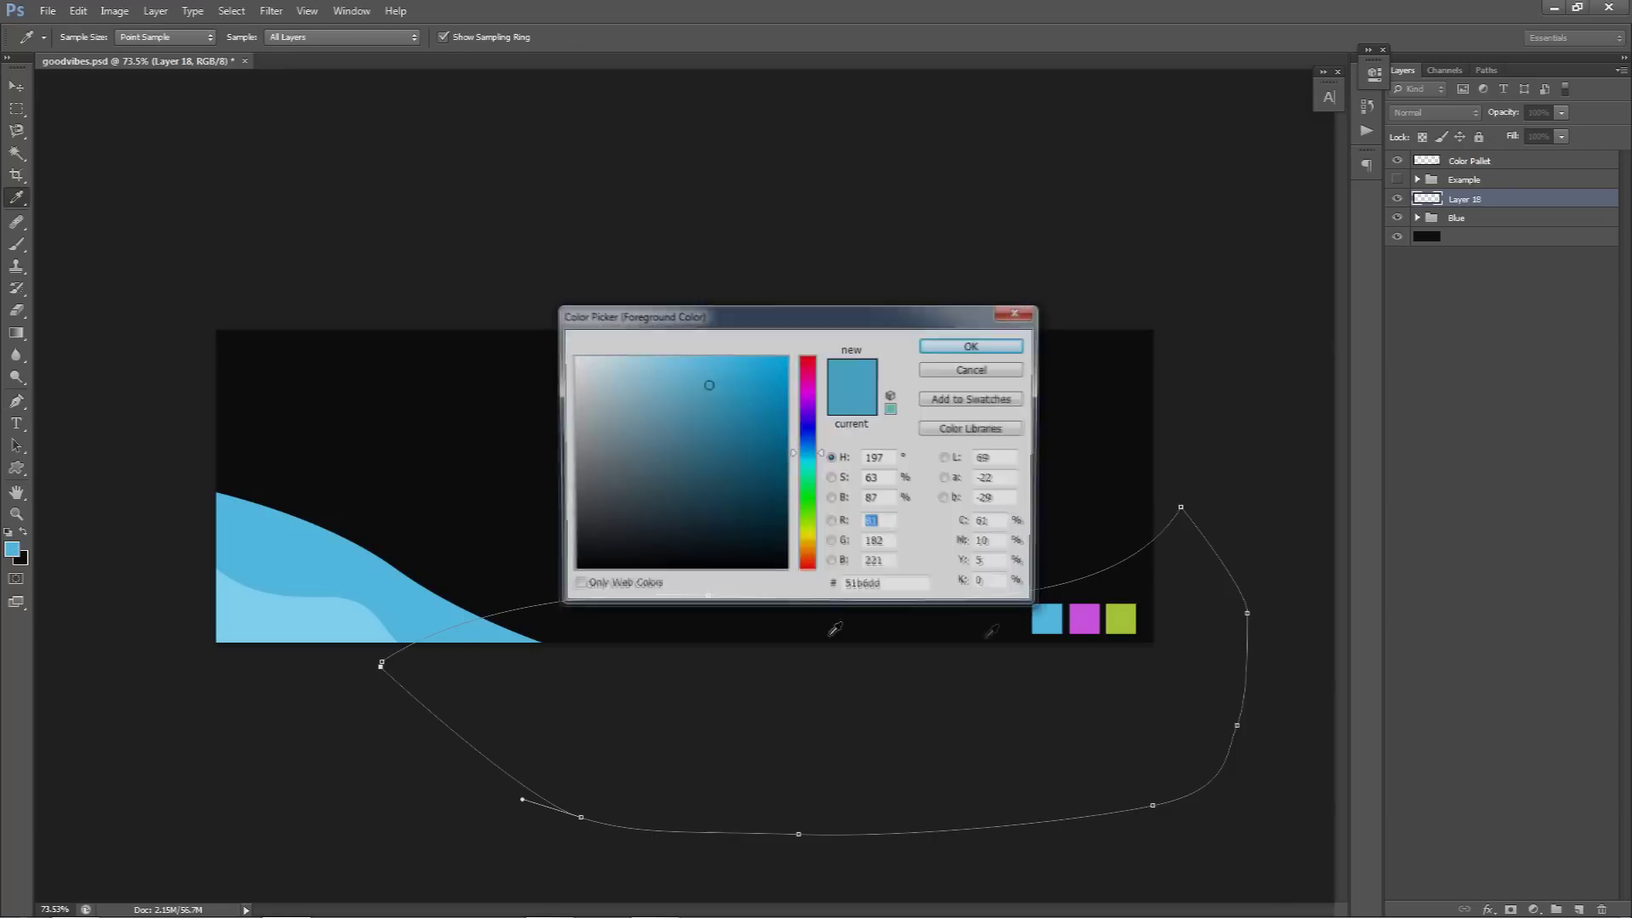
click(1122, 619)
double_click(904, 585)
click(974, 345)
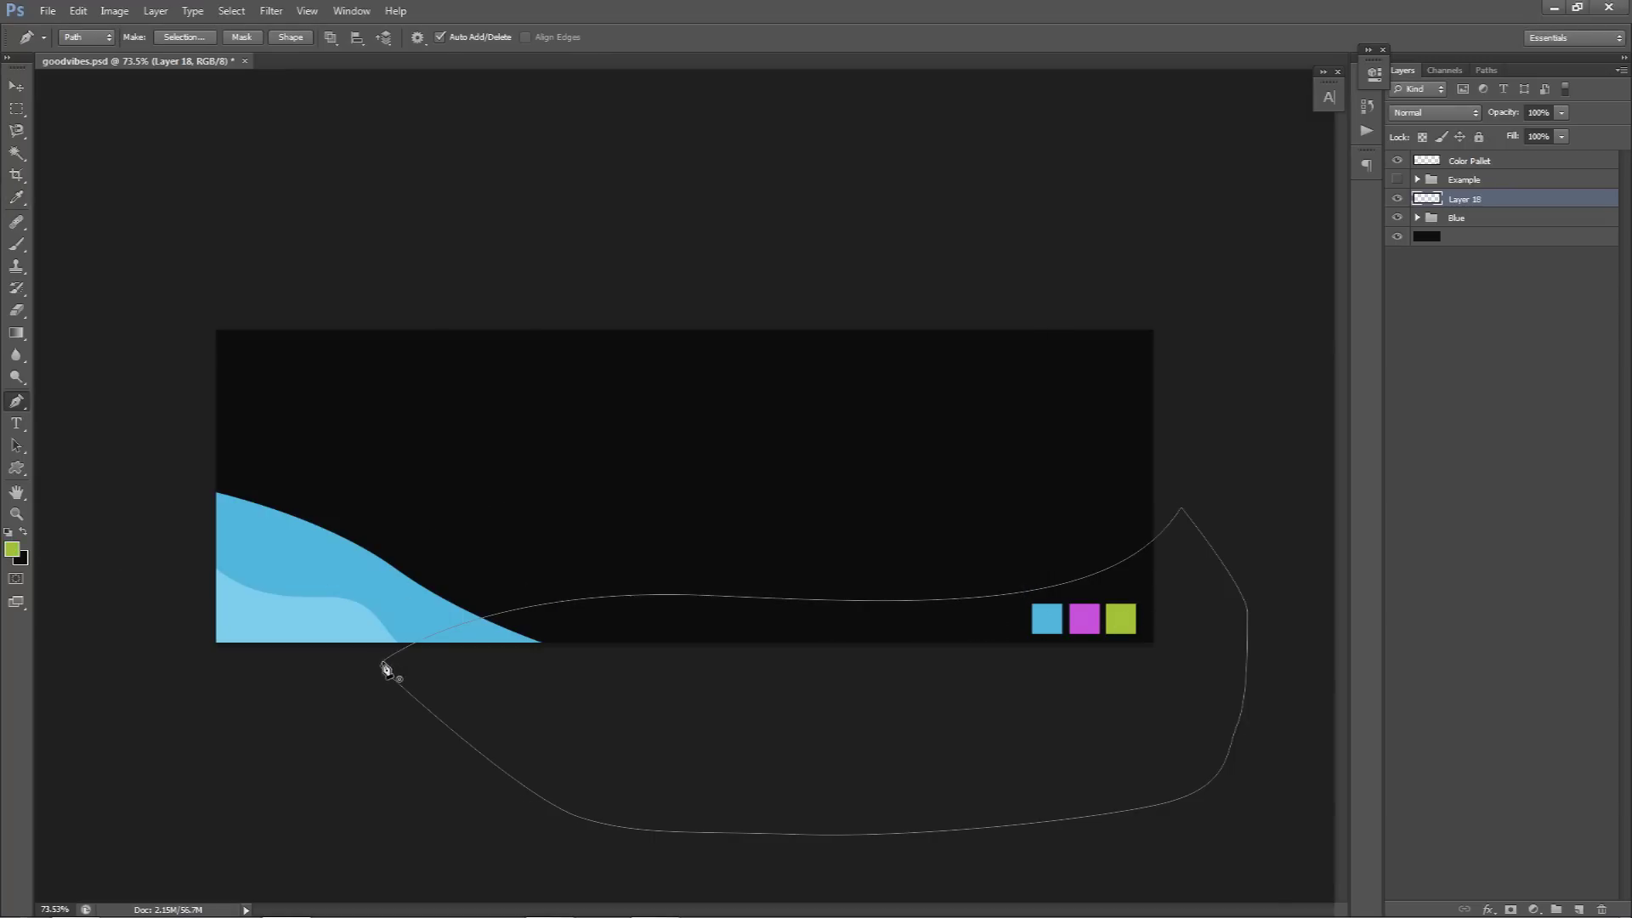
Step: Fill the wave path with the foreground green a1c436 and delete the path
right_click(818, 412)
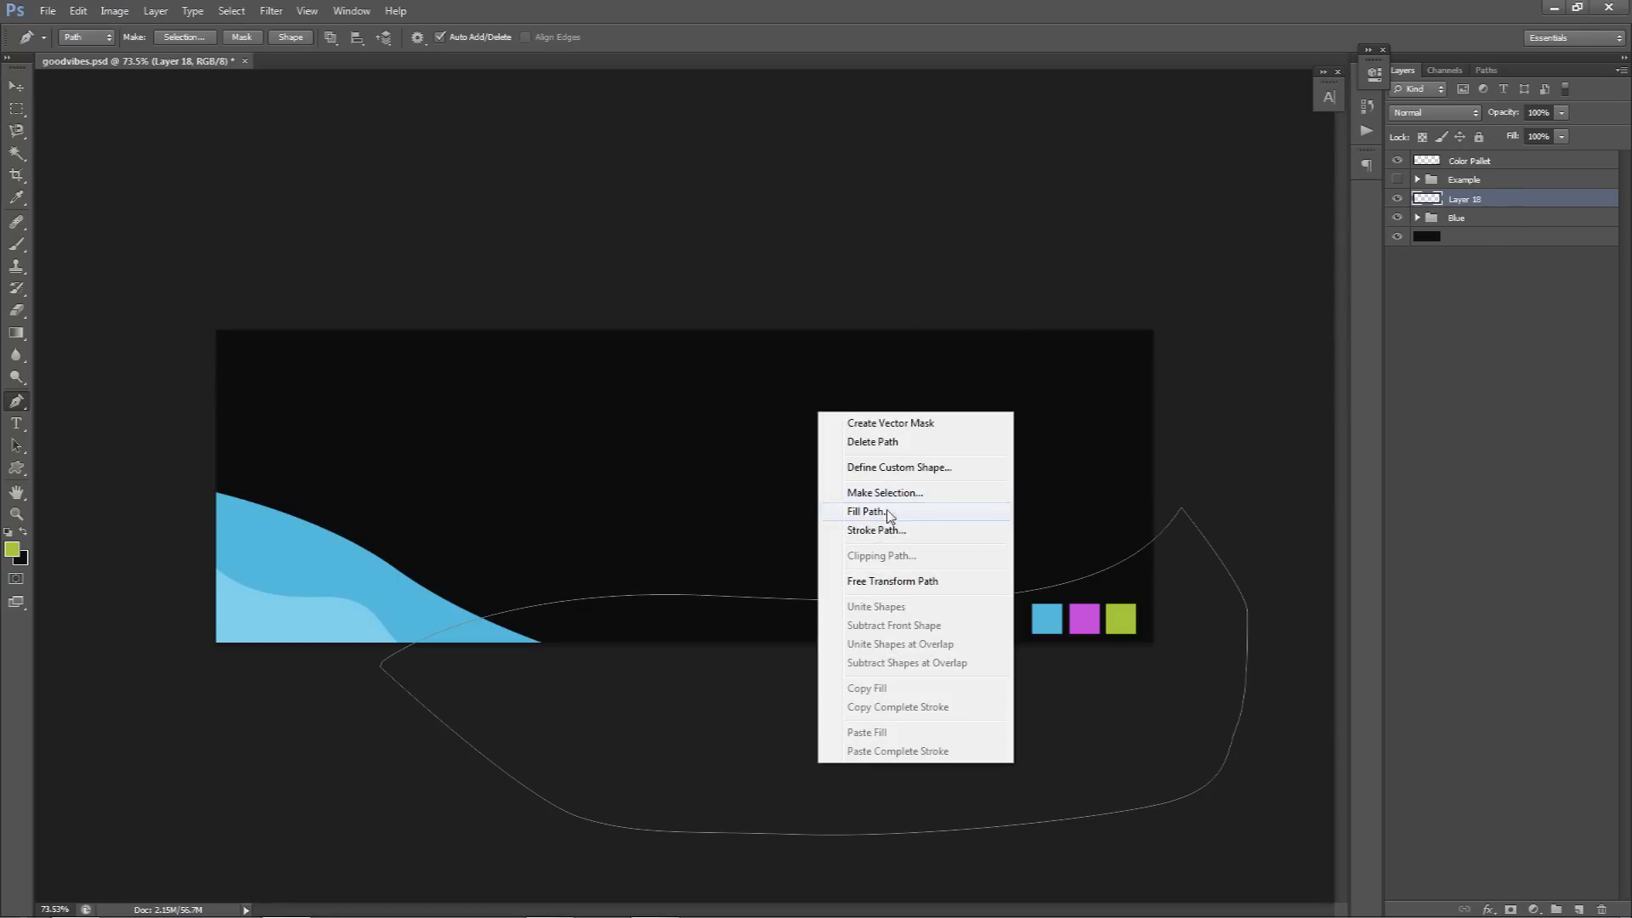
click(888, 515)
click(816, 254)
click(782, 299)
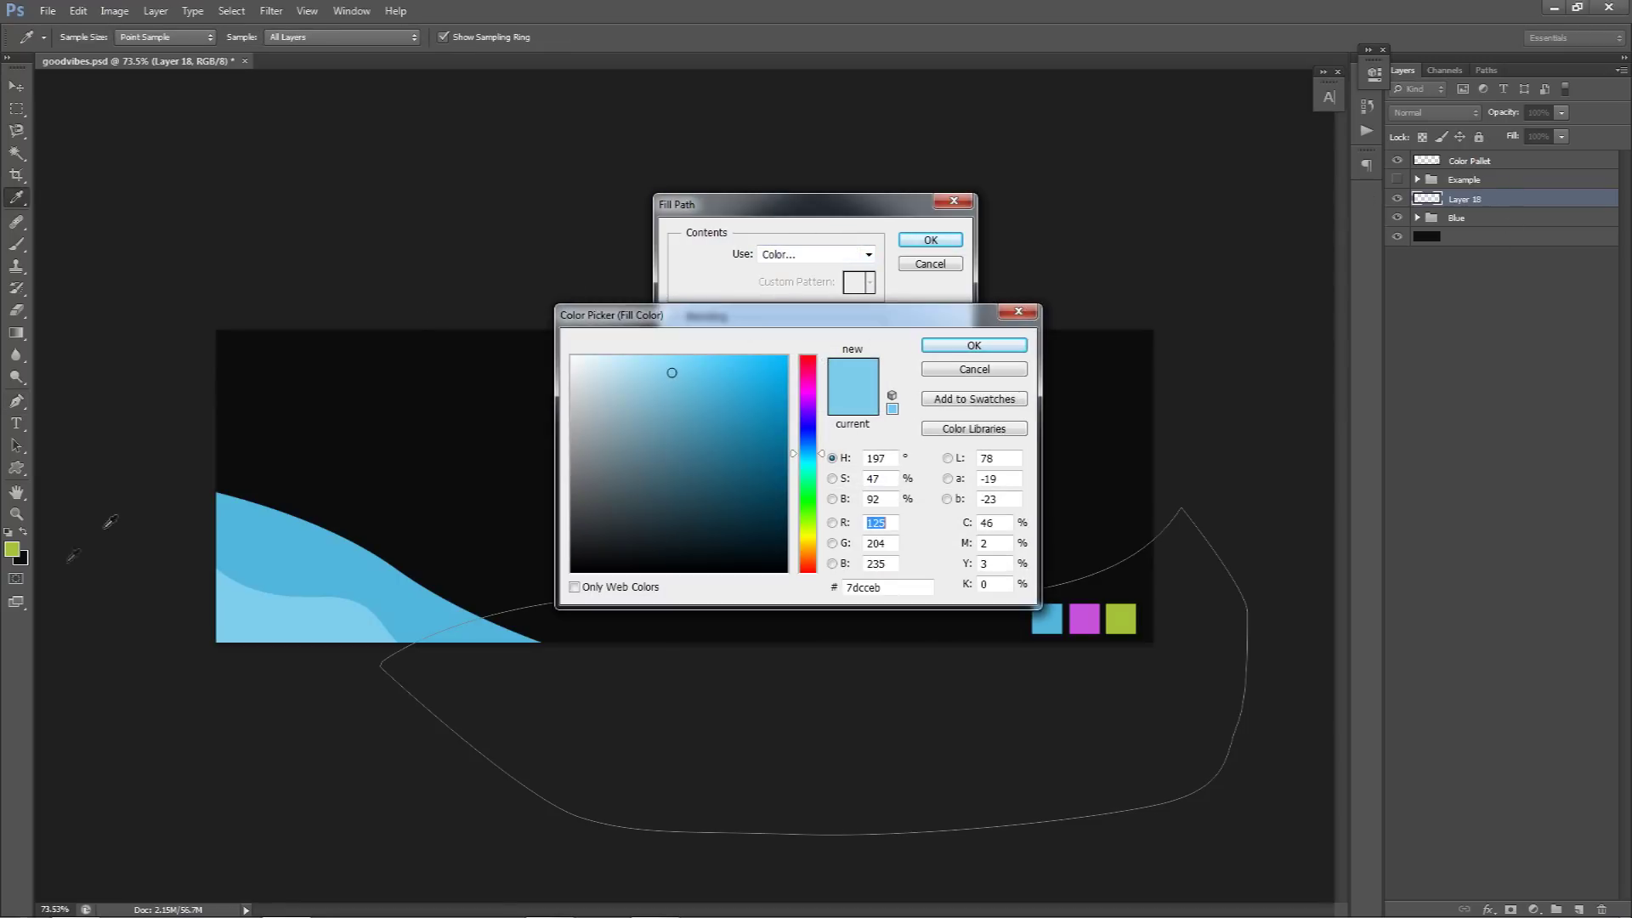
click(12, 549)
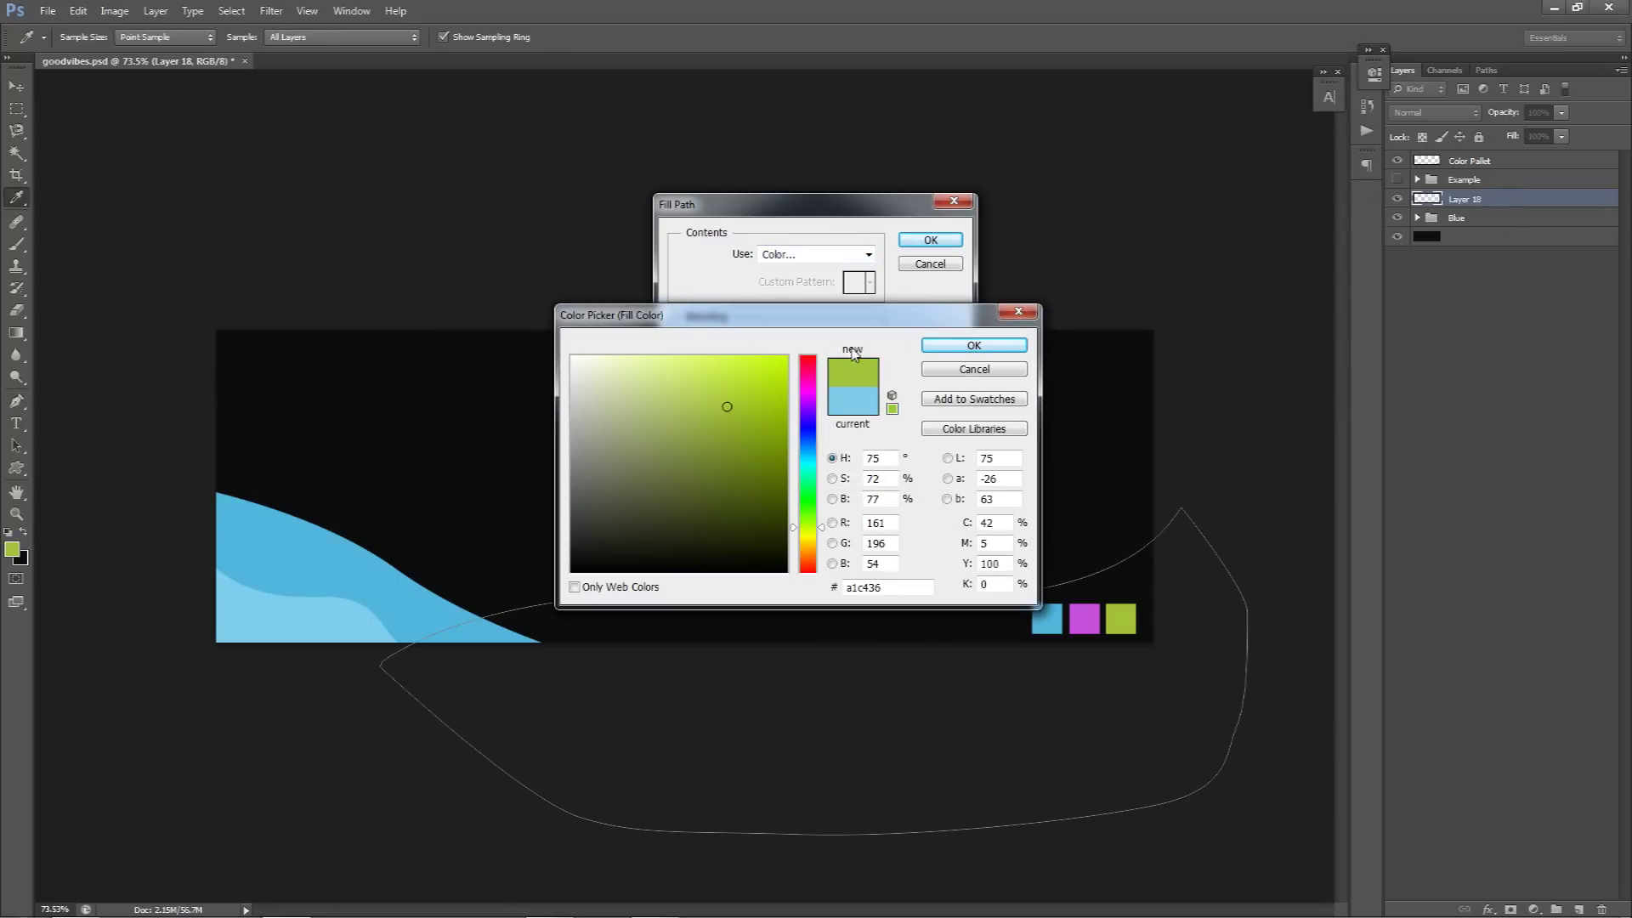
click(974, 345)
click(931, 240)
right_click(903, 442)
click(923, 469)
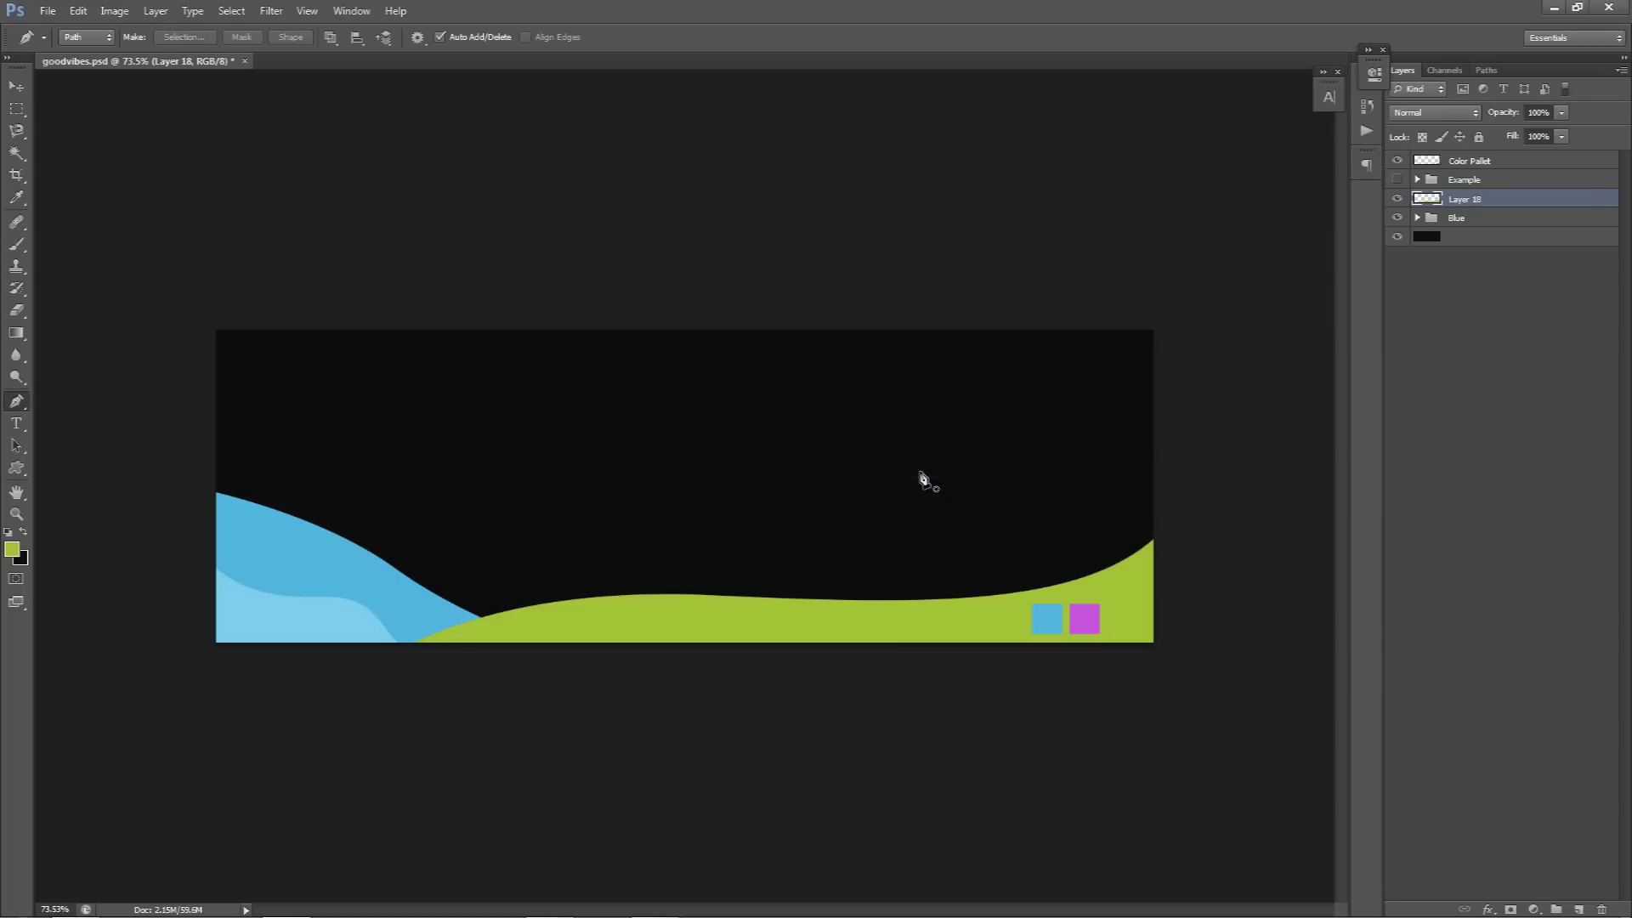
Step: Try the green layer below the Blue group, then undo back to the unfilled wave path
drag(1468, 208, 1458, 235)
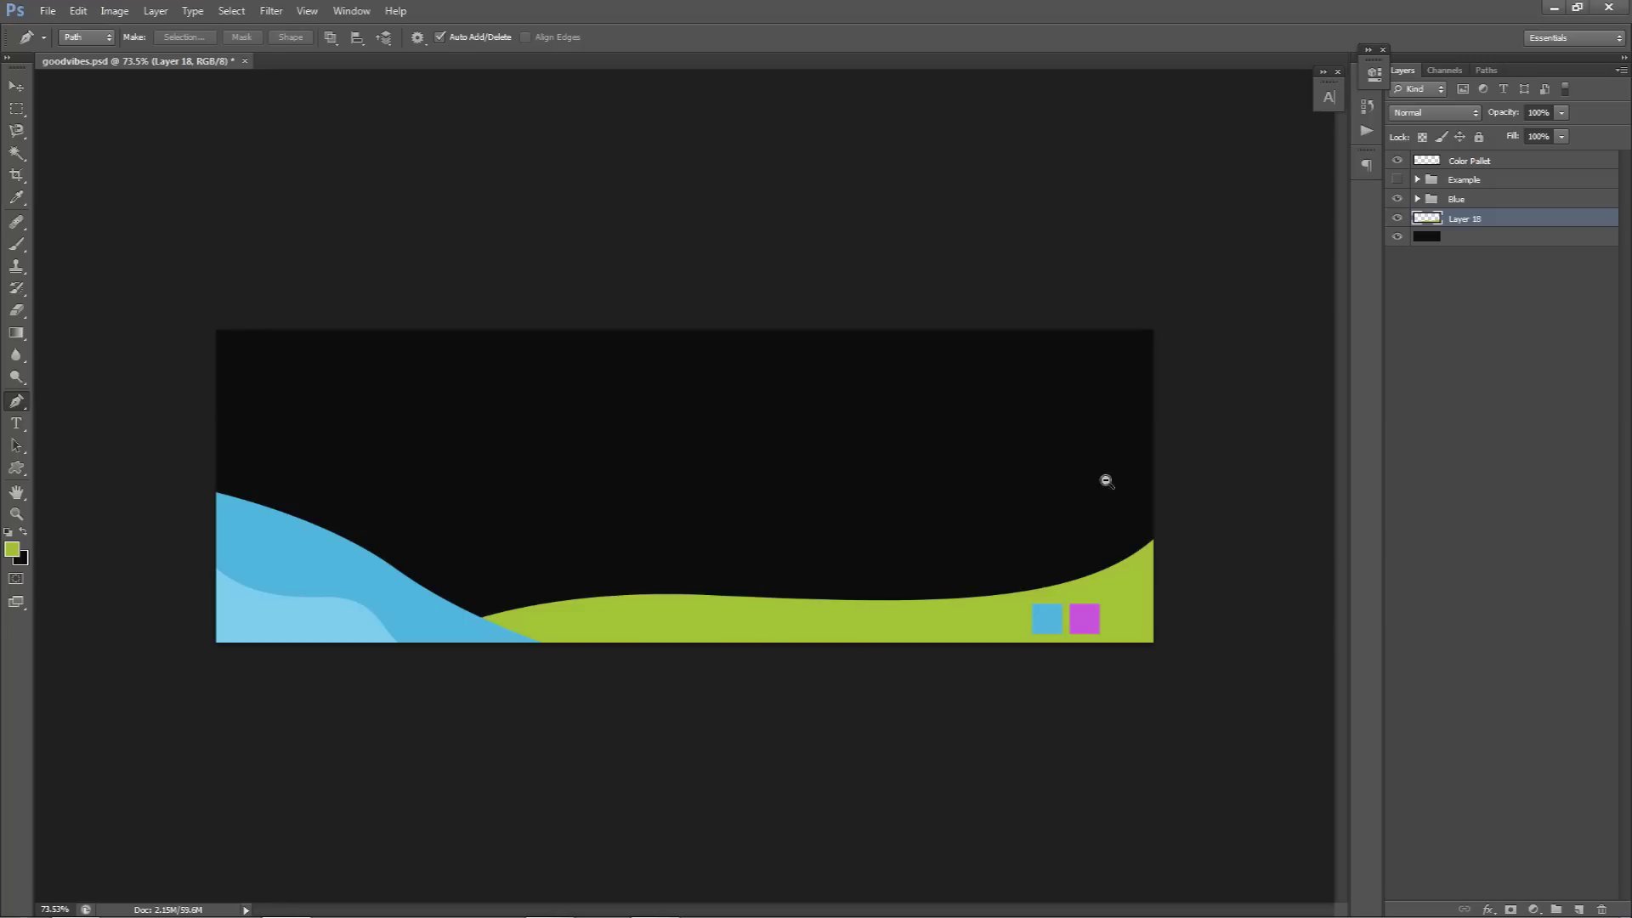
key(ctrl+alt+z)
key(ctrl+alt+z)
key(ctrl+alt+z)
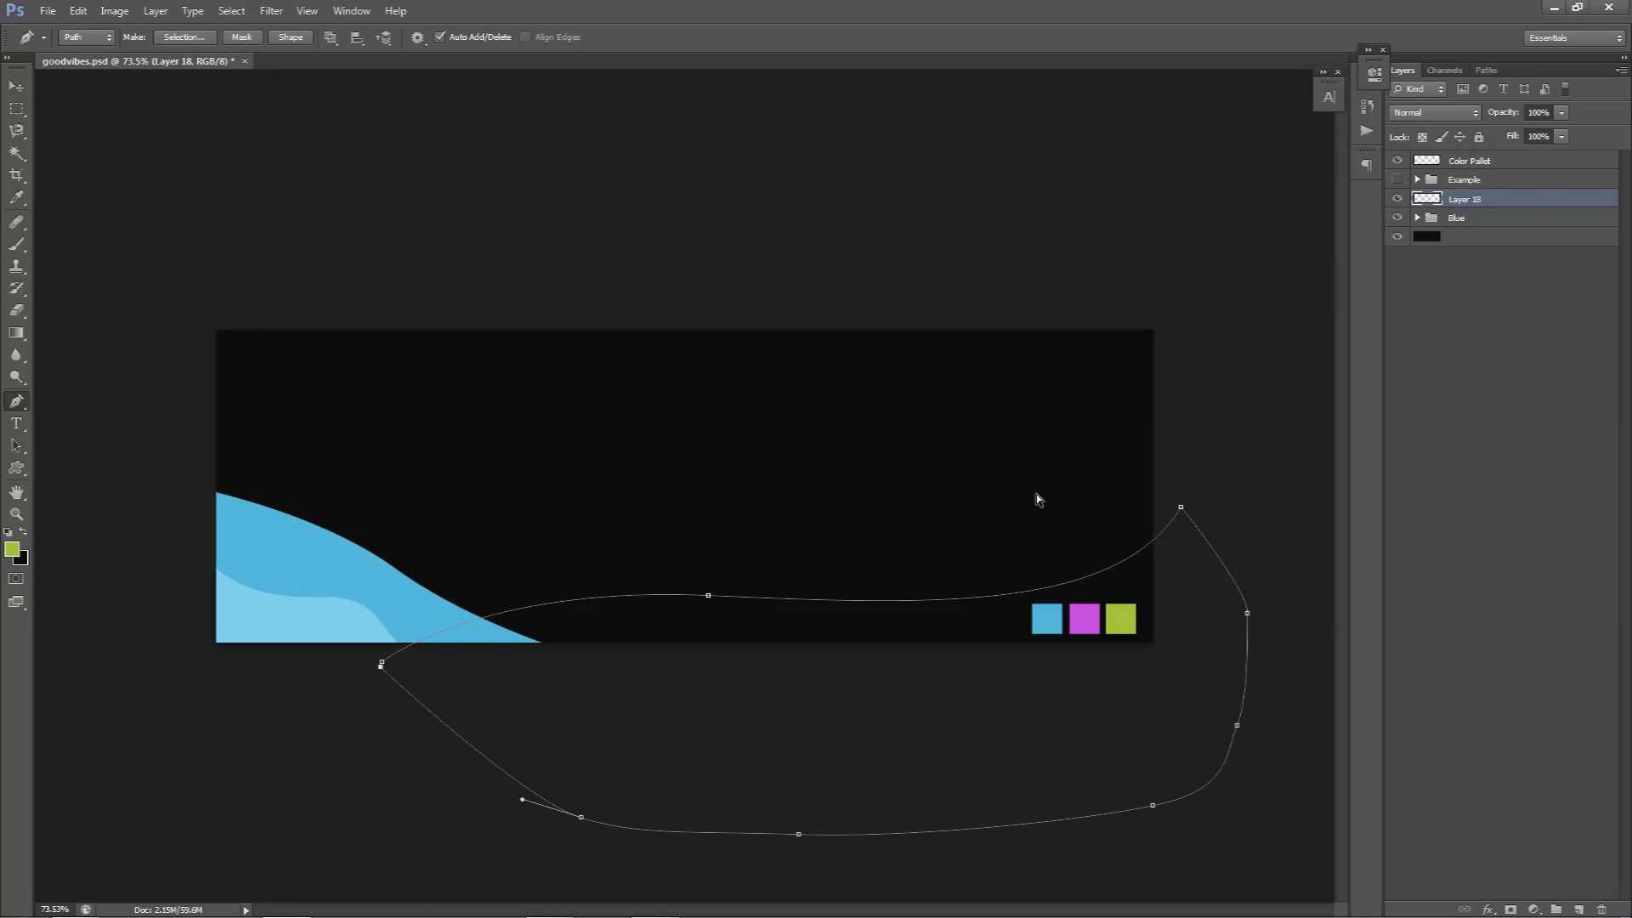
Step: Reshape the wave path by steepening its middle anchor's handles and moving its right-end anchor higher and farther outside the canvas
ctrl+click(709, 597)
ctrl+click(710, 596)
drag(482, 586, 450, 530)
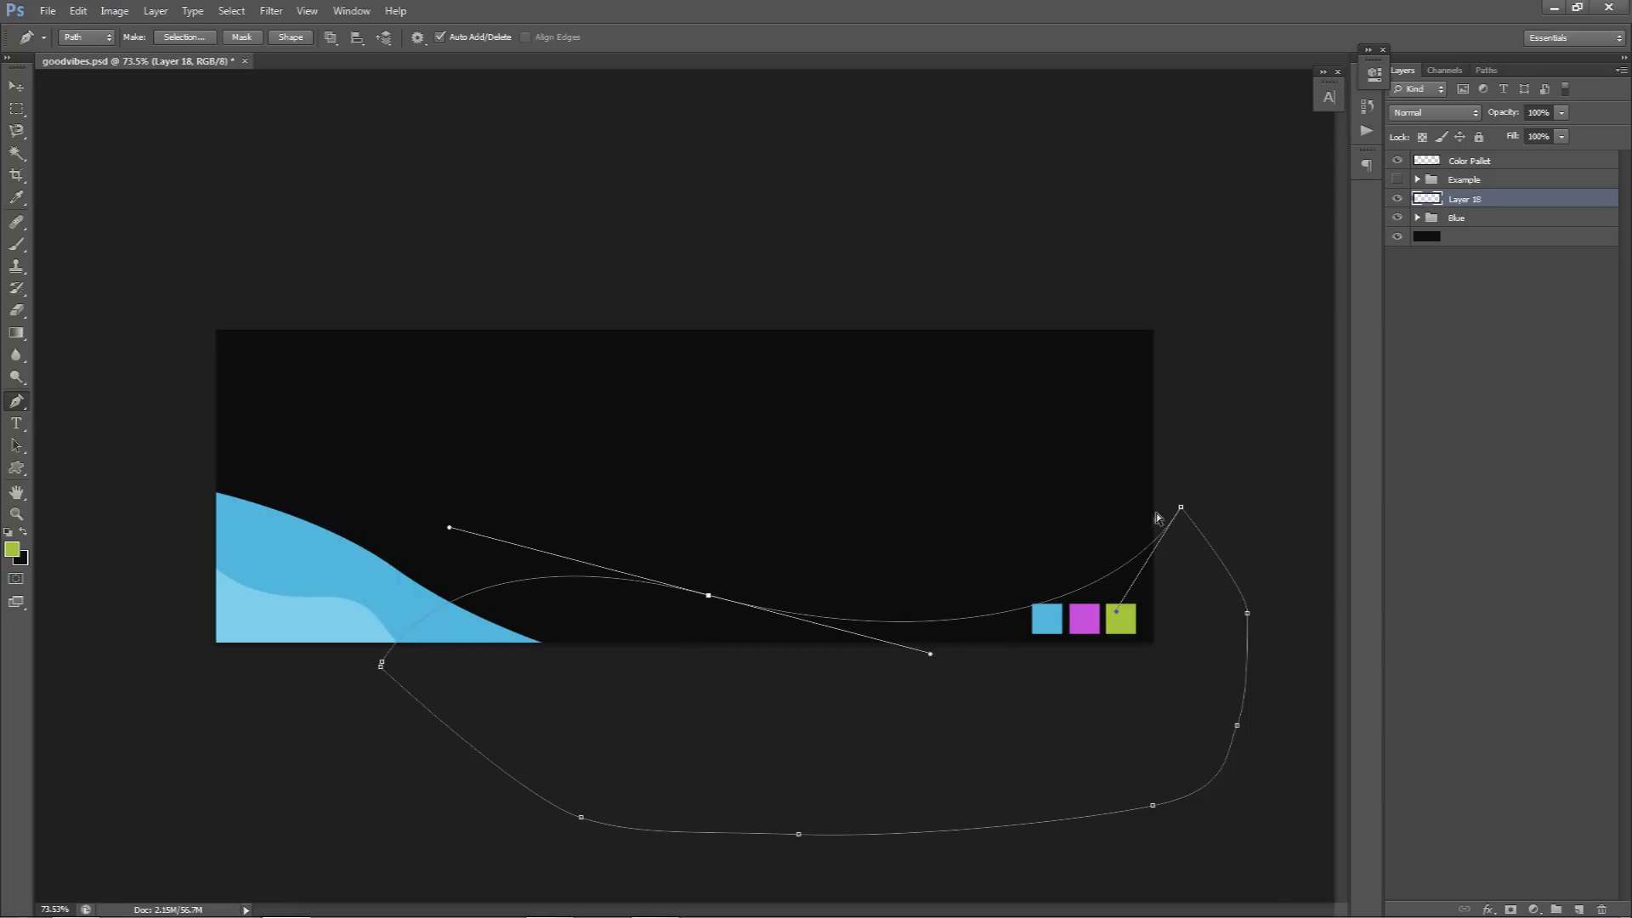
drag(1181, 509, 1232, 431)
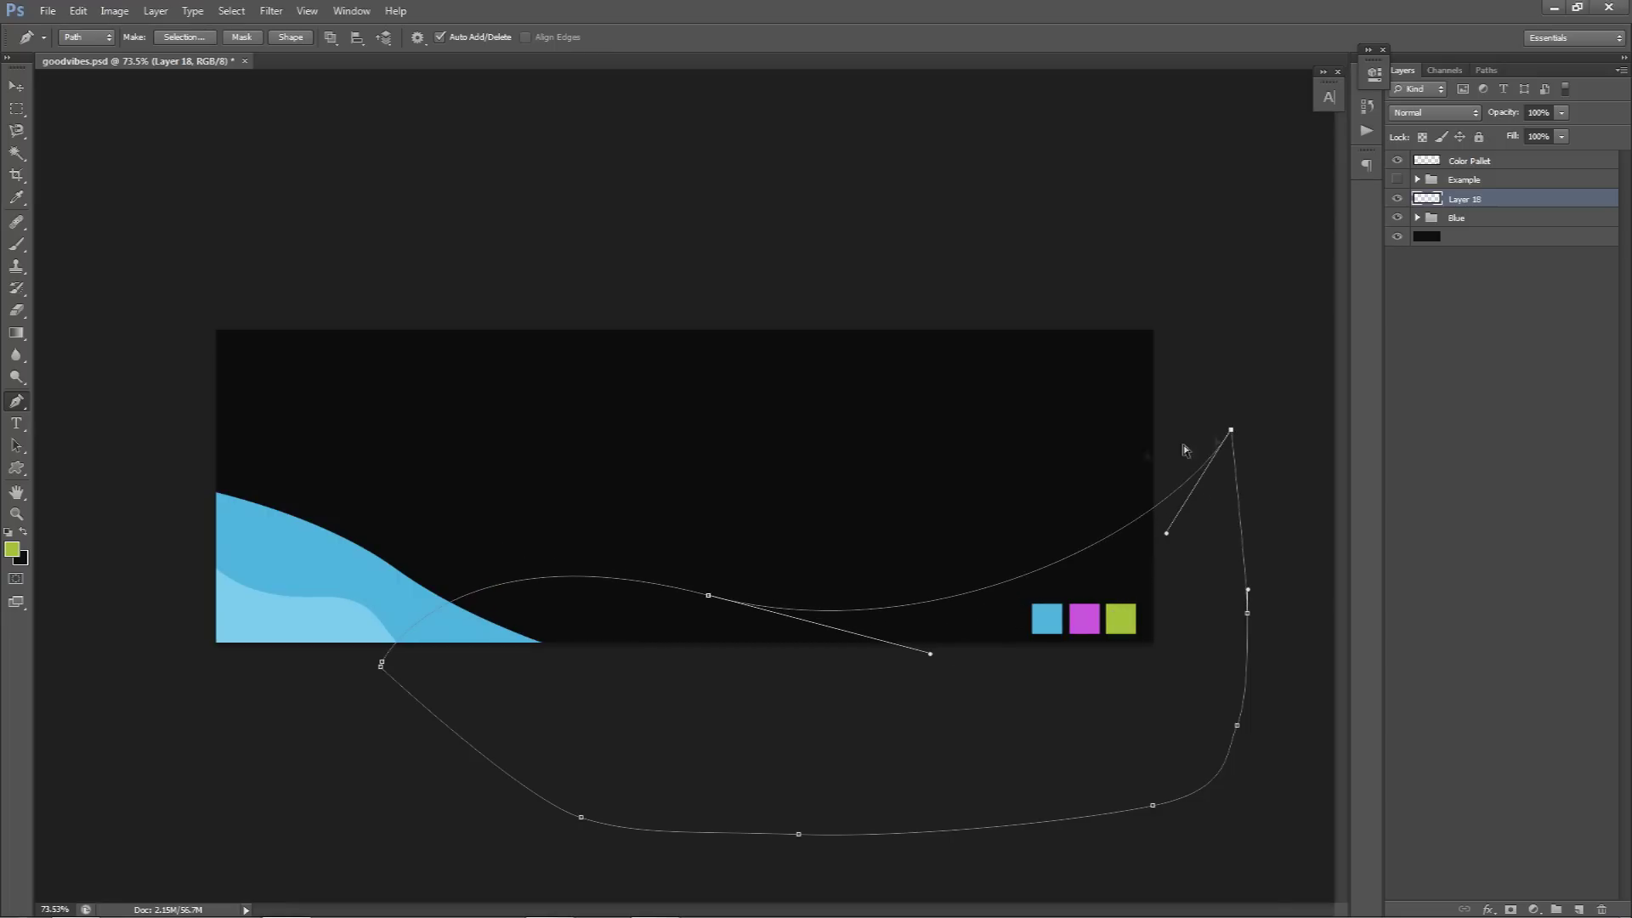
Step: Fill the reshaped wave path with green a1c436 and delete the path
right_click(901, 467)
click(948, 567)
click(835, 258)
click(835, 257)
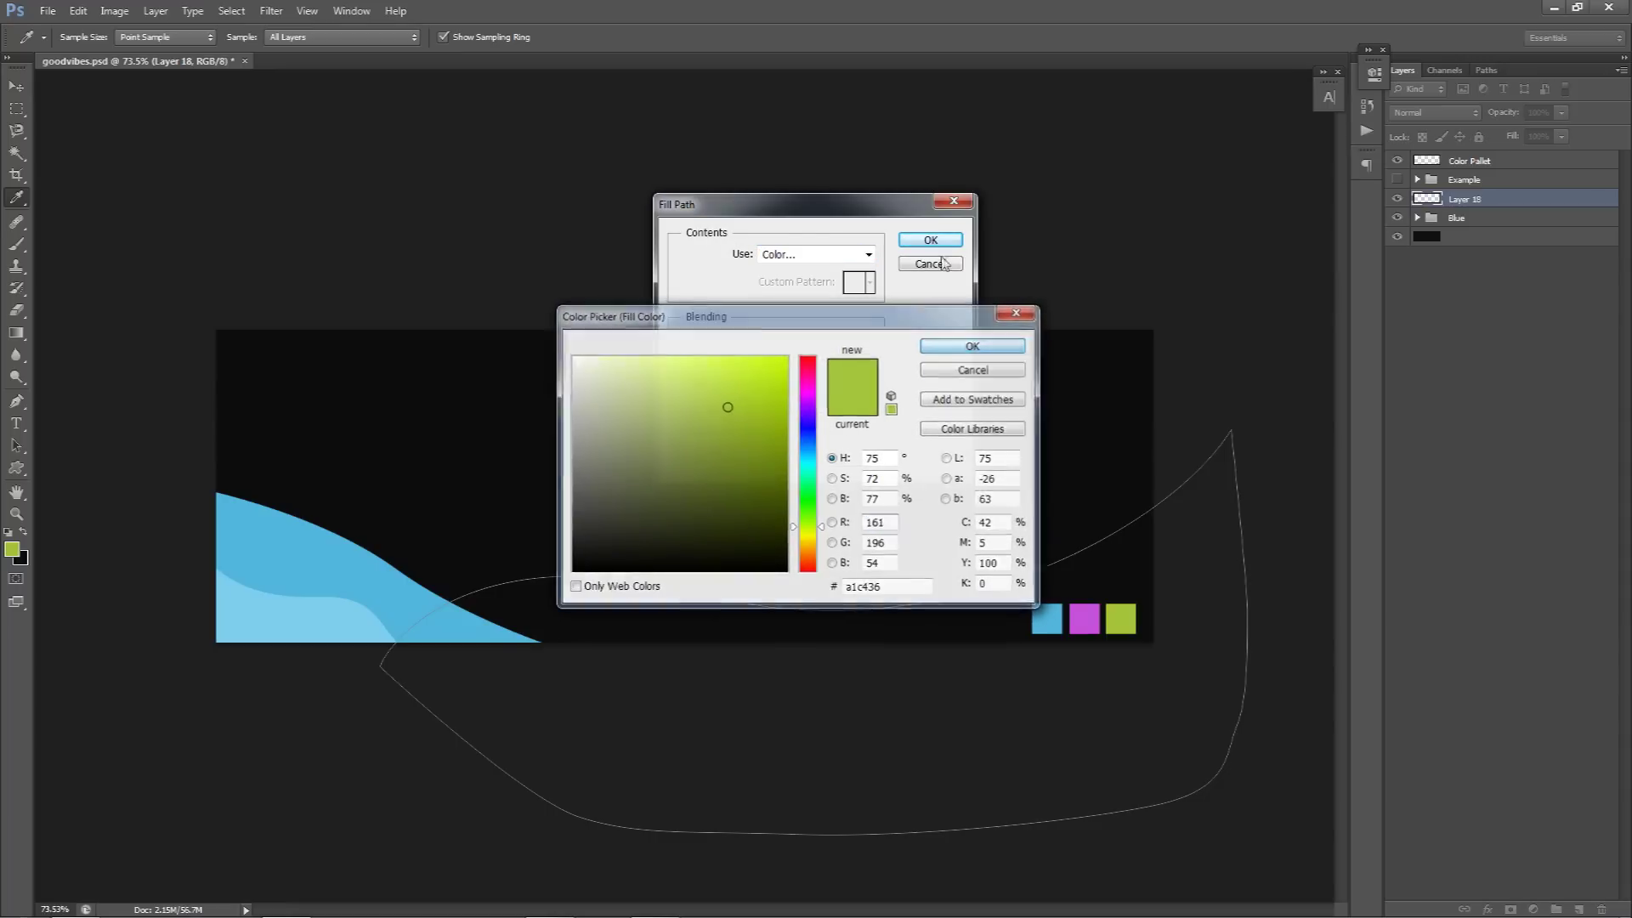
click(931, 310)
key(Return)
right_click(890, 414)
click(918, 442)
Step: Move the green wave's layer below the Blue group and add a new layer clipped to it
drag(1437, 201, 1450, 225)
key(v)
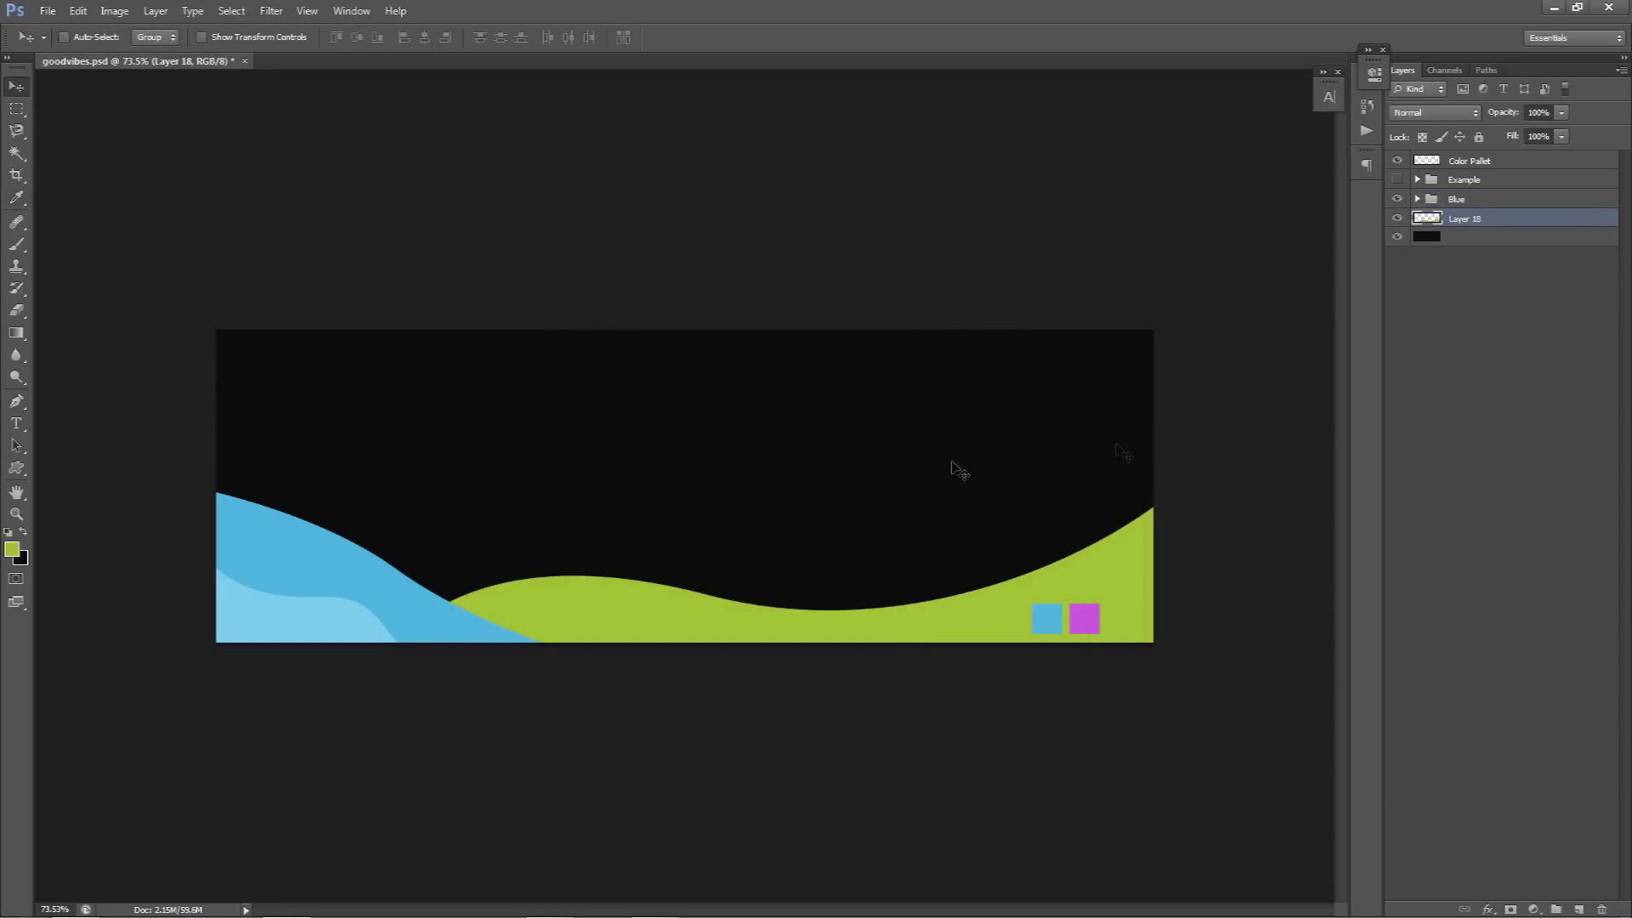
click(1579, 909)
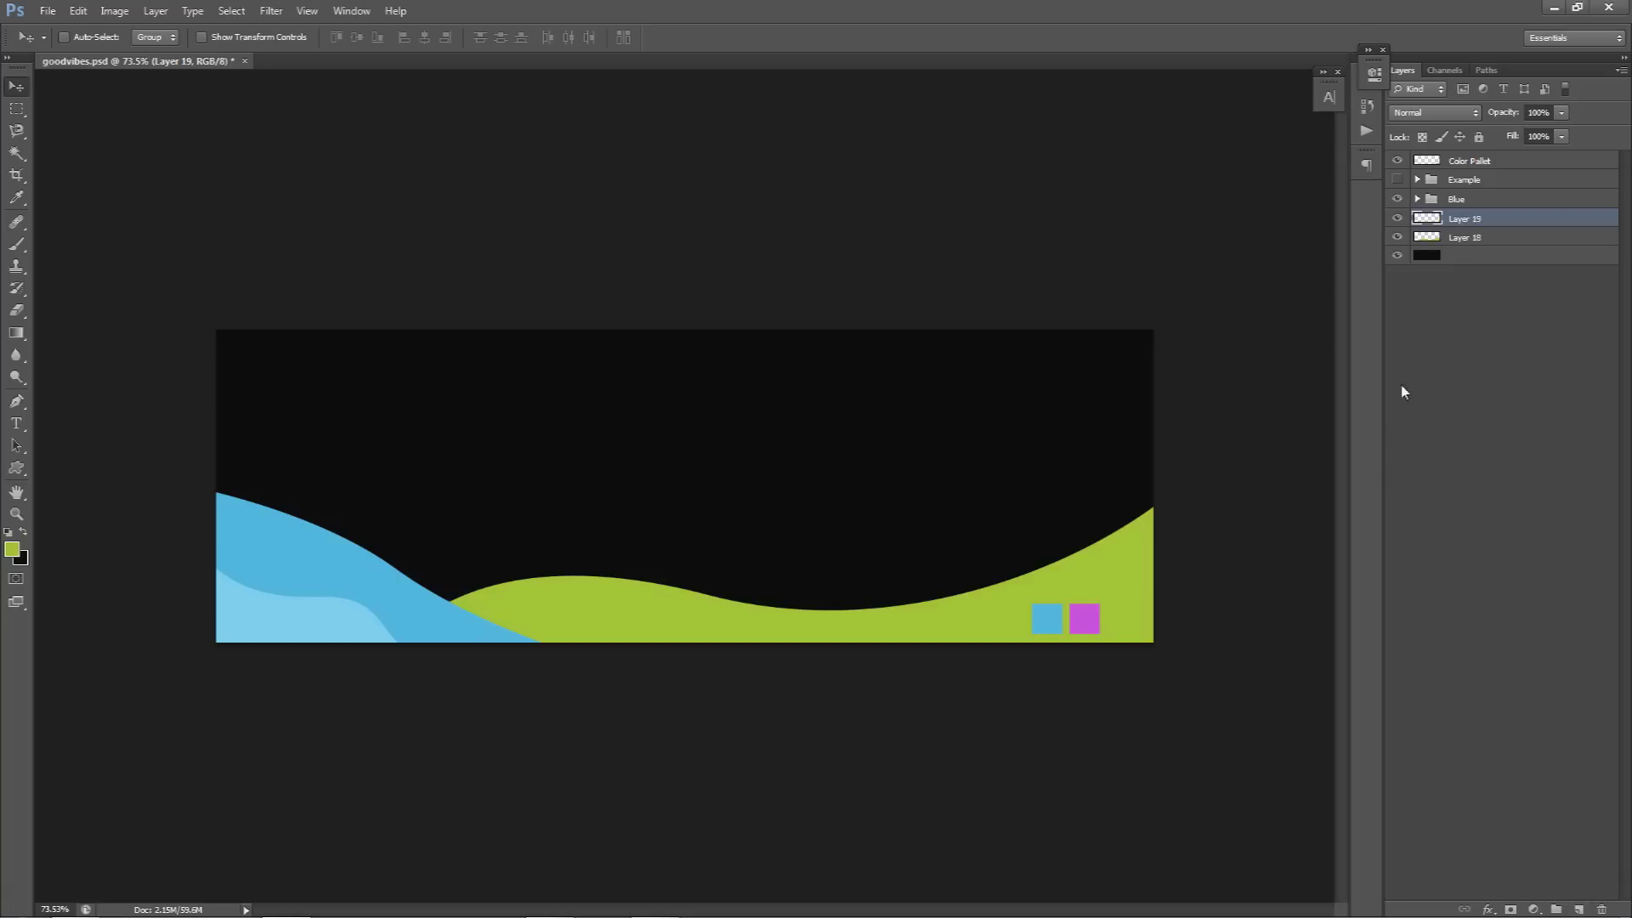
key(ctrl+alt+g)
Step: Draw a closed Pen path whose wavy lower edge crosses the green shape, enclosing the area above it and extending past the canvas
key(p)
click(462, 617)
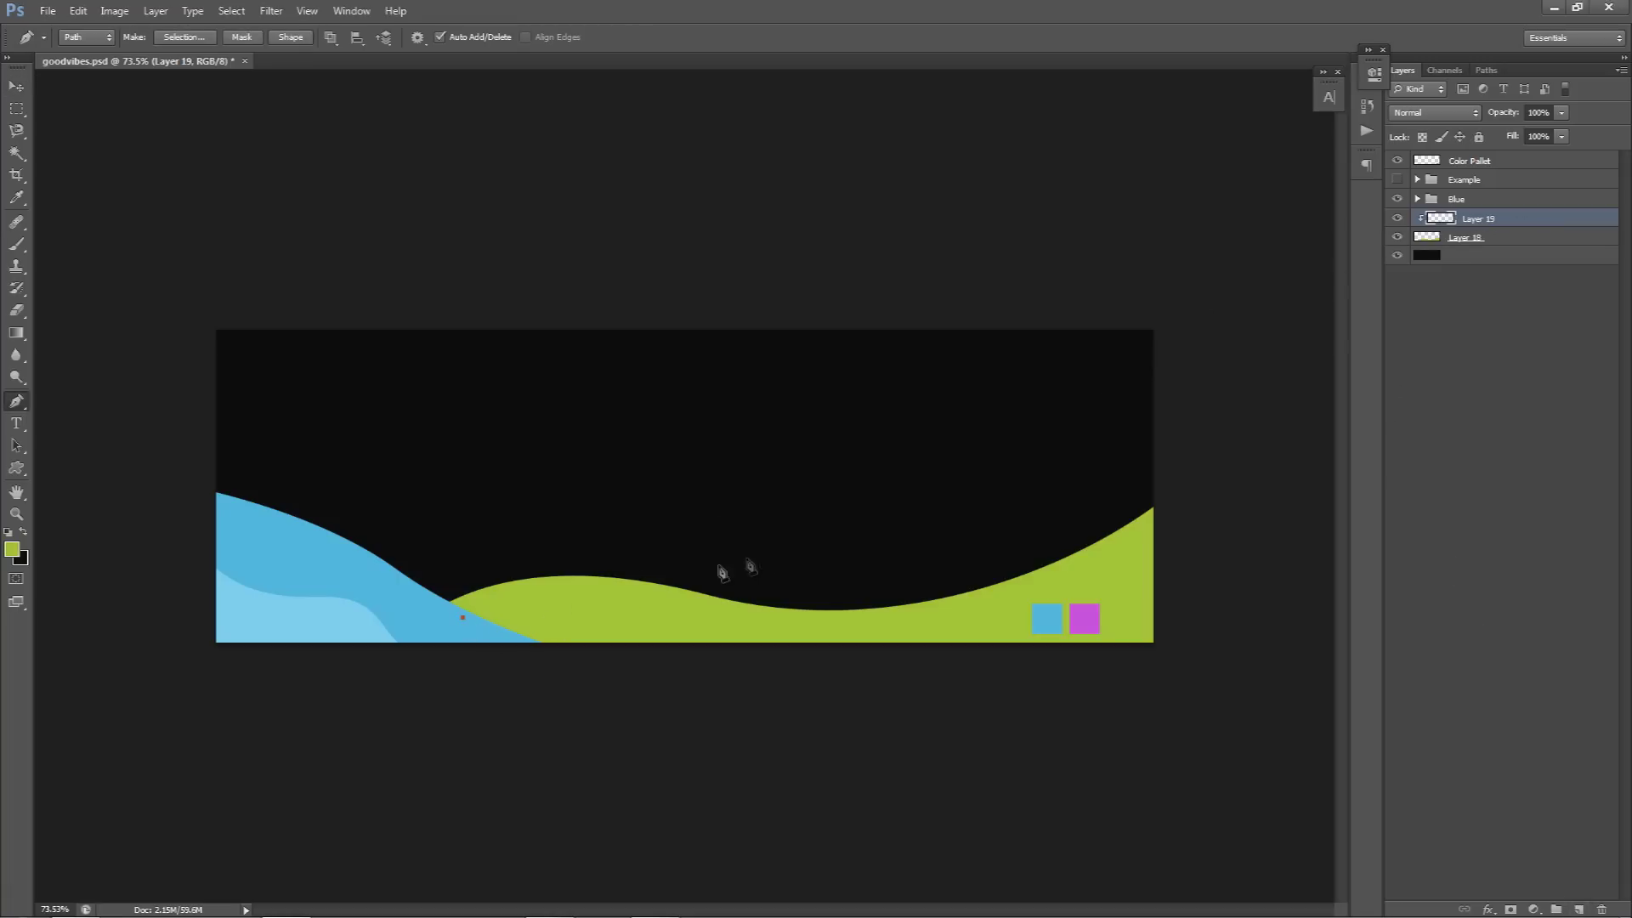
drag(825, 551, 867, 590)
drag(1012, 592, 1053, 559)
drag(1190, 553, 1207, 579)
click(1199, 424)
drag(1012, 592, 1017, 623)
click(983, 348)
click(600, 304)
drag(391, 485, 384, 493)
click(463, 618)
Step: Move the path's left-side anchor down and outward over the blue shape
right_click(625, 458)
click(403, 516)
drag(393, 491, 283, 558)
Step: Fill the path with the lighter green c1e15e and delete the path
right_click(729, 488)
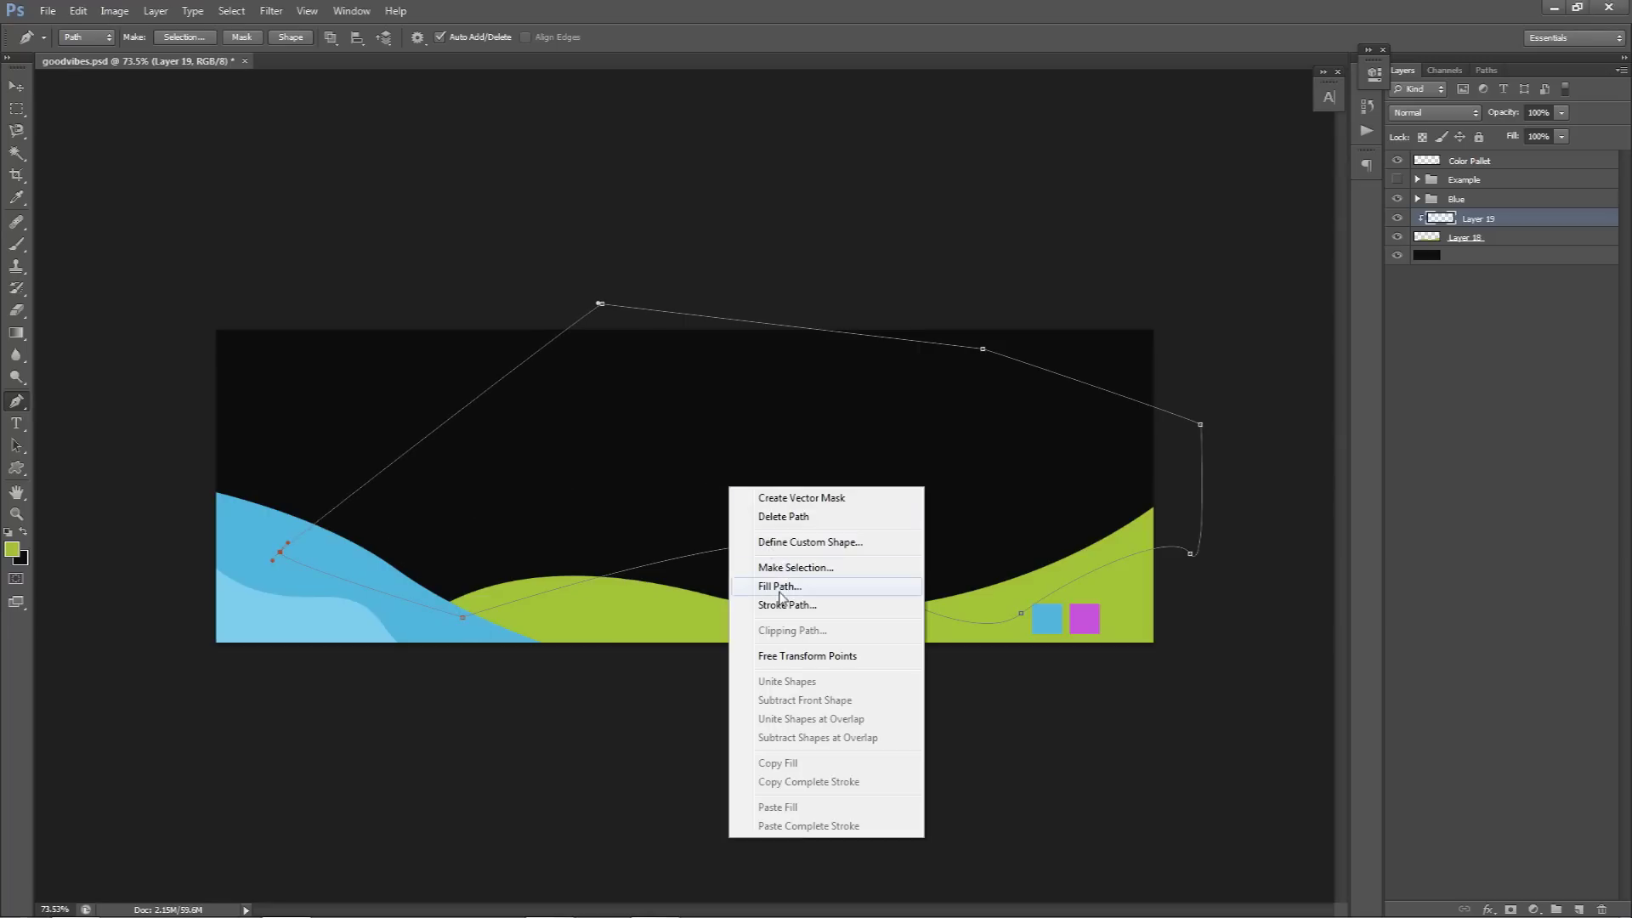
click(780, 587)
click(816, 254)
click(786, 295)
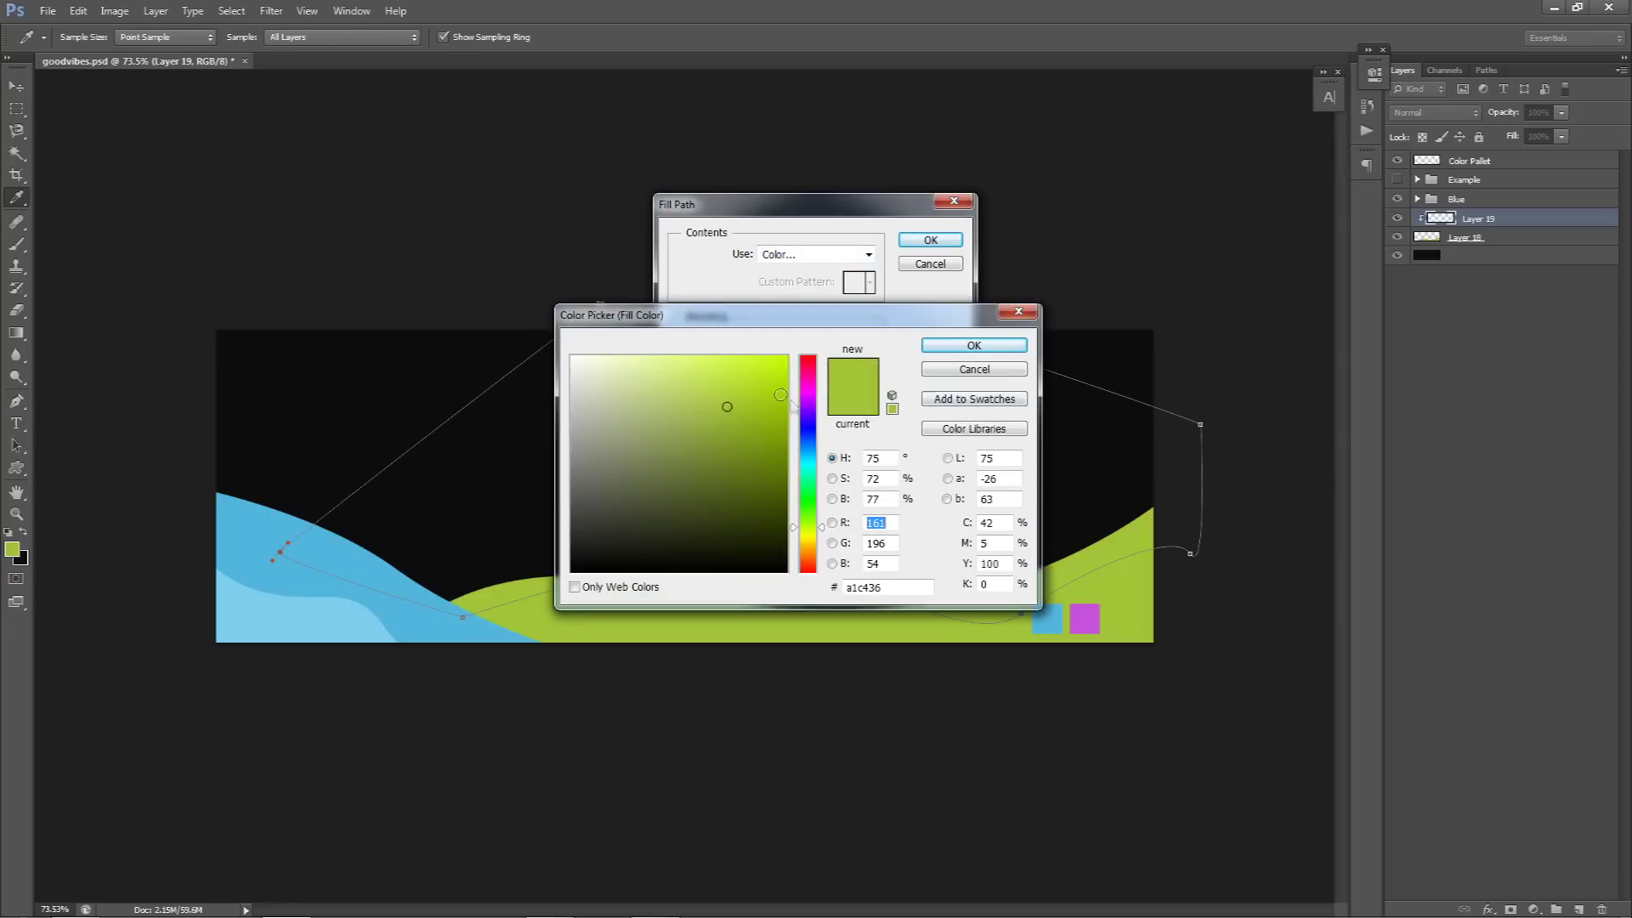
drag(723, 404, 697, 380)
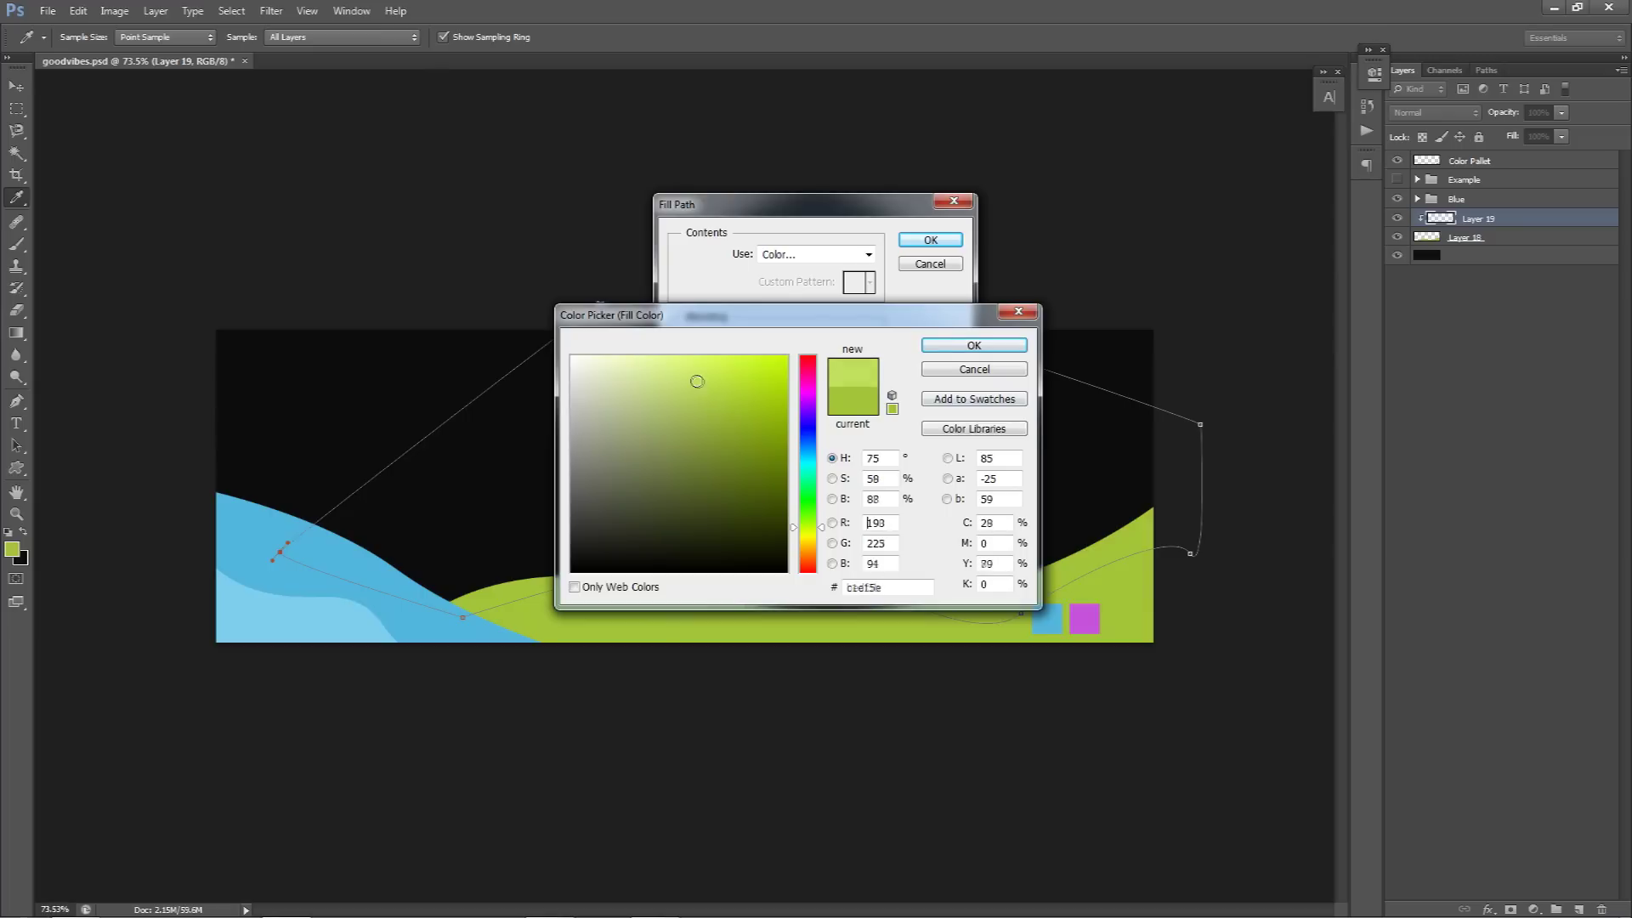
click(946, 351)
click(934, 236)
right_click(865, 408)
click(935, 437)
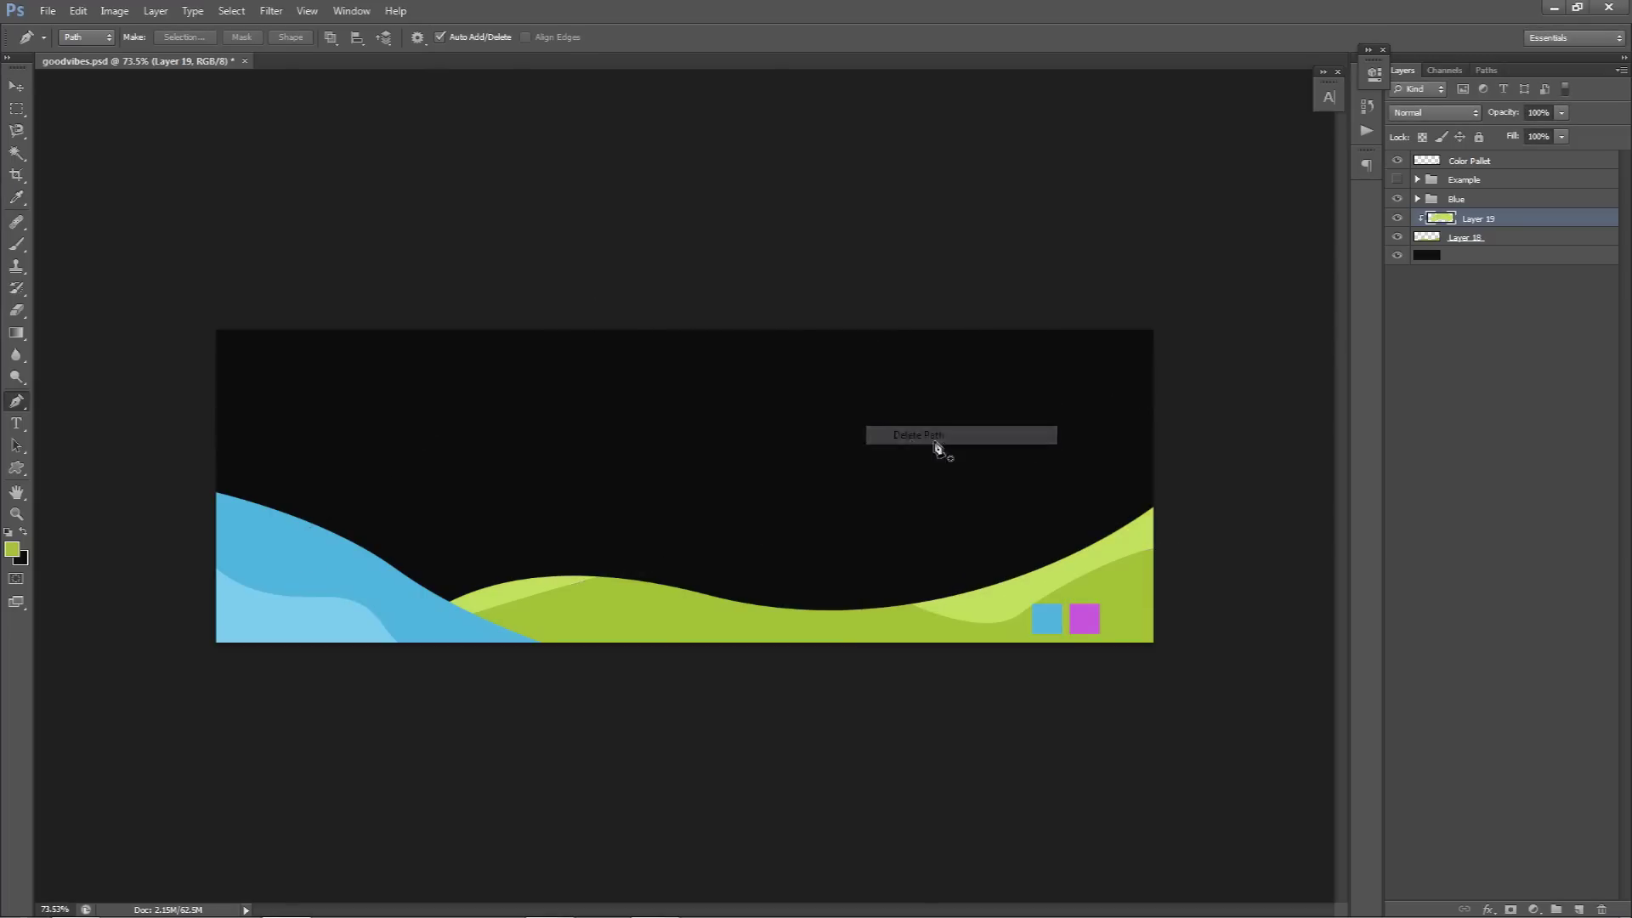
Step: Group the two green wave layers and name the group Green
shift+click(1484, 238)
key(ctrl+g)
double_click(1463, 218)
text(Gree)
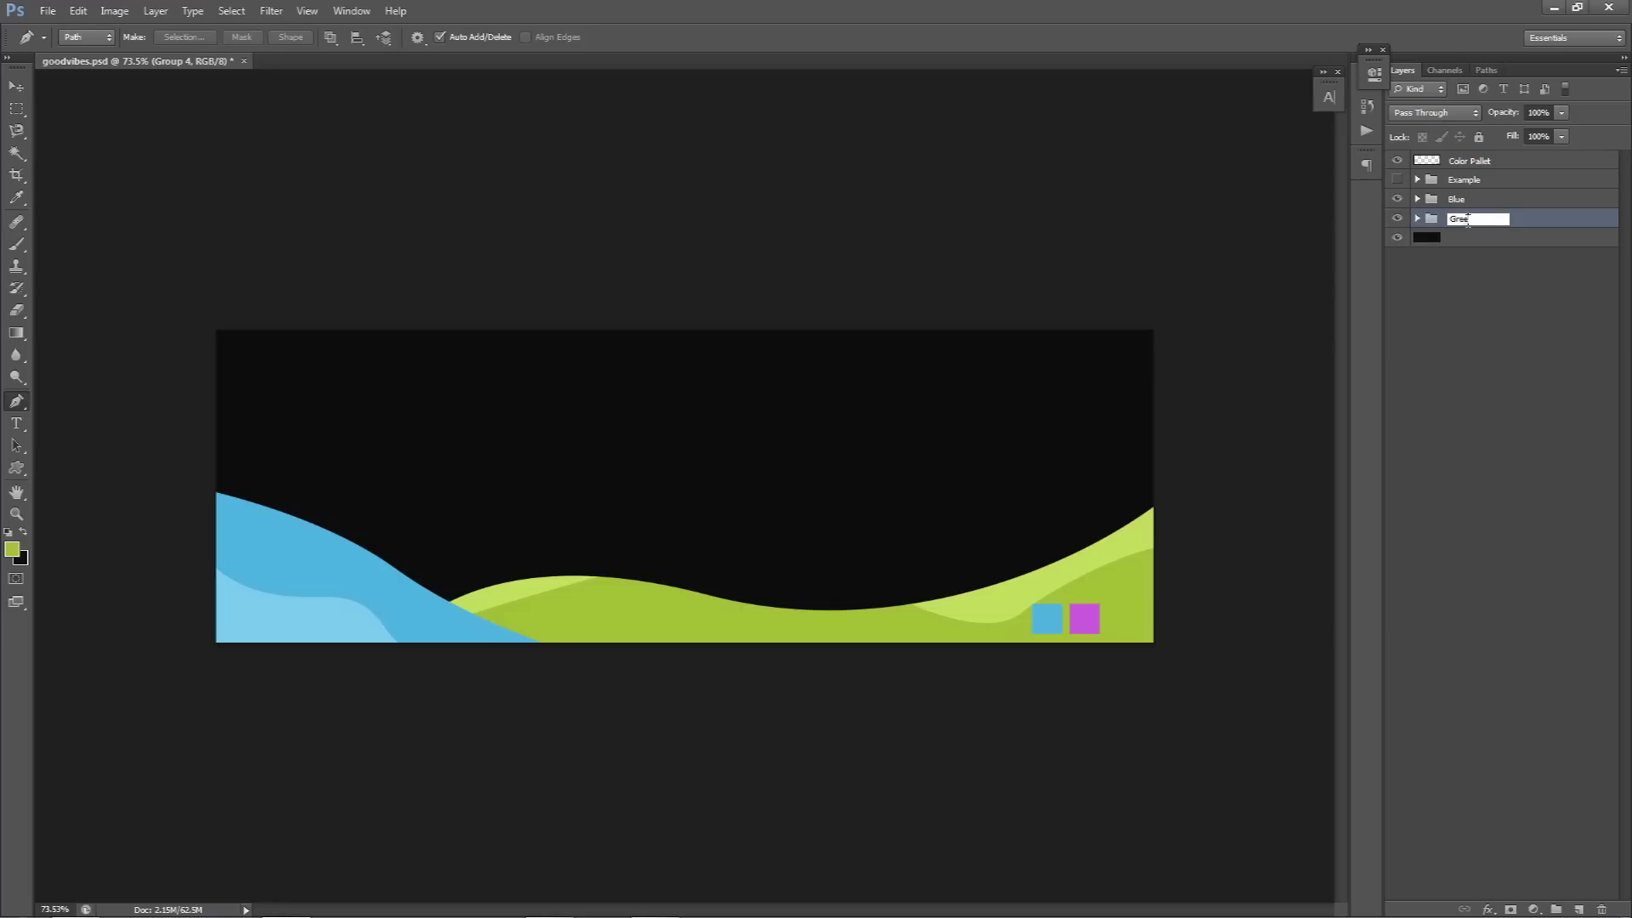
text(n)
key(Return)
Step: Add a new layer above the black background and set the foreground color to the palette's purple c751dc
click(1463, 239)
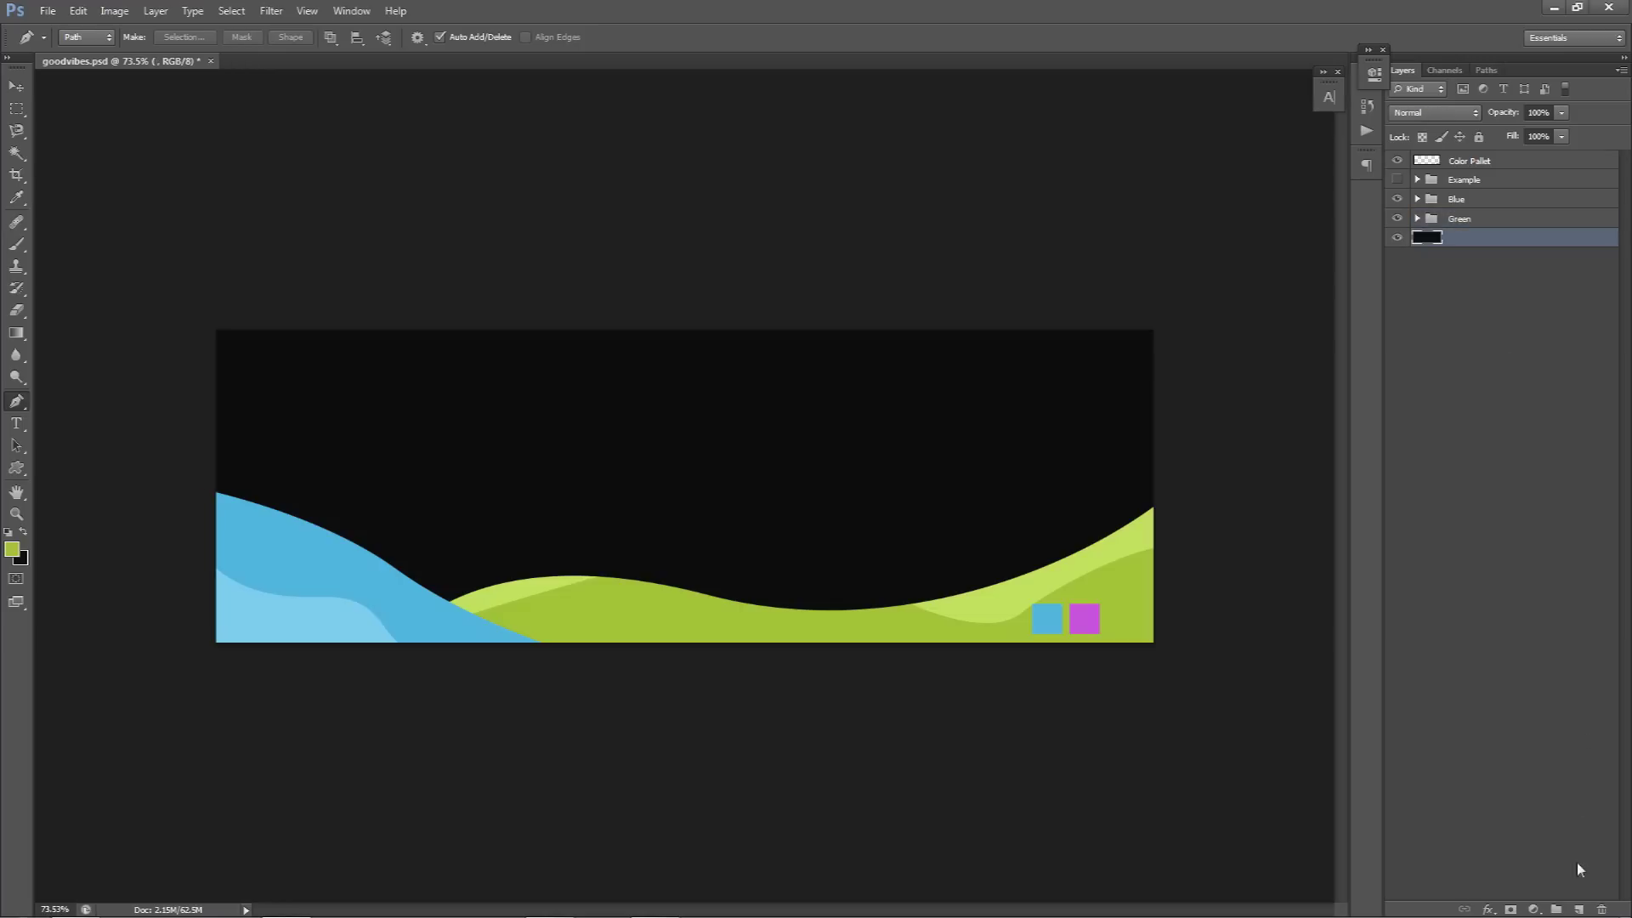
click(1579, 910)
click(12, 551)
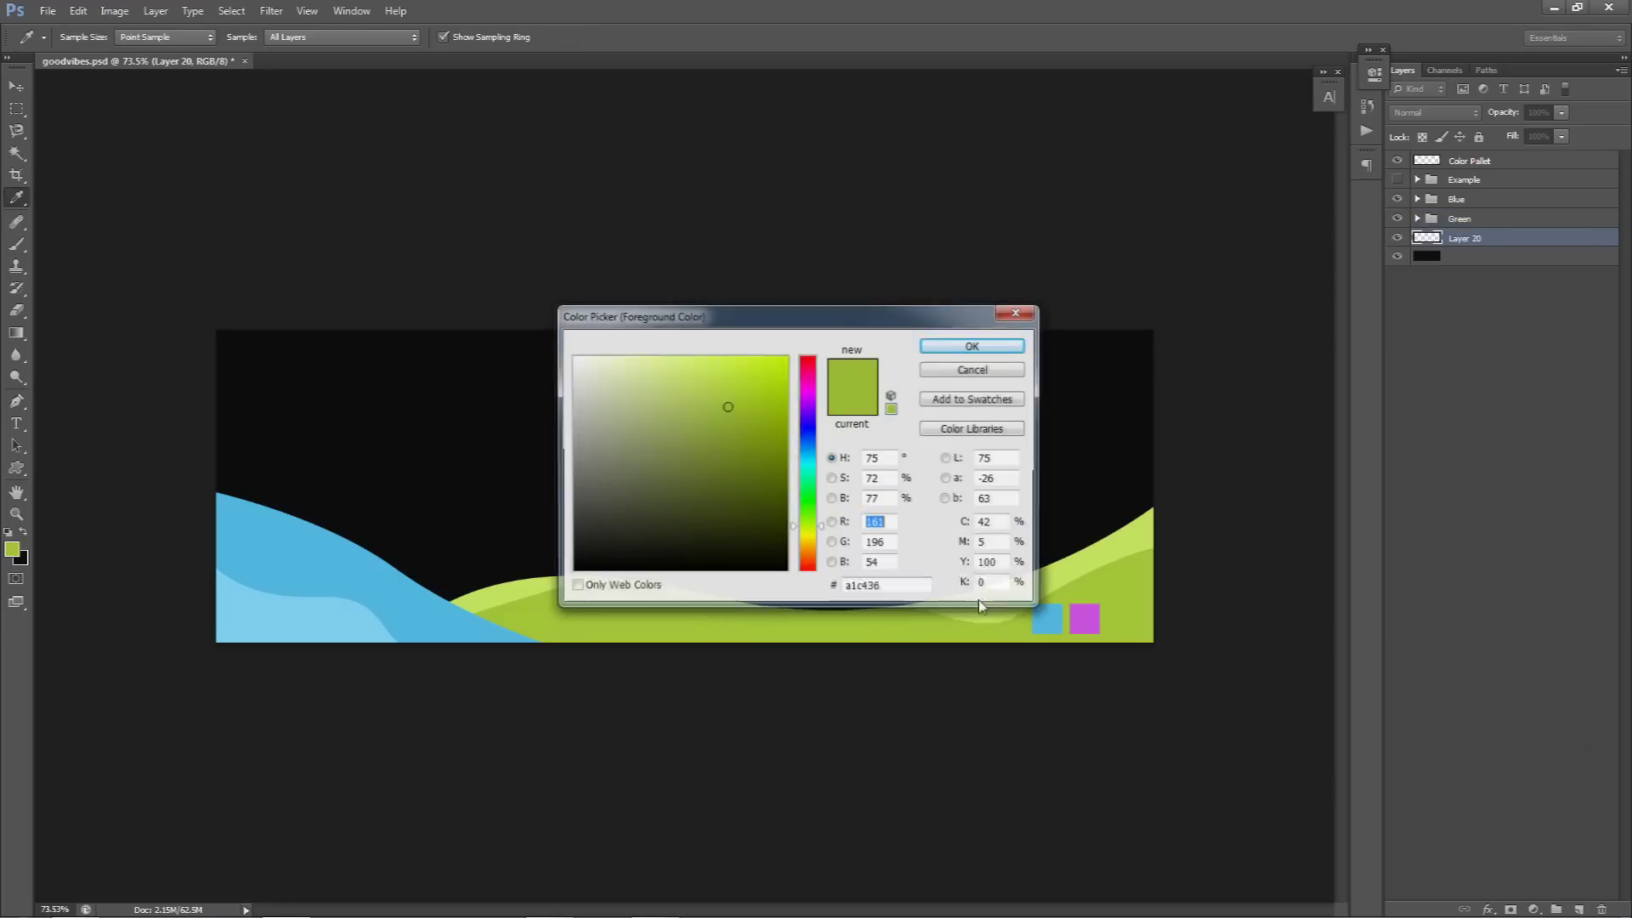
click(1085, 619)
click(974, 346)
Step: Hide the Color Pallet layer
key(p)
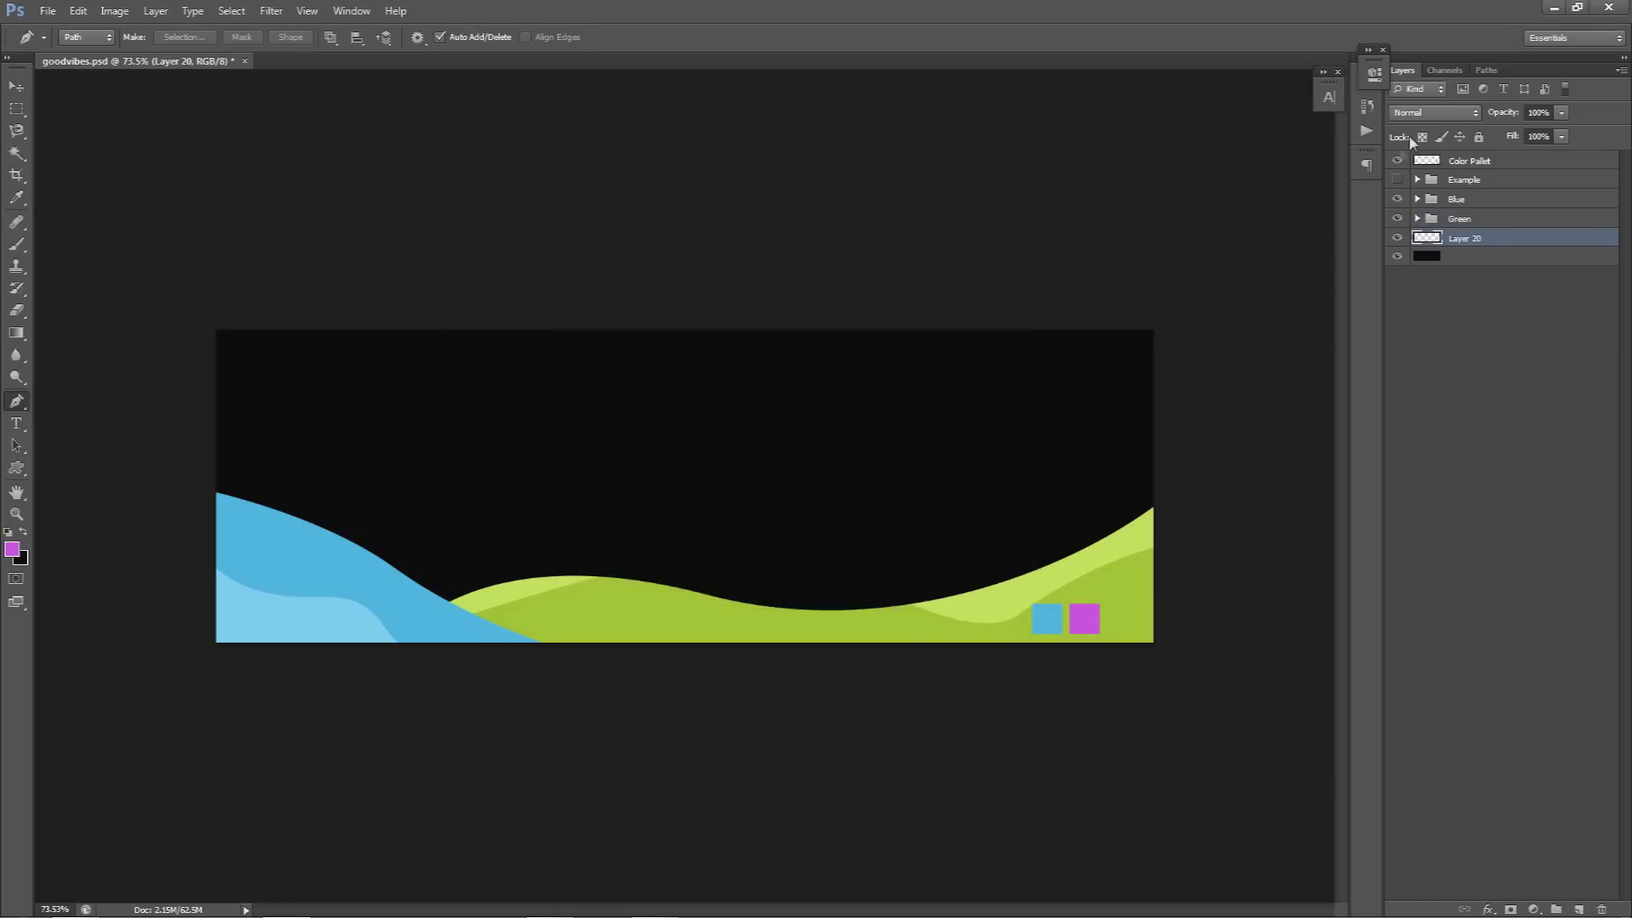
click(1397, 160)
key(v)
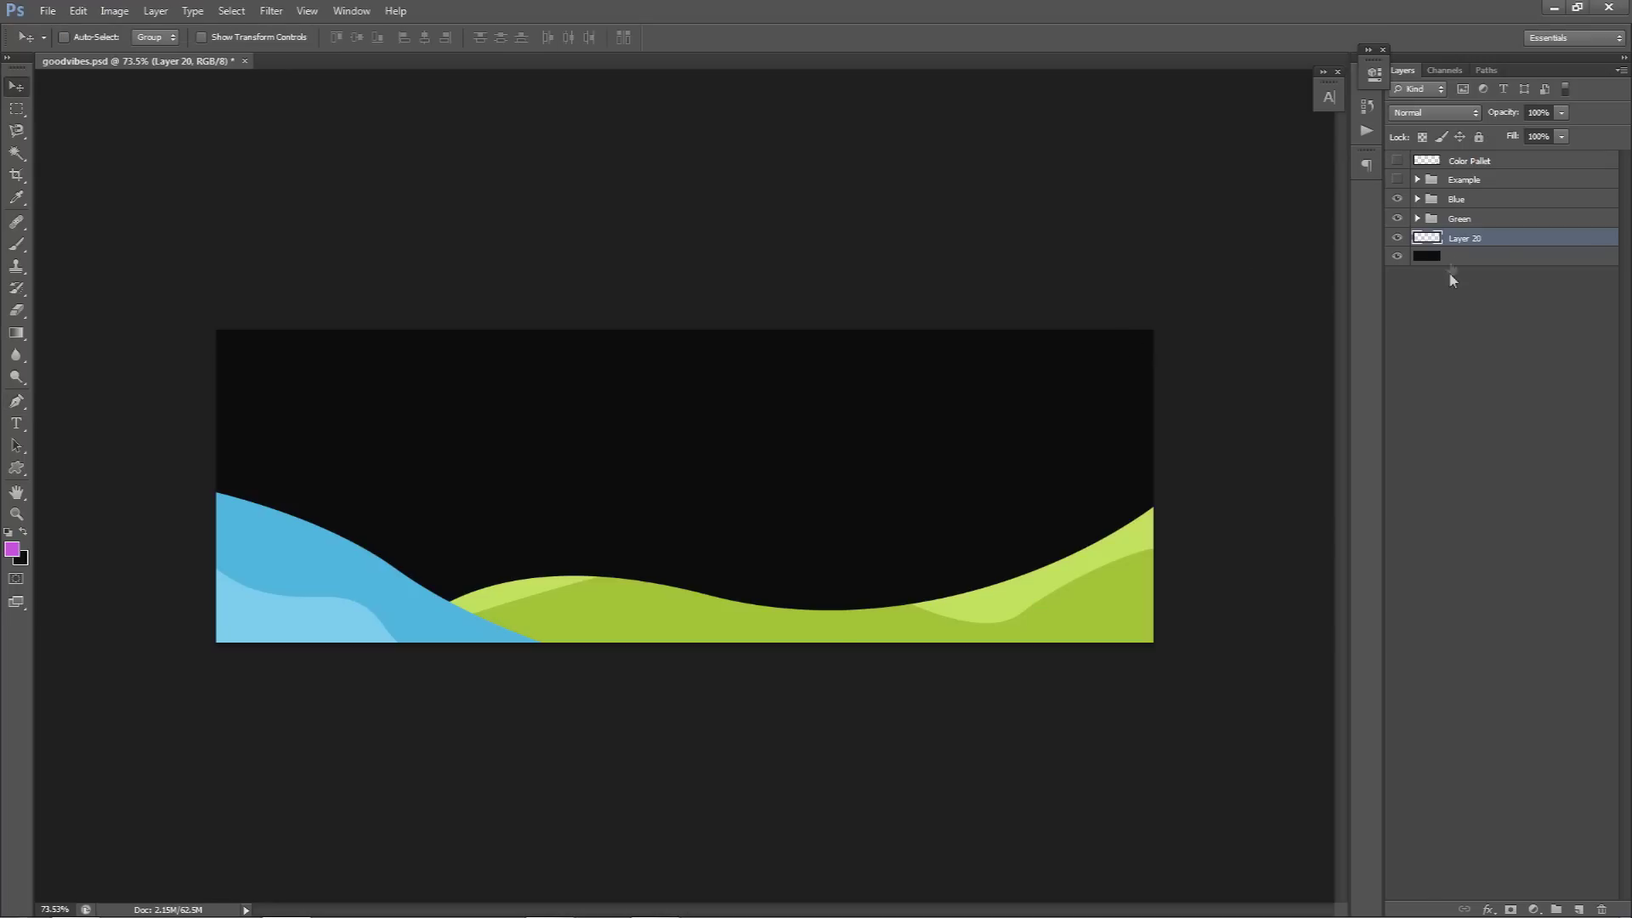
Step: Draw a closed Pen path arching from the blue shape over the green hump and down to the canvas bottom, closing below the canvas
key(p)
click(294, 541)
drag(644, 539, 680, 582)
drag(609, 500, 445, 510)
drag(906, 640, 939, 633)
drag(656, 544, 630, 556)
click(558, 698)
drag(294, 694, 302, 694)
click(294, 541)
Step: Fill the arching path with purple c751dc and delete the path
right_click(847, 339)
click(901, 440)
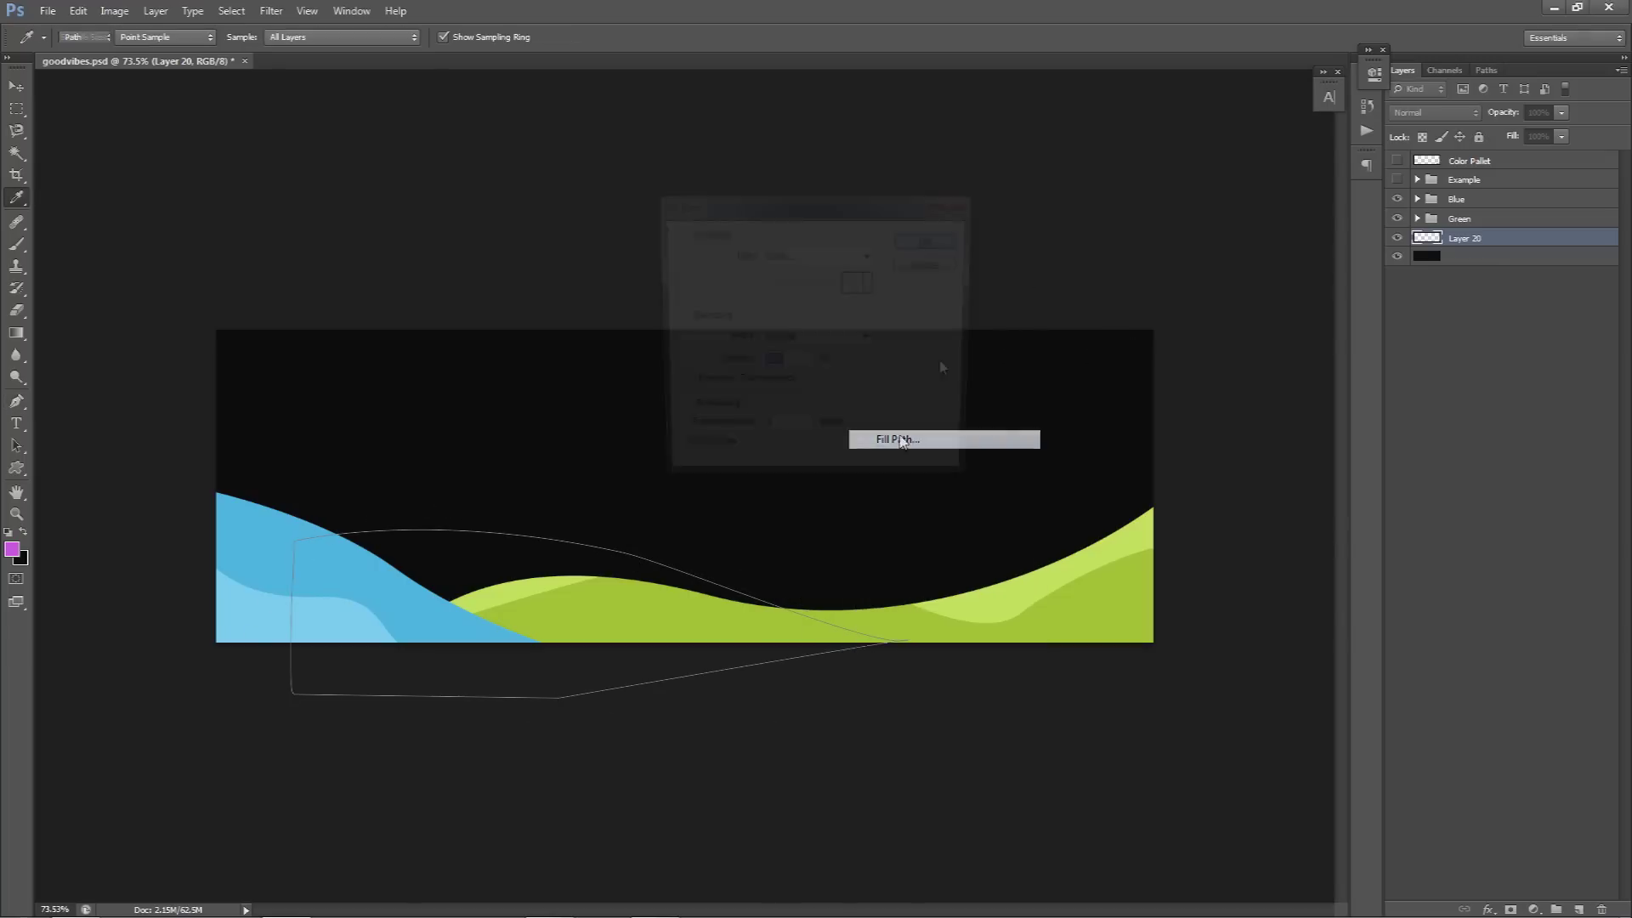
click(814, 254)
click(782, 293)
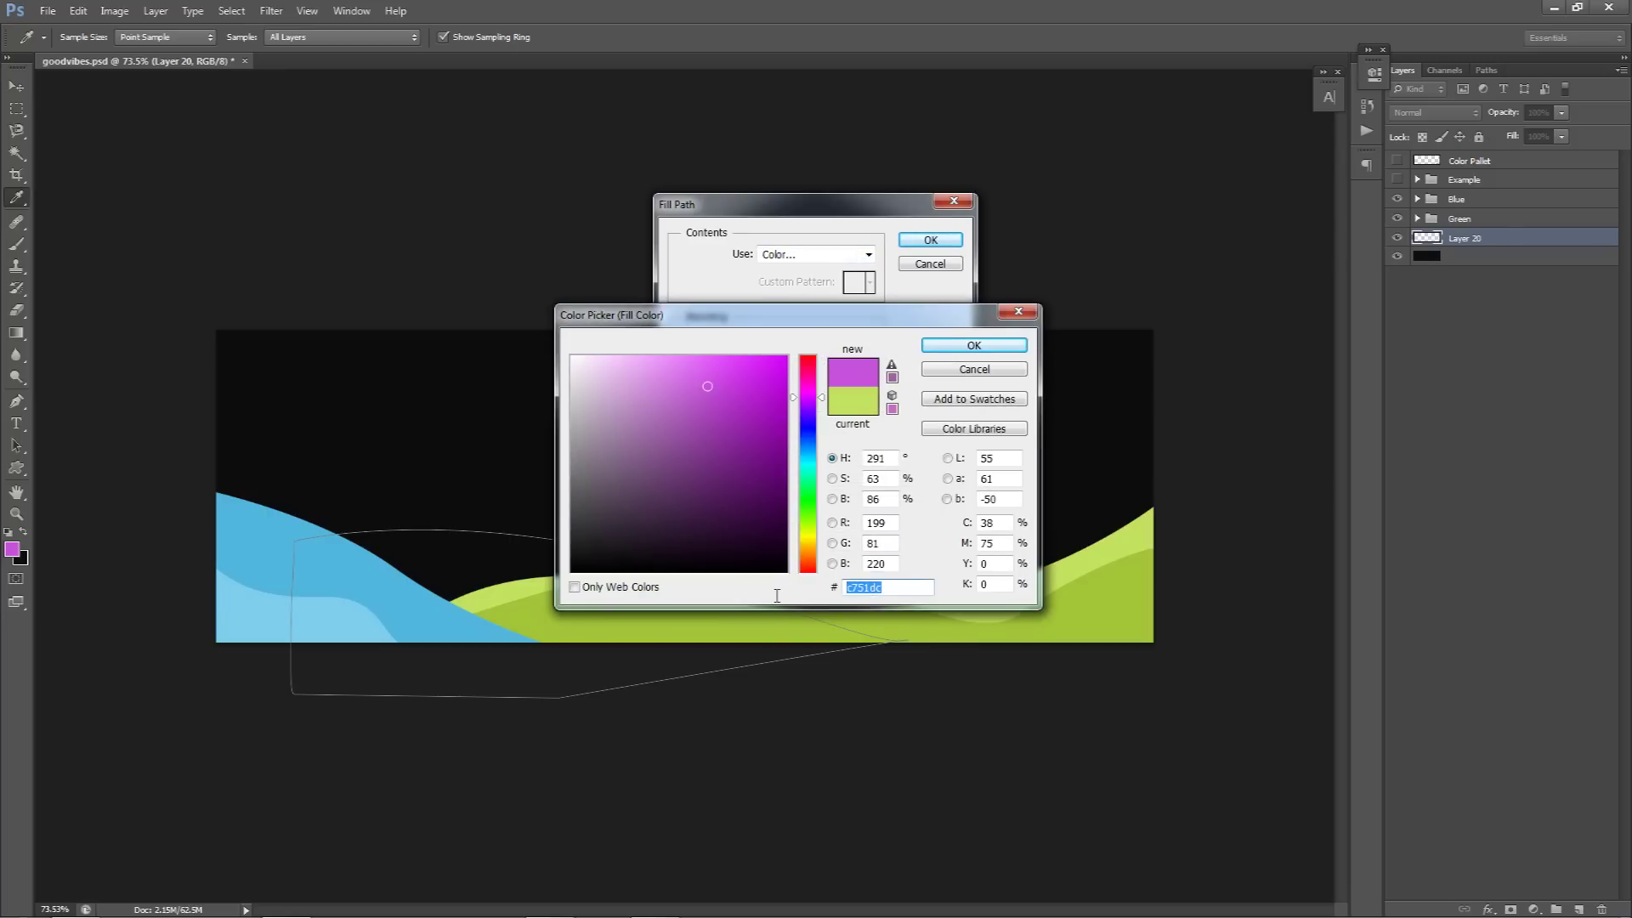
click(974, 345)
click(930, 239)
right_click(821, 416)
click(873, 436)
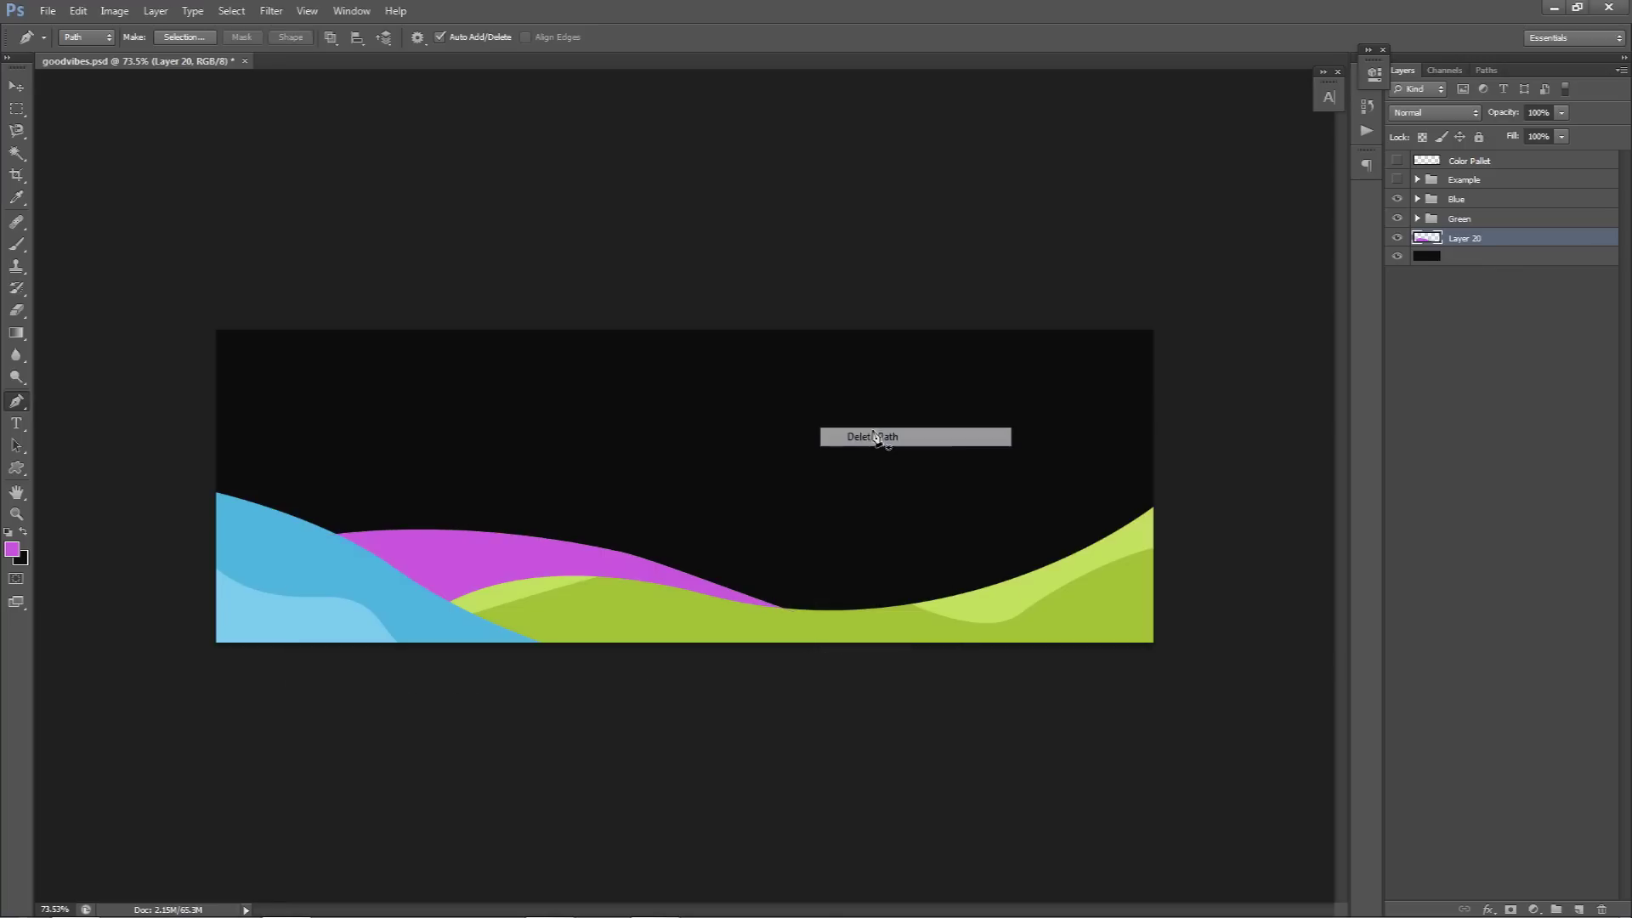
Step: Add a new layer above the purple shape and clip it to that shape
key(v)
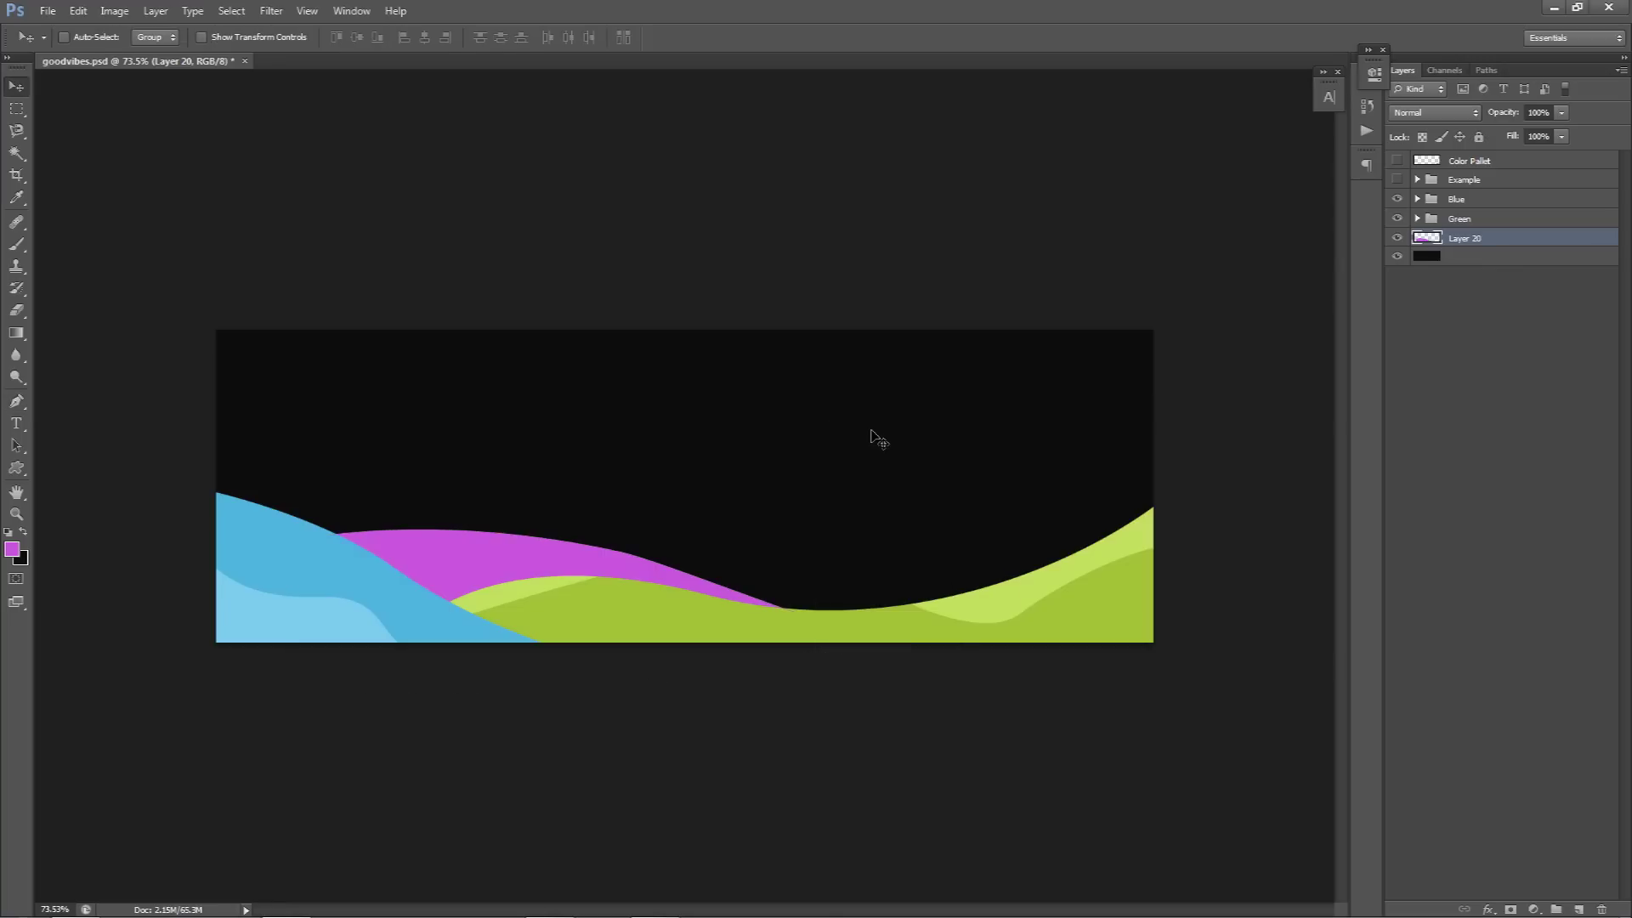
click(1579, 909)
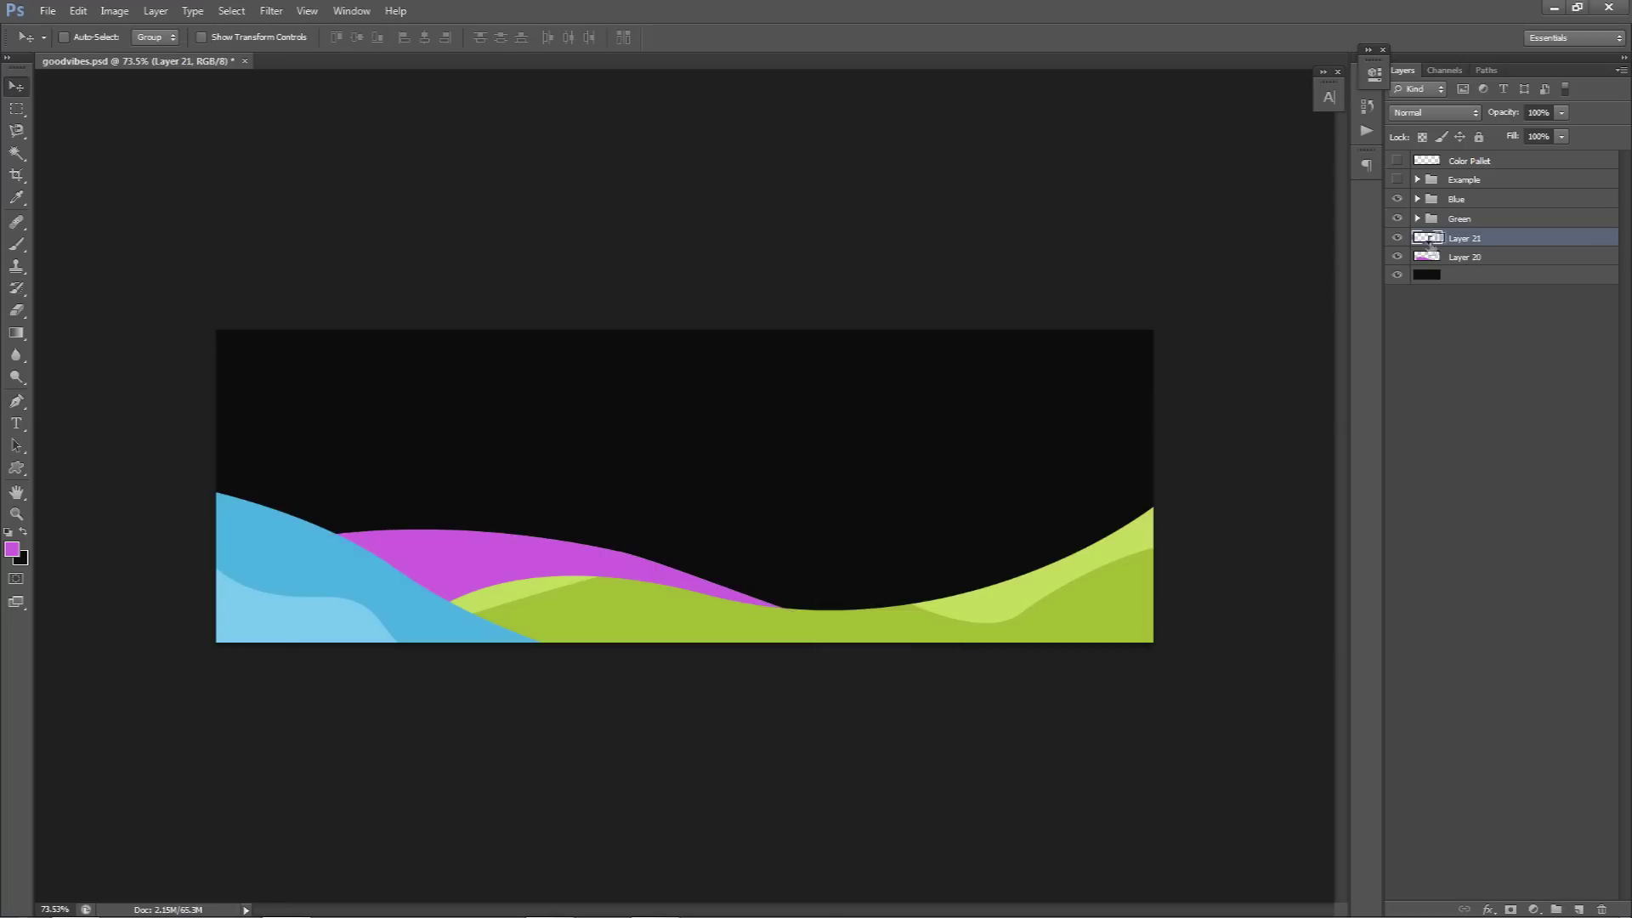
alt+click(1498, 248)
Step: Draw a closed Pen path that waves along the purple shape, passes over the green hump, and loops back above the waves
key(p)
click(345, 545)
drag(588, 559, 657, 533)
drag(729, 614, 756, 636)
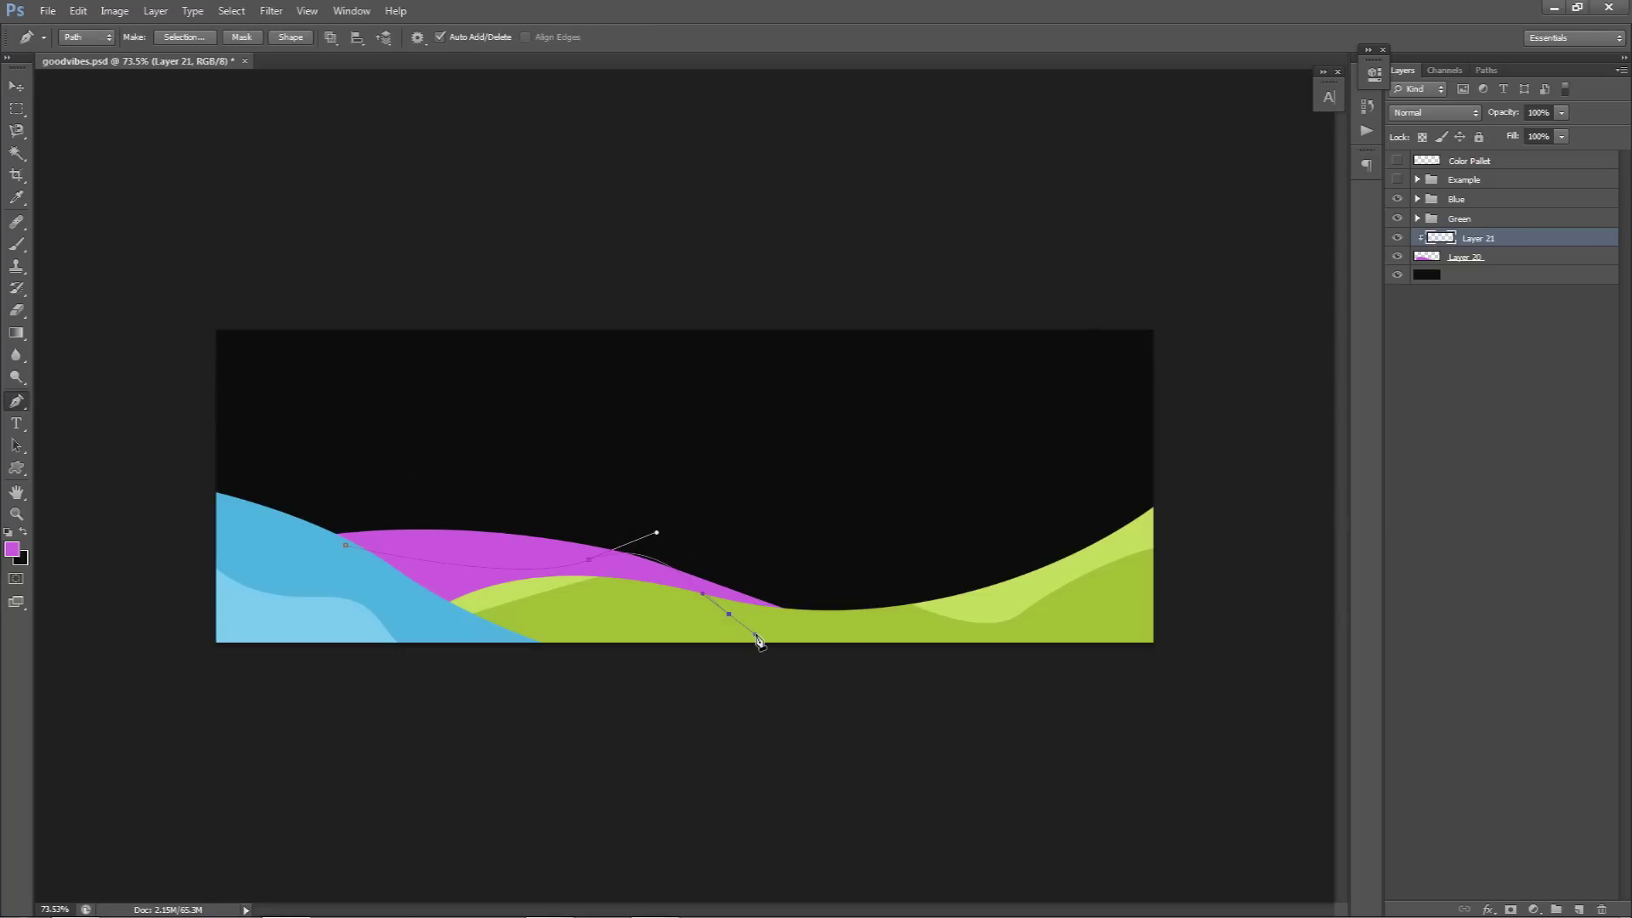
click(869, 596)
click(772, 424)
drag(336, 442, 266, 506)
click(348, 549)
Step: Fill the wavy path with lighter purple d870eb on the clipped layer and delete the path
right_click(363, 465)
click(399, 565)
click(802, 255)
click(786, 292)
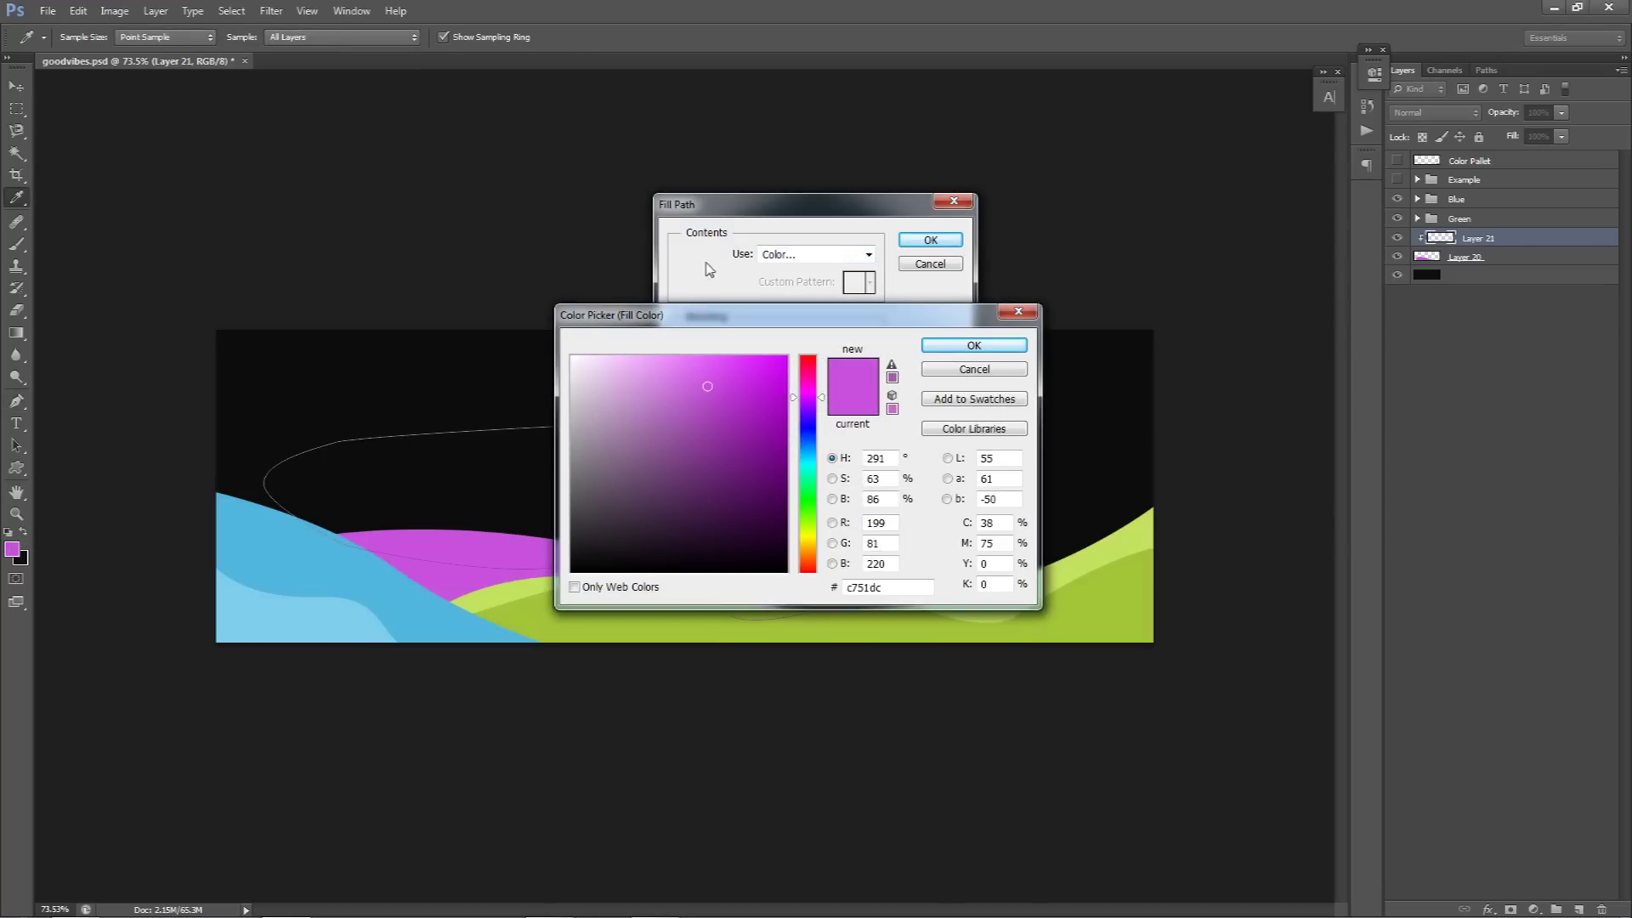
click(681, 371)
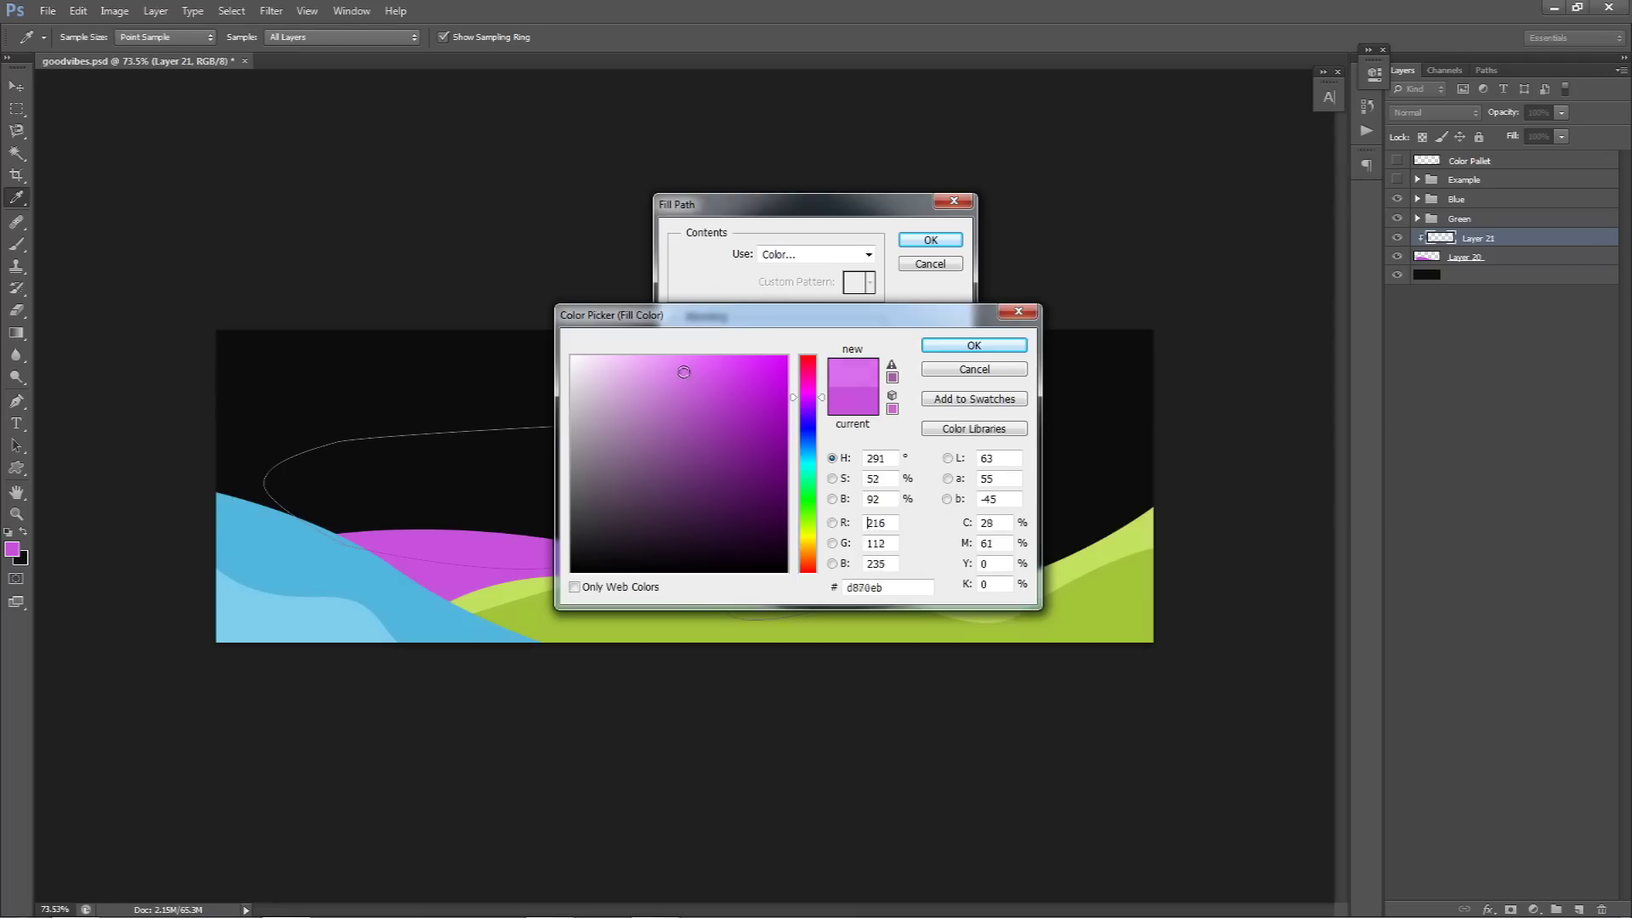
click(967, 349)
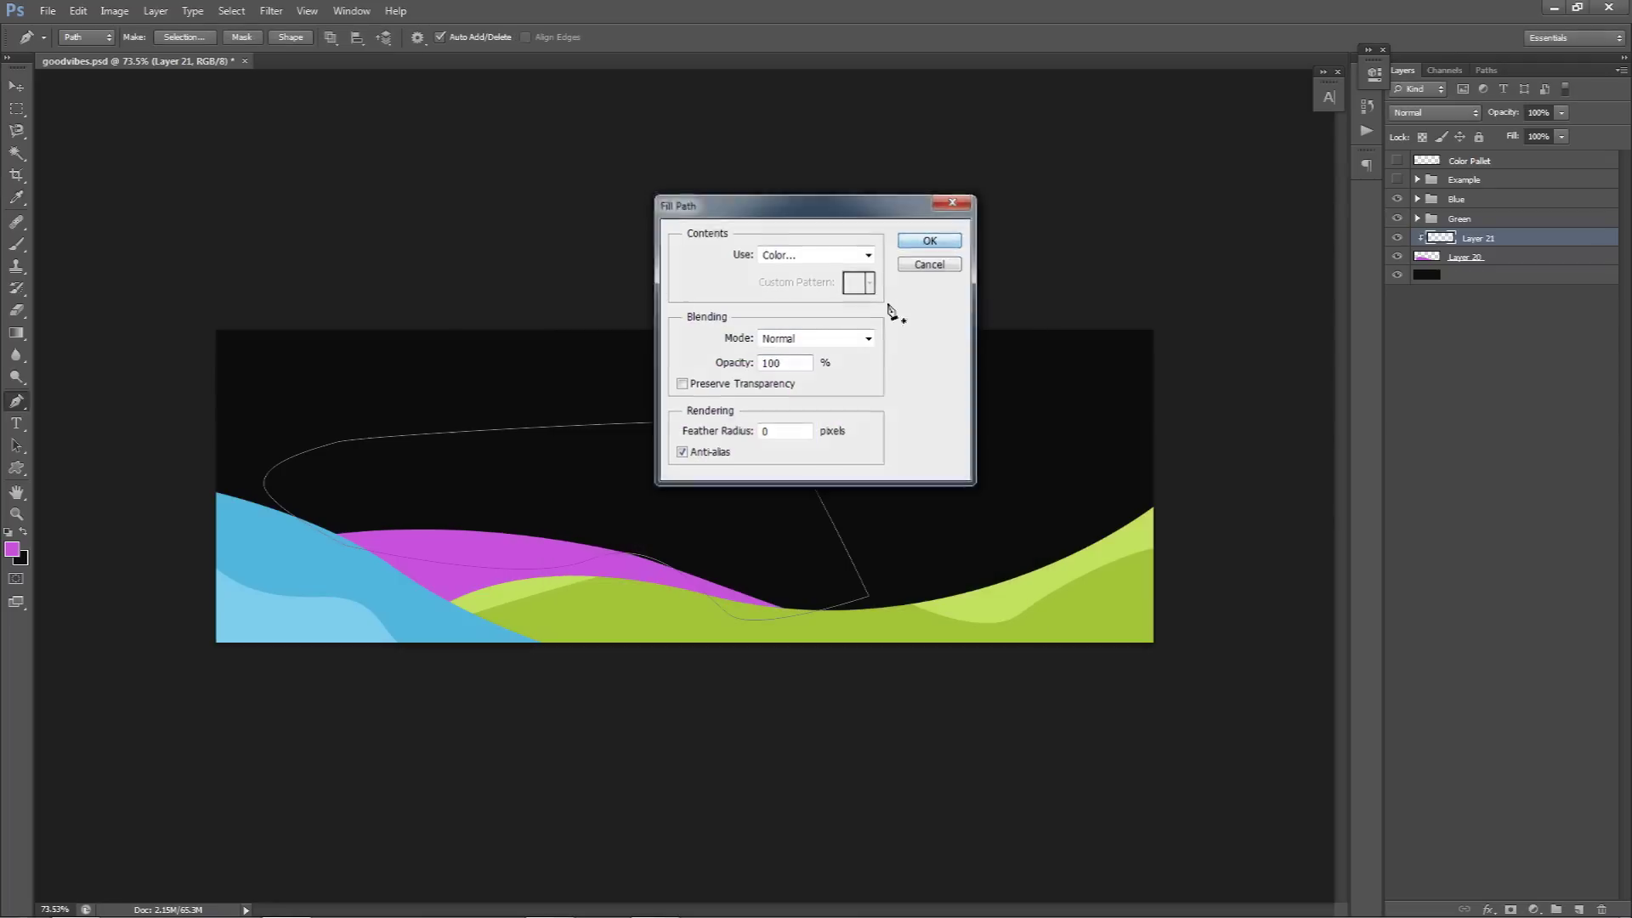
click(931, 240)
key(p)
right_click(810, 415)
click(850, 446)
key(v)
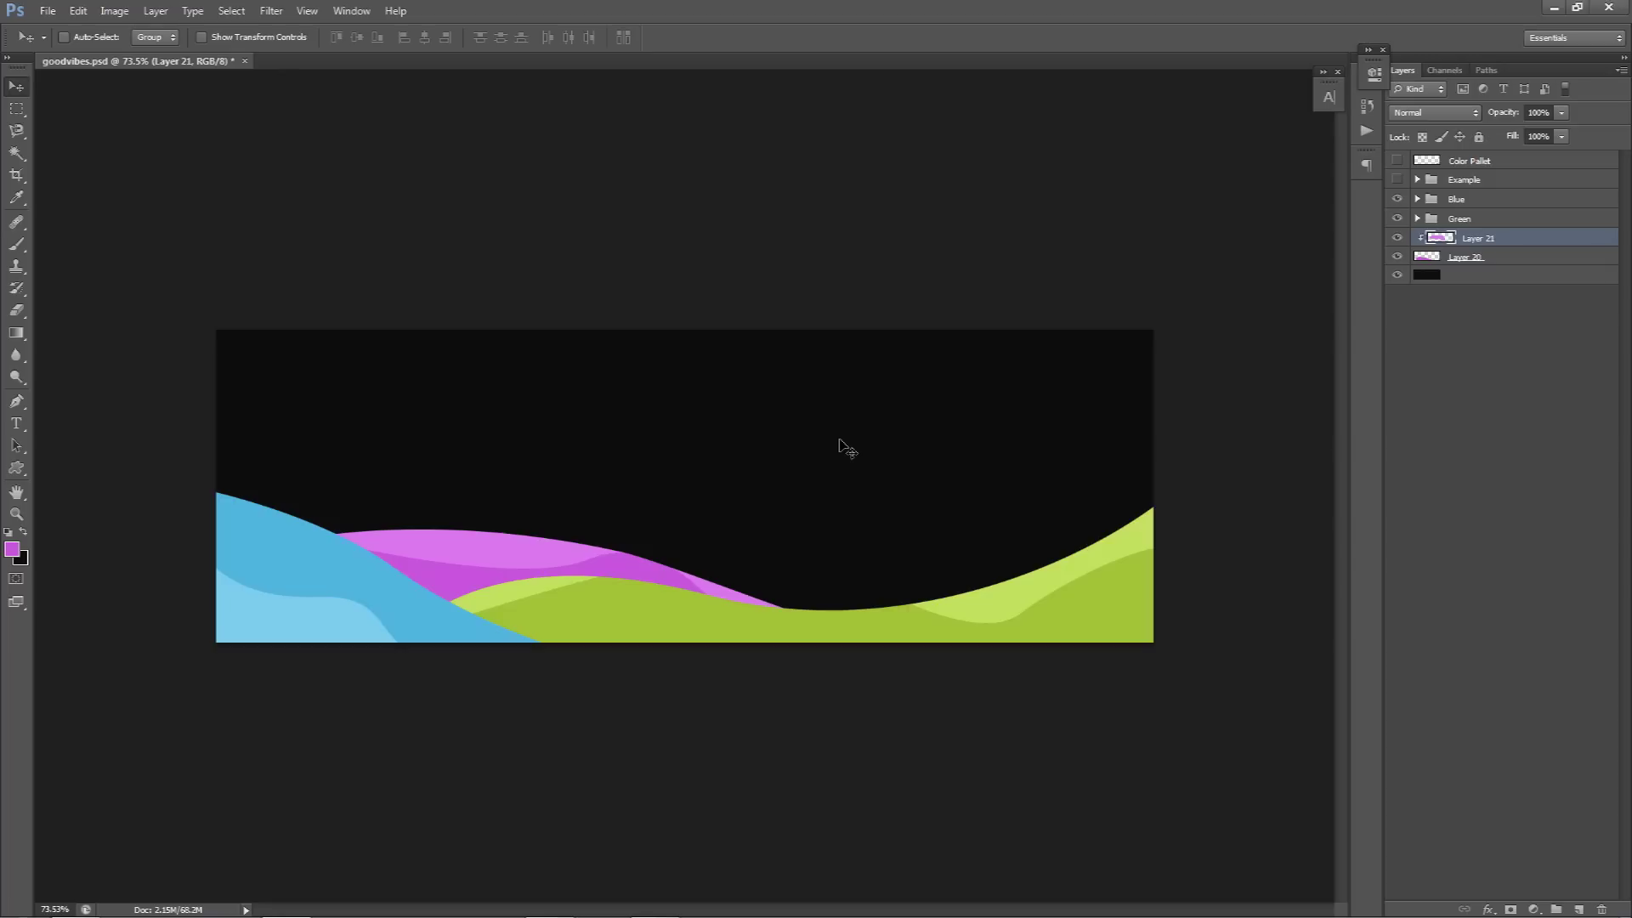
Step: Add the text BANNERTUTORIAL in Nexa Light at 9 pt on the black area above the waves
key(t)
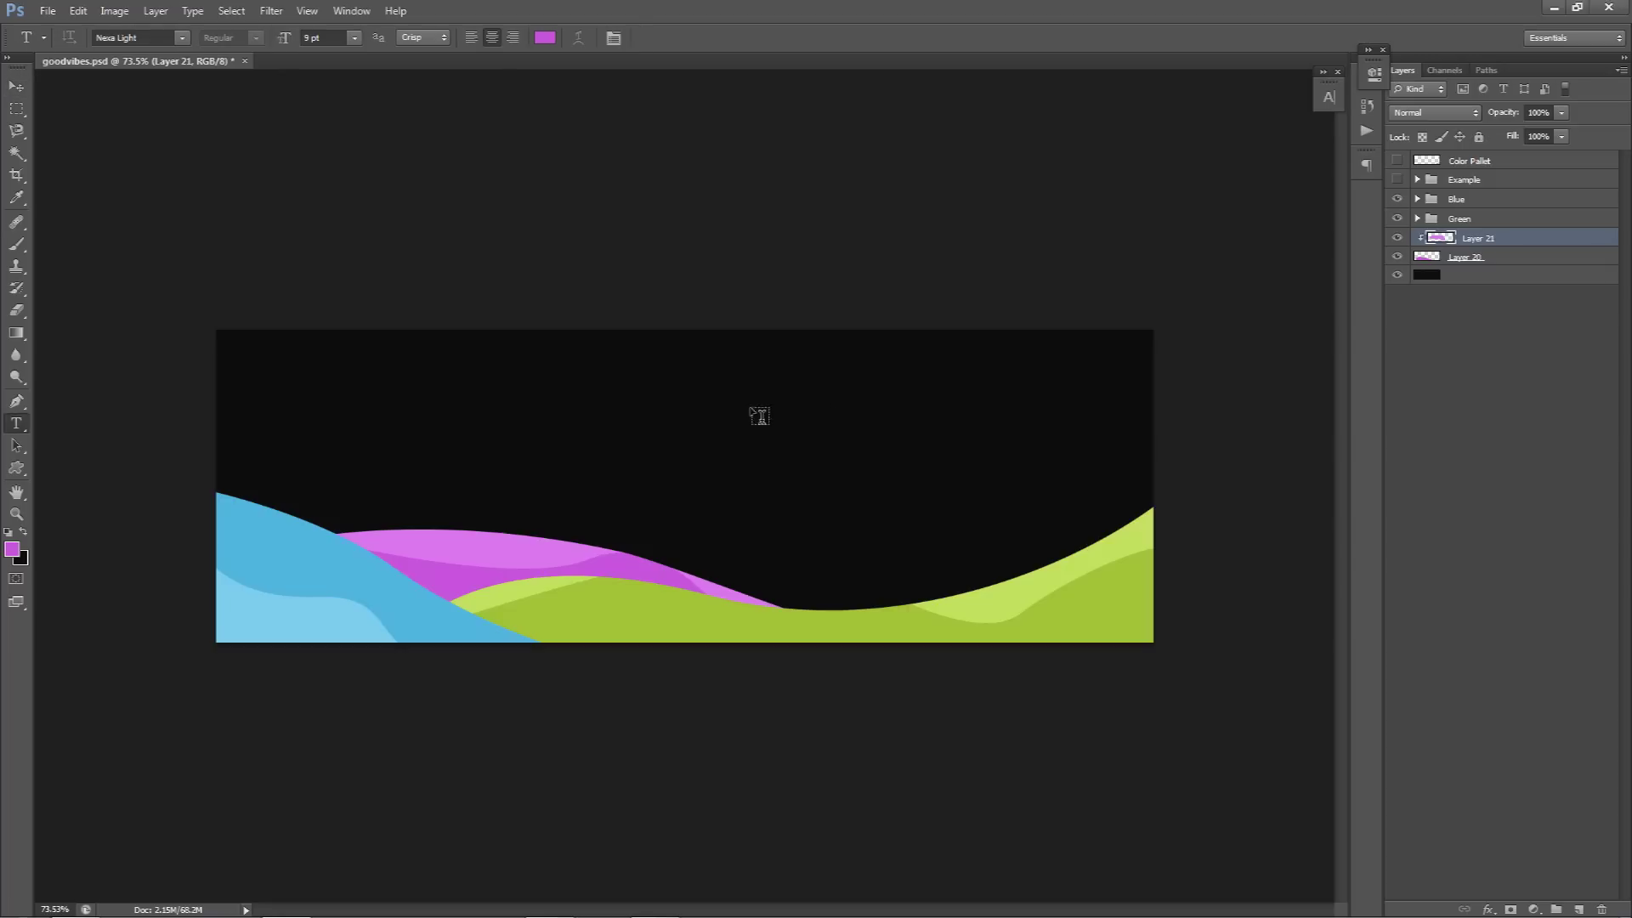
click(681, 451)
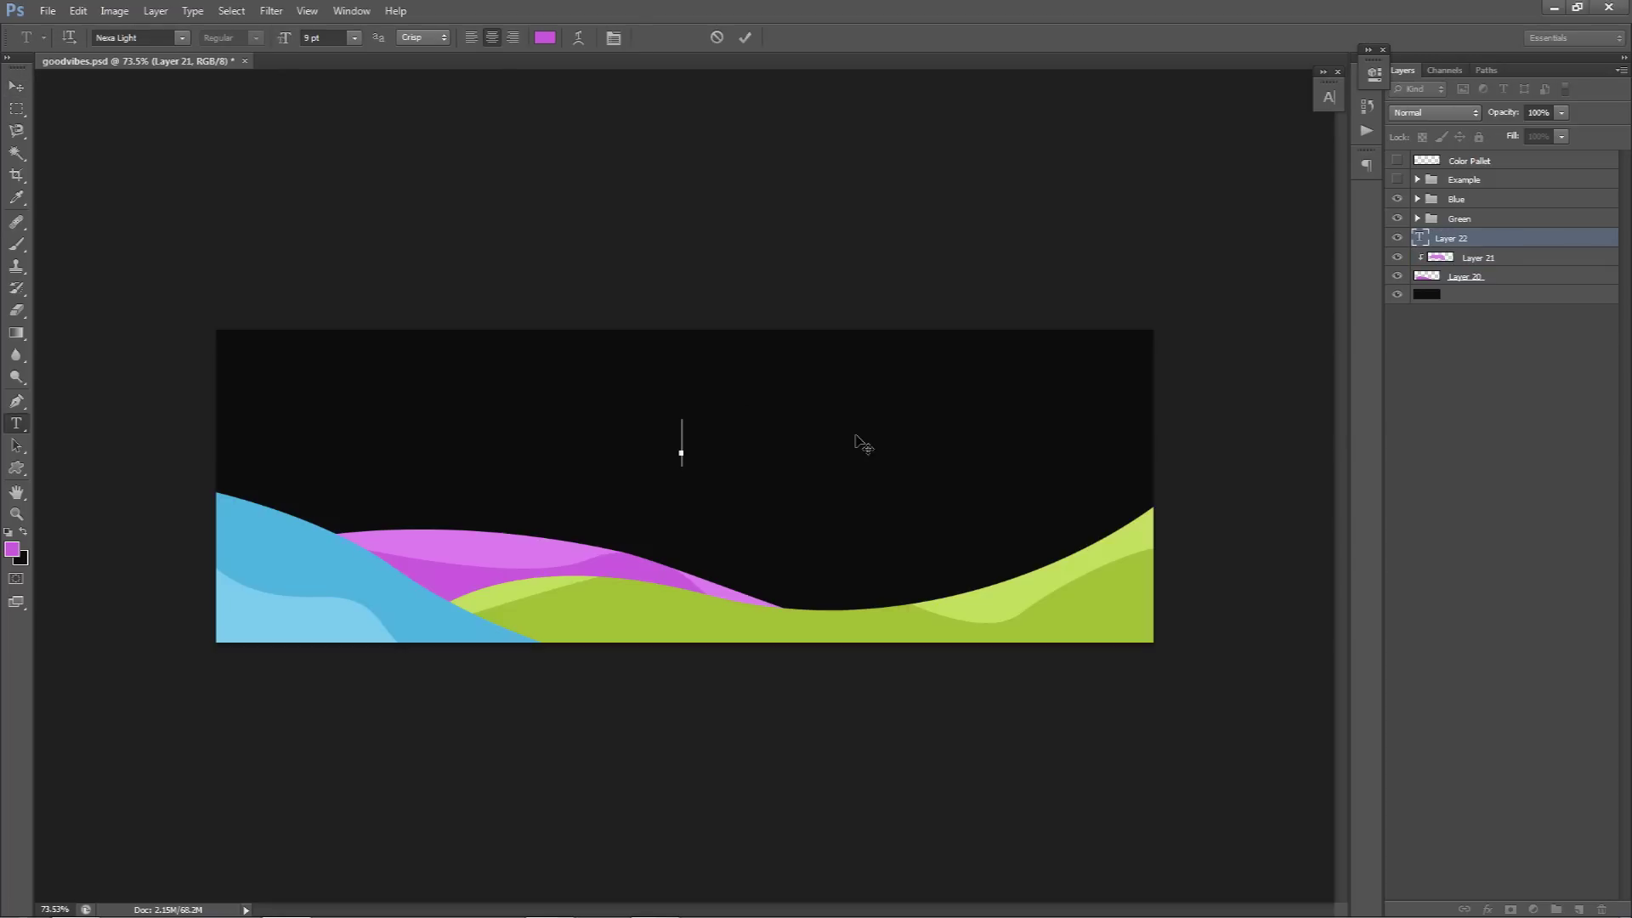
text(COLORTUTORIAL)
double_click(727, 442)
click(727, 442)
key(Right)
double_click(727, 441)
text(BANNERTUTORIAL)
Step: Change the TUTORIAL part of the text to the bold version of the font
drag(669, 441, 500, 436)
click(668, 440)
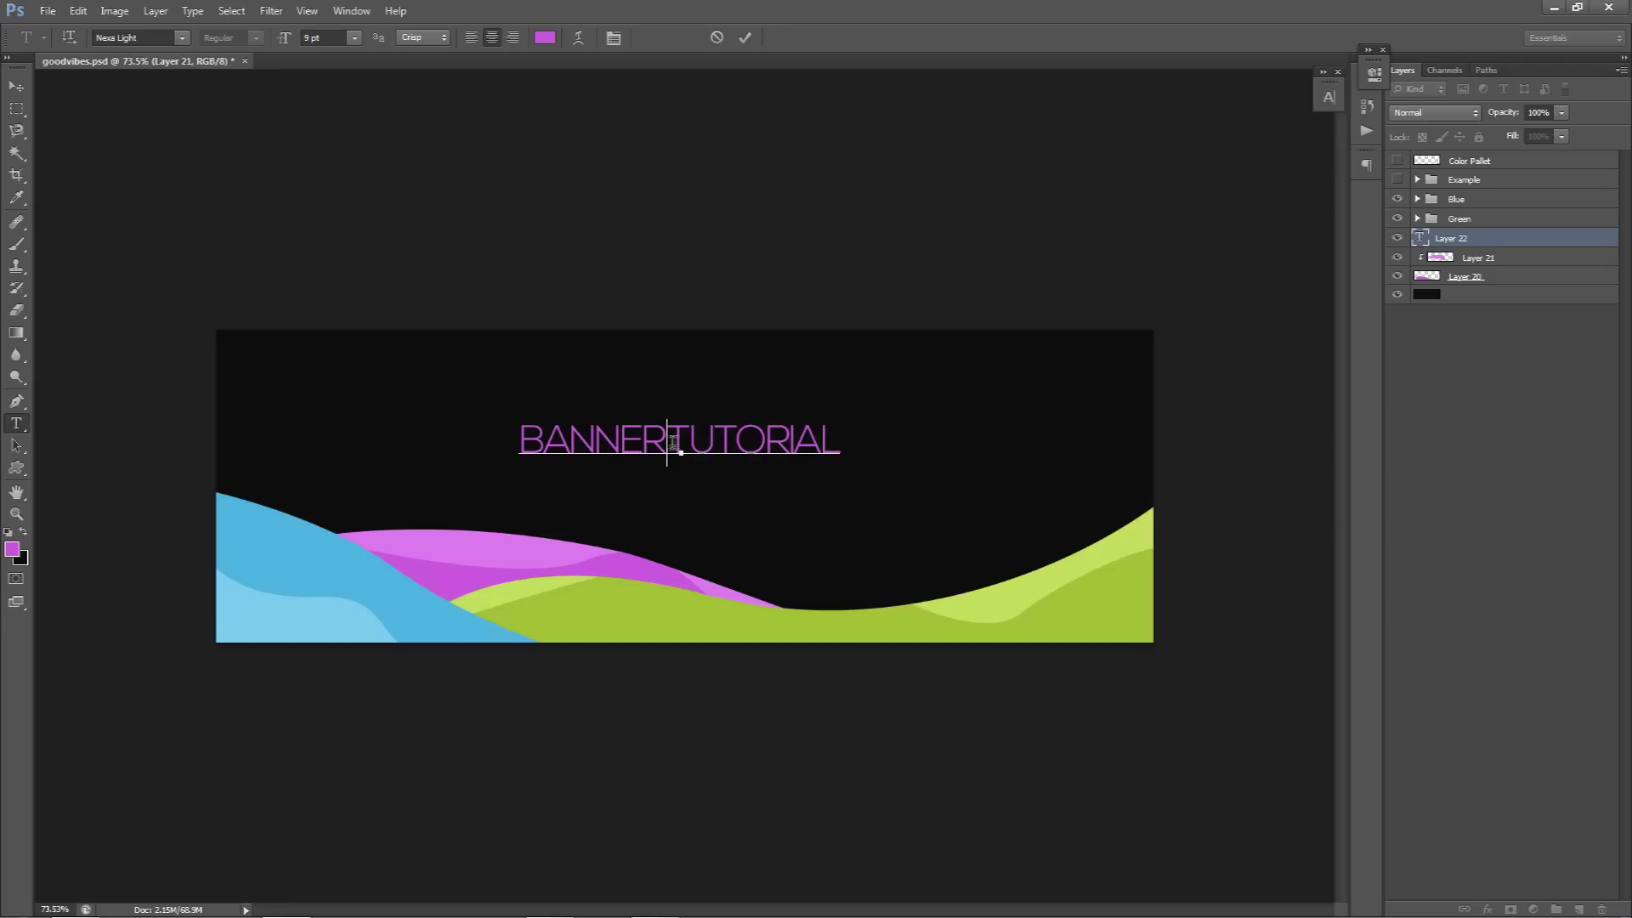
drag(668, 440, 839, 441)
click(133, 37)
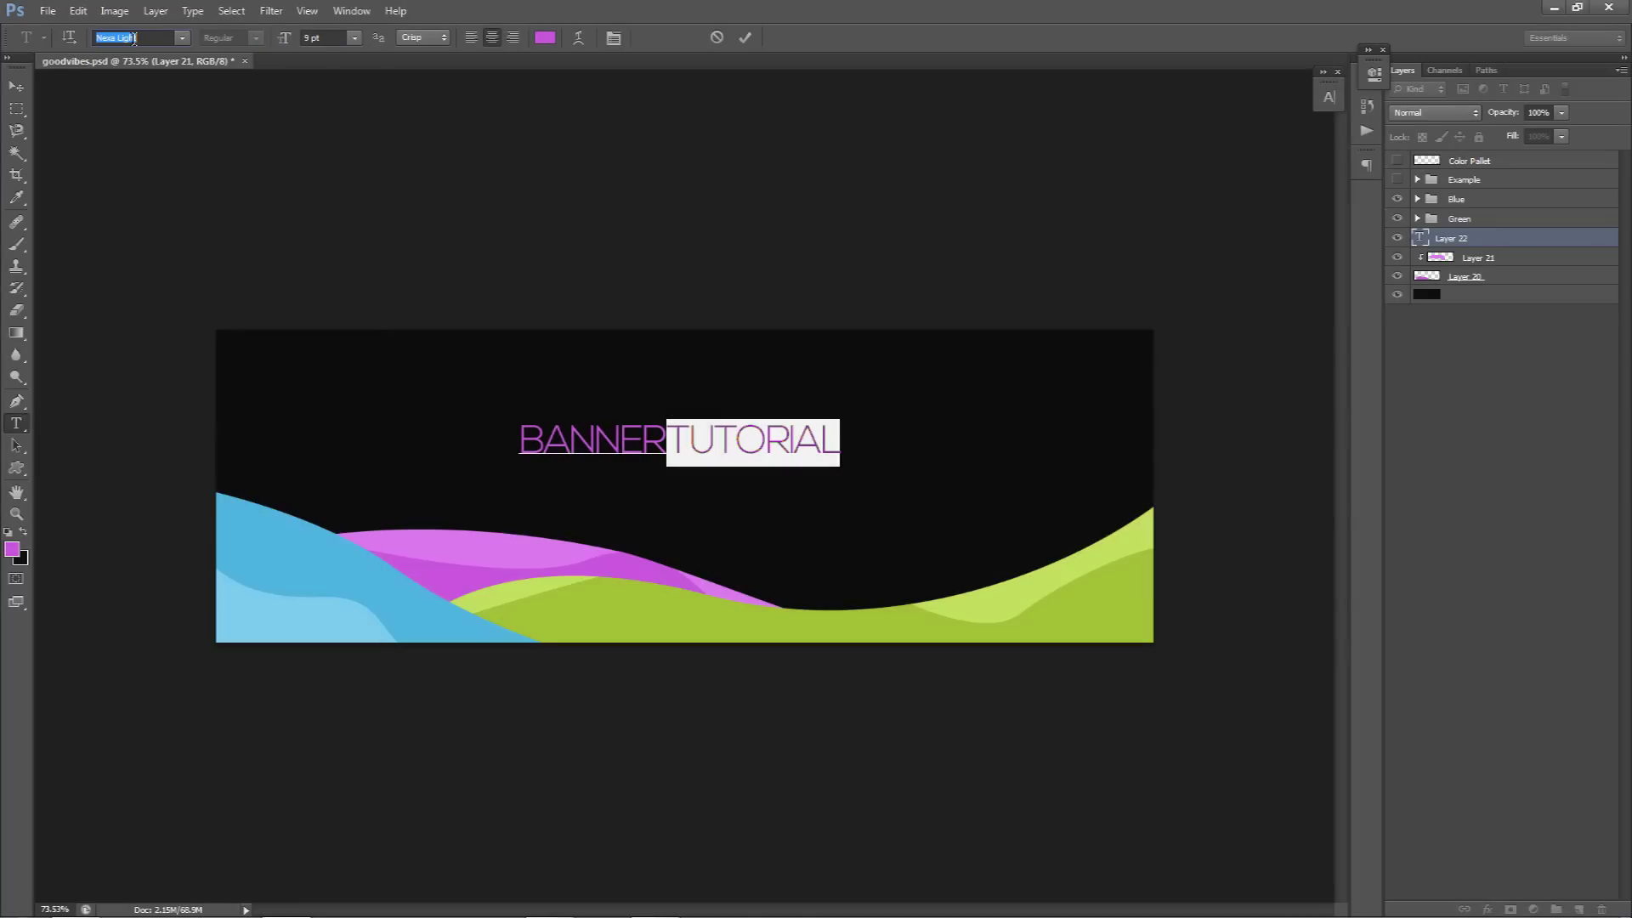
key(Return)
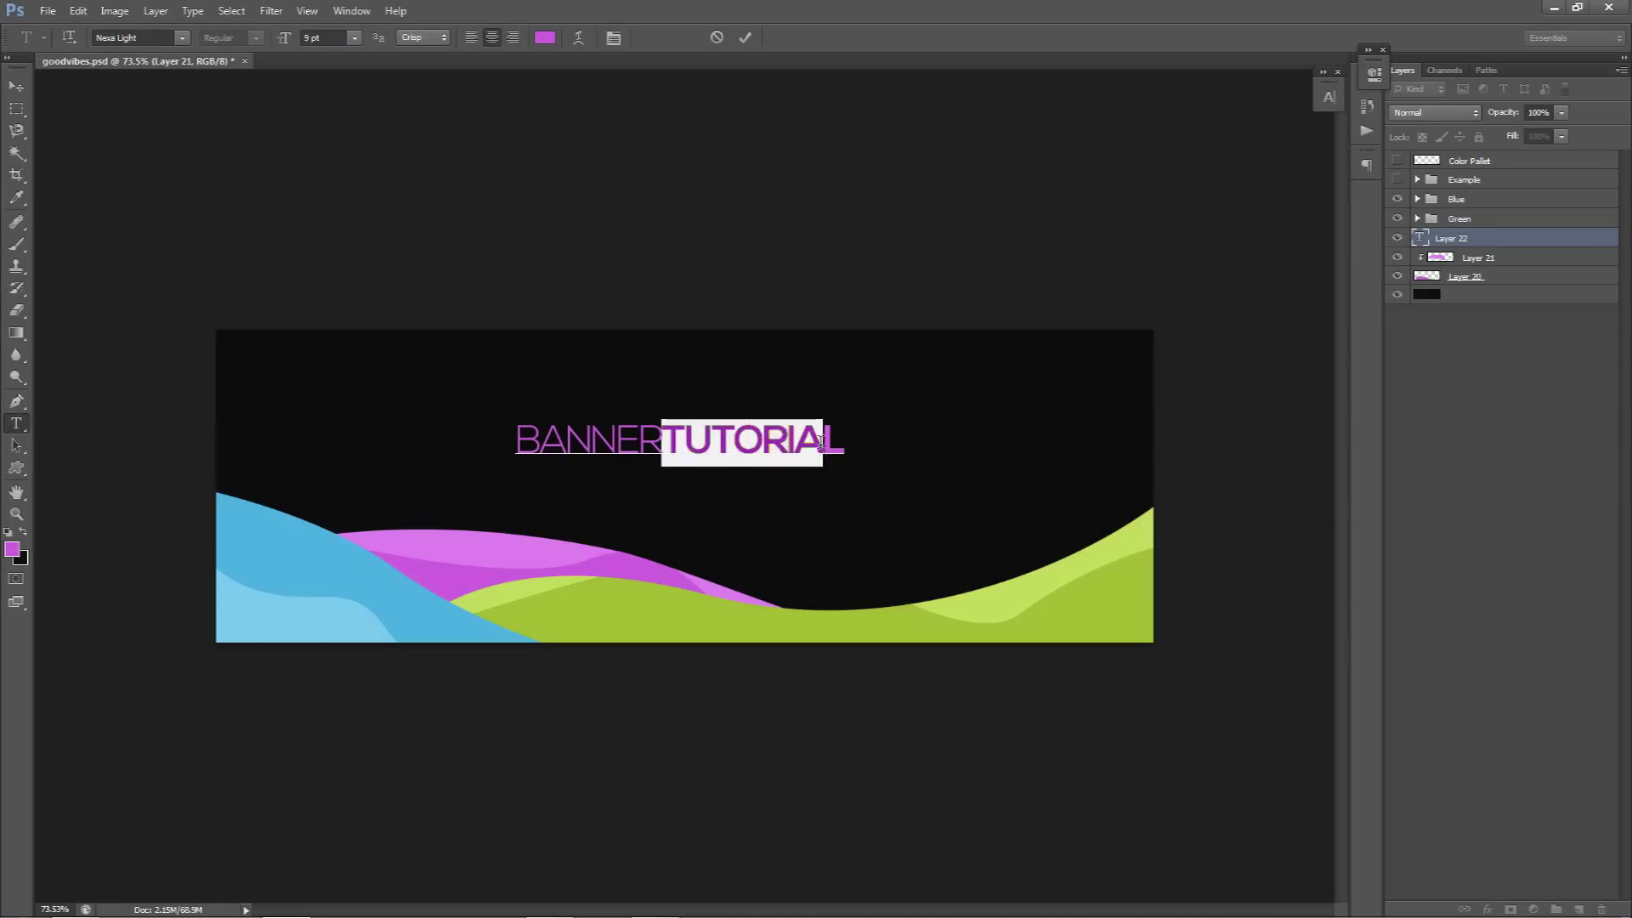
Step: Color the BANNER part of the text white
drag(510, 439, 663, 439)
click(545, 38)
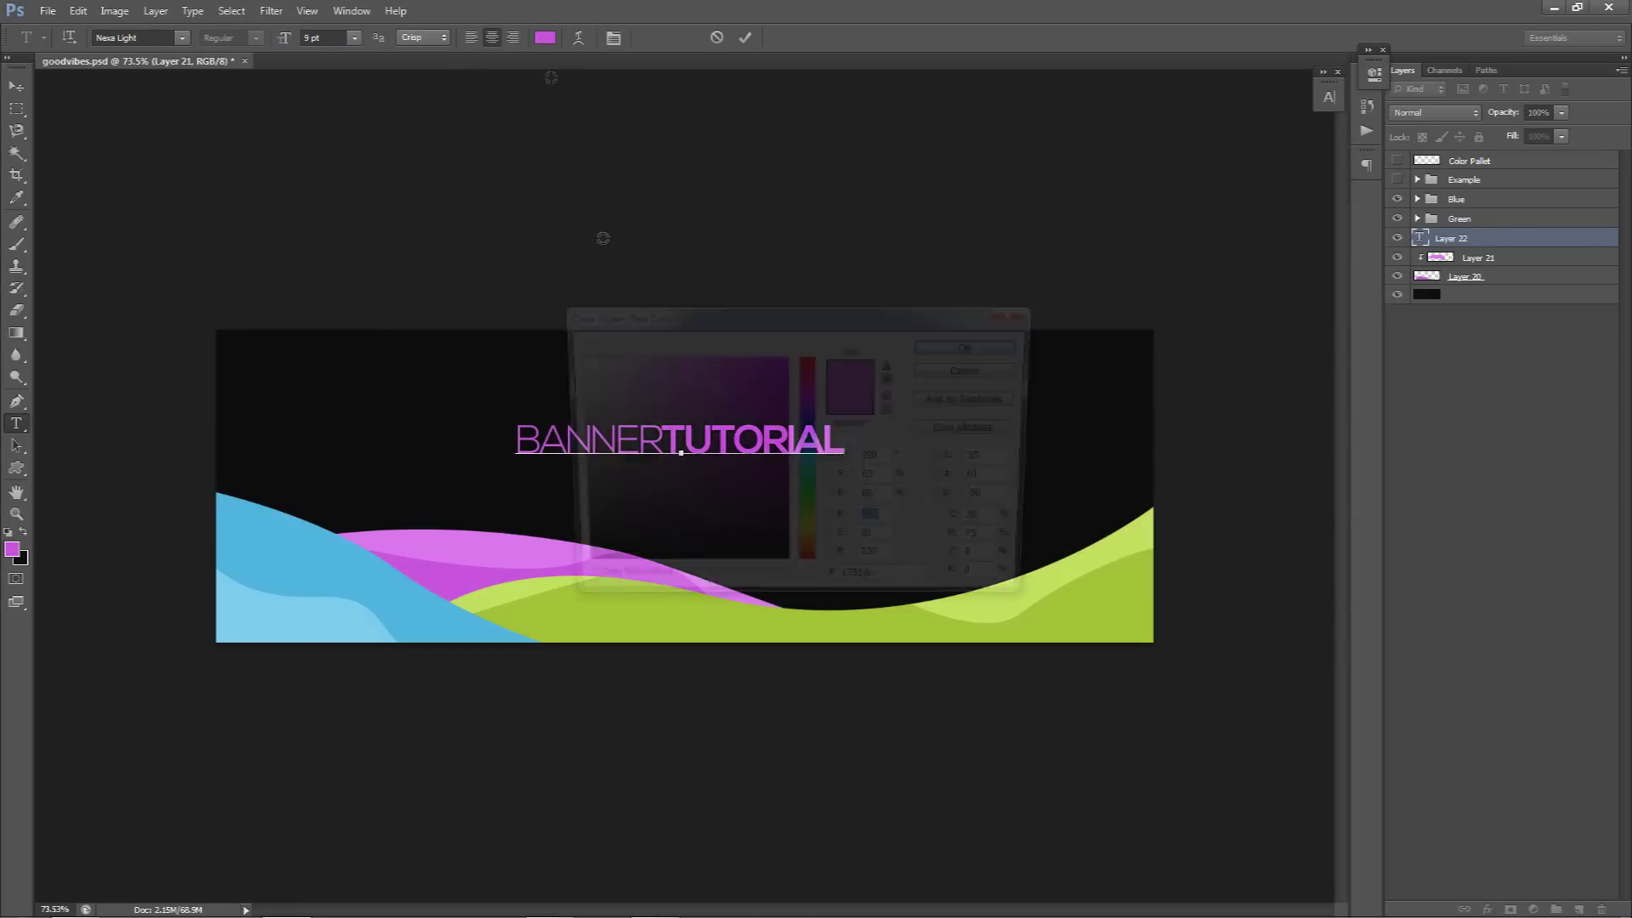
click(612, 396)
drag(570, 374, 570, 355)
click(974, 345)
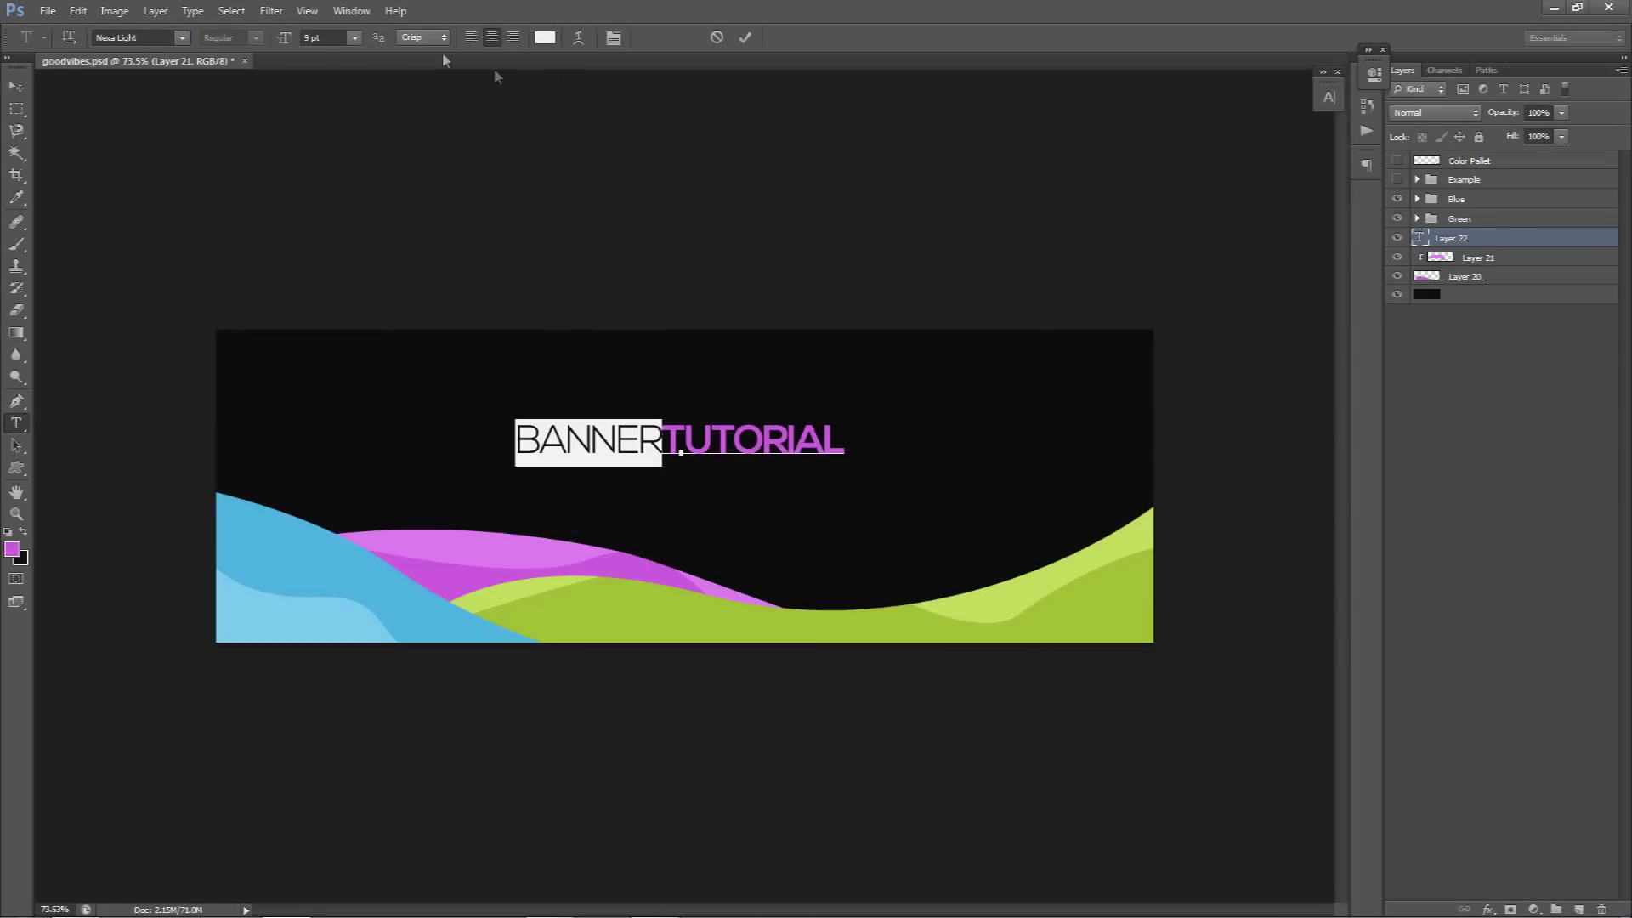
Step: Reduce the font size of the whole BANNERTUTORIAL text and move it to the middle of the banner
key(ctrl+a)
click(323, 38)
key(Down)
key(Down)
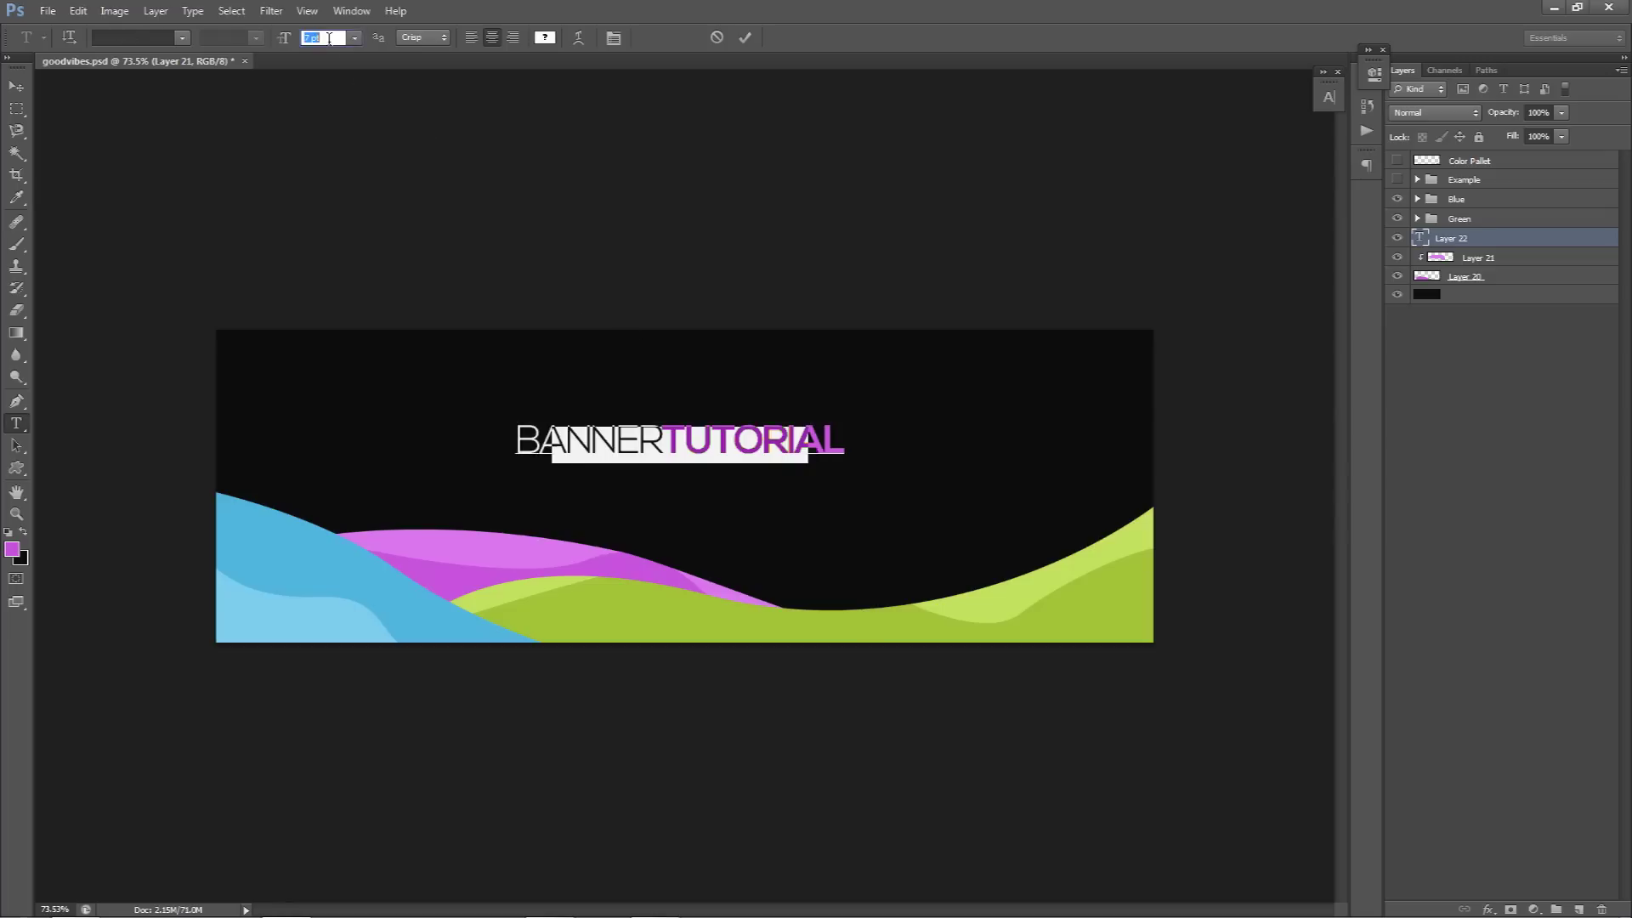
click(745, 37)
key(v)
drag(784, 443, 805, 482)
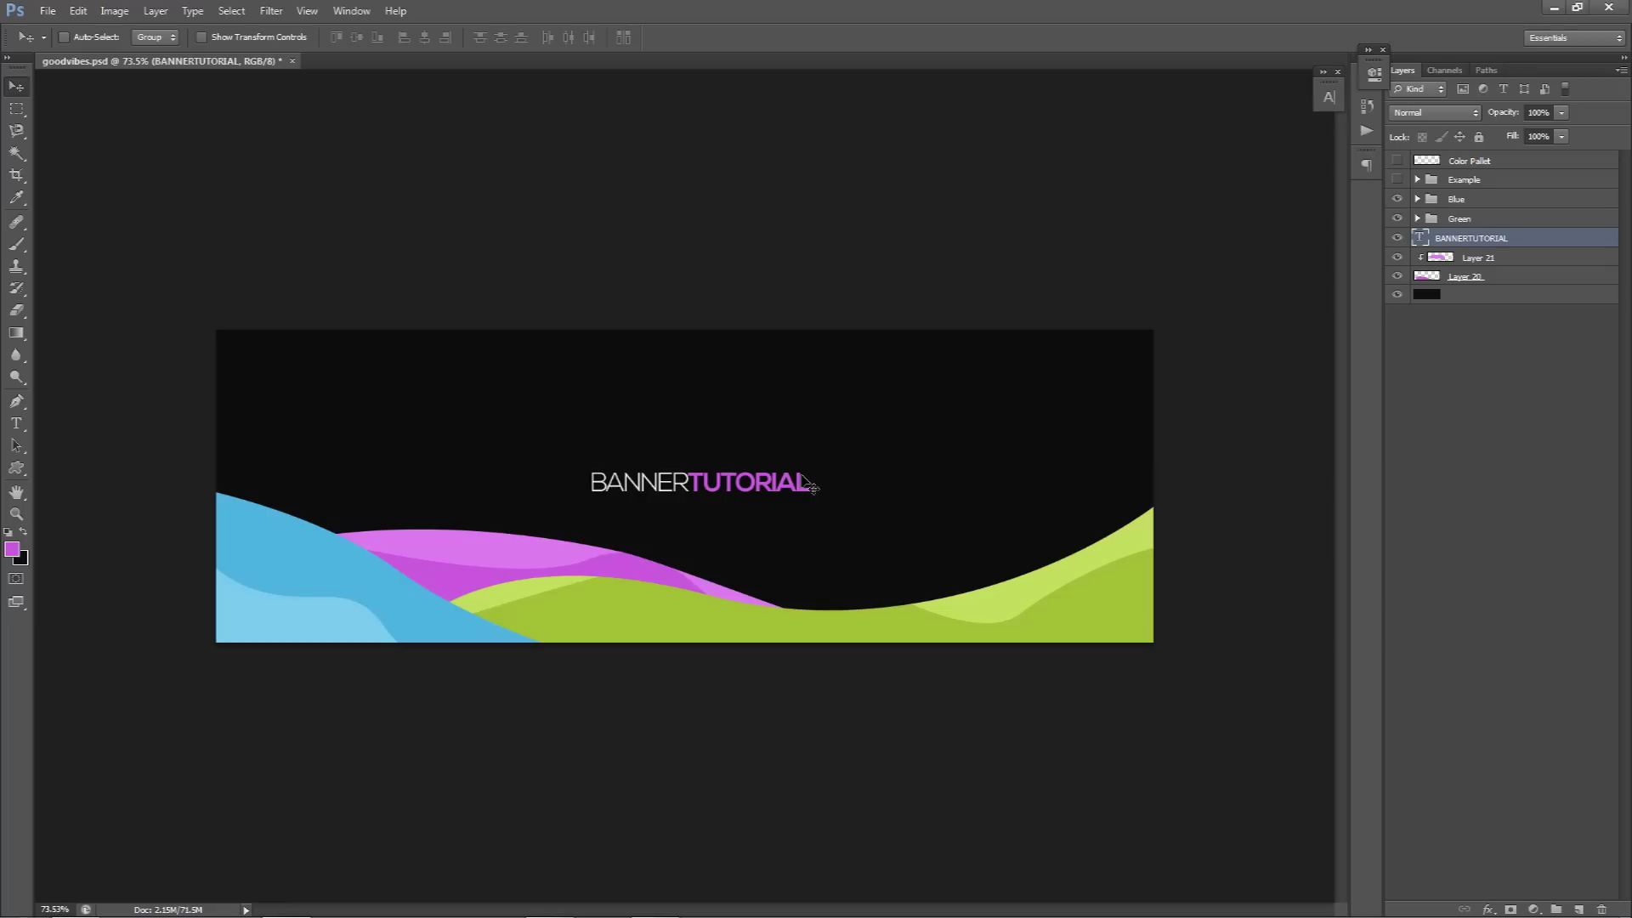
Step: Move the BANNERTUTORIAL layer above the Blue group, and briefly show the Example group for comparison
drag(1469, 240, 1399, 183)
click(1397, 180)
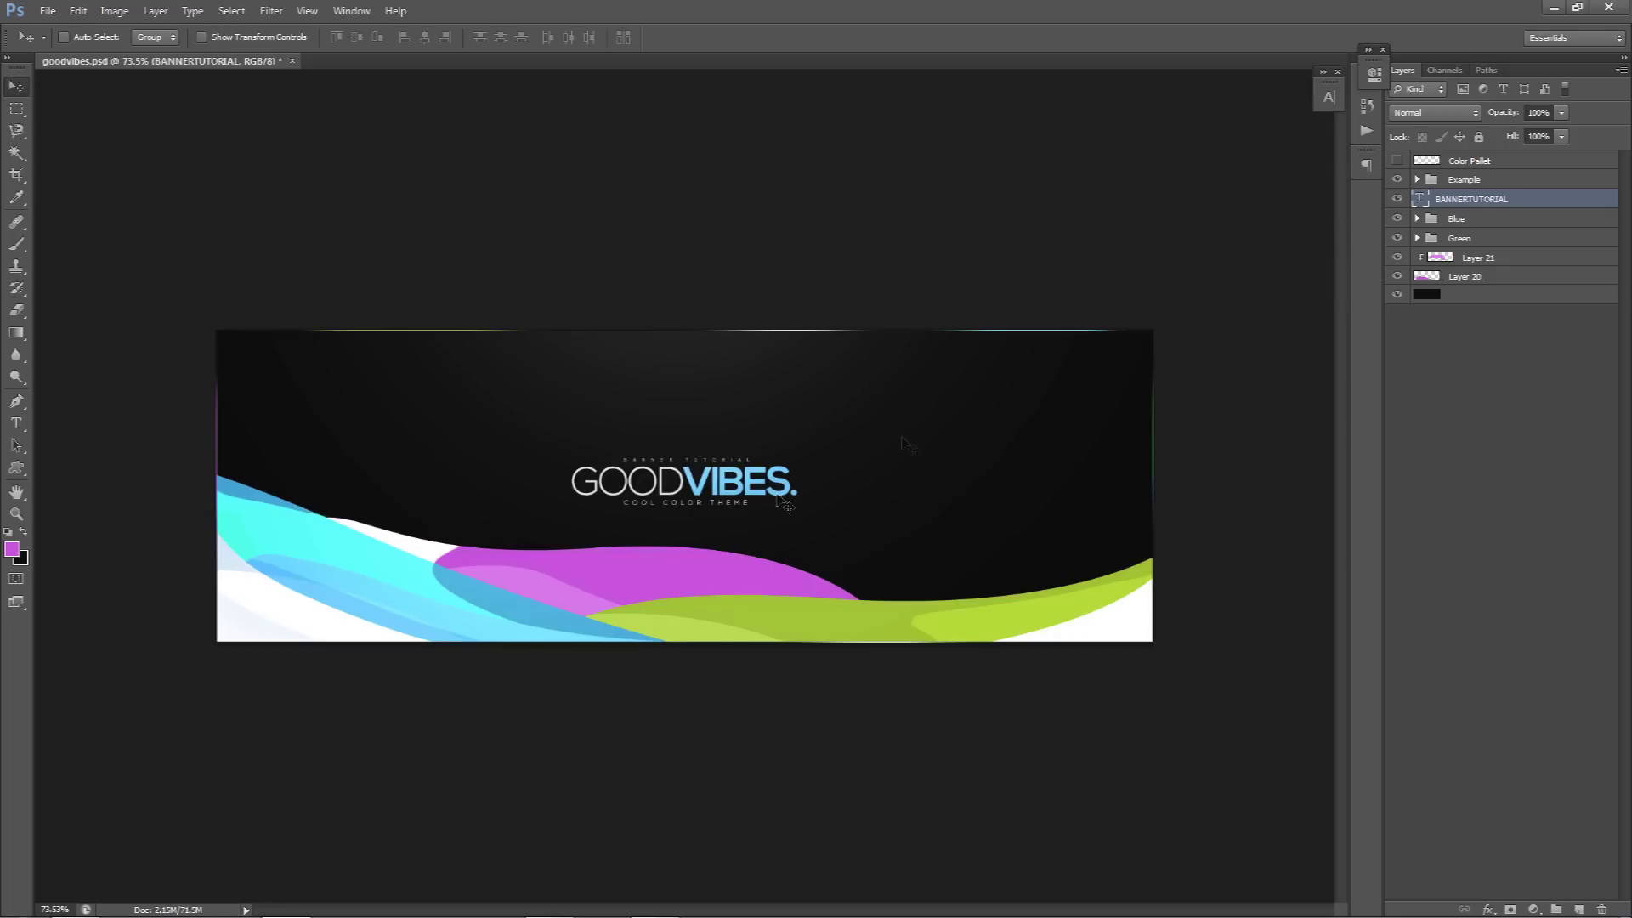
click(1397, 180)
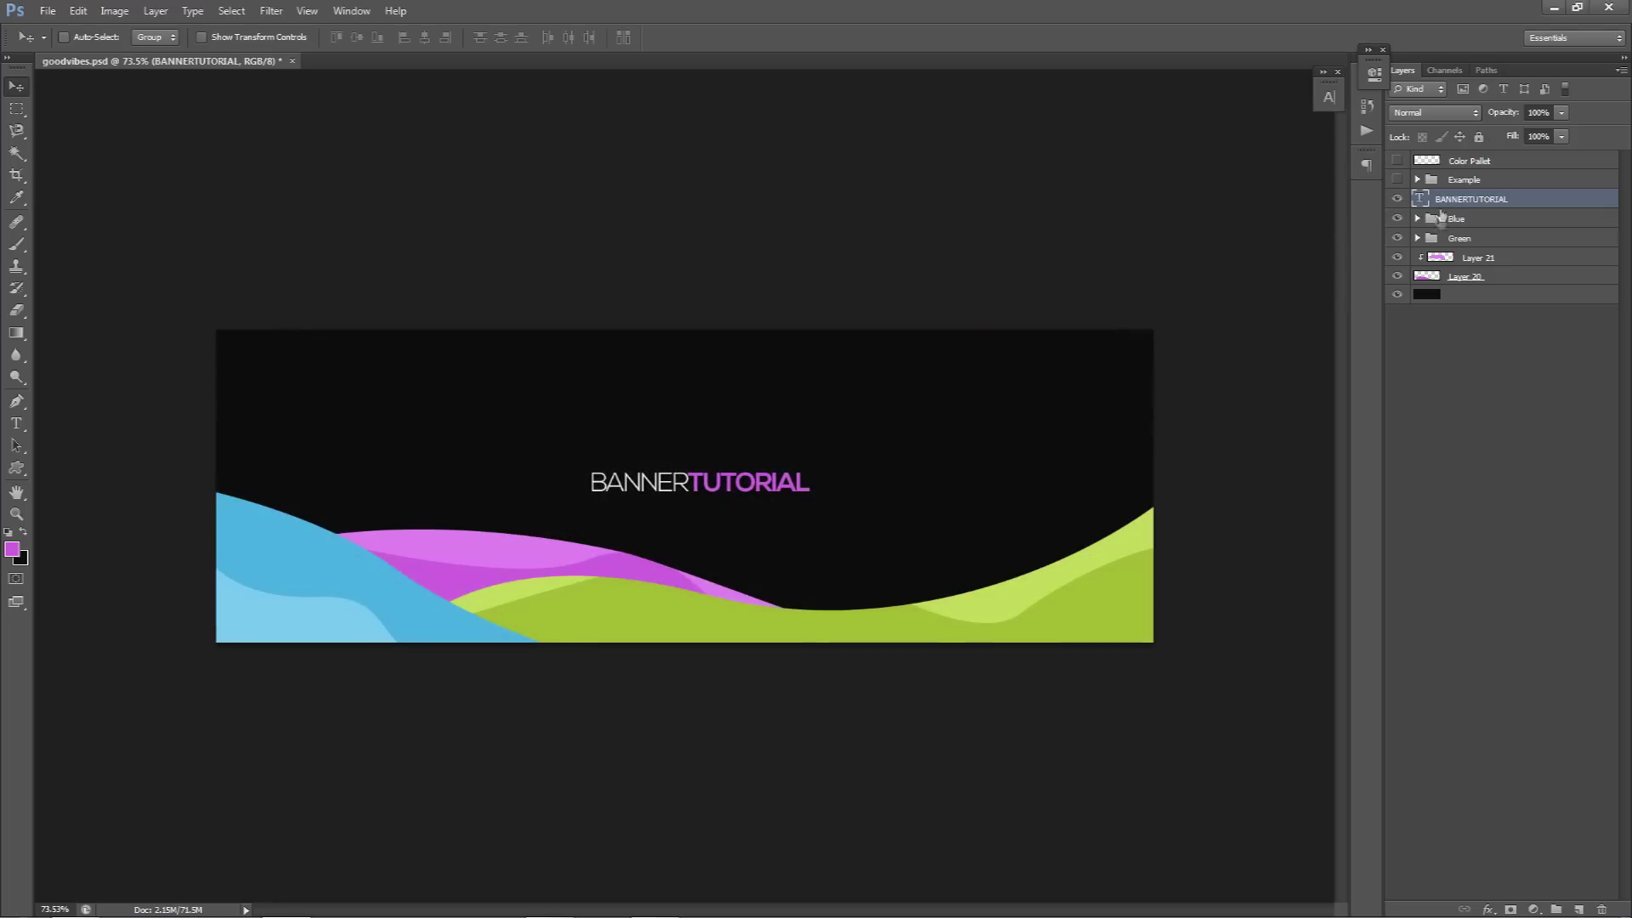
Step: Group the purple shape with its clipped highlight layer and name the group pURPLE
click(1460, 238)
click(1464, 258)
shift+click(1465, 276)
key(ctrl+g)
double_click(1471, 258)
text(pURPLE)
key(Return)
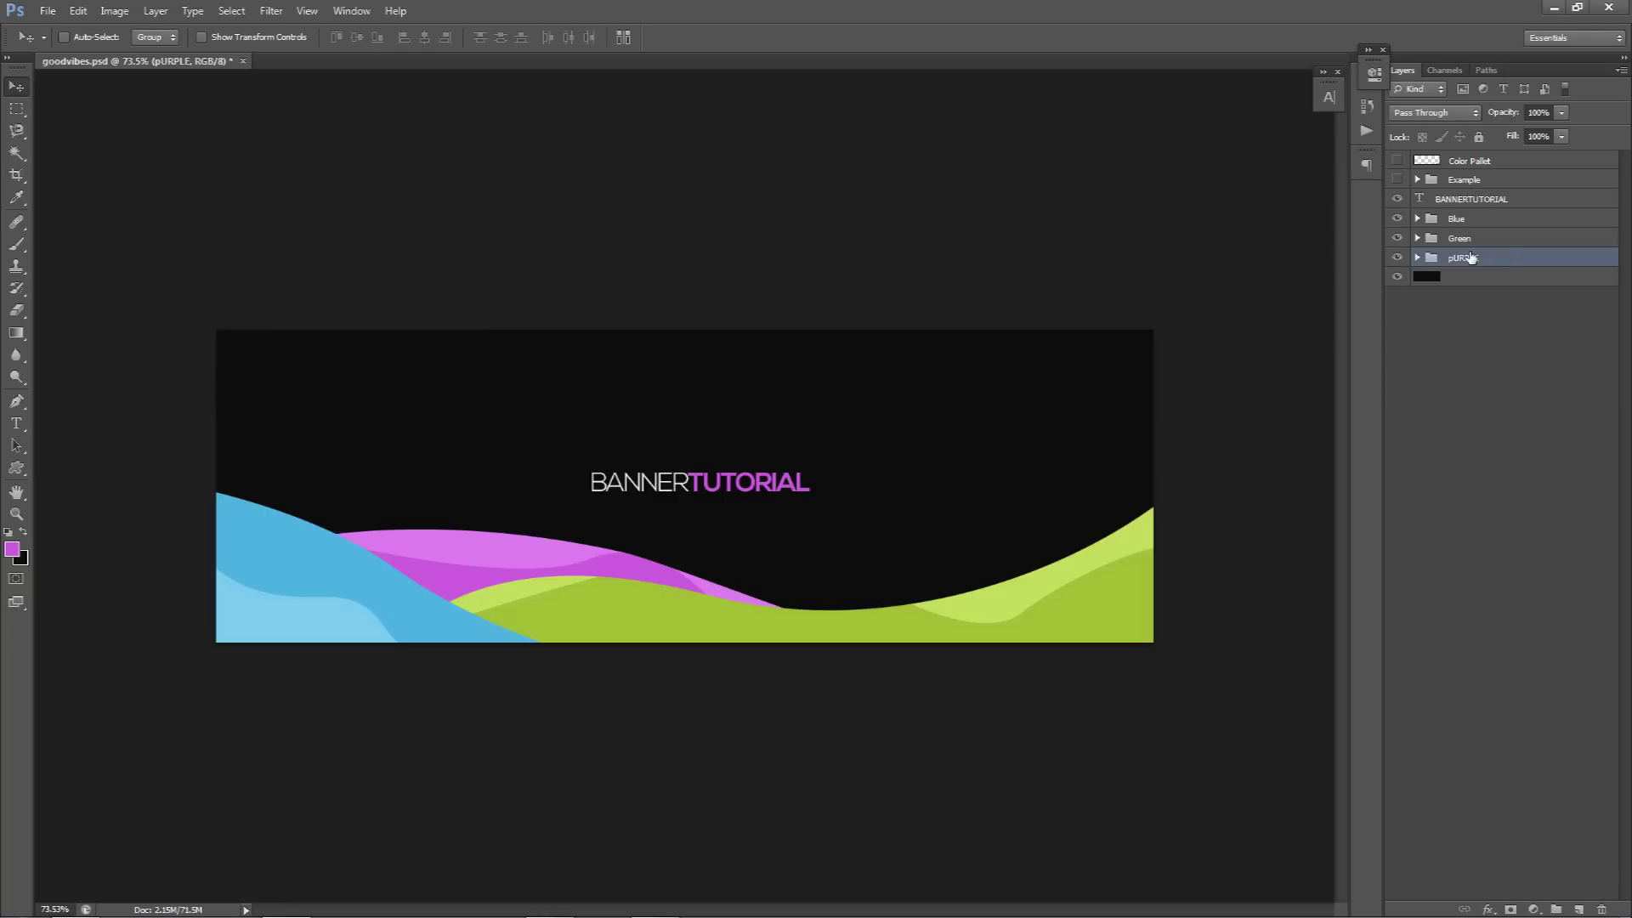
Step: Group the Blue, Green and pURPLE groups together and name the new group cOLOR
shift+click(1487, 219)
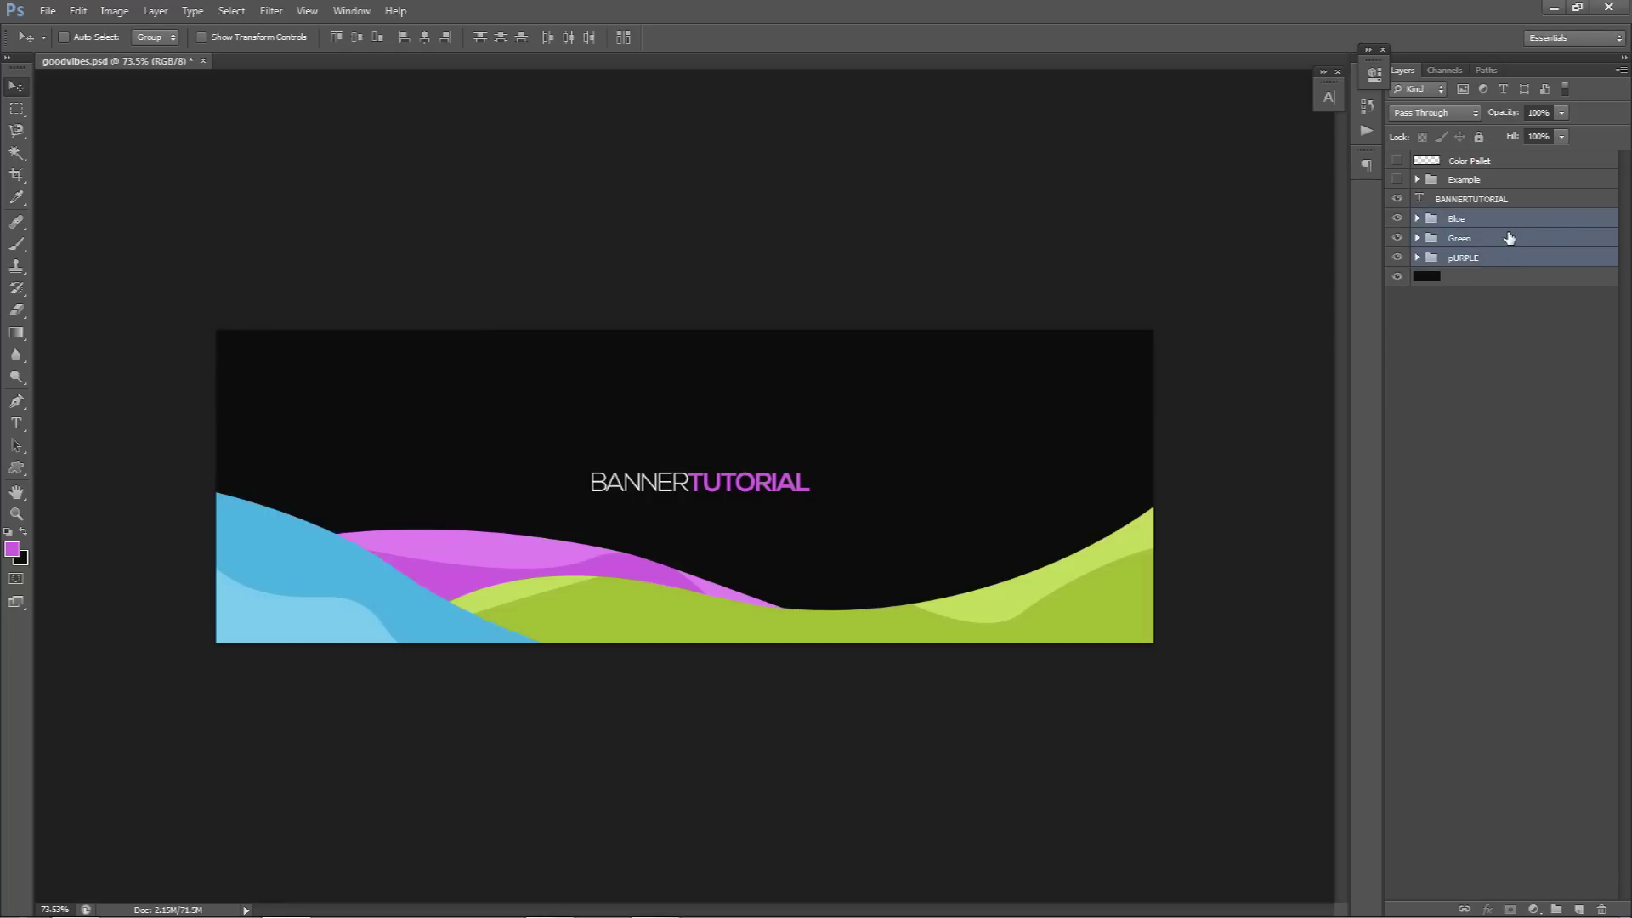
key(ctrl+g)
double_click(1462, 219)
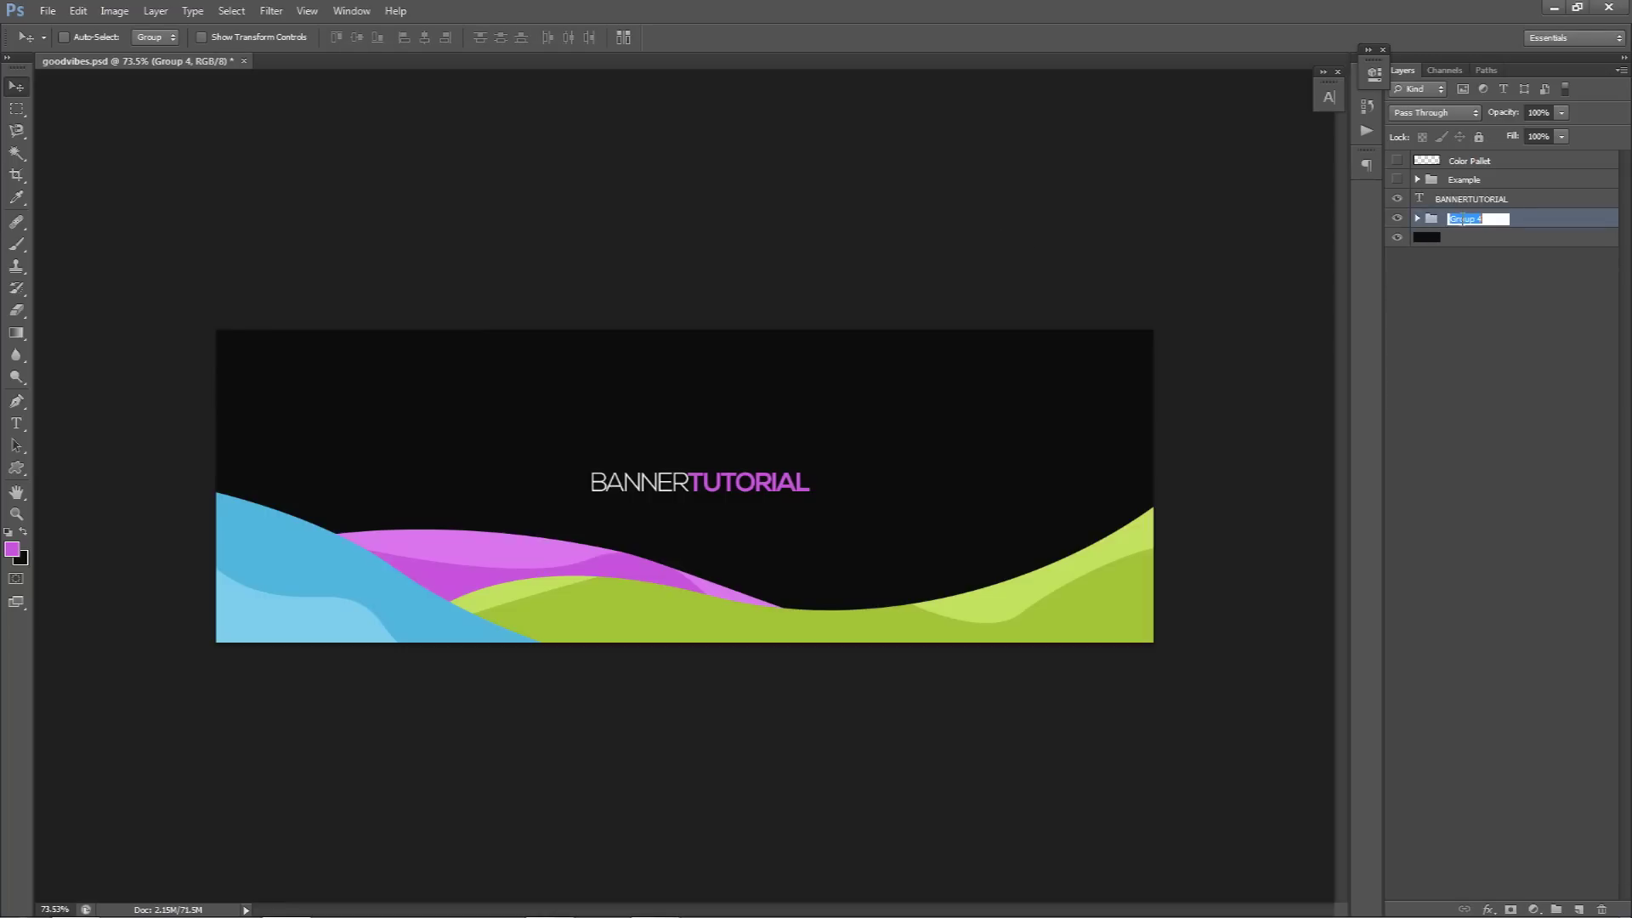
key(Return)
Step: Duplicate the cOLOR group twice, hide the original, and merge the second copy into a single layer
key(ctrl+j)
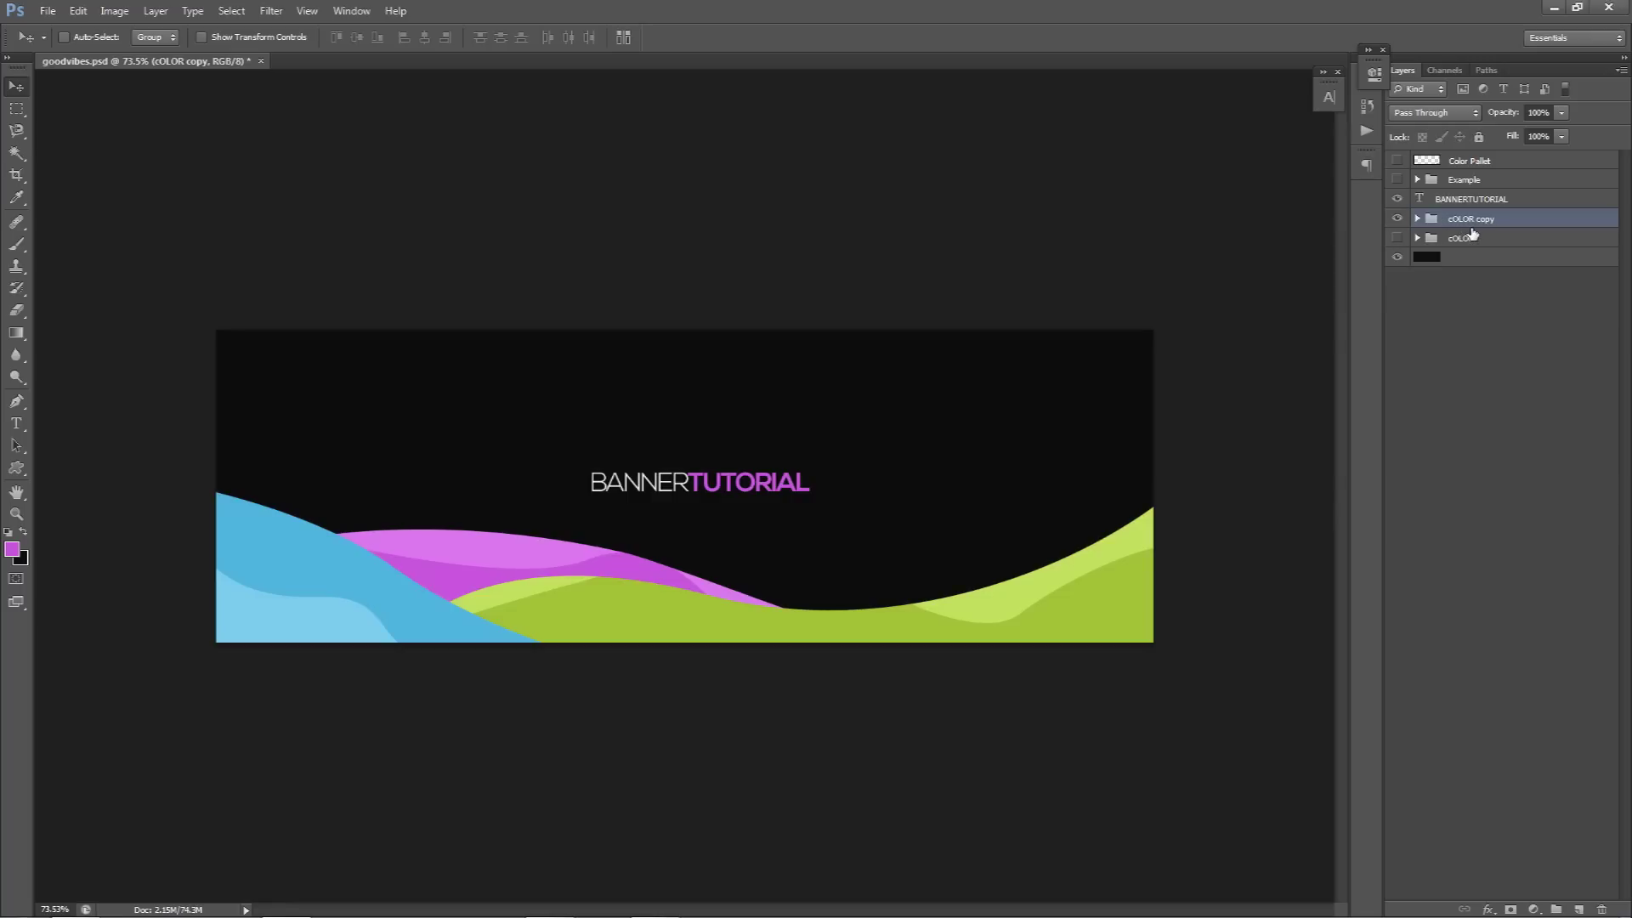
key(ctrl+j)
key(ctrl+e)
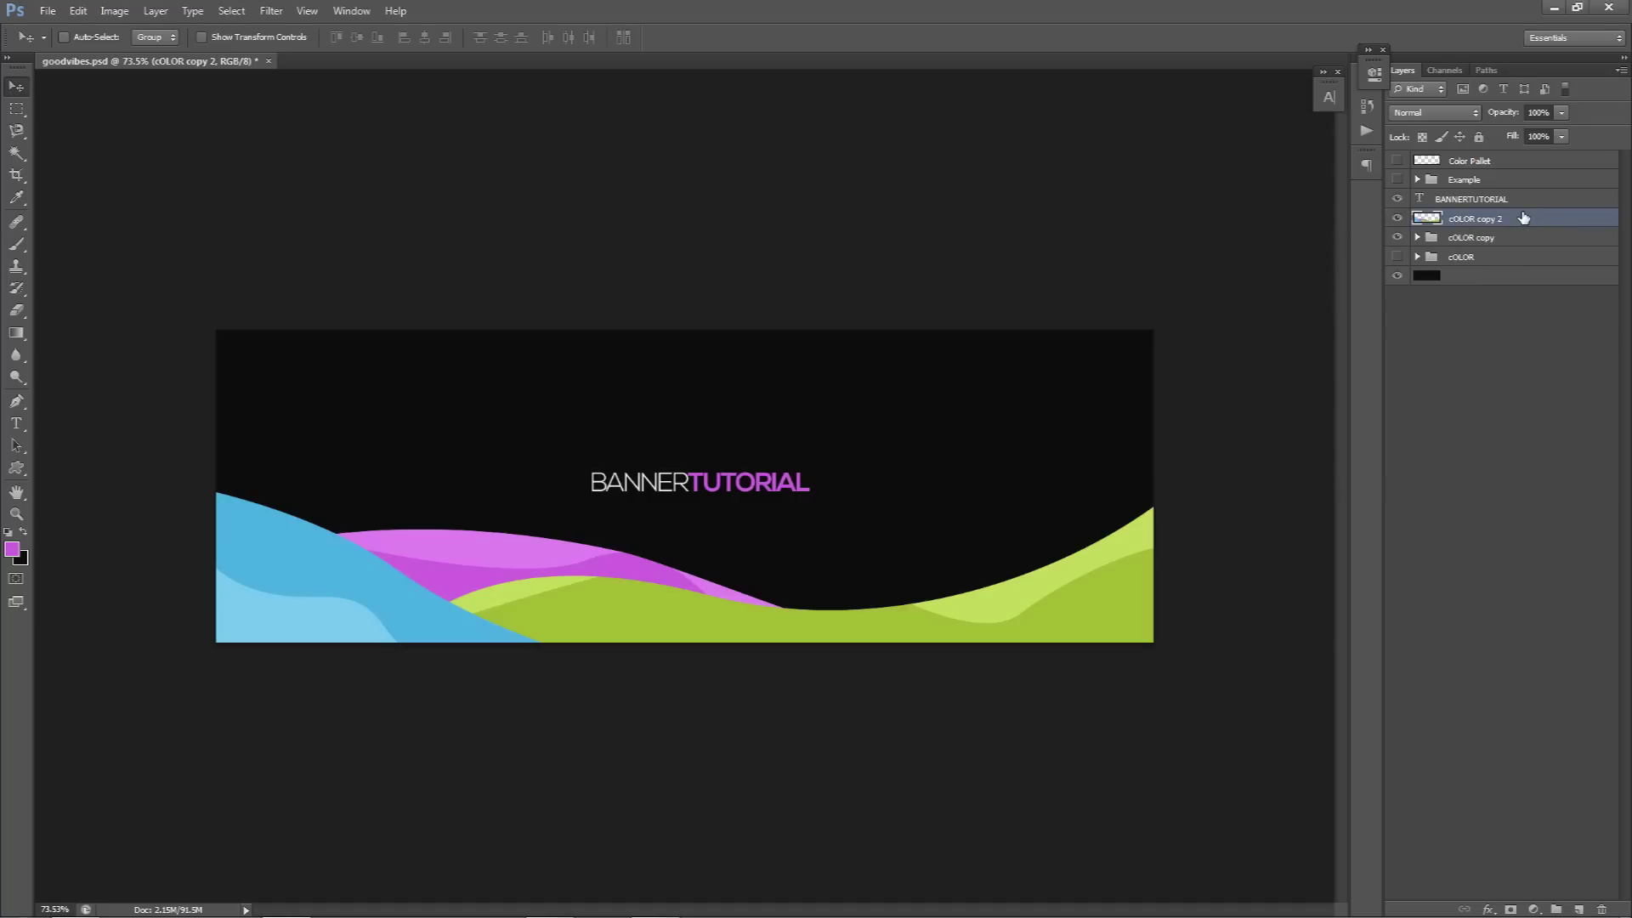
Step: Open the merged cOLOR copy 2 layer in the Liquify filter
click(271, 10)
click(296, 126)
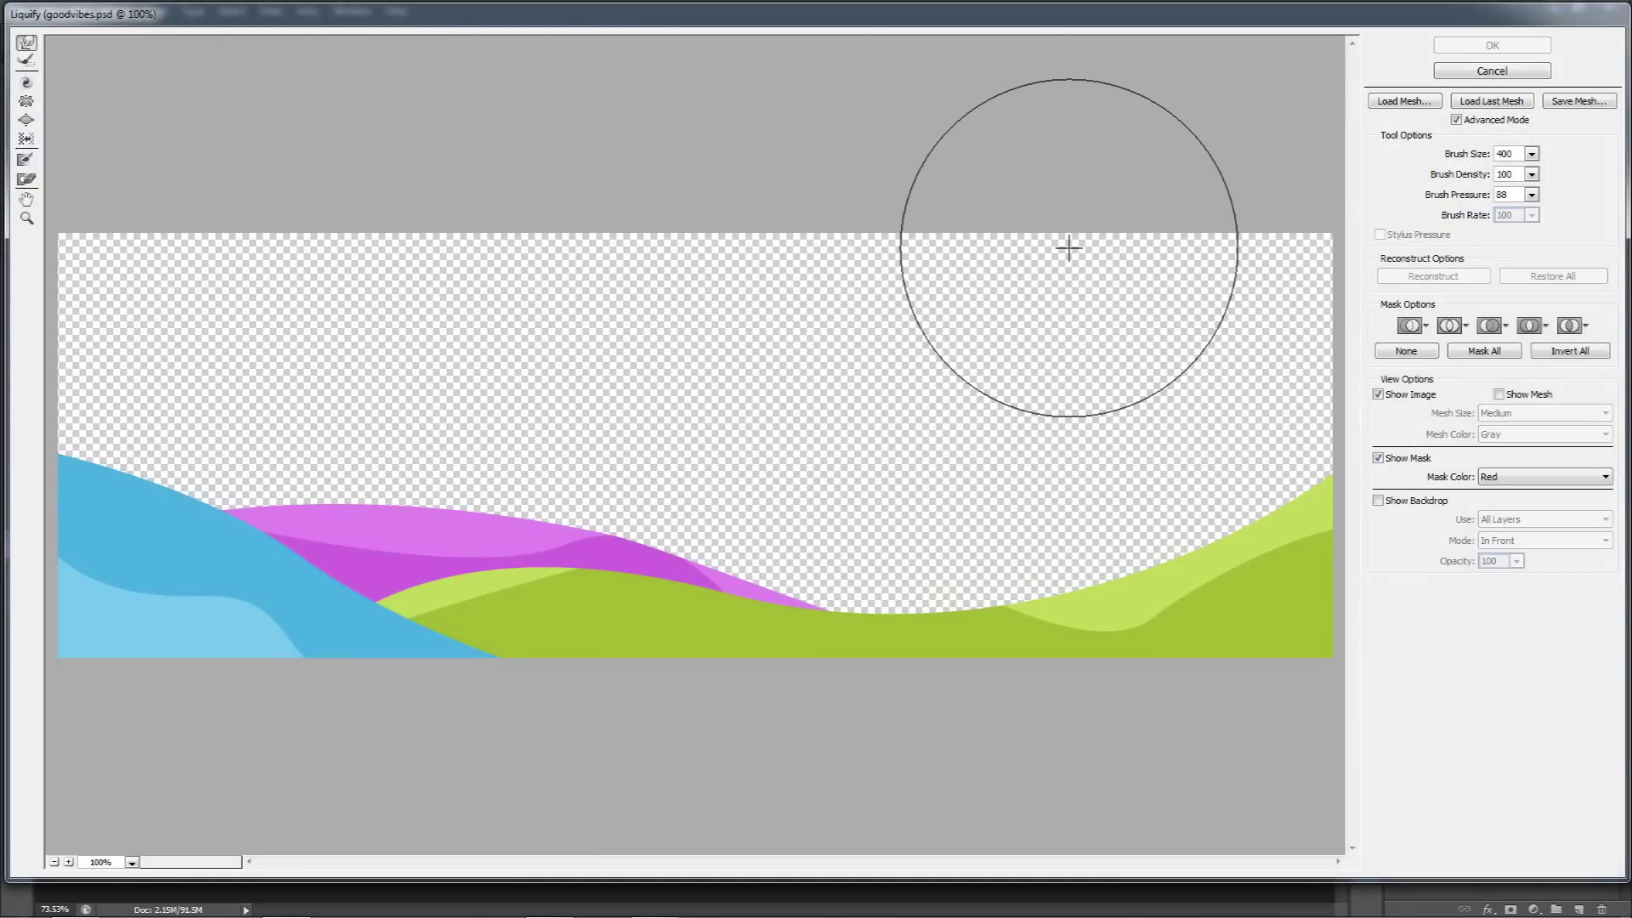
mouse_move(1069, 247)
mouse_down()
mouse_move(692, 584)
mouse_move(703, 400)
mouse_up()
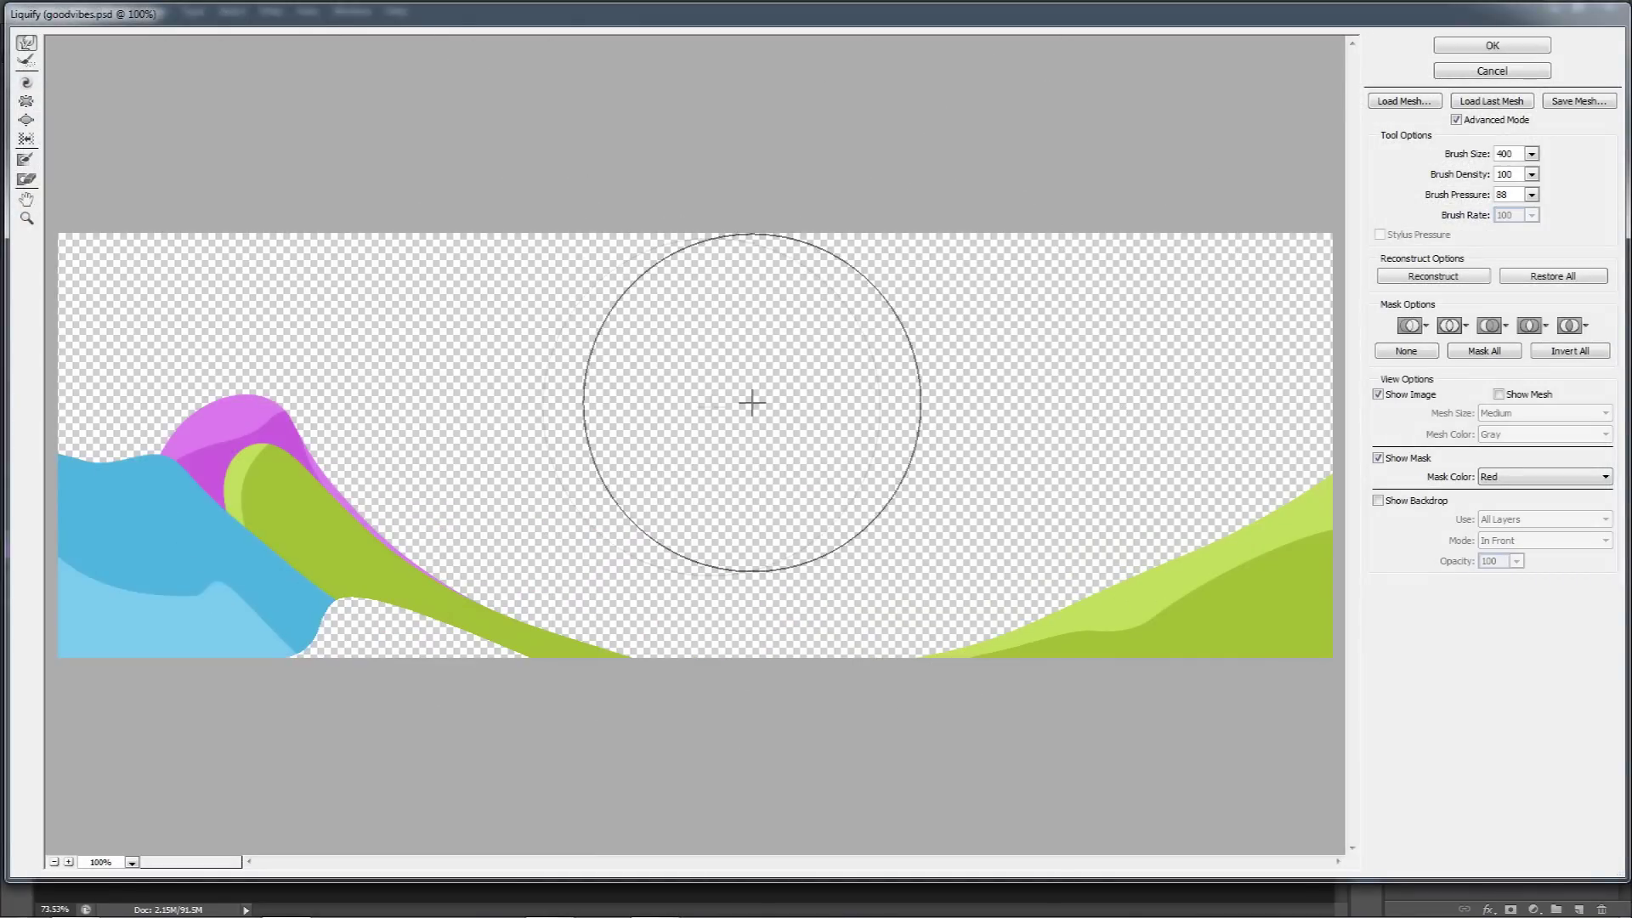
key(ctrl+z)
drag(983, 448, 273, 539)
drag(1061, 434, 350, 295)
key(ctrl+z)
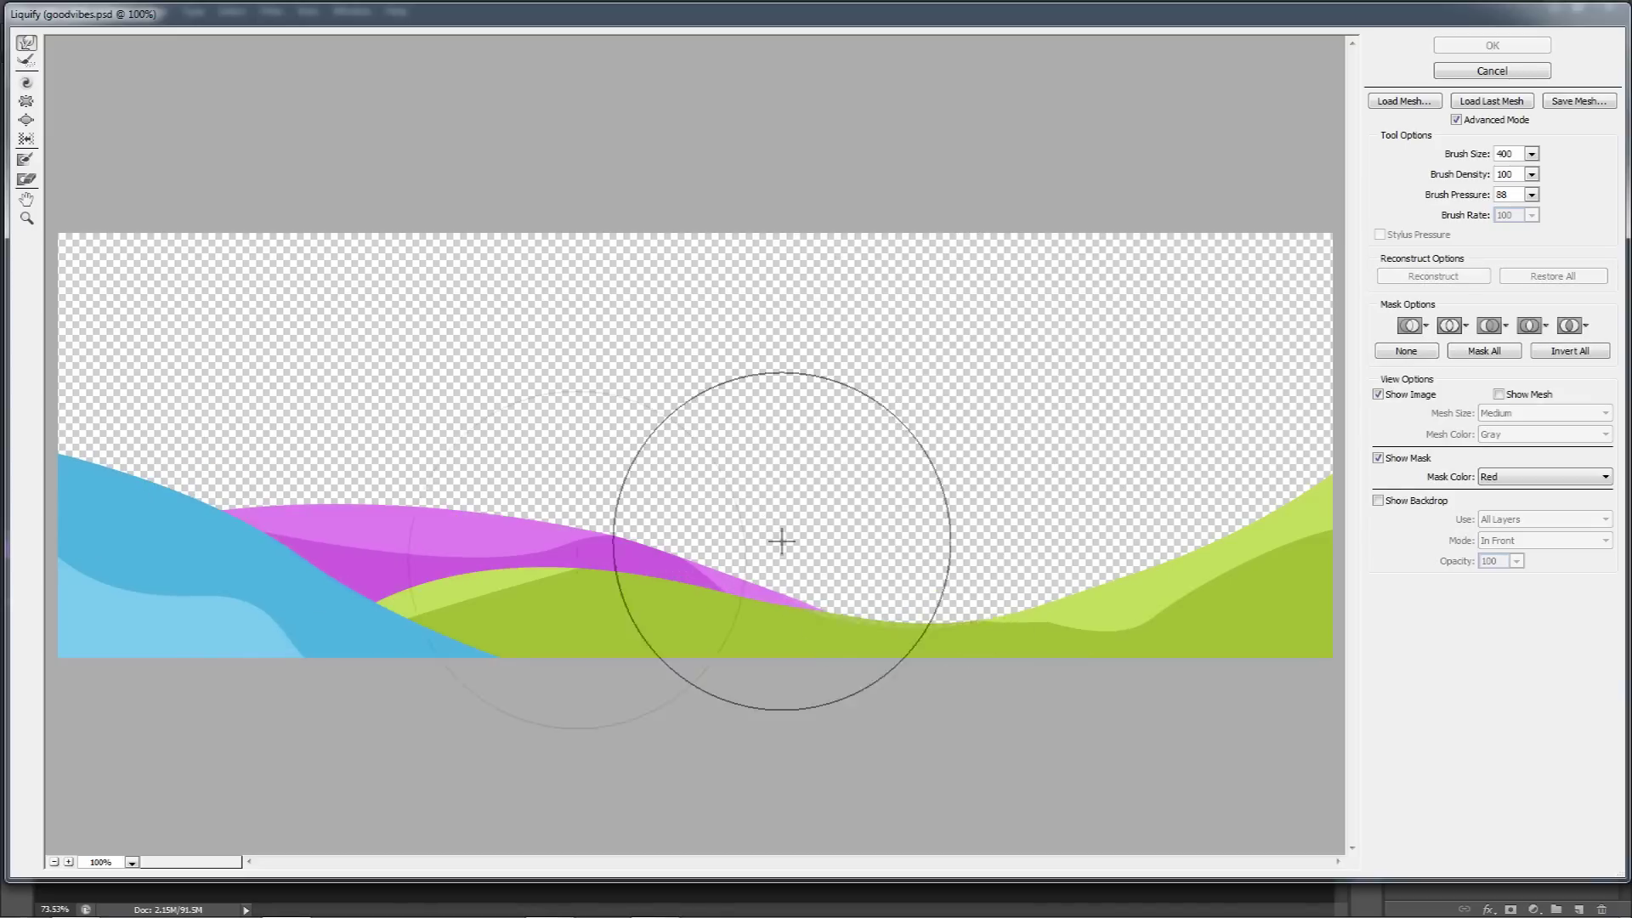
Step: Push the purple, green and blue waves down and to the left with the size 400 warp brush, undoing the last stroke
drag(901, 503, 611, 331)
drag(925, 448, 288, 390)
mouse_move(951, 381)
mouse_down()
mouse_move(244, 453)
mouse_move(255, 417)
mouse_up()
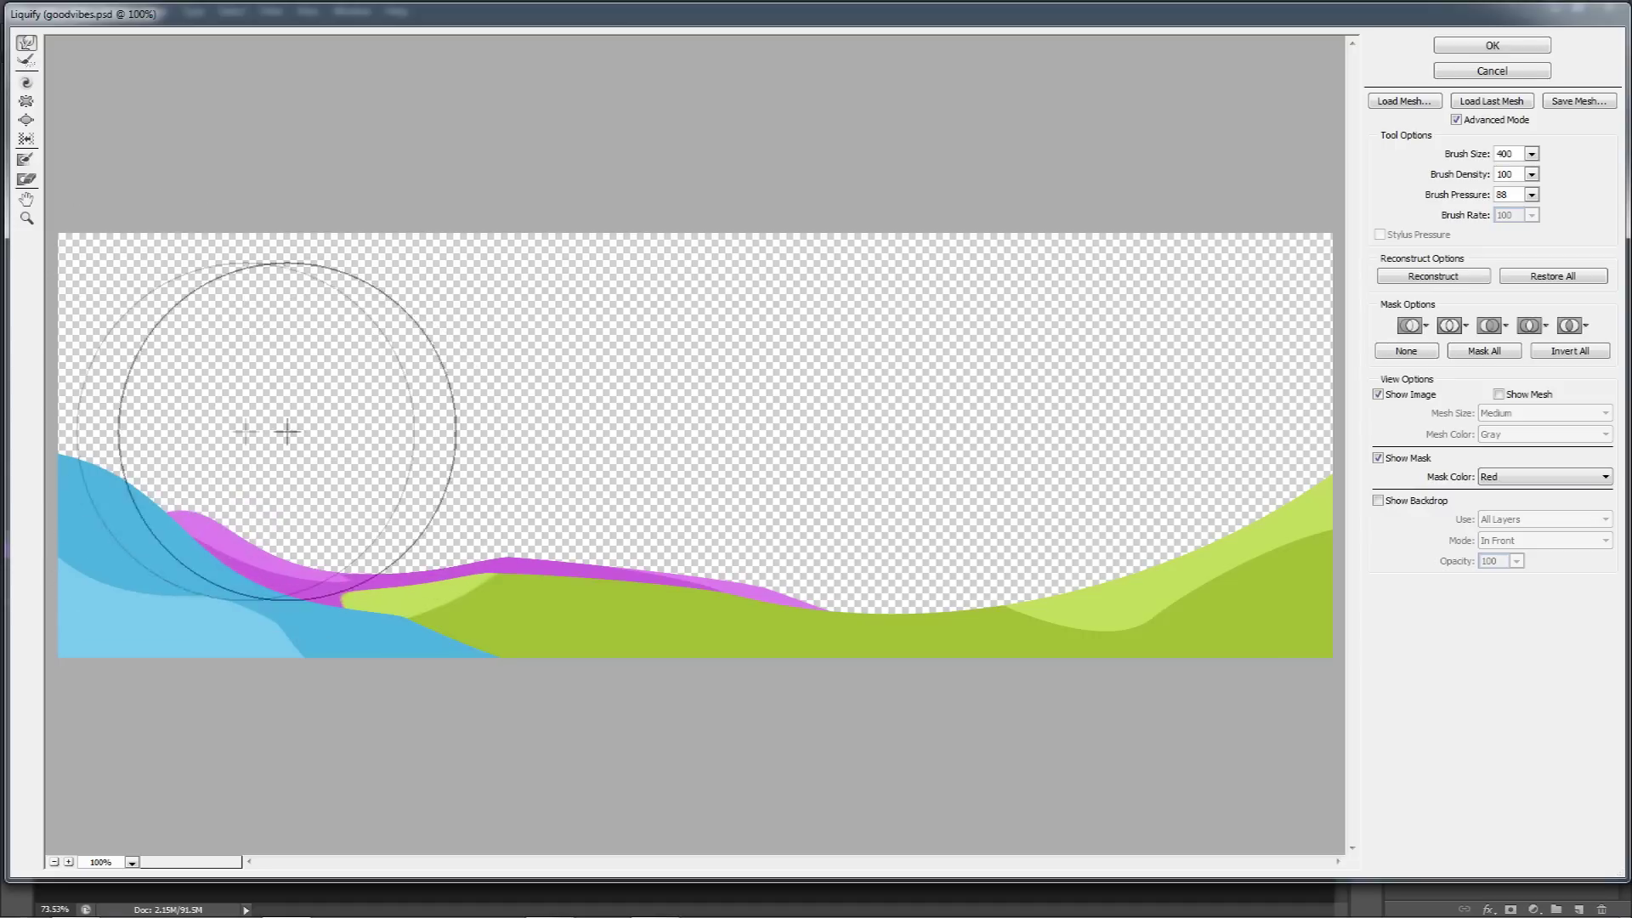
drag(459, 408, 532, 558)
key(ctrl+alt+z)
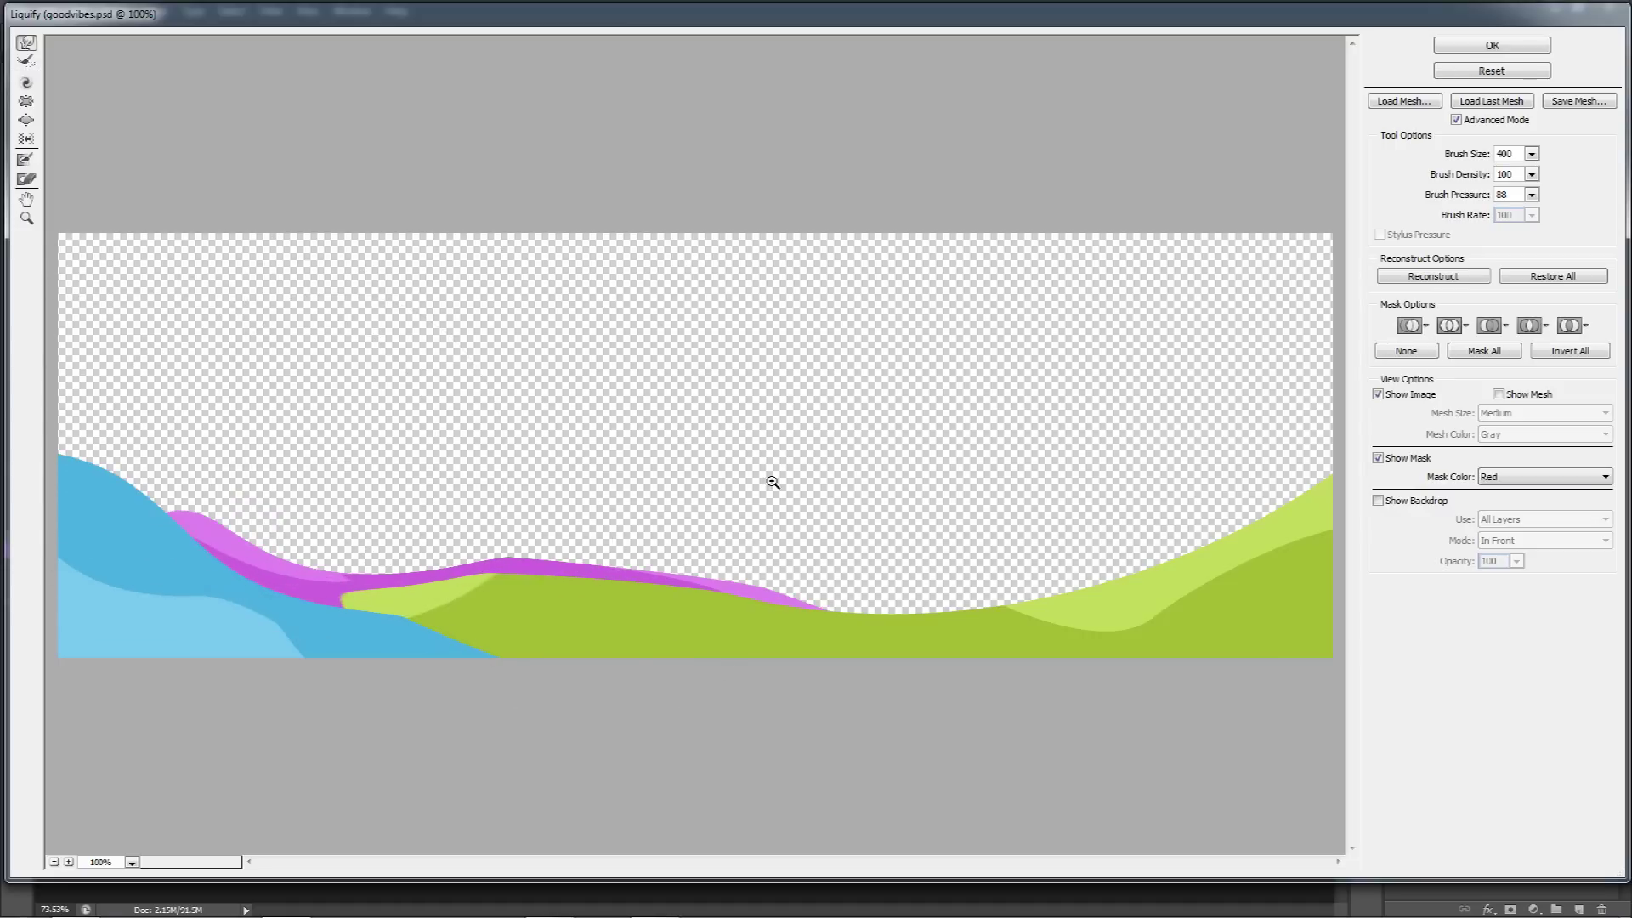
Step: Reshape the purple wave and the green hump's rounded end with further leftward warp strokes
mouse_move(820, 499)
mouse_down()
mouse_move(409, 547)
mouse_move(245, 353)
mouse_move(513, 512)
mouse_move(64, 481)
mouse_move(591, 424)
mouse_move(601, 514)
mouse_move(182, 375)
mouse_up()
drag(794, 430, 226, 510)
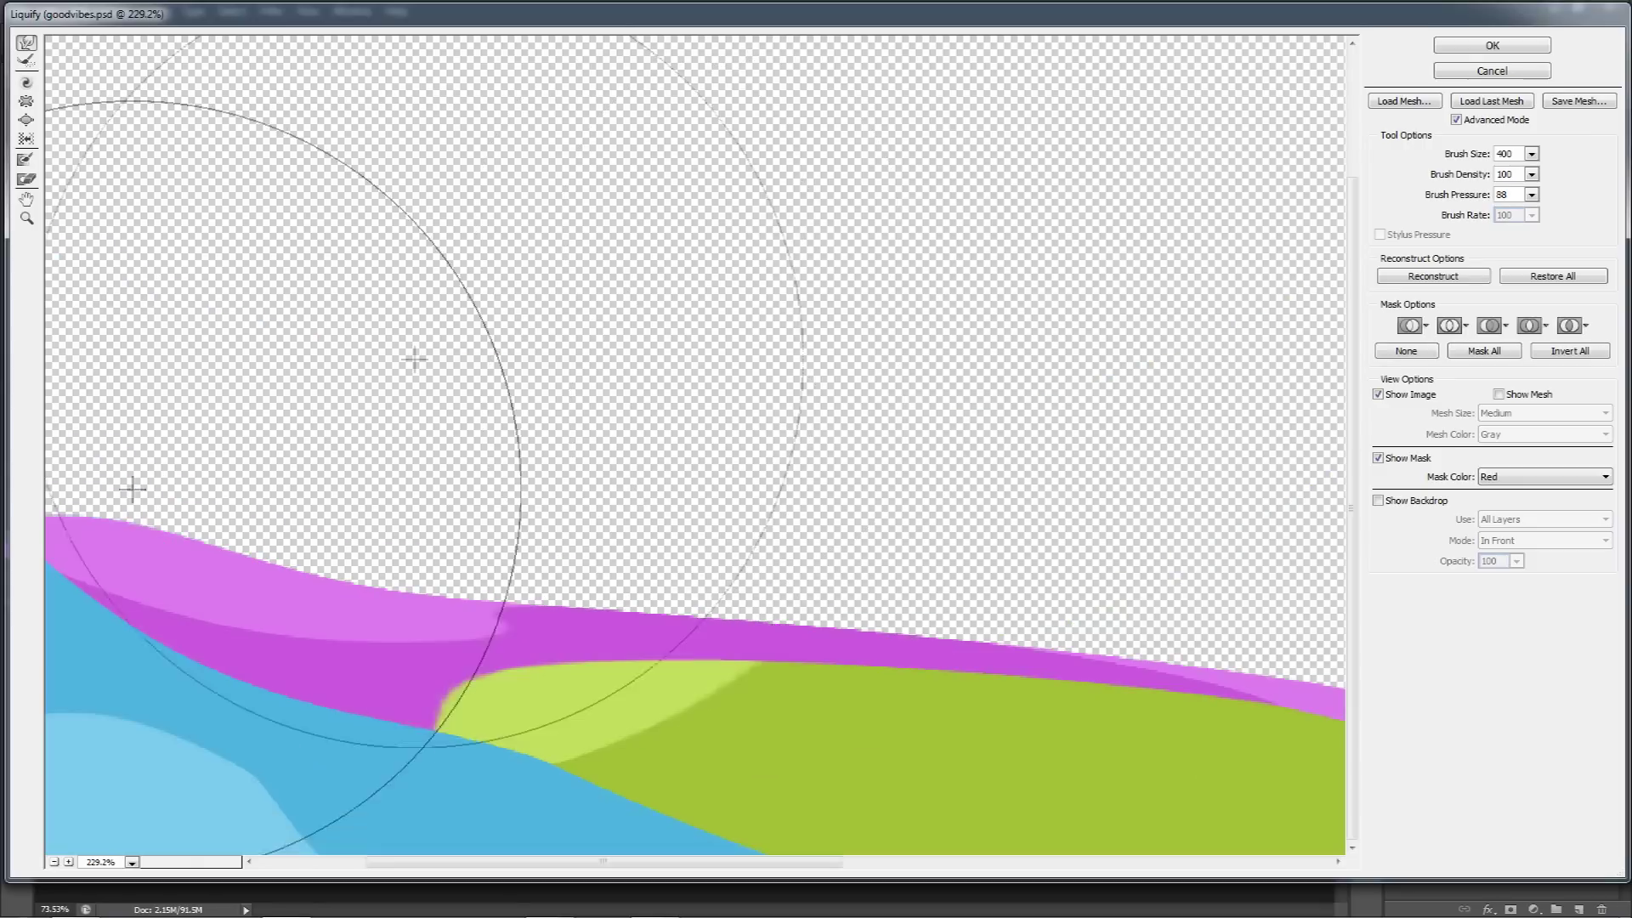
key(alt)
drag(419, 862, 368, 862)
key(ctrl+1)
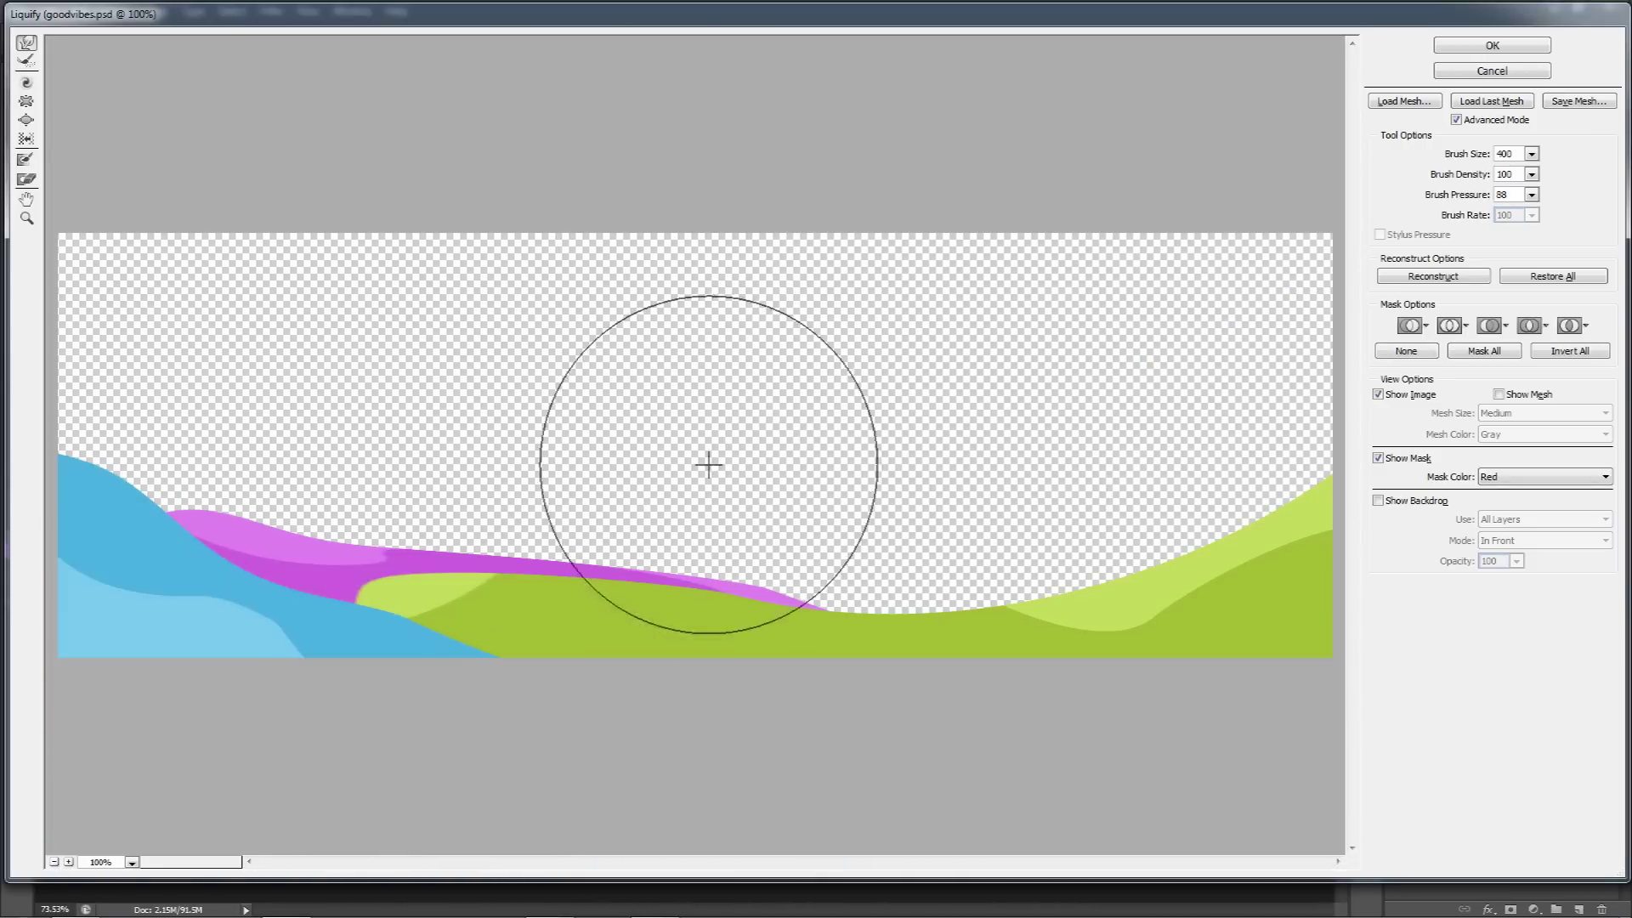
Step: Sweep the blue, purple and green waves far left into a thin low band and apply the Liquify filter
mouse_move(708, 465)
mouse_down()
mouse_move(406, 519)
mouse_move(211, 419)
mouse_up()
key(ctrl+z)
key(ctrl+z)
mouse_move(455, 414)
mouse_down()
mouse_move(536, 485)
mouse_move(255, 366)
mouse_up()
key(ctrl+space)
key(ctrl+z)
mouse_move(799, 596)
mouse_down()
mouse_move(364, 564)
mouse_move(262, 439)
mouse_move(532, 513)
mouse_move(226, 456)
mouse_up()
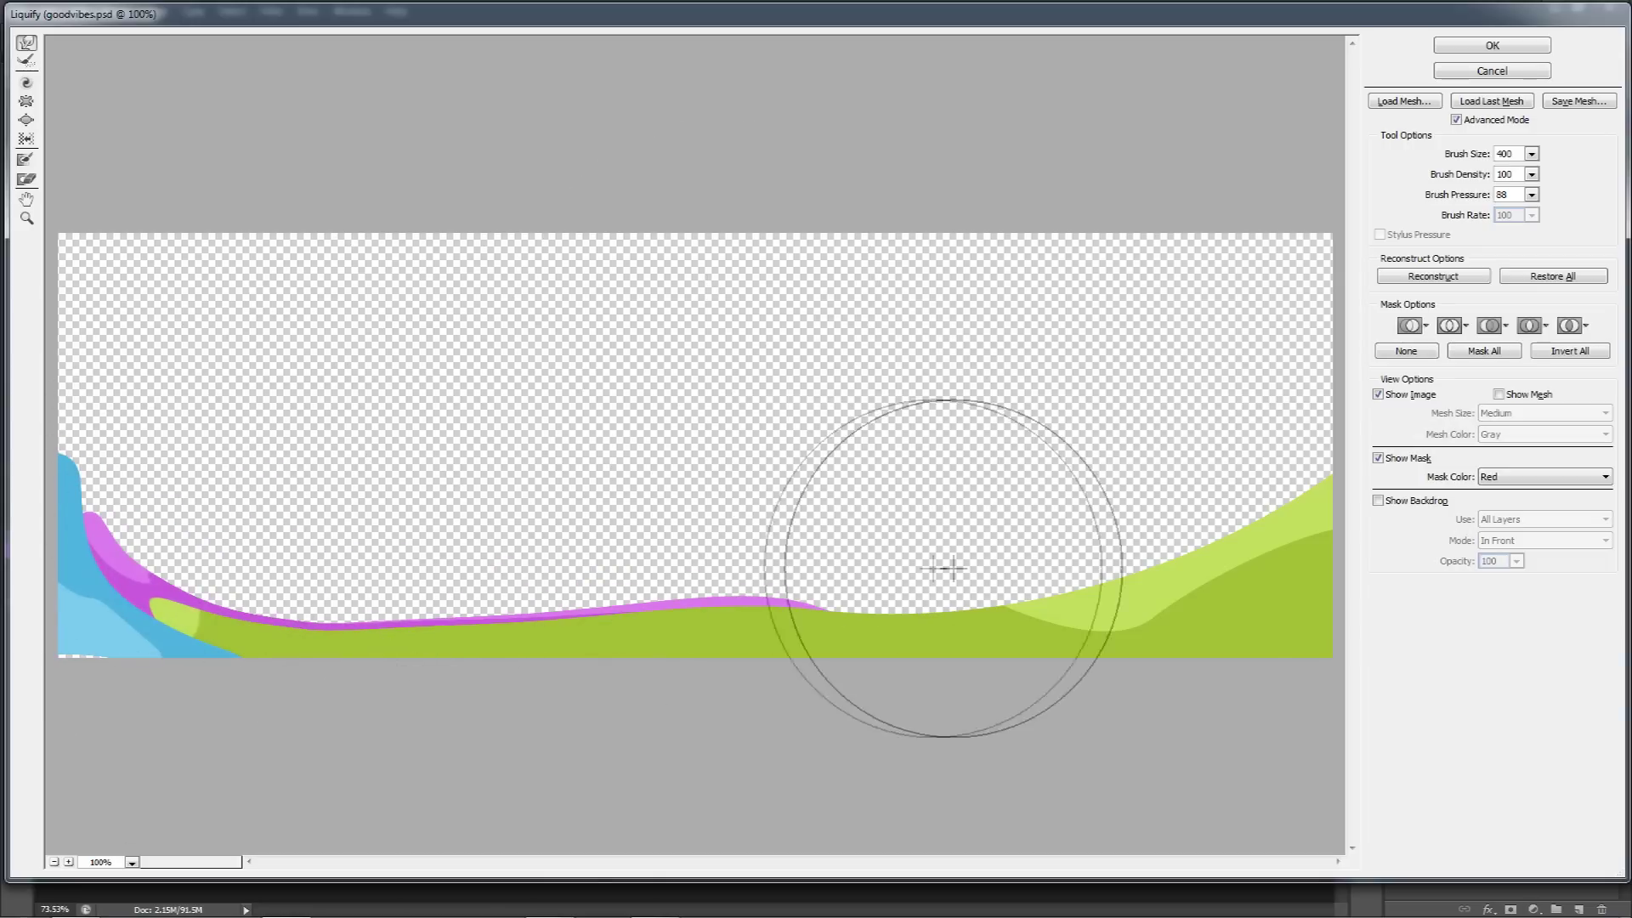
click(1507, 153)
click(1514, 174)
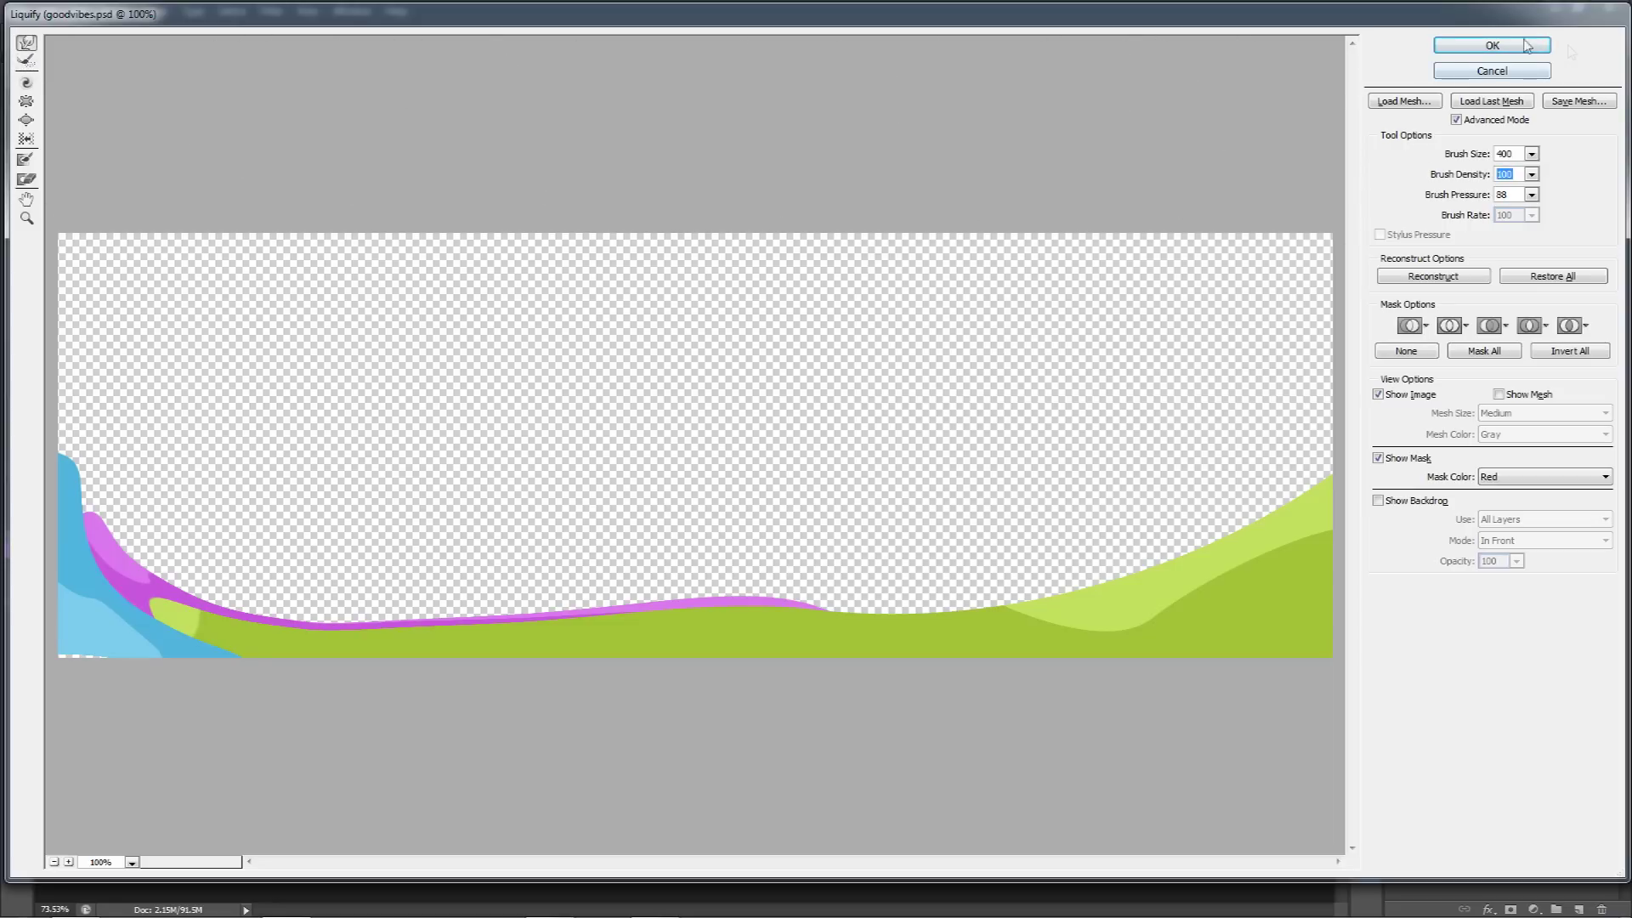
click(1492, 45)
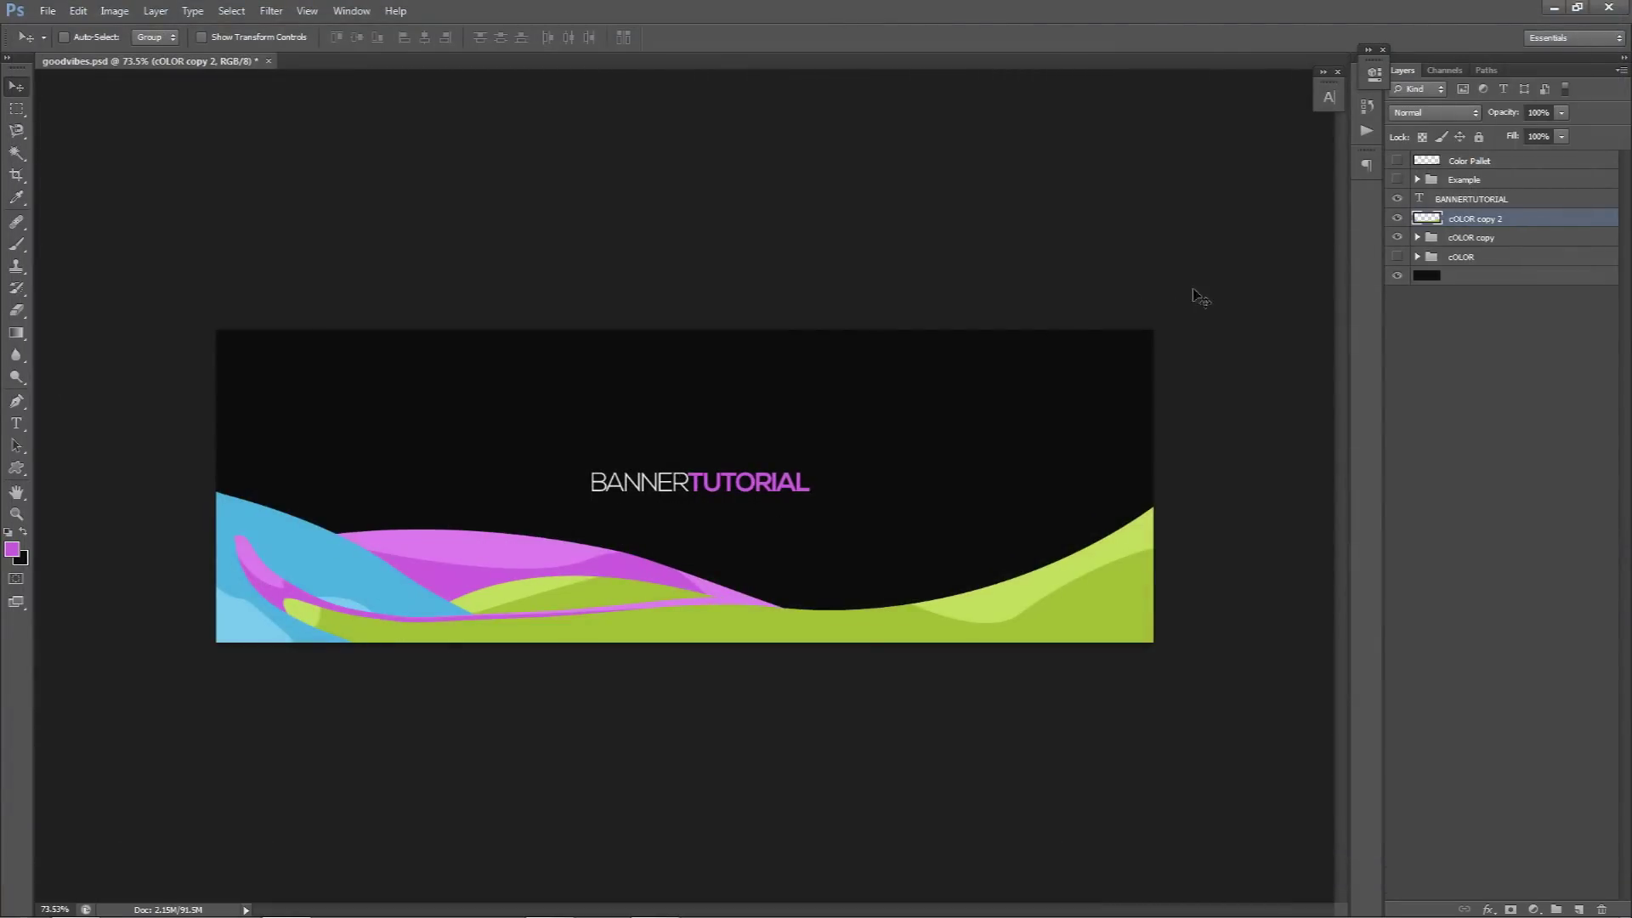
Step: Set the blend mode of the liquified cOLOR copy 2 layer to Divide
click(1433, 115)
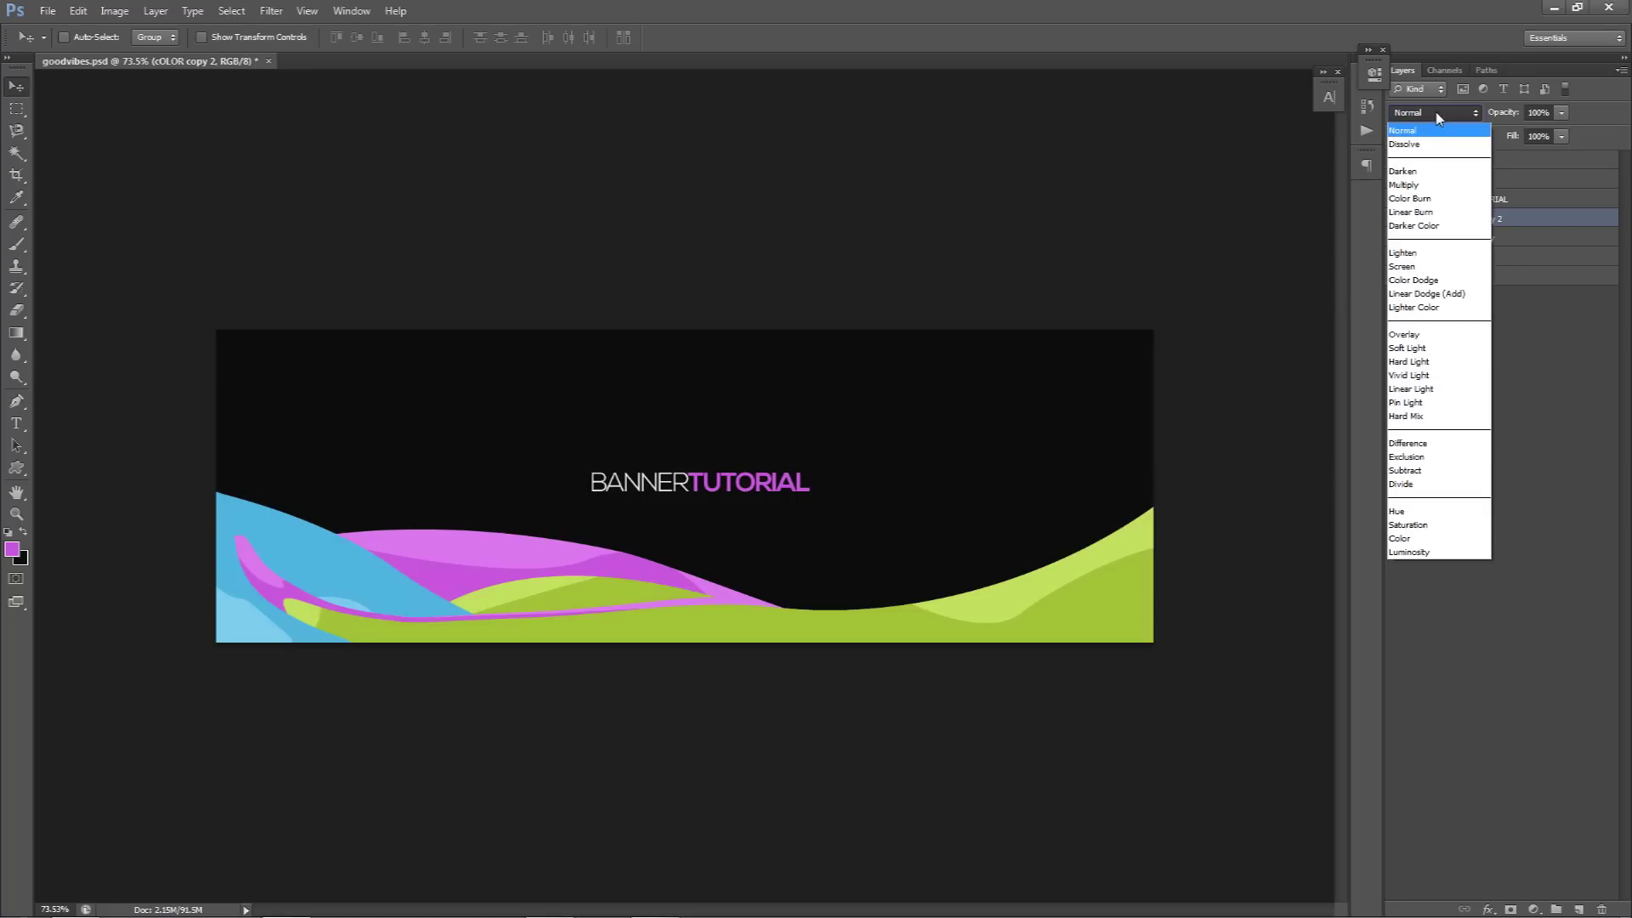
click(1403, 484)
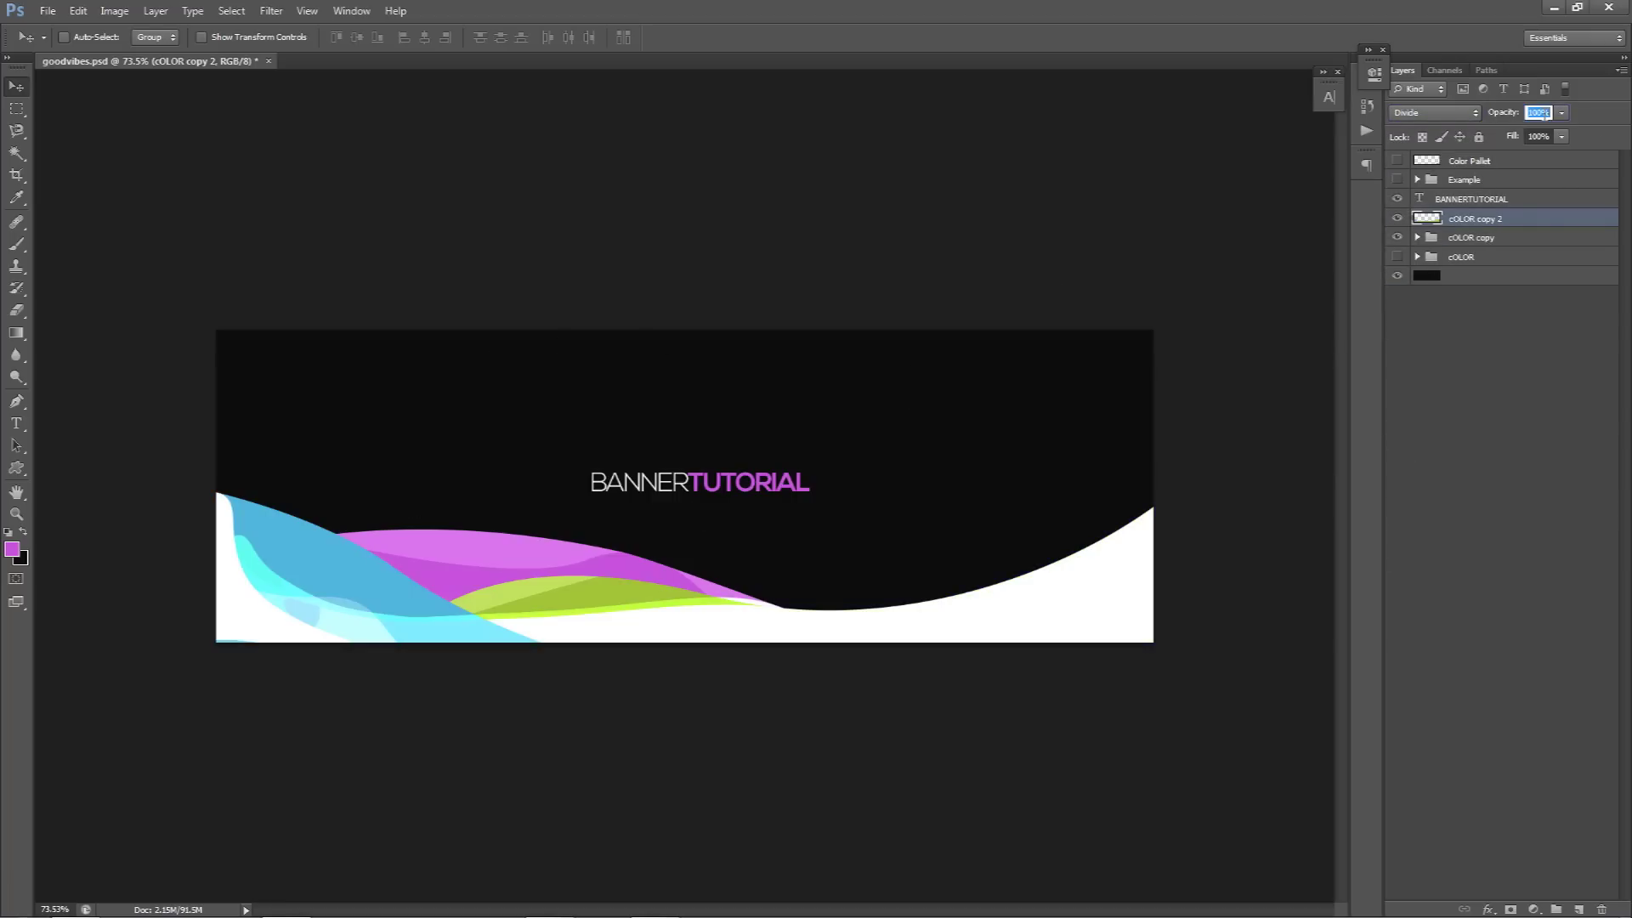
Step: Set the cOLOR copy 2 layer's opacity to 45%, after trying 35%
text(35)
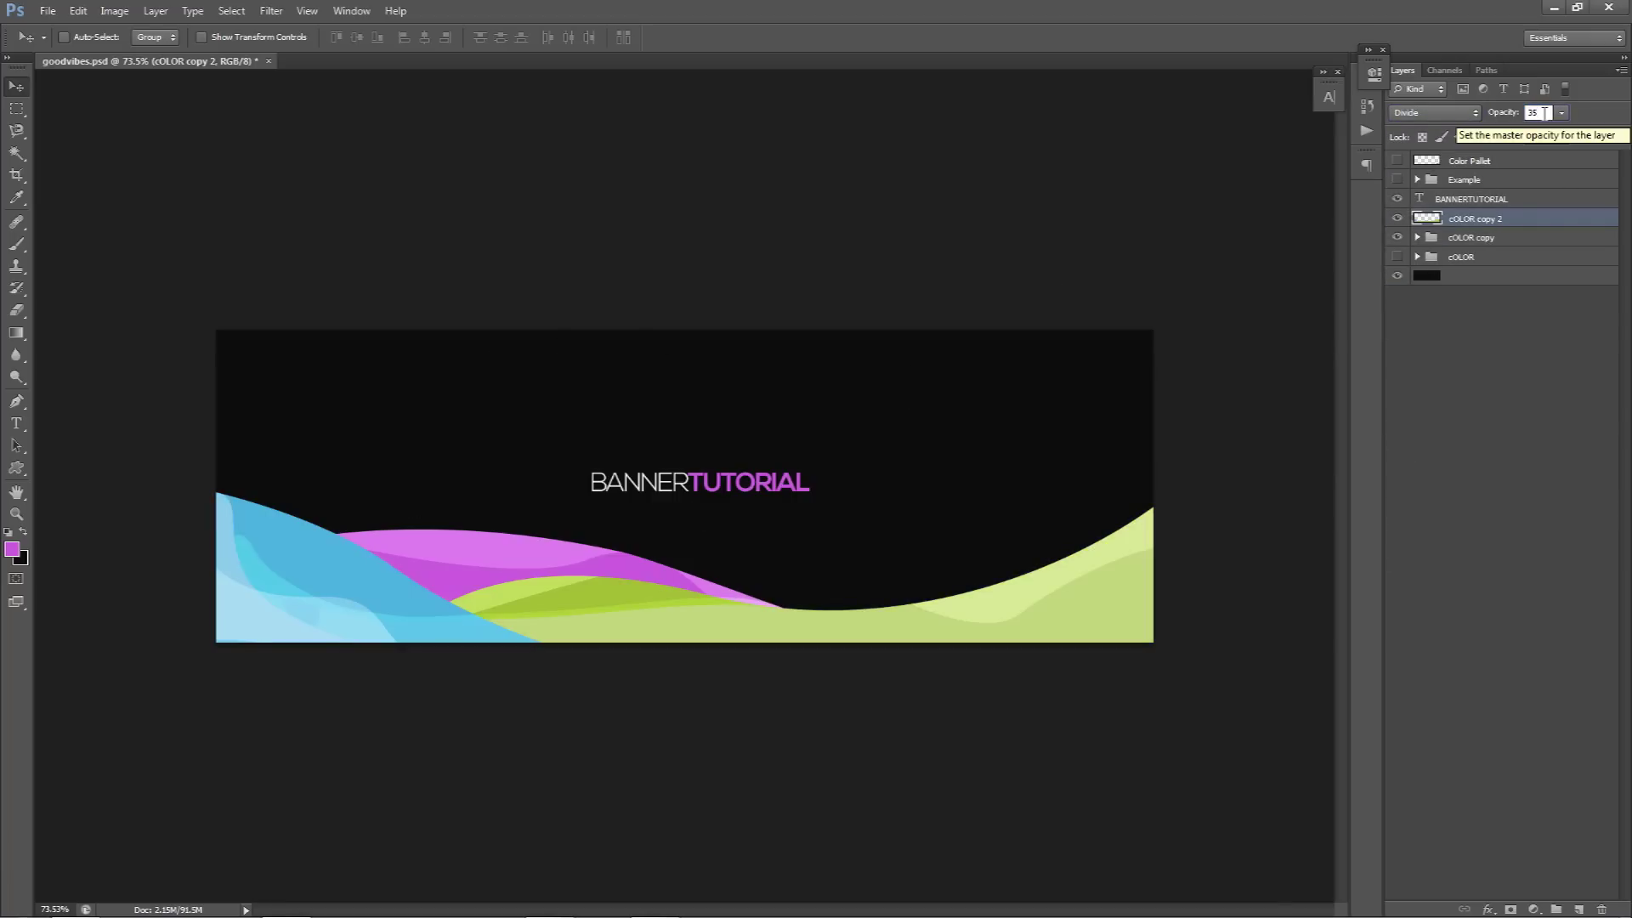
key(Return)
text(45)
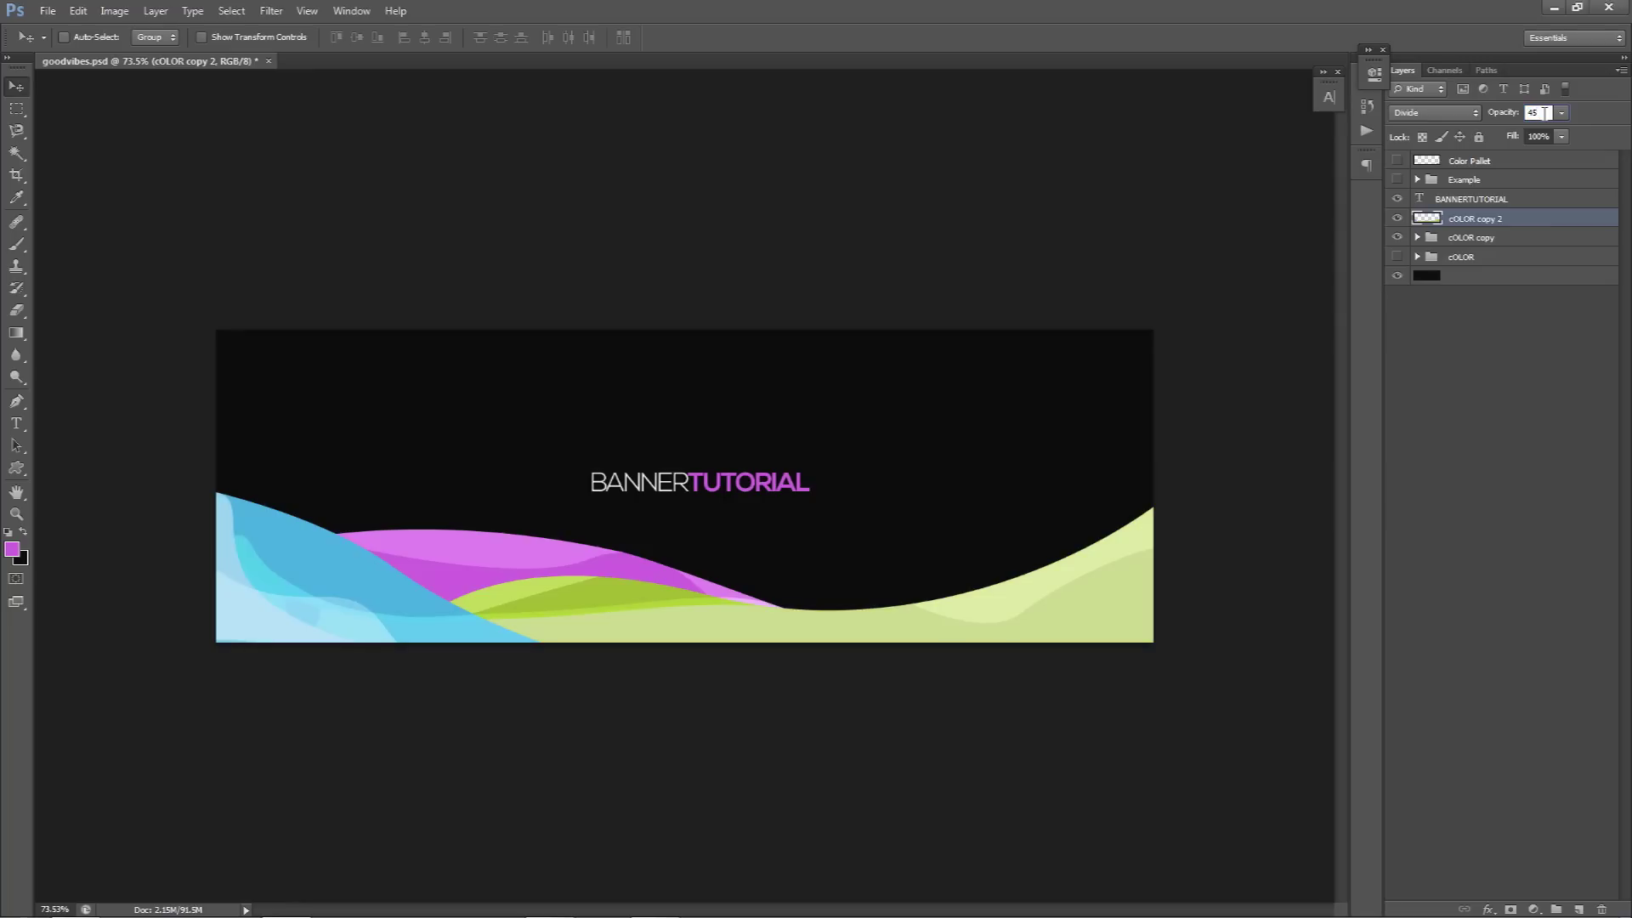
click(888, 424)
Step: Start a Pen path at the purple wave's tapered end, curving through the pale green wave to just below the banner
key(p)
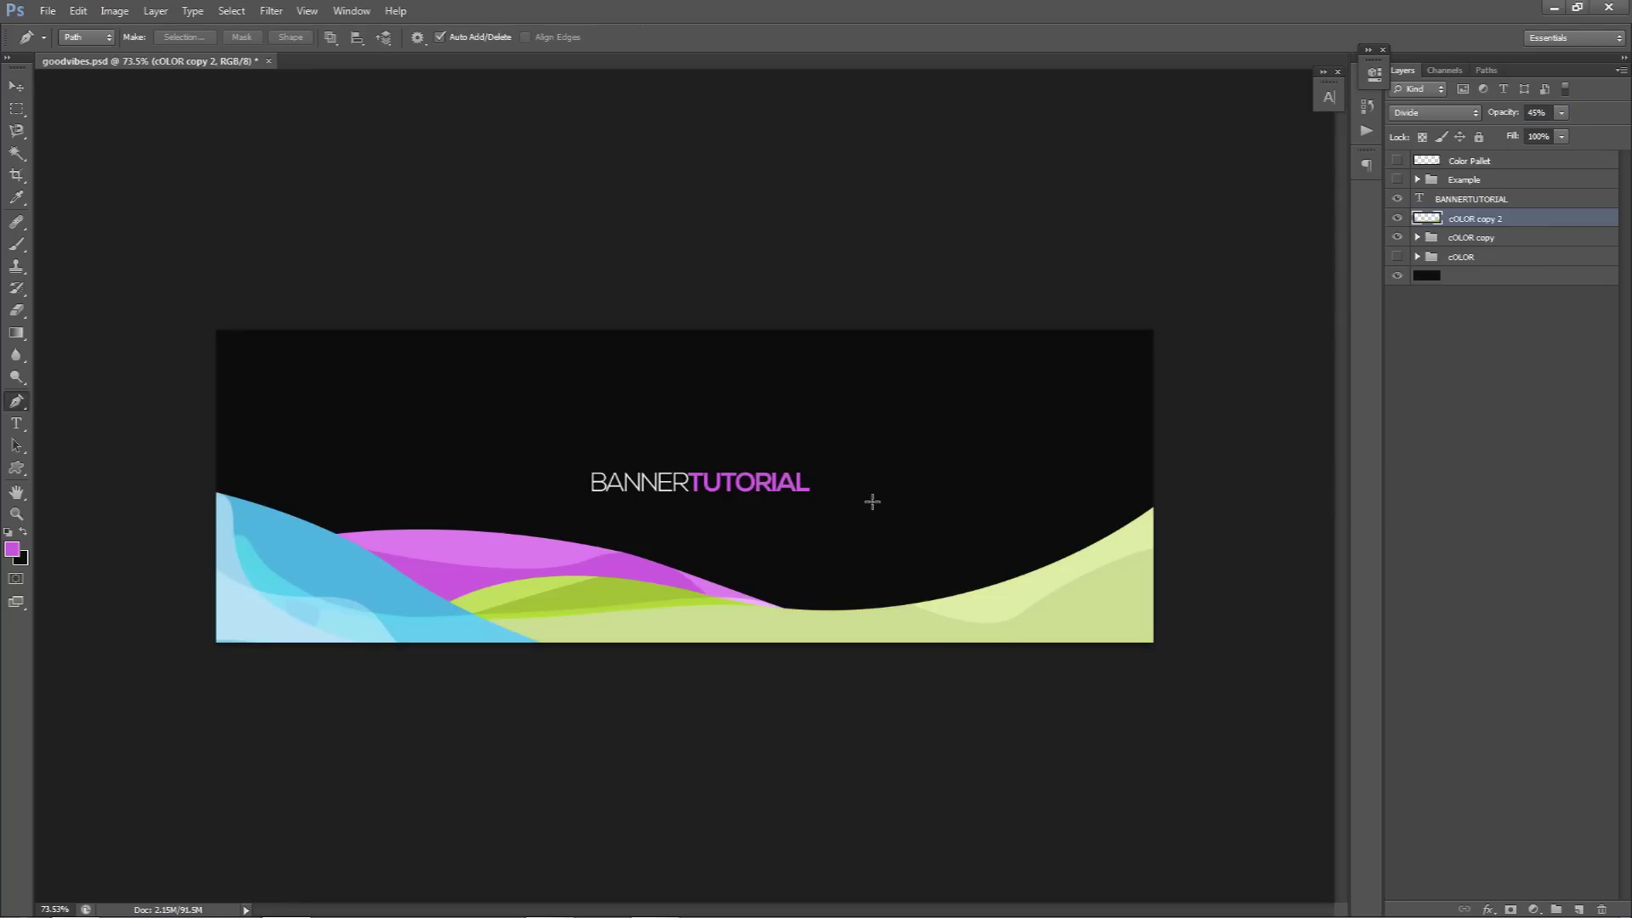
click(732, 572)
drag(822, 625, 875, 633)
drag(968, 664, 1017, 696)
click(1225, 692)
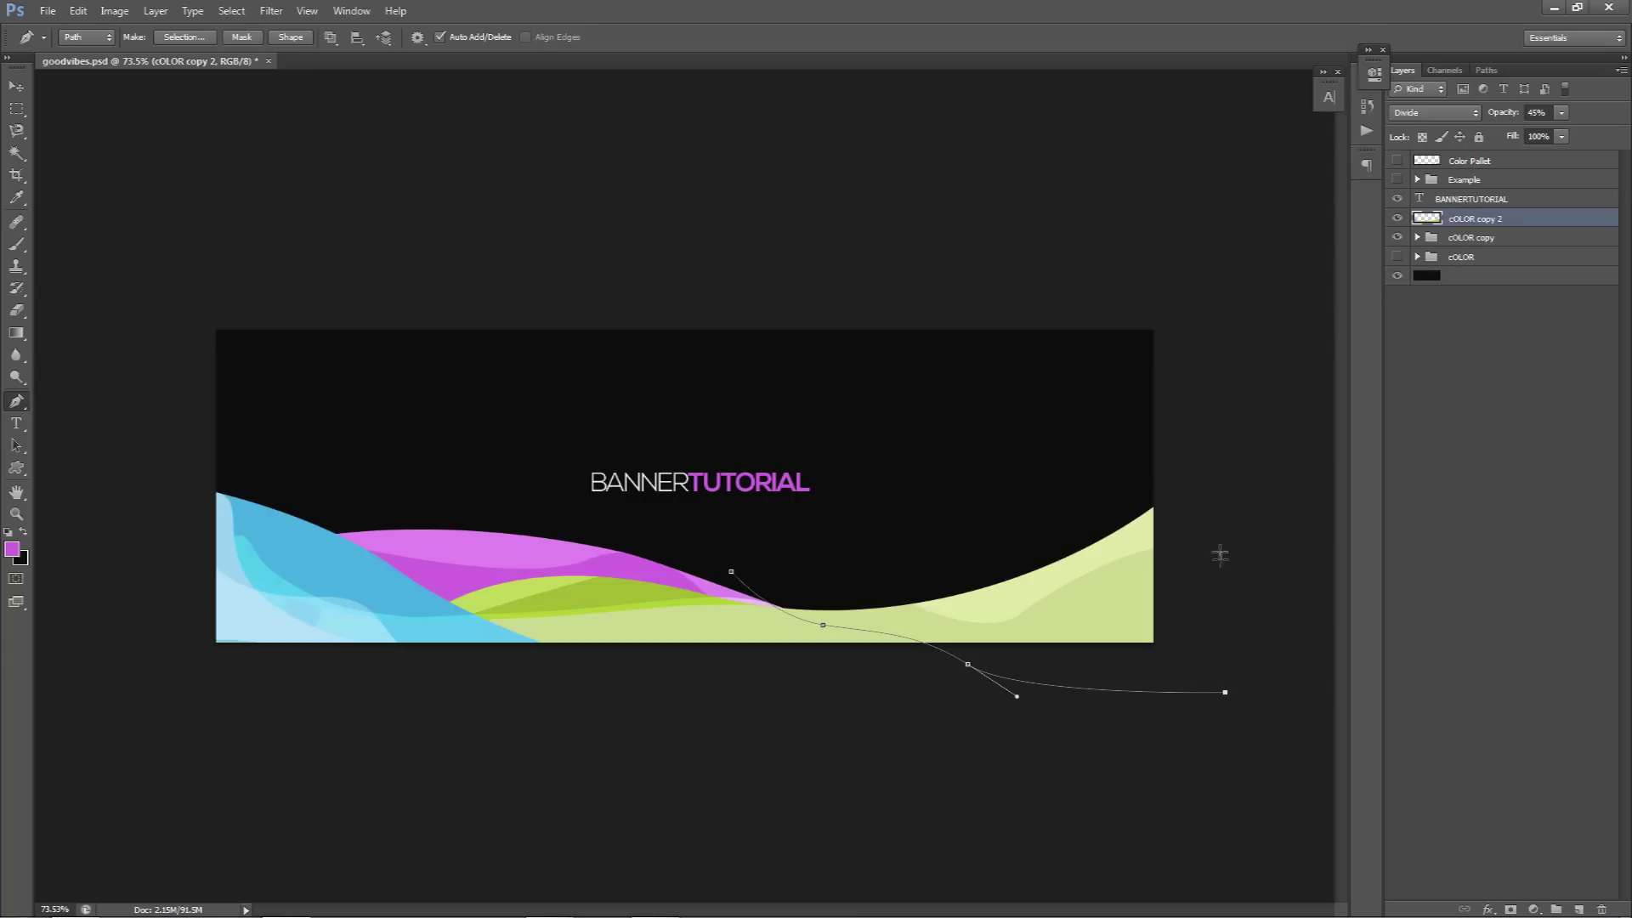
click(1146, 452)
drag(846, 491, 836, 496)
key(ctrl+alt+z)
key(ctrl+alt+z)
key(ctrl+alt+z)
Step: Curve the Pen path up through the right-hand green wave and close it across the black area above
drag(1079, 618, 1104, 602)
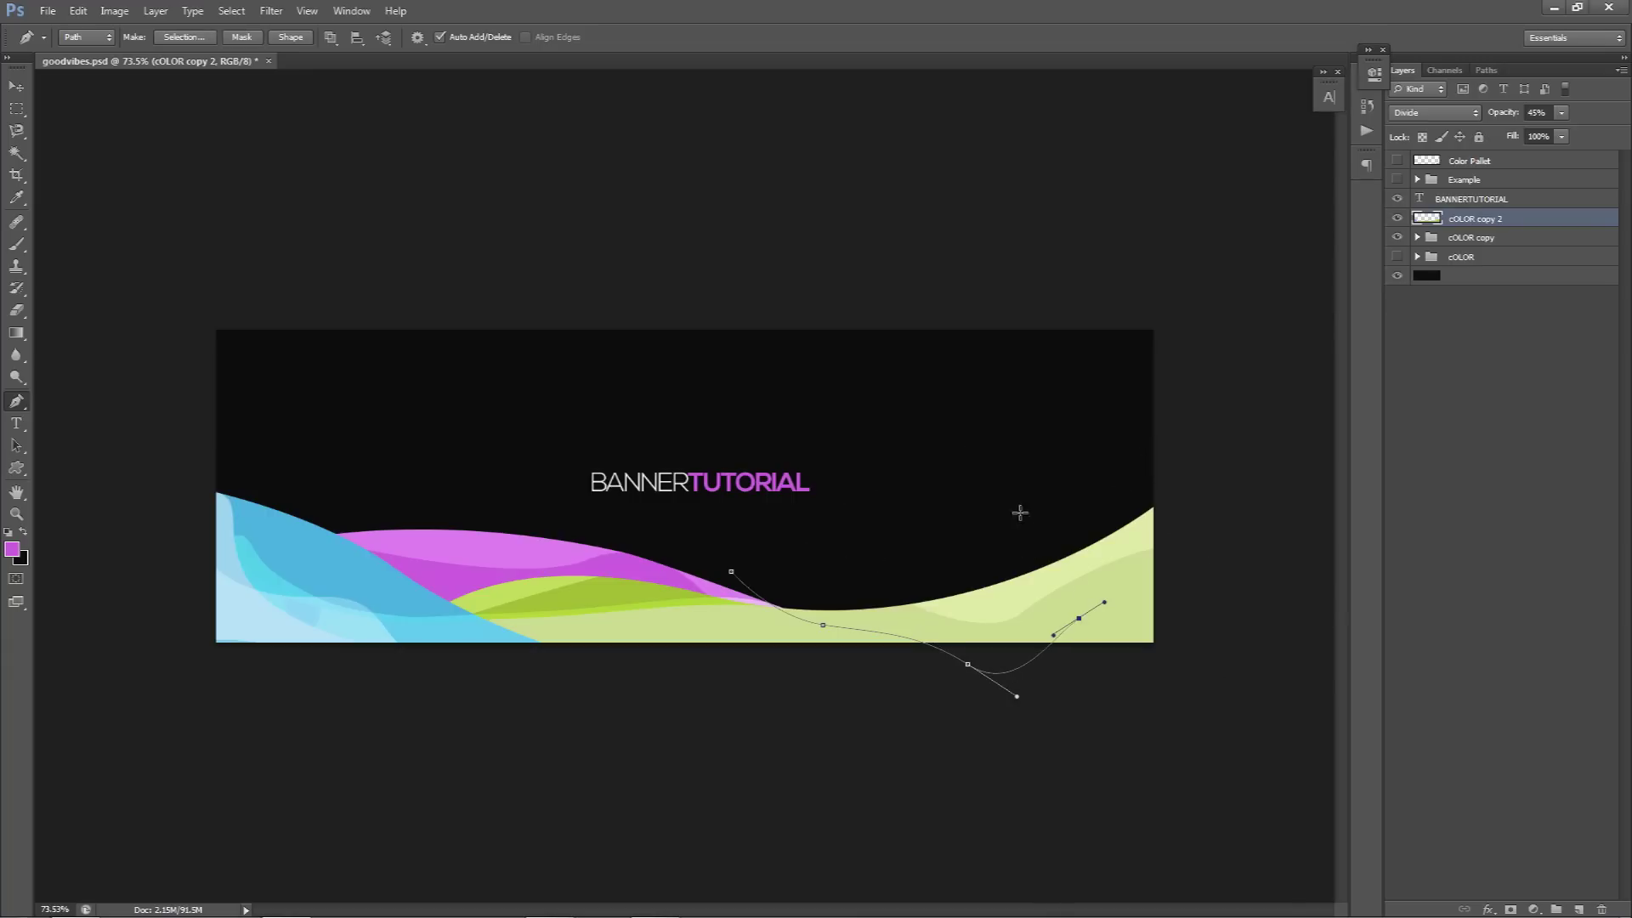
ctrl+click(1123, 467)
ctrl+click(1080, 619)
click(1086, 522)
drag(1087, 522, 1145, 485)
click(849, 478)
click(731, 571)
right_click(814, 525)
click(866, 626)
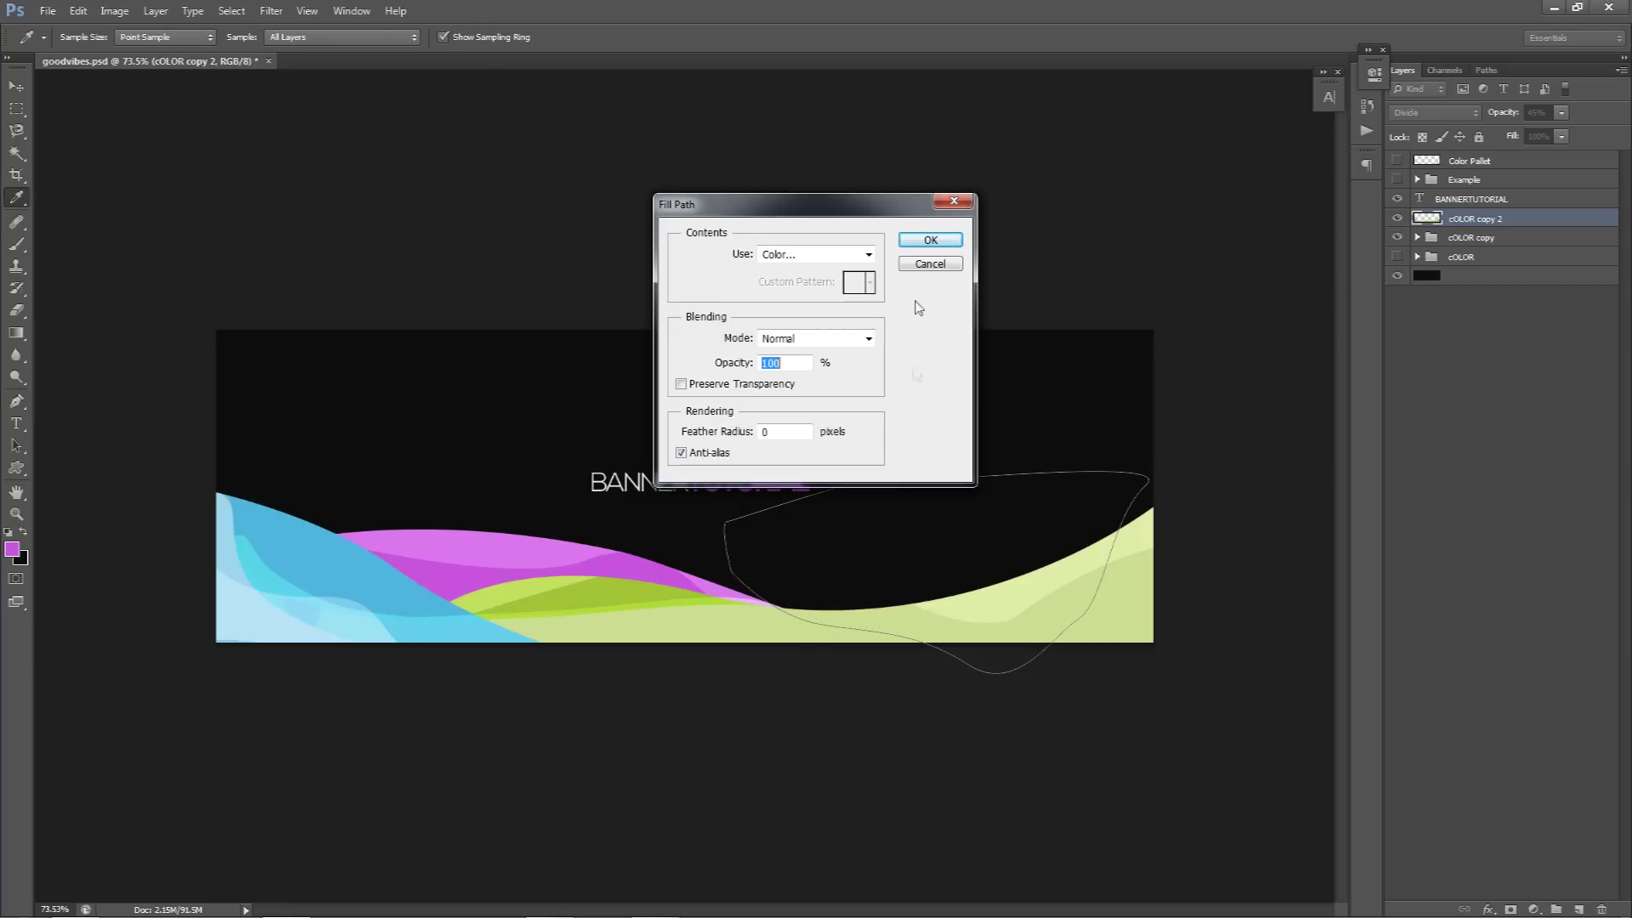
click(930, 277)
Step: Convert the path to a selection, delete that part of the cOLOR copy 2 overlay, and deselect
right_click(931, 445)
click(996, 525)
click(1135, 259)
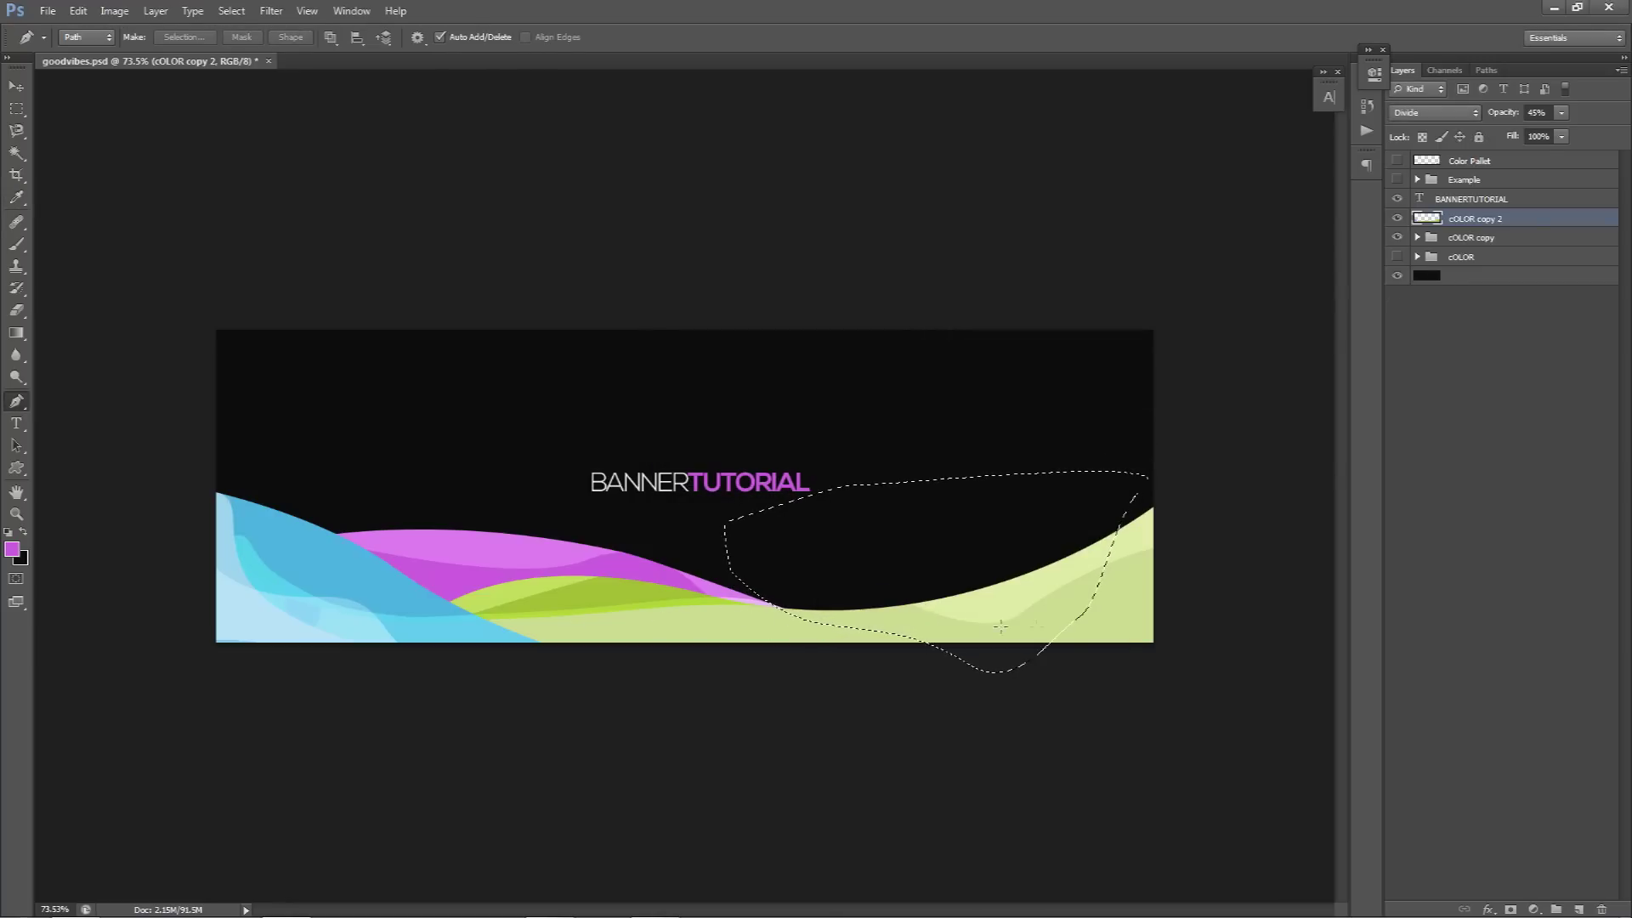
key(Delete)
key(ctrl+d)
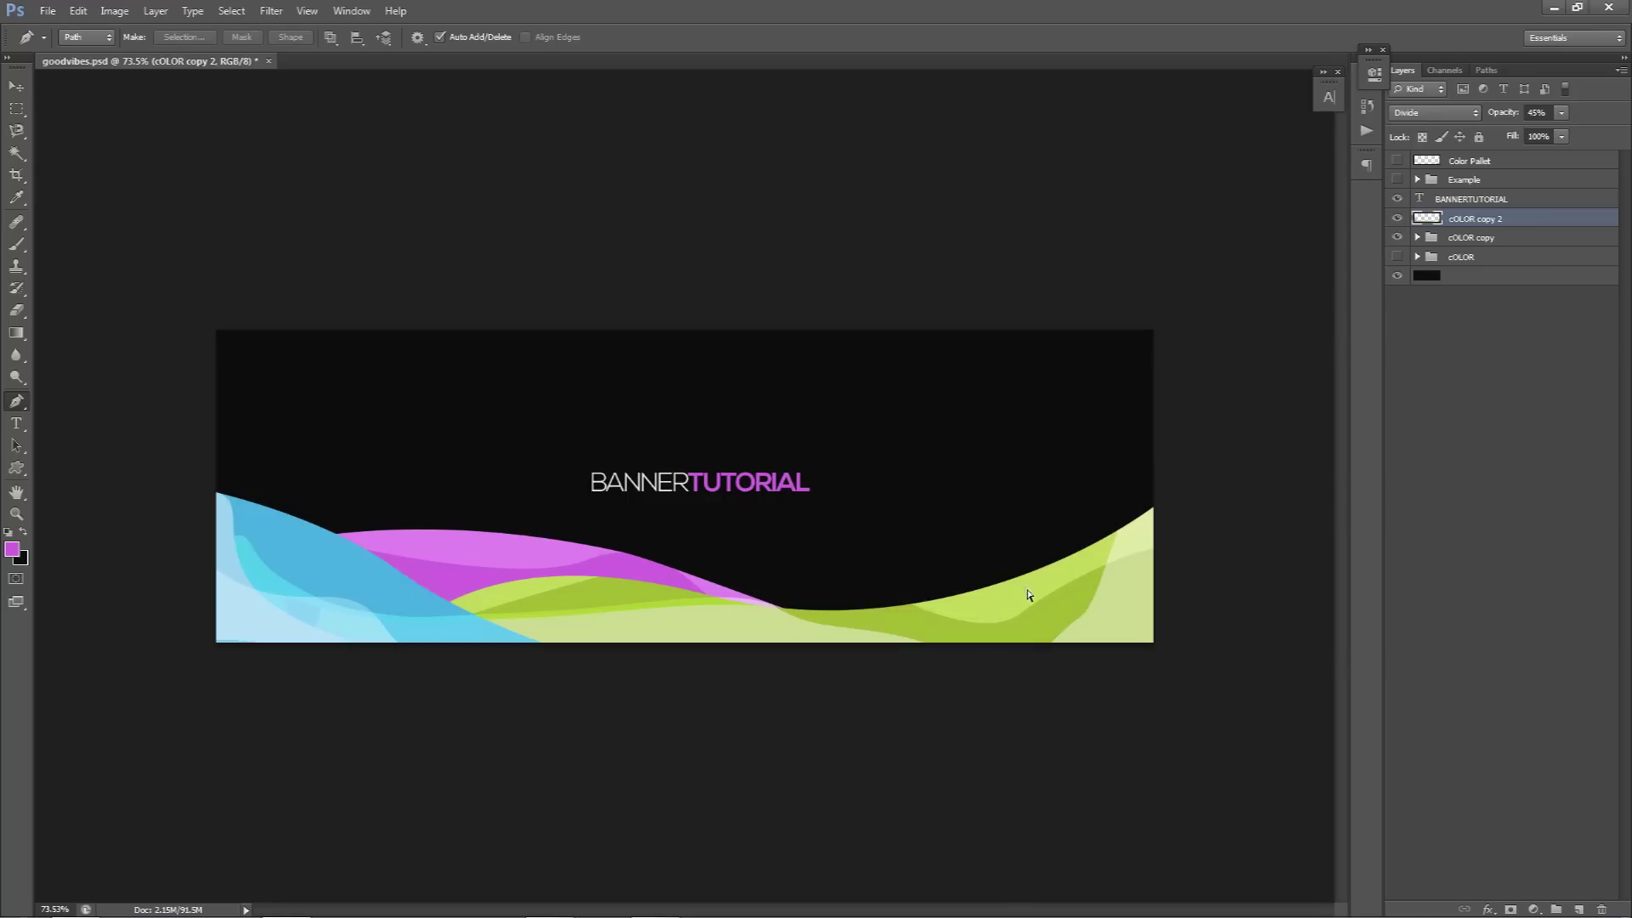
key(v)
Step: Add a new layer above the BANNERTUTORIAL text and bring up the brush presets with the Soft Round brush
scroll(962, 586, down, 2)
scroll(838, 594, up, 2)
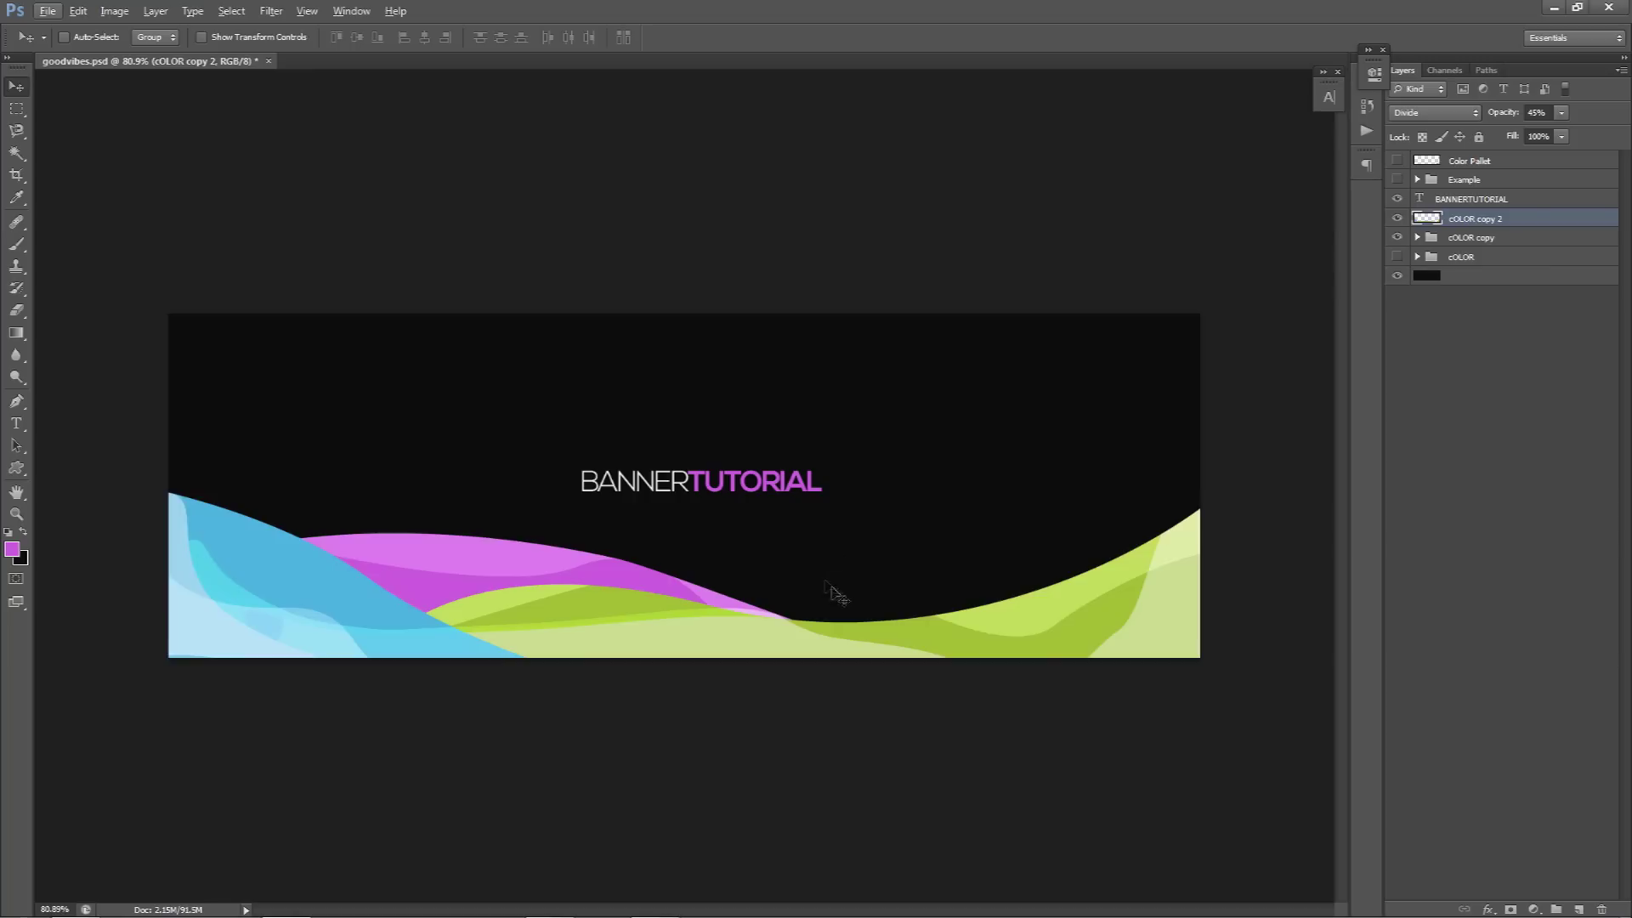
click(1466, 201)
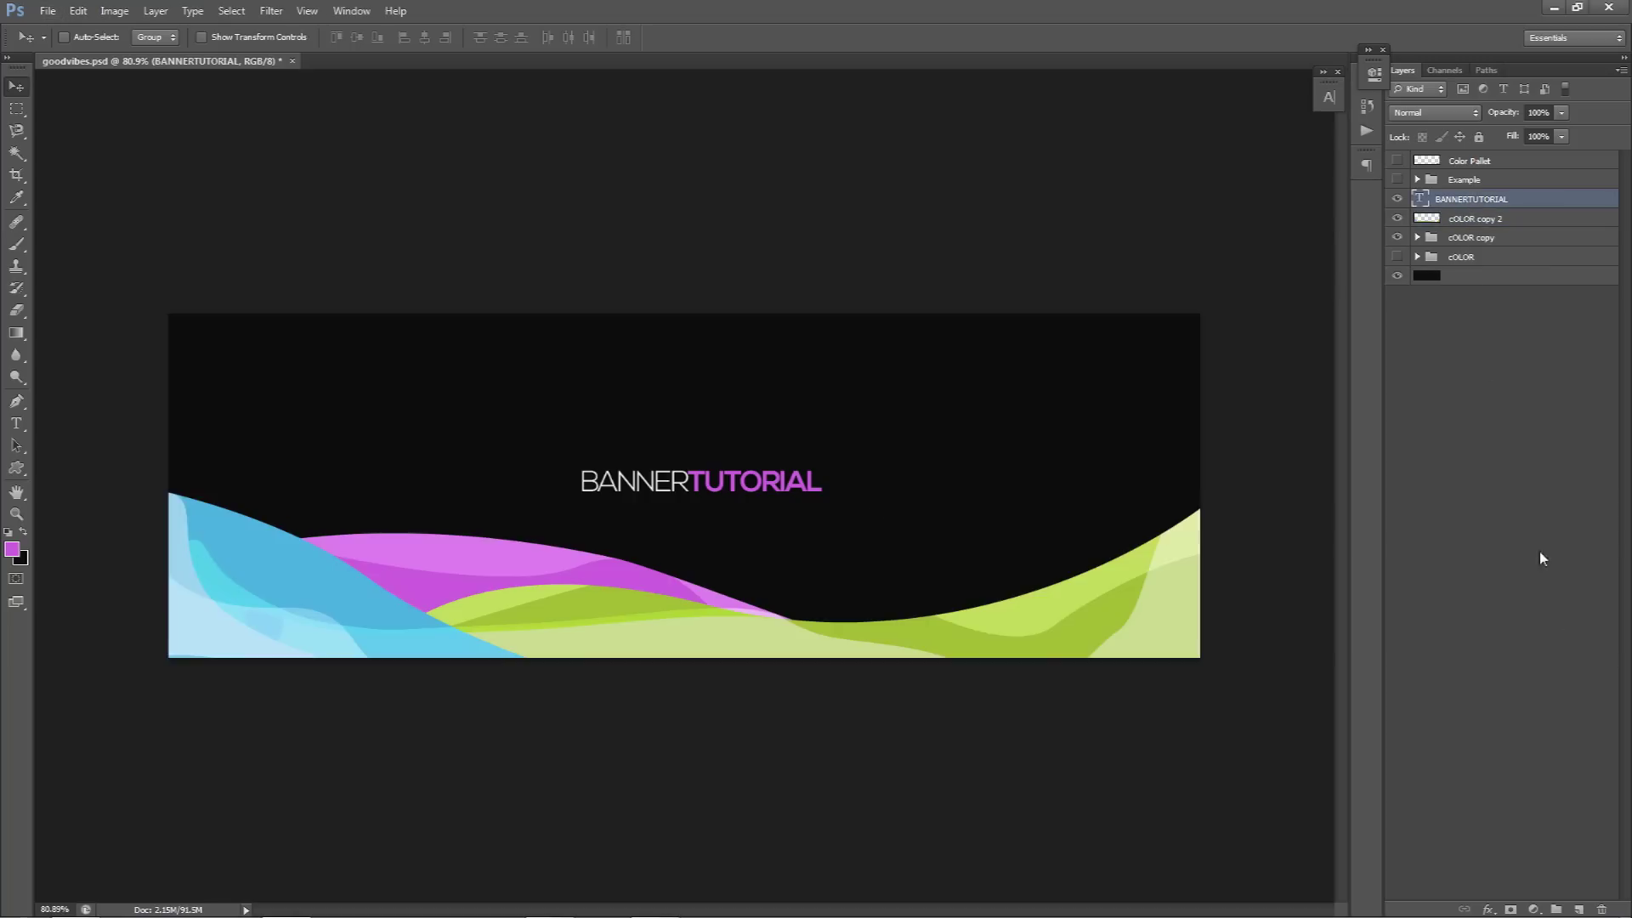
click(1578, 909)
key(b)
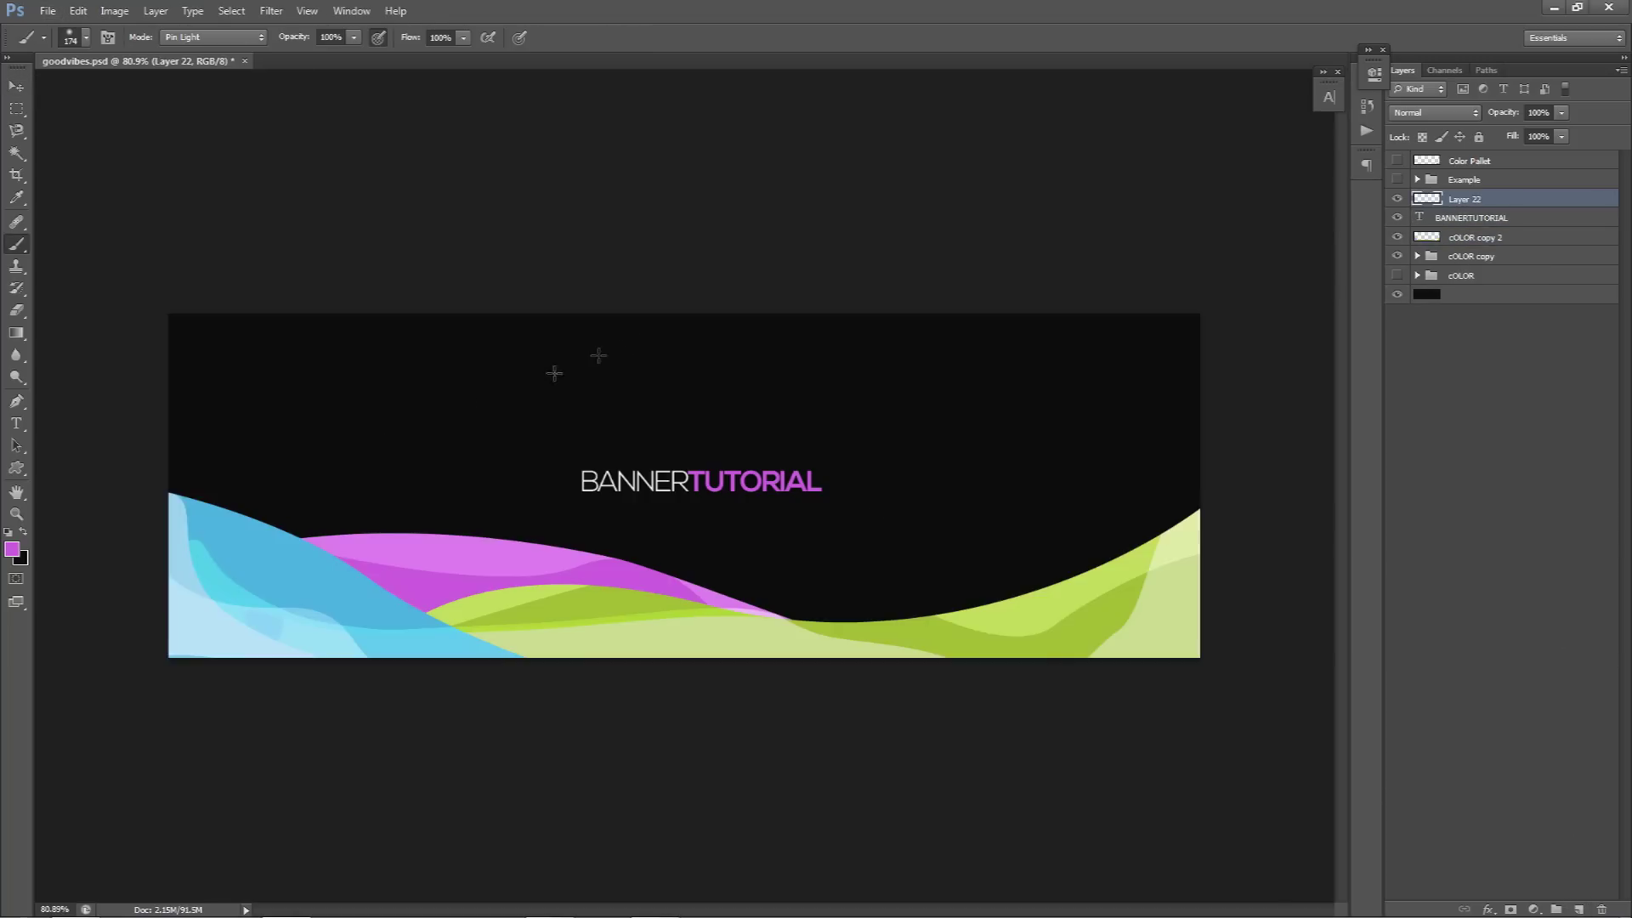
right_click(652, 401)
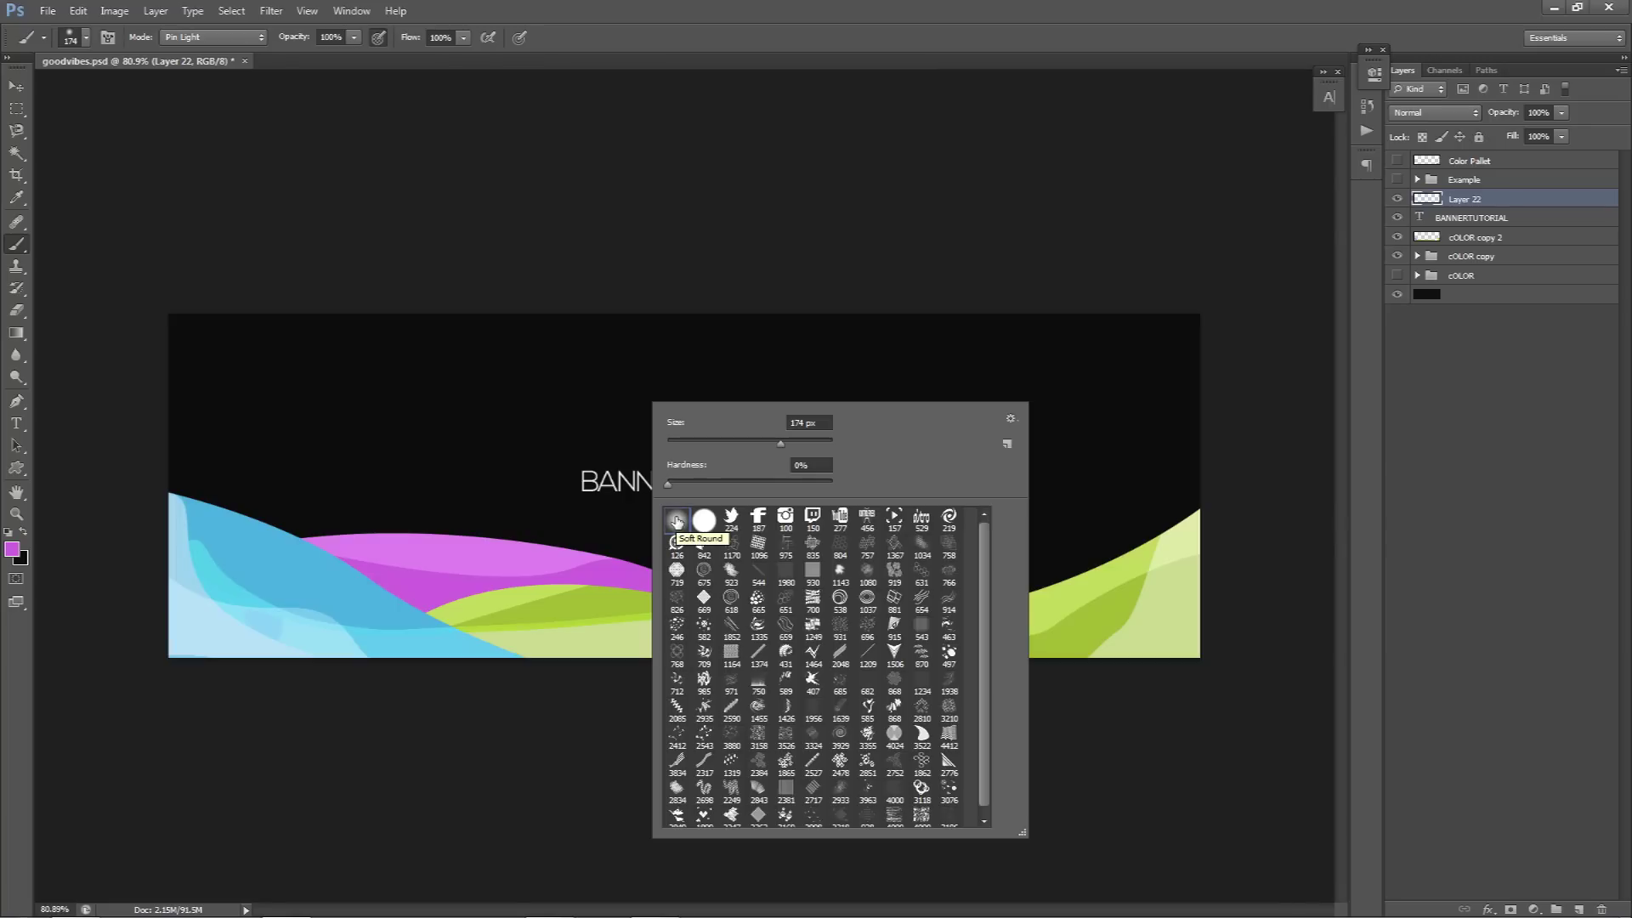
scroll(773, 578, down, 1)
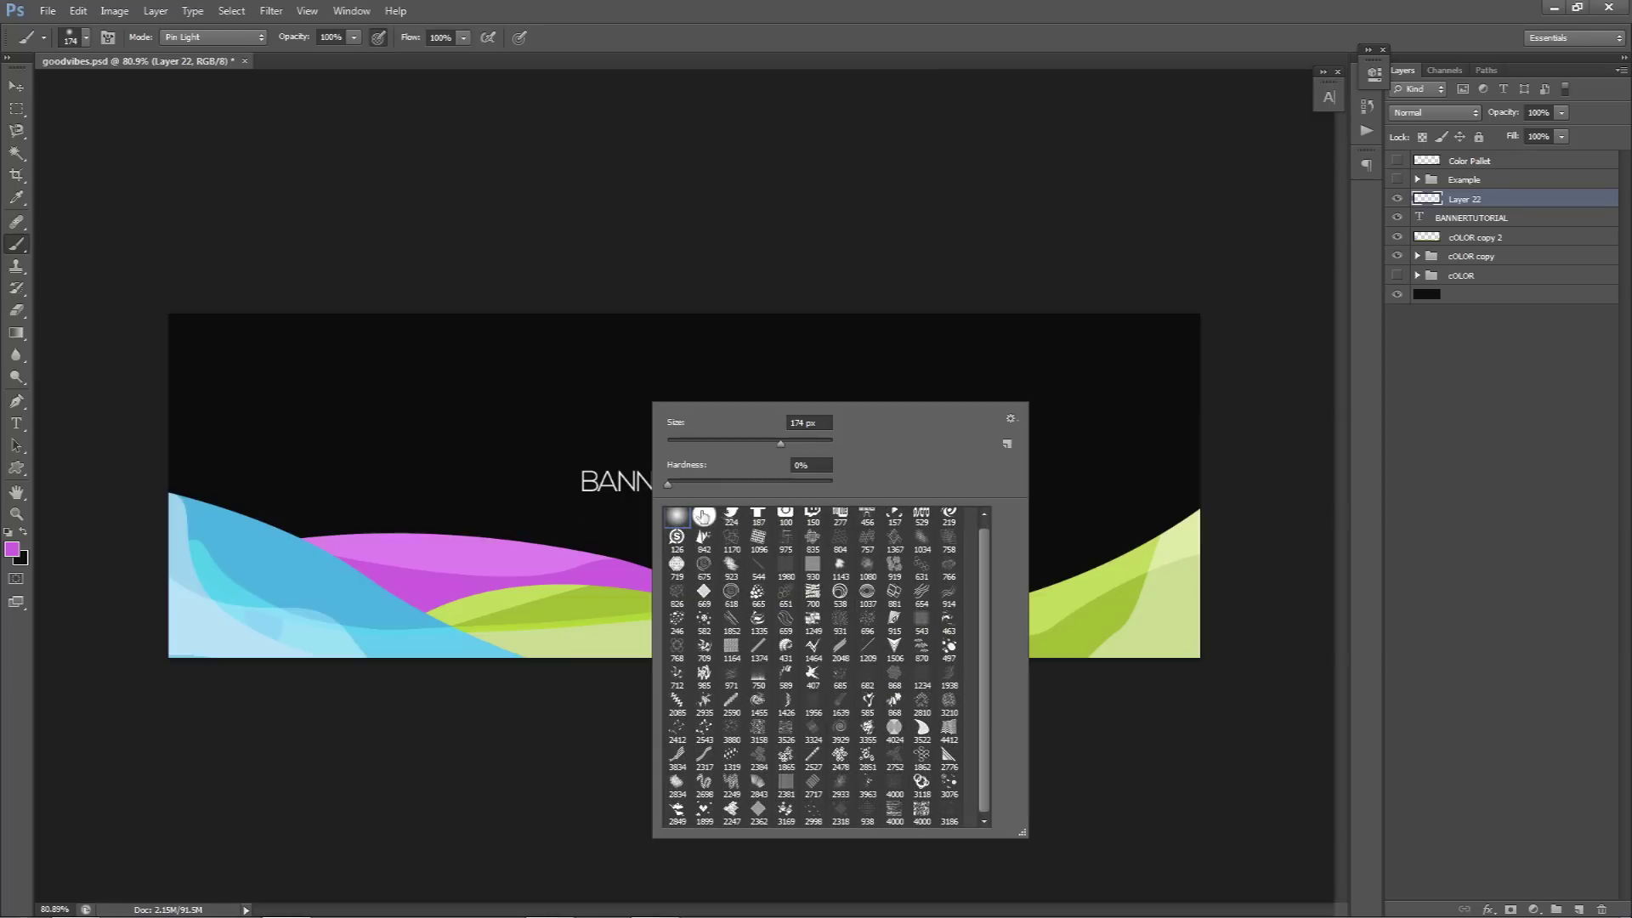
Step: Set the foreground color to white and dab a soft 1007 px brush just above the banner's top centre
click(12, 548)
drag(605, 424, 448, 266)
click(927, 330)
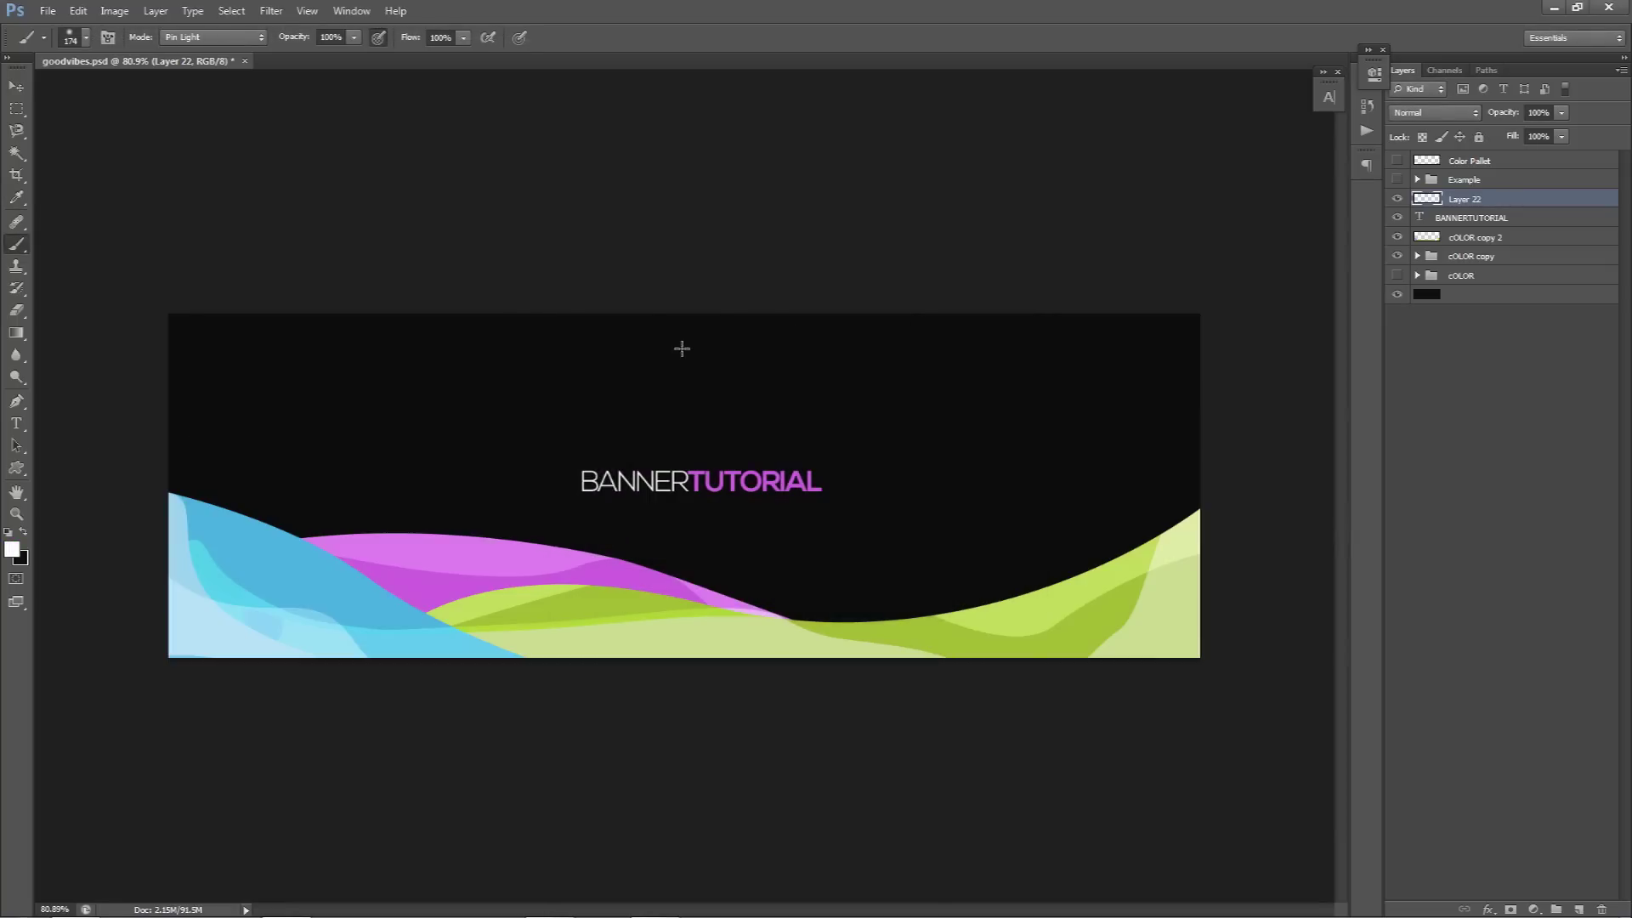
mouse_move(605, 379)
mouse_down()
mouse_move(967, 374)
mouse_move(703, 390)
mouse_move(971, 387)
mouse_move(843, 375)
mouse_move(880, 380)
mouse_up()
drag(616, 349, 625, 352)
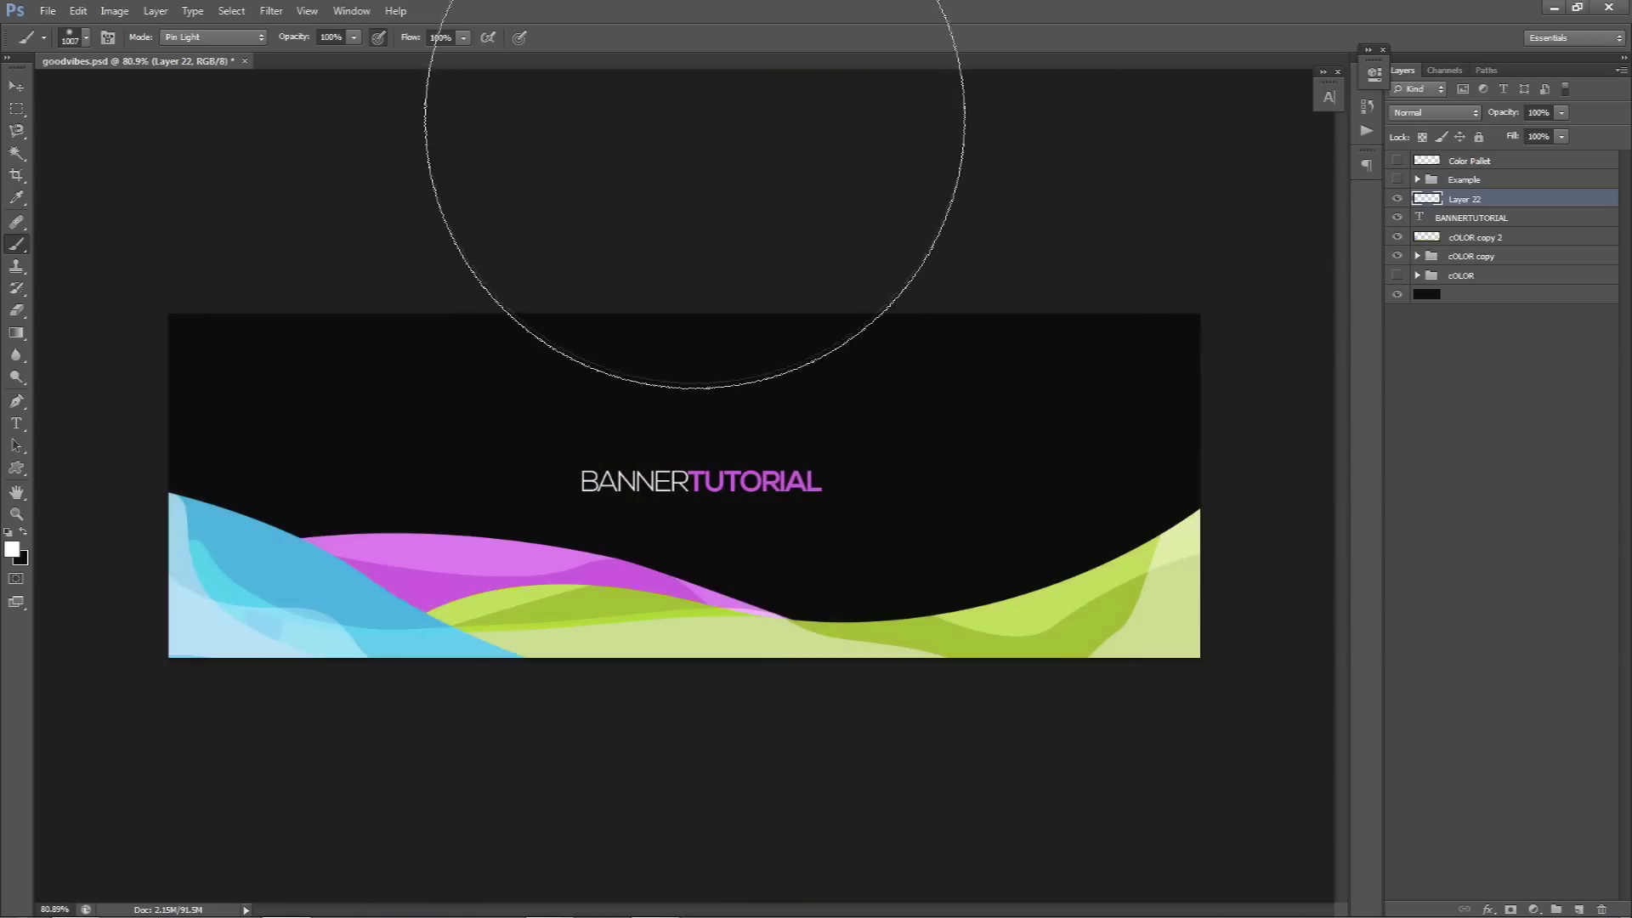
click(696, 102)
Step: Reduce the white glow layer's opacity to 45%, after trying 60%
click(1549, 112)
text(60)
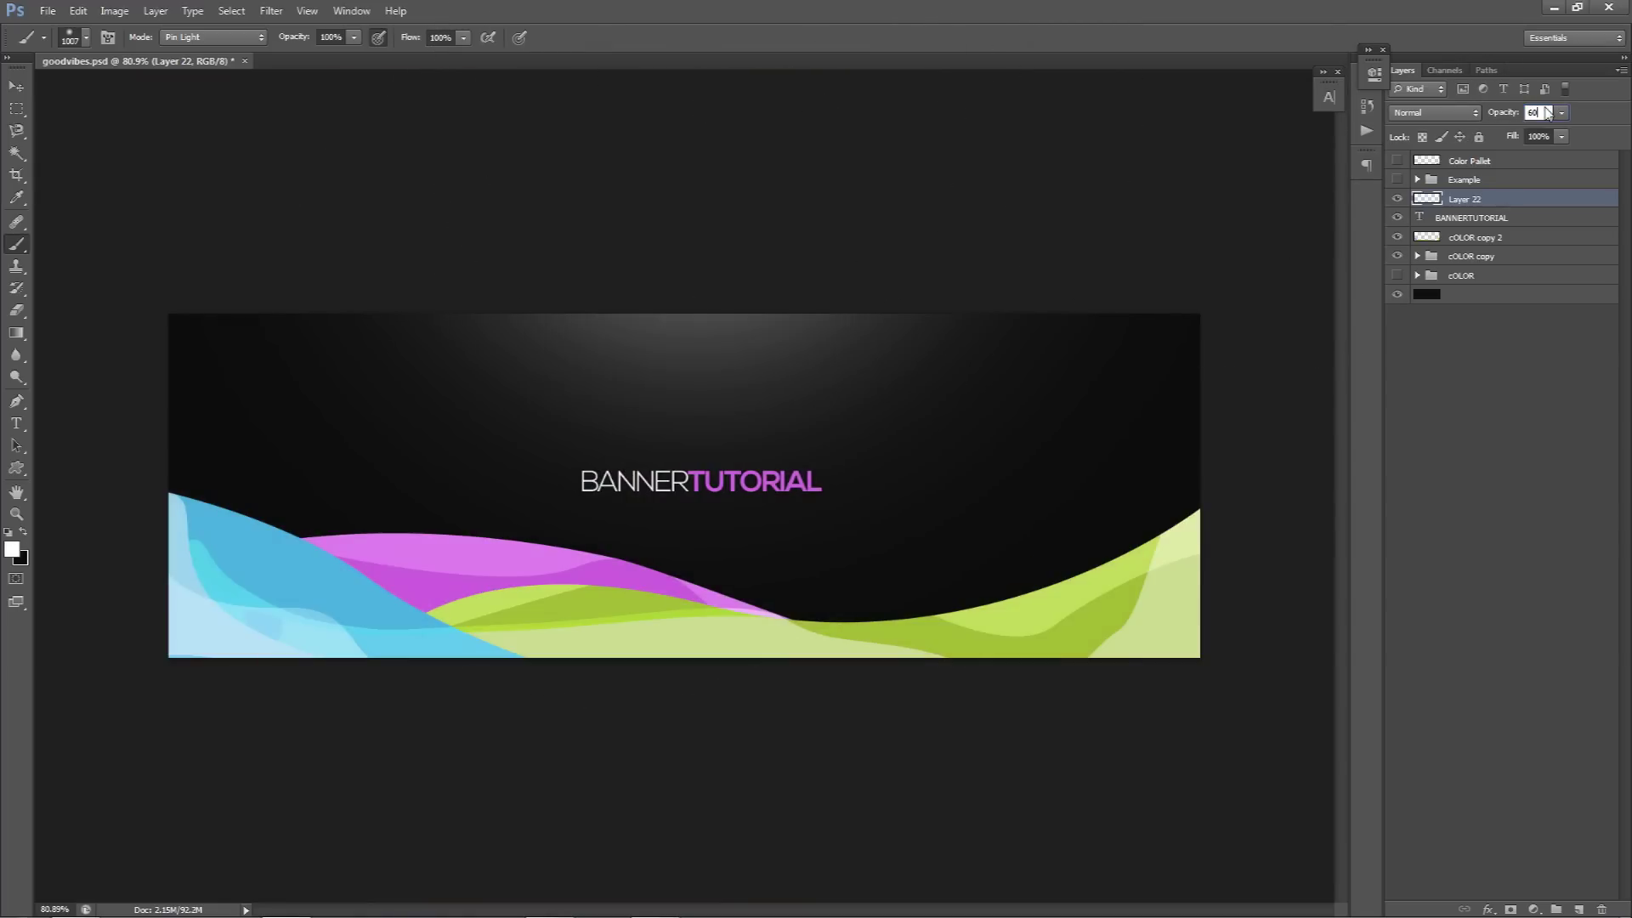
text(45)
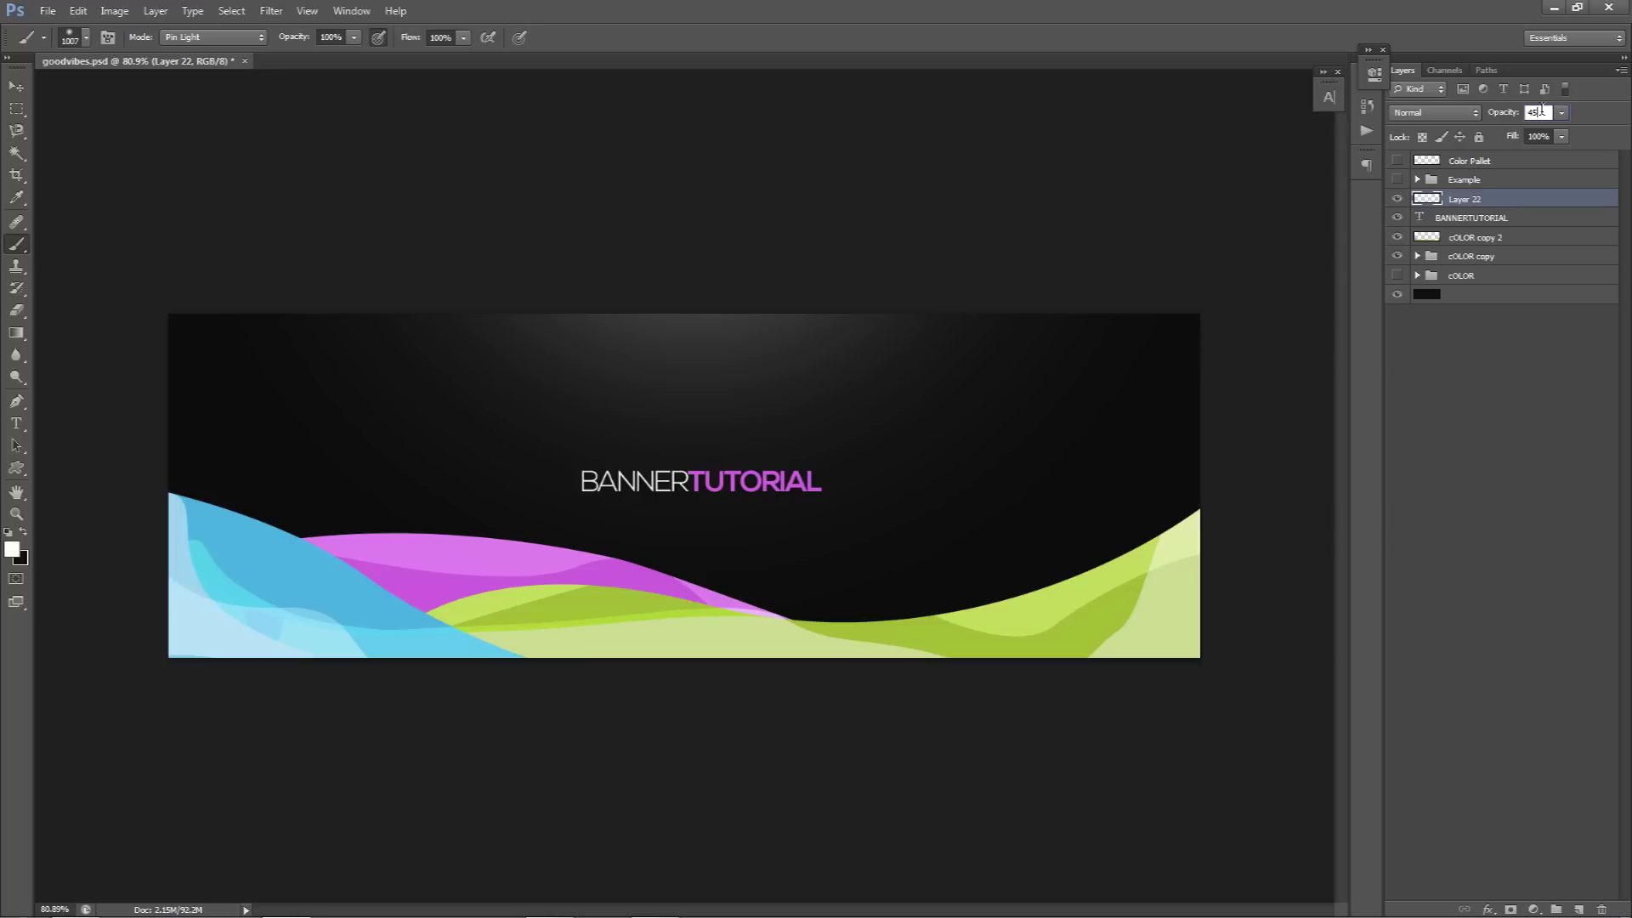
Step: Add a new layer, select the whole banner with a rectangular marquee, and turn it into a 2 px border selection
click(1578, 908)
key(m)
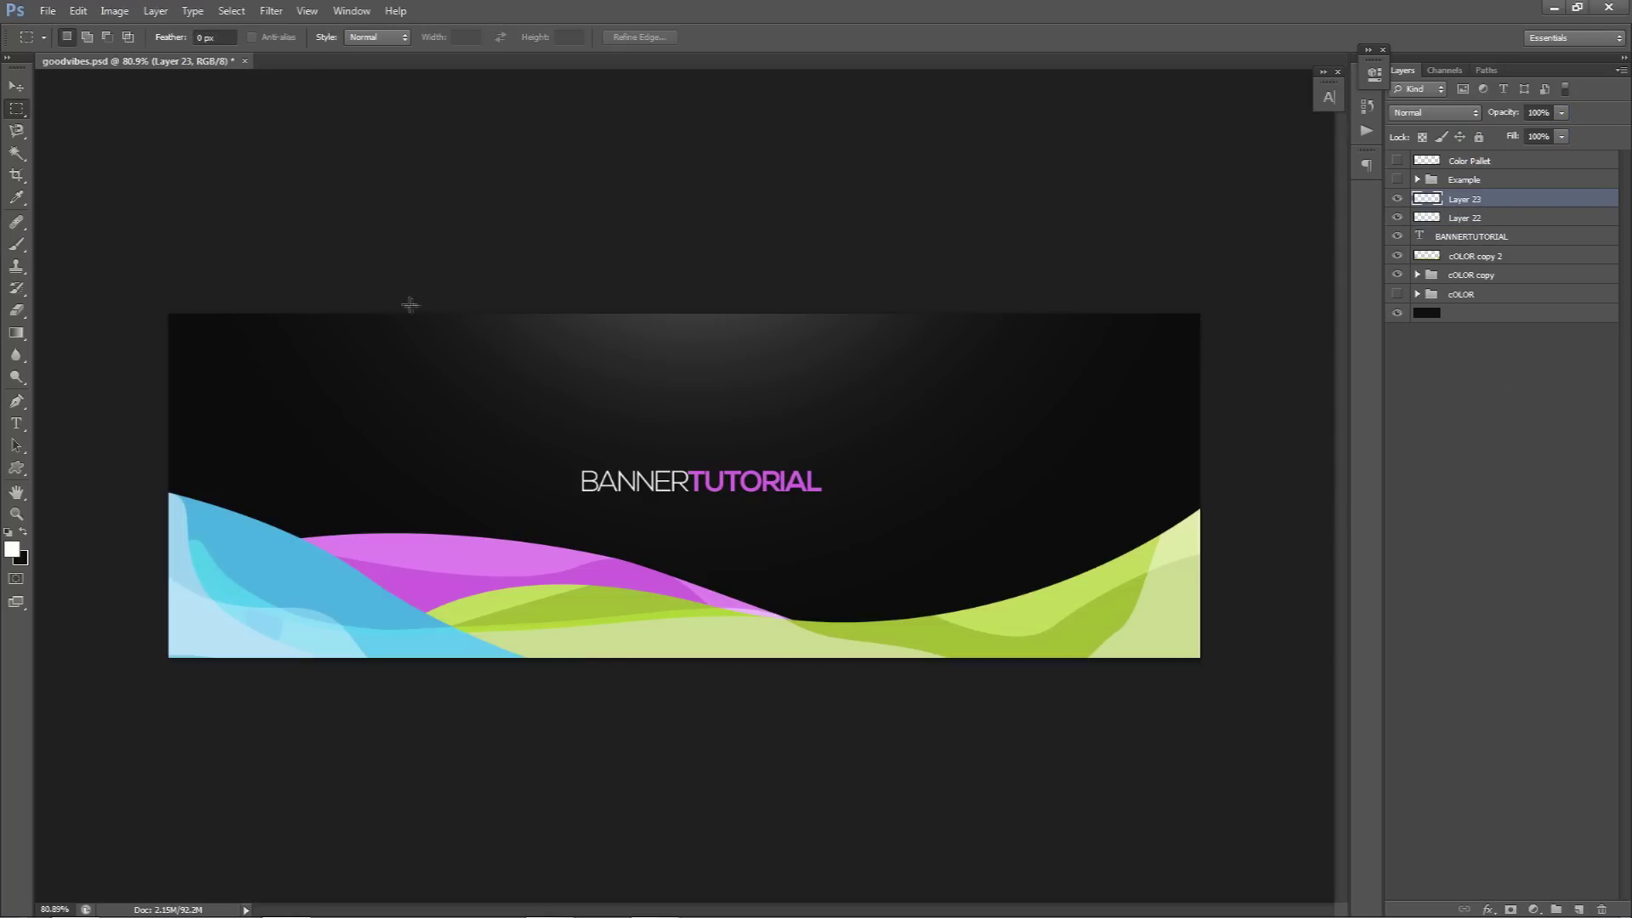
right_click(15, 117)
click(68, 109)
drag(68, 243, 1250, 649)
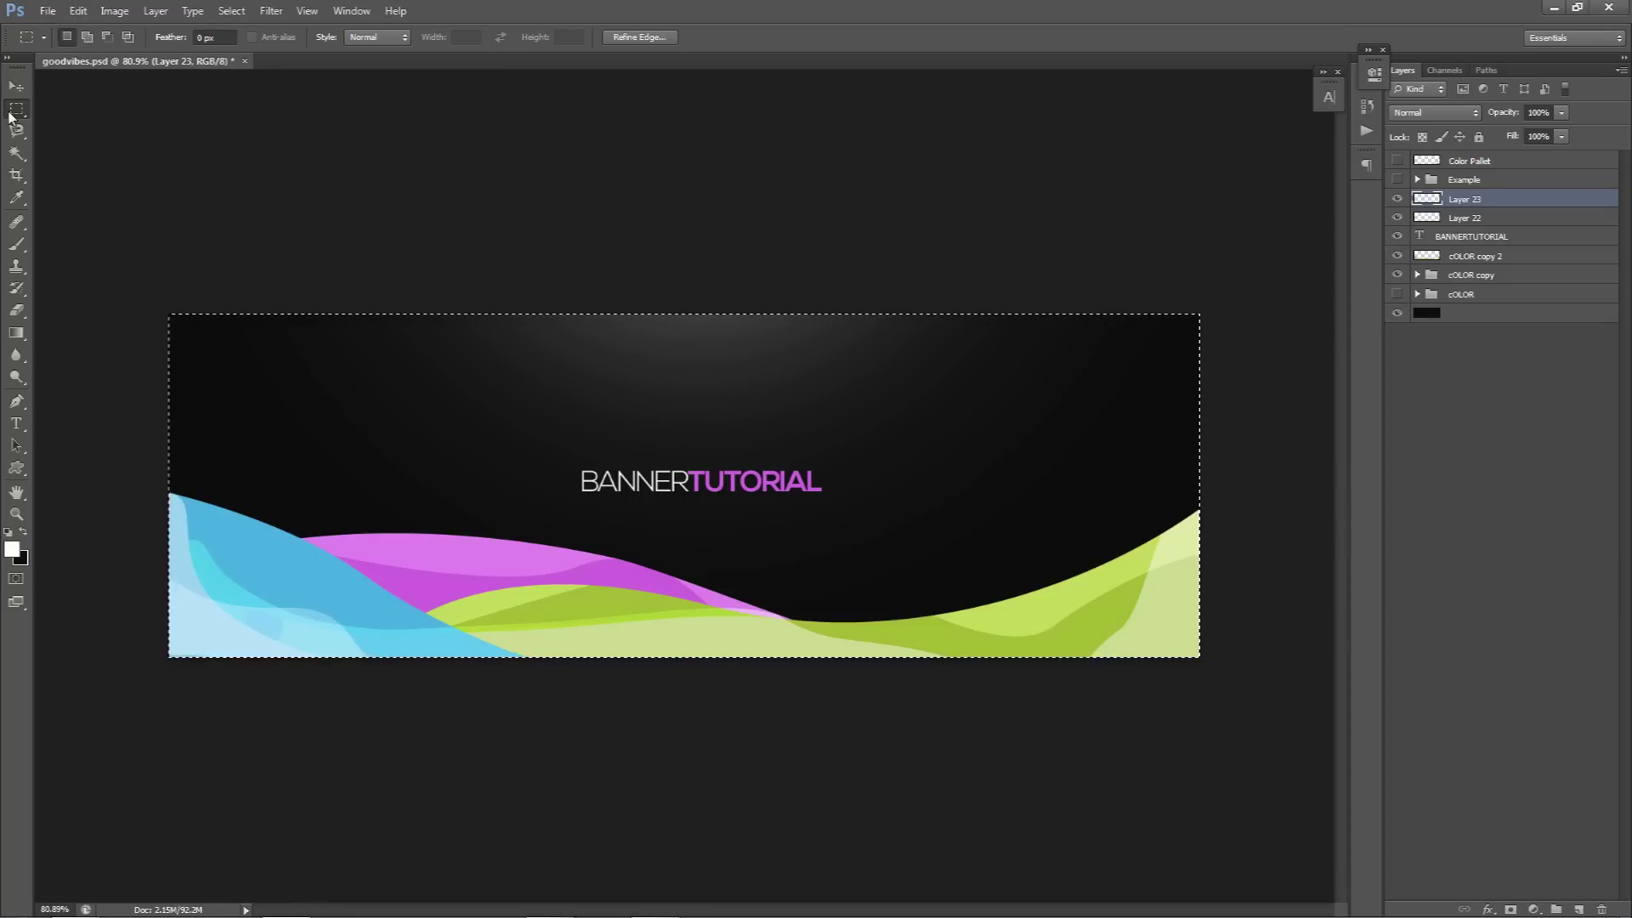
click(231, 10)
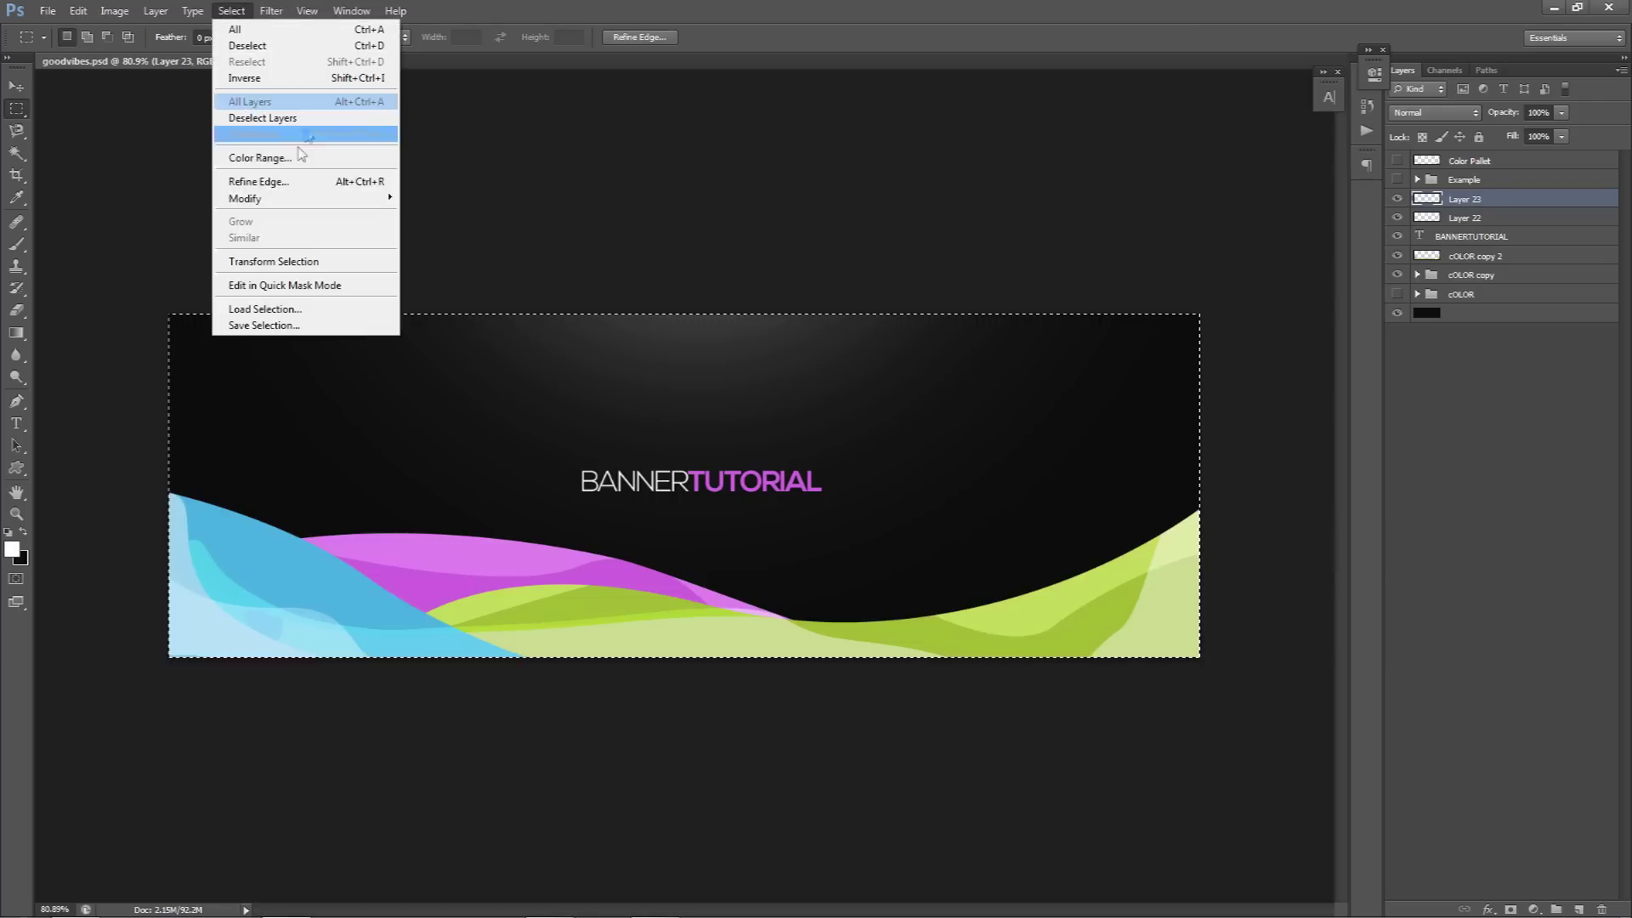
mouse_move(378, 198)
click(431, 198)
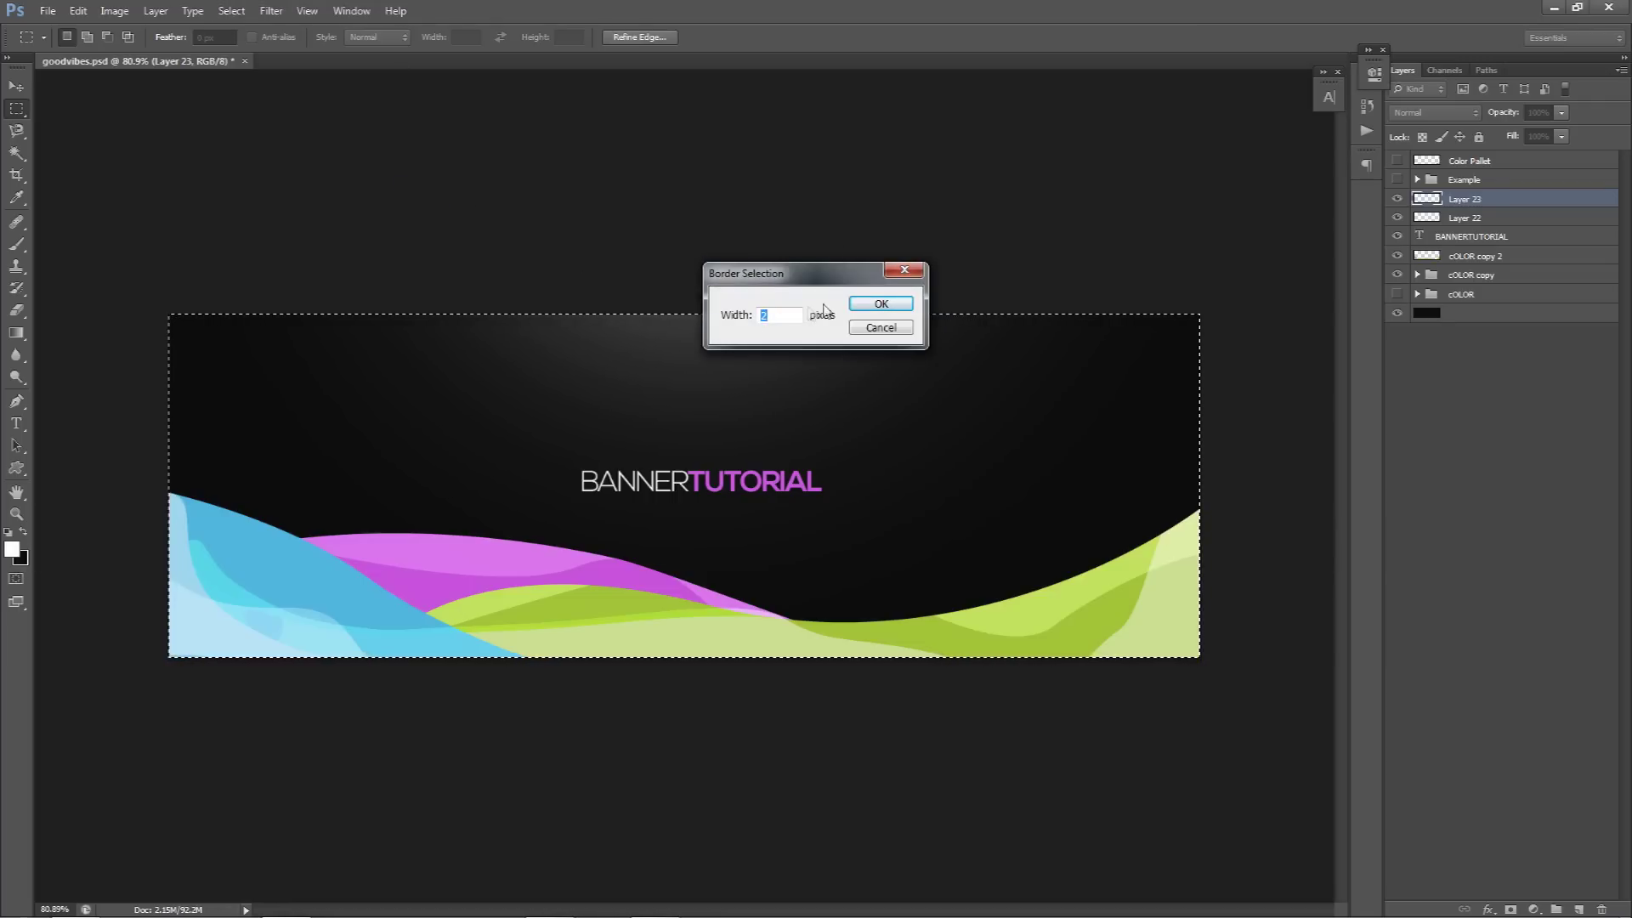
click(881, 305)
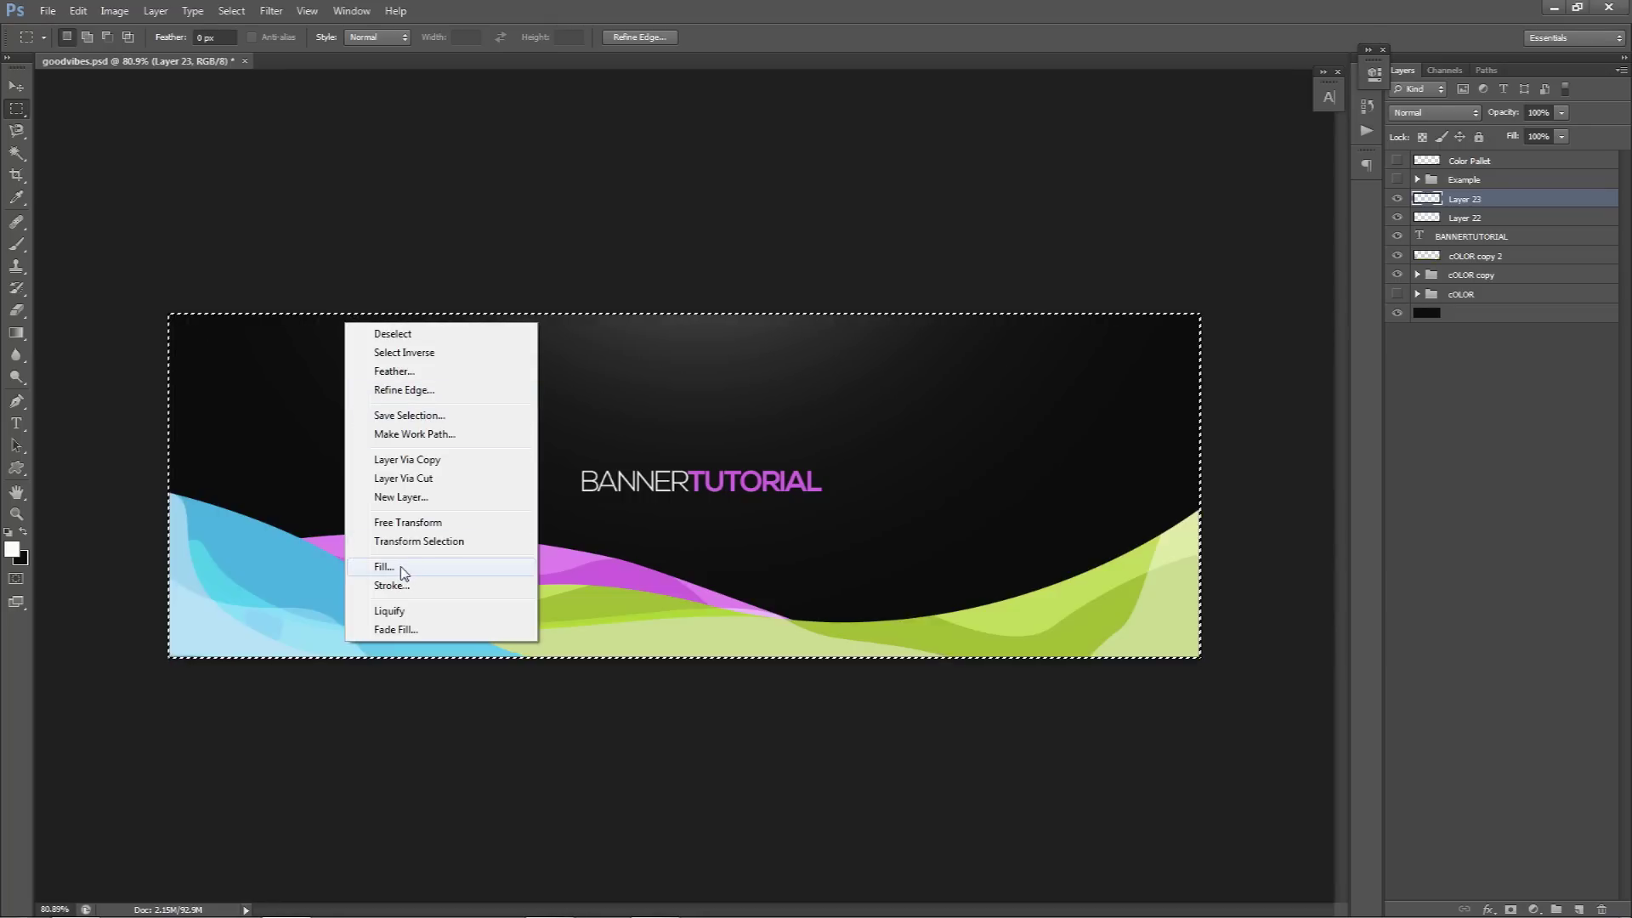
Step: Fill the border selection, deselect, and toggle the border layer's visibility to compare
click(385, 566)
click(918, 261)
key(ctrl+d)
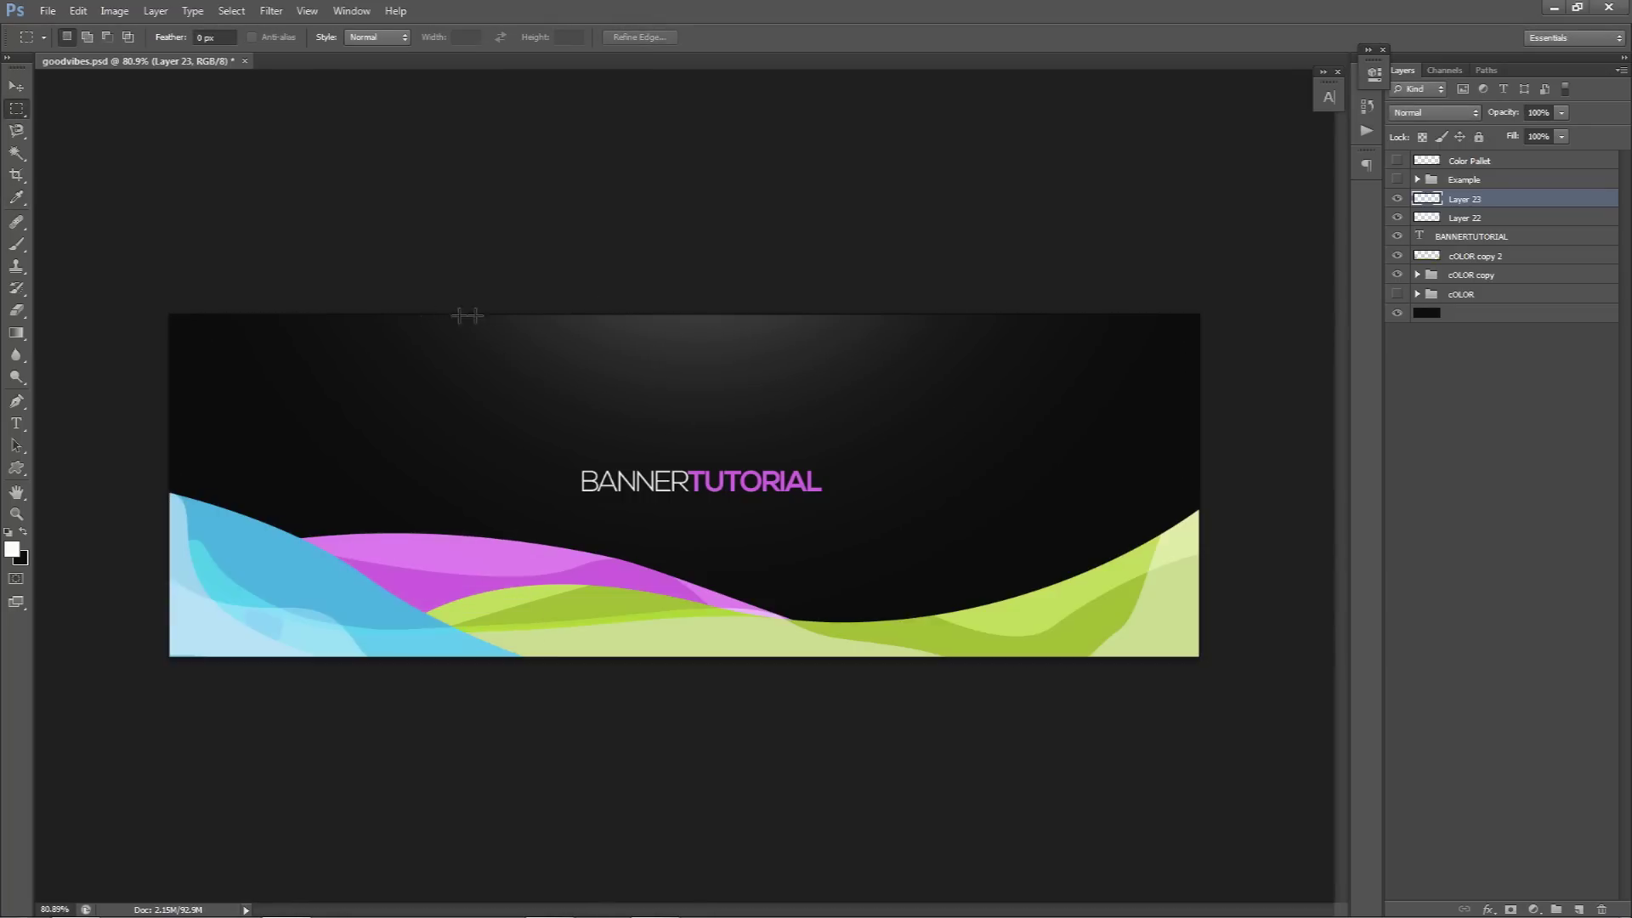
click(1398, 199)
click(1398, 199)
Step: Add a new layer above the border layer and clip it to the border with a clipping mask
click(1577, 908)
right_click(1496, 204)
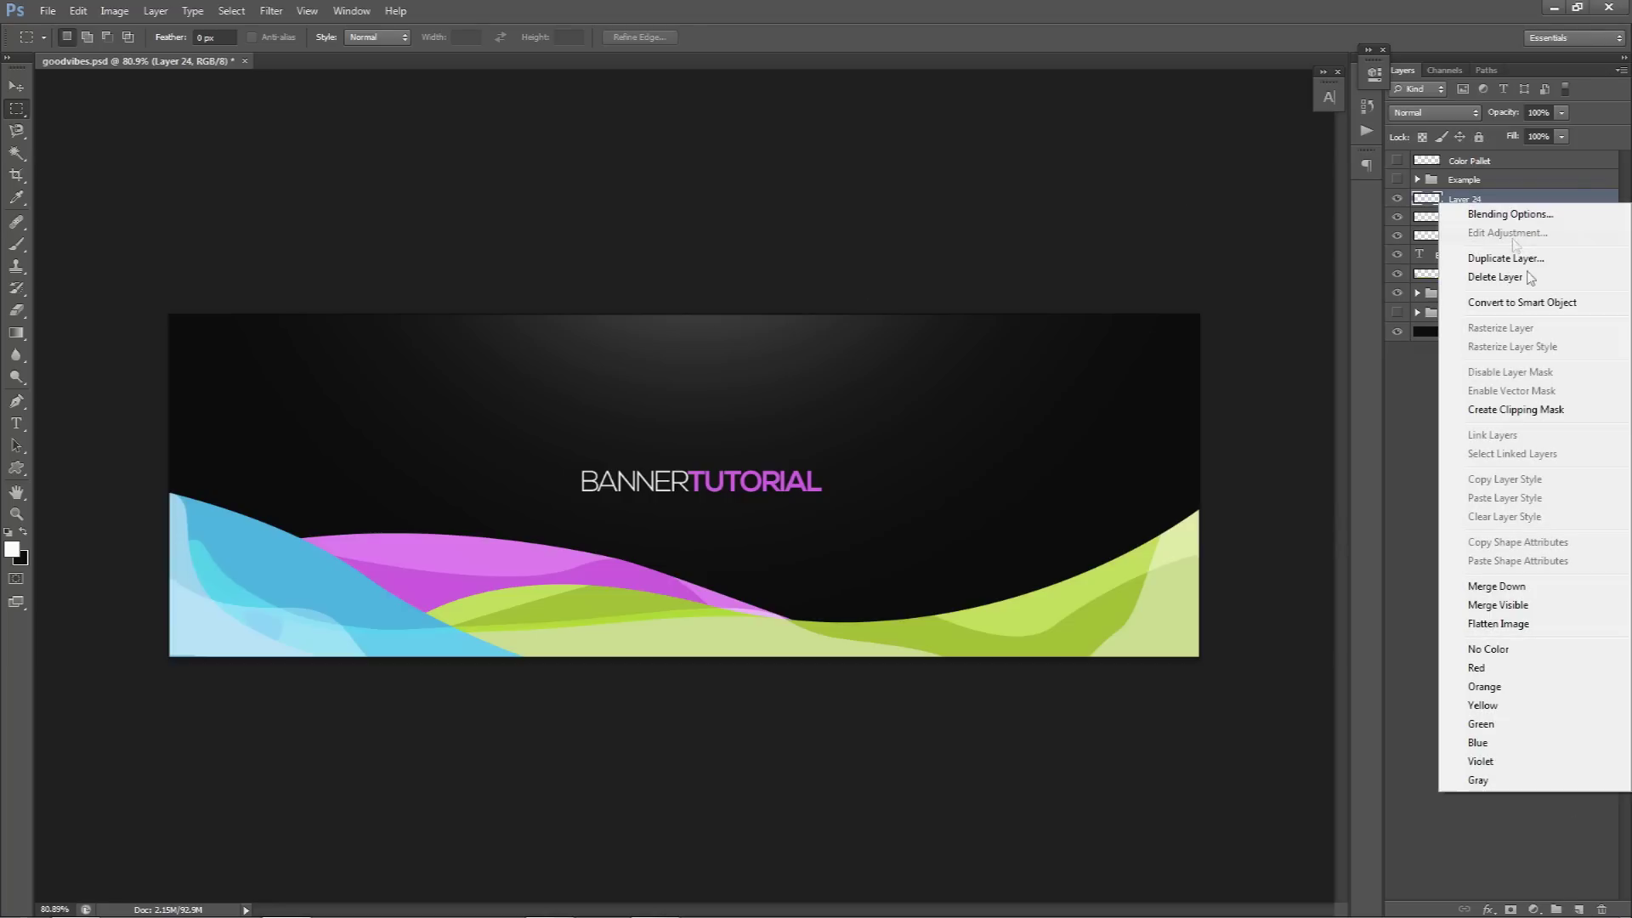
click(1516, 409)
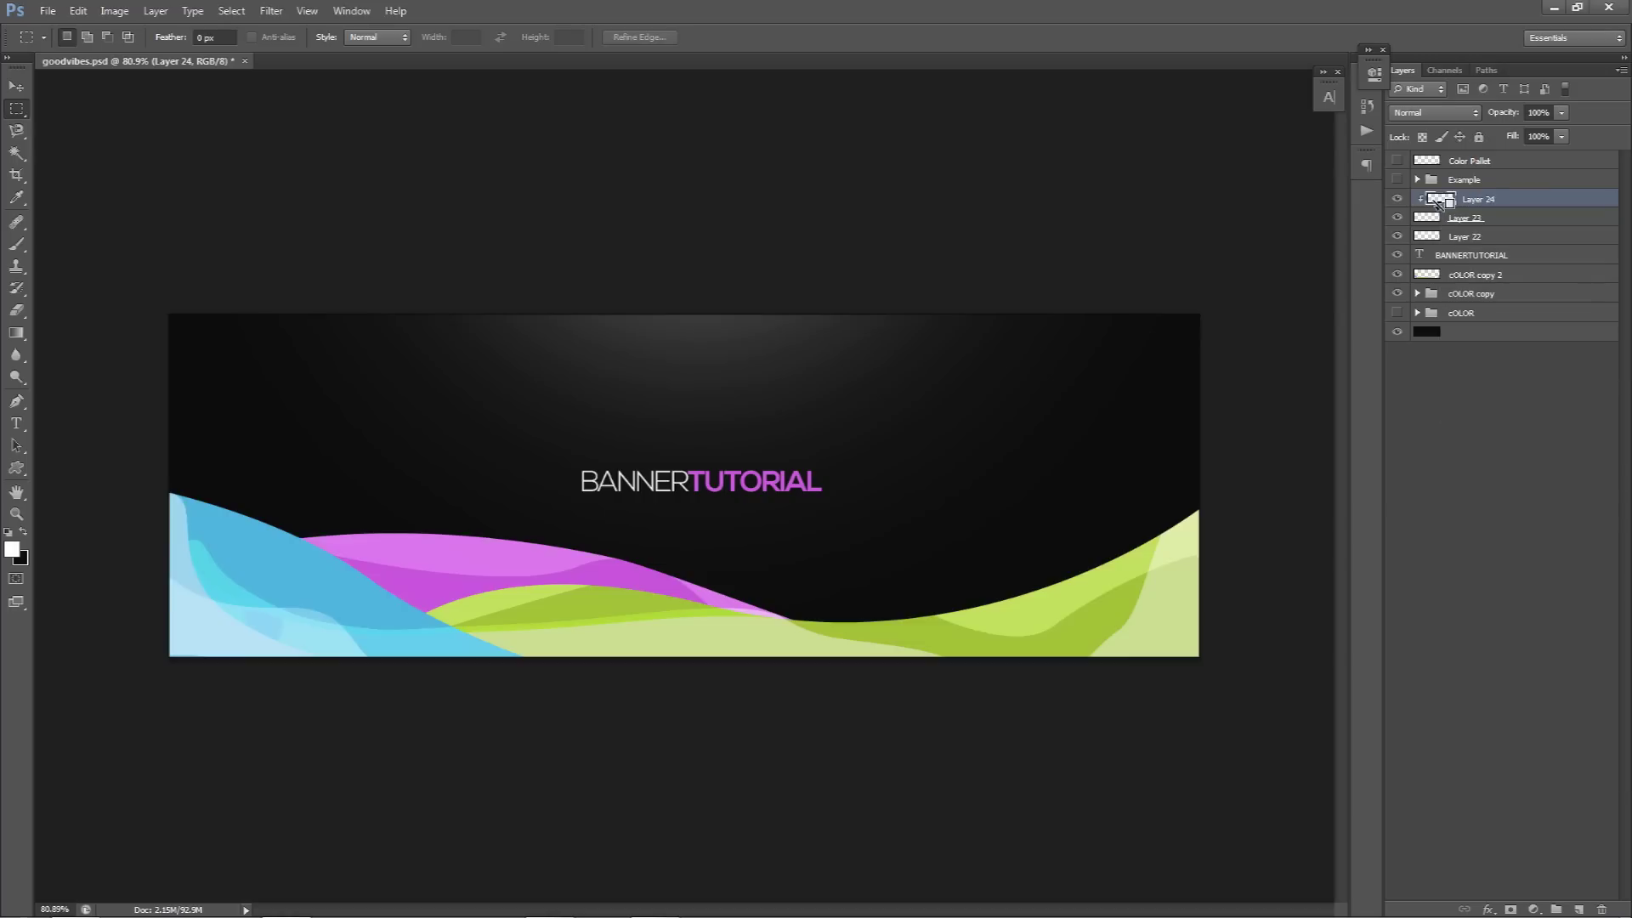
Step: Paint the border's left edge blue and its upper-left stretch purple with a 107 px brush, sampling colors from the waves
key(b)
mouse_move(839, 415)
mouse_down()
mouse_move(585, 353)
mouse_move(563, 417)
mouse_move(470, 426)
mouse_up()
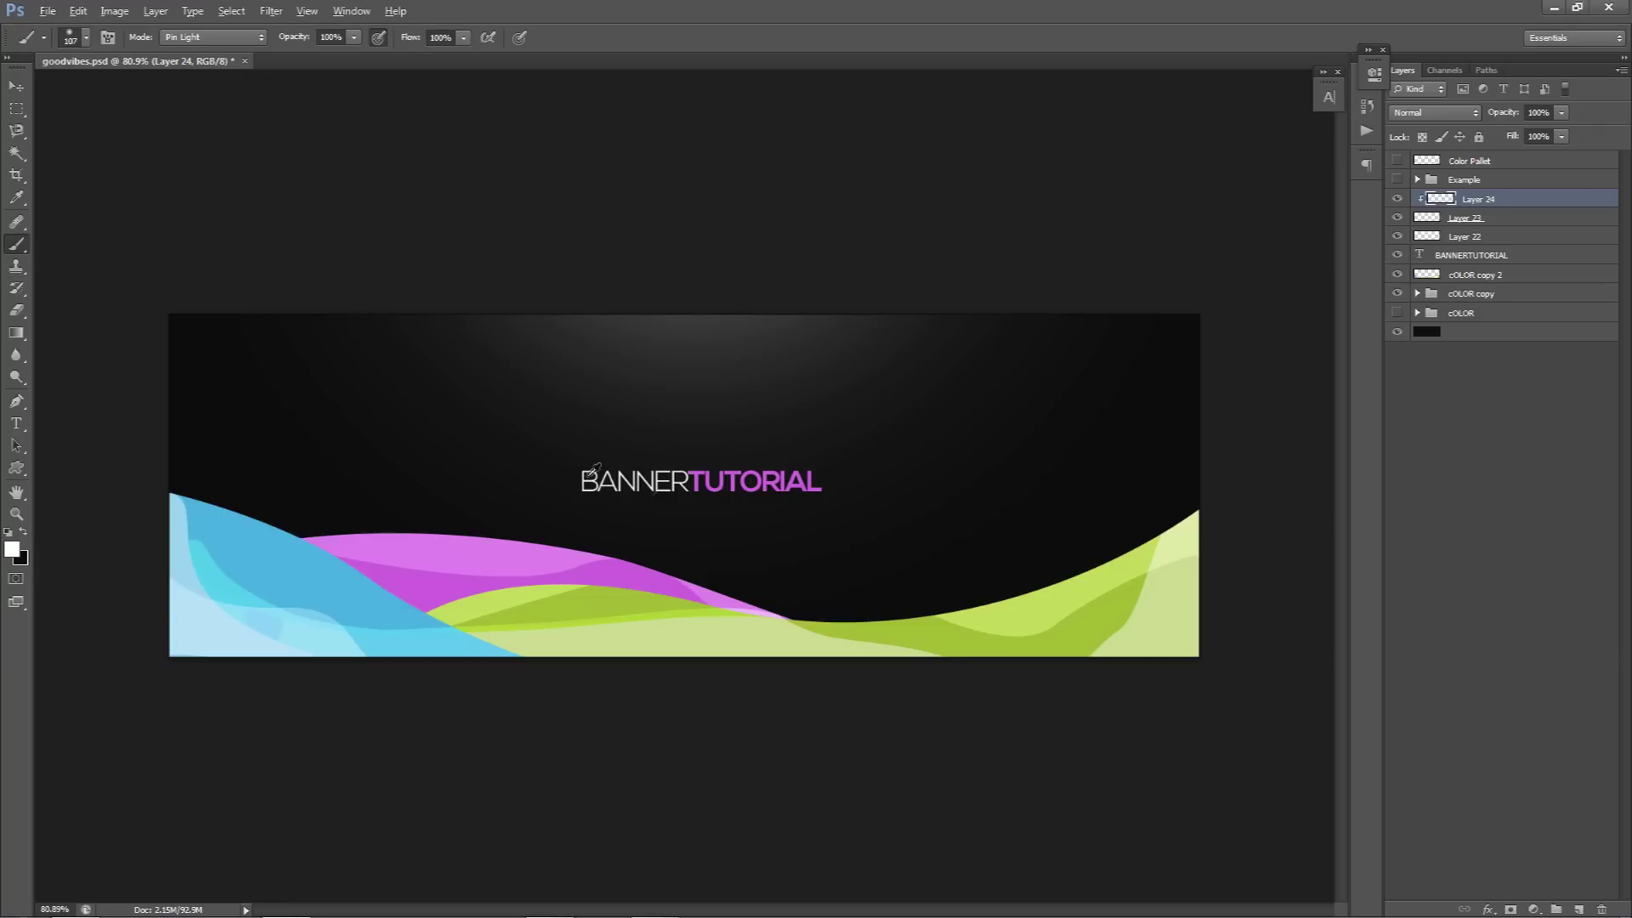
key(alt)
key(alt)
alt+click(317, 575)
mouse_move(262, 473)
mouse_down()
mouse_move(204, 466)
mouse_move(231, 427)
mouse_up()
alt+click(395, 551)
drag(305, 338, 361, 342)
Step: Paint the border green at top centre, blue at upper right, purple at the corner and green down the right edge
alt+click(603, 601)
drag(528, 364, 690, 368)
alt+click(406, 631)
mouse_move(944, 312)
mouse_down()
mouse_move(867, 382)
mouse_move(1008, 298)
mouse_up()
alt+click(459, 568)
drag(1164, 314, 1172, 344)
alt+click(647, 604)
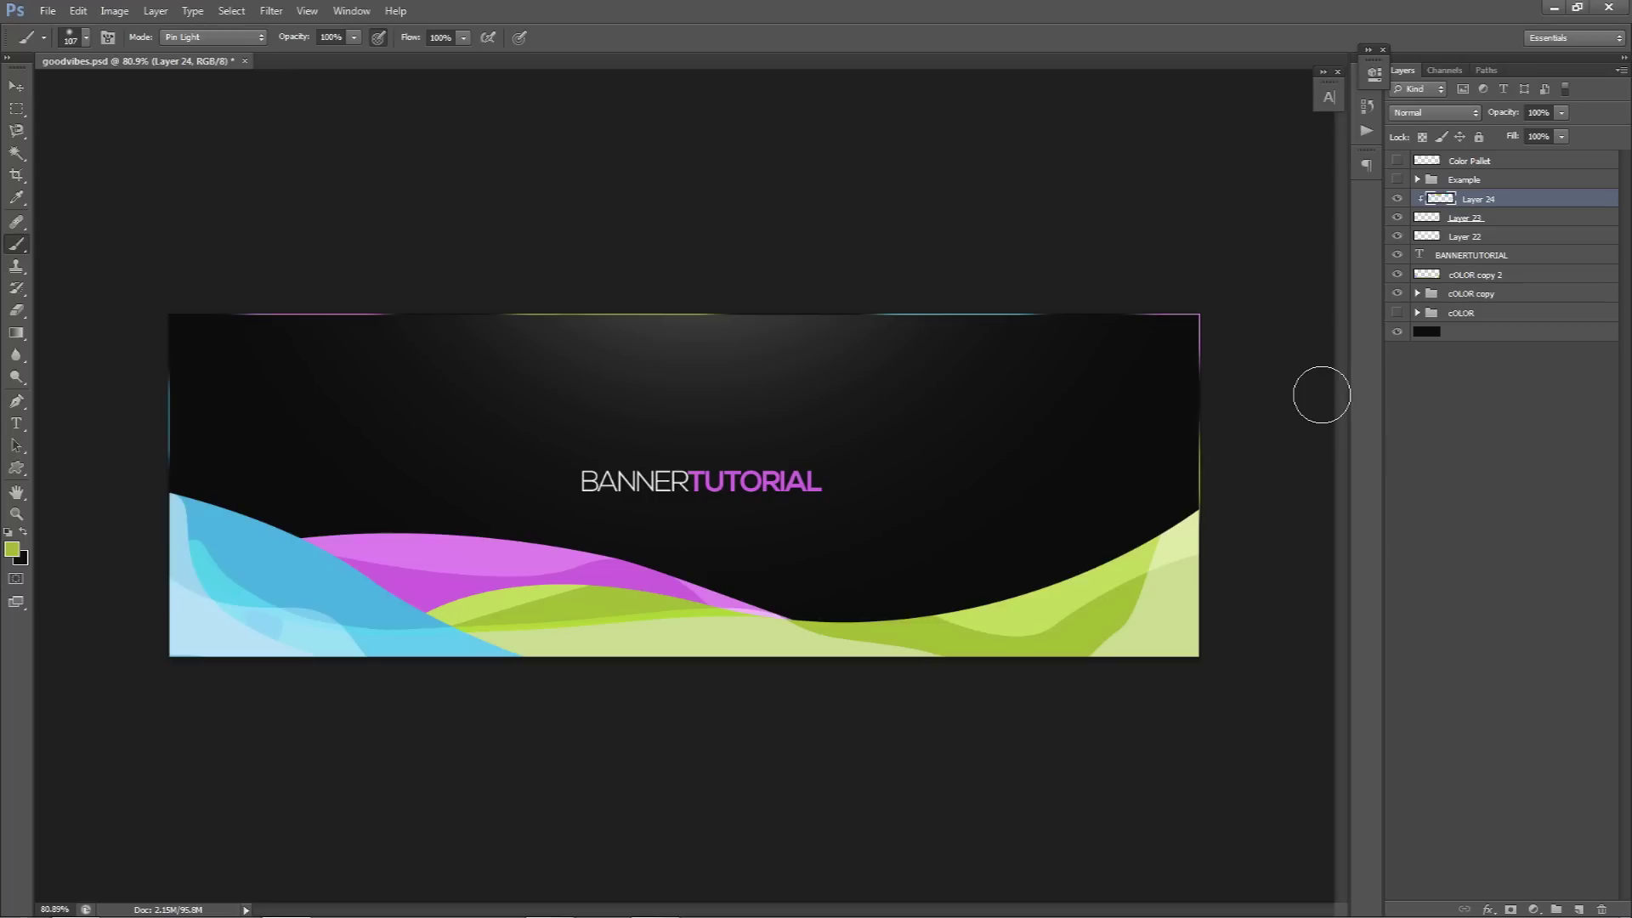
Step: Duplicate the BANNERTUTORIAL text and place the copy directly below the original
key(v)
ctrl+click(742, 467)
drag(742, 467, 724, 500)
Step: Replace the copied text with "CHECK OUT SELLFY.COM/SESOHQ"
key(t)
click(724, 506)
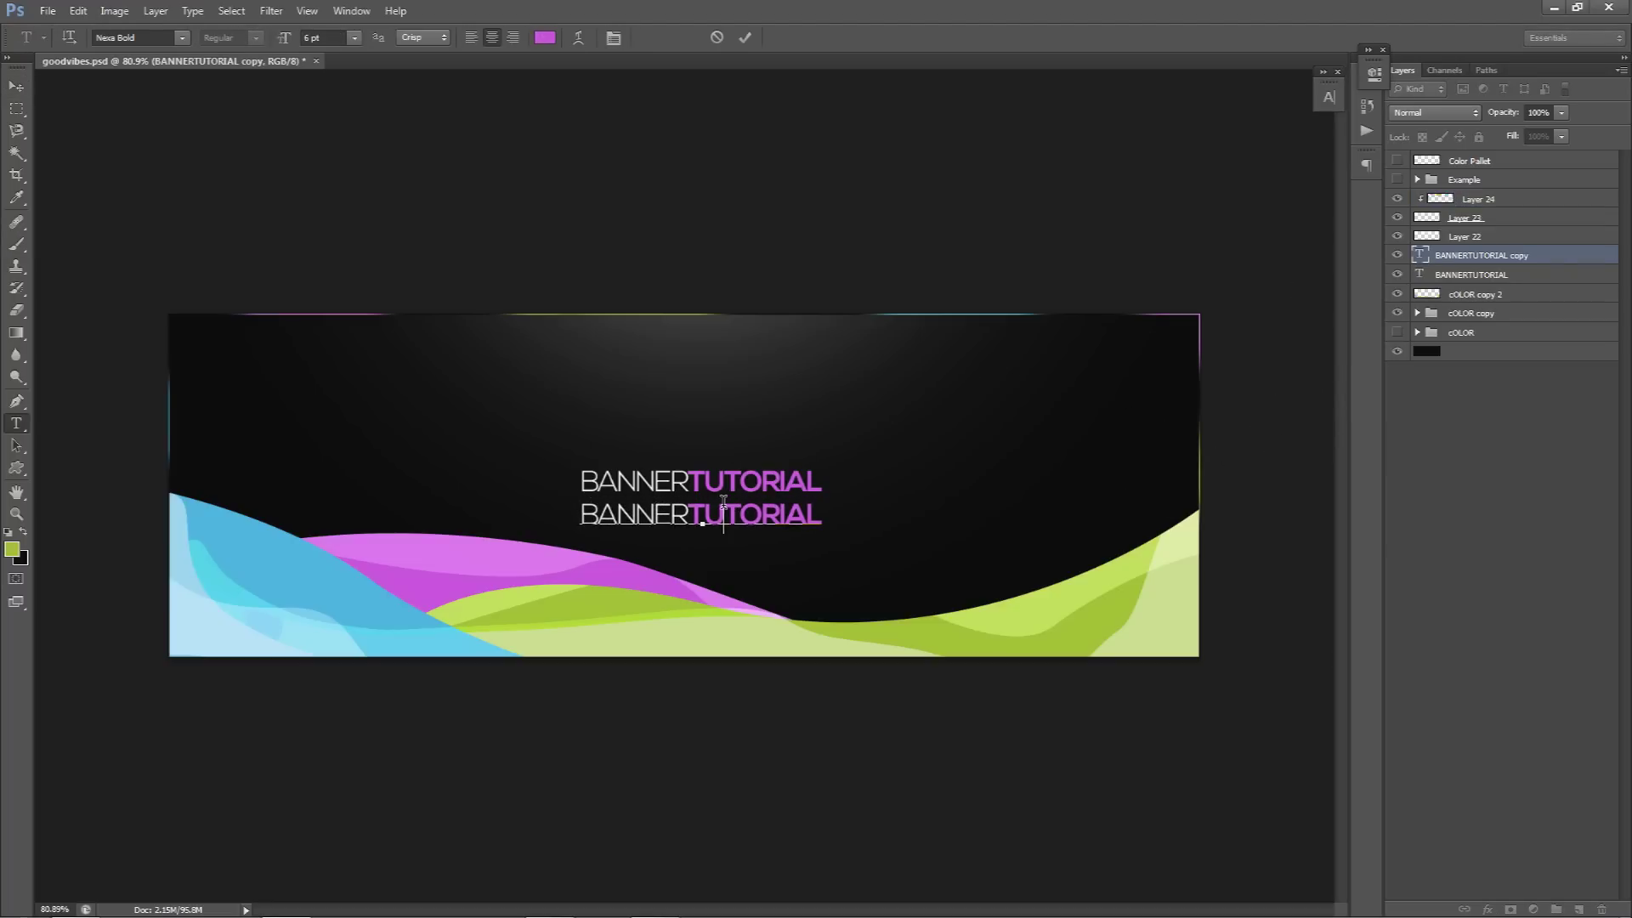
key(ctrl+a)
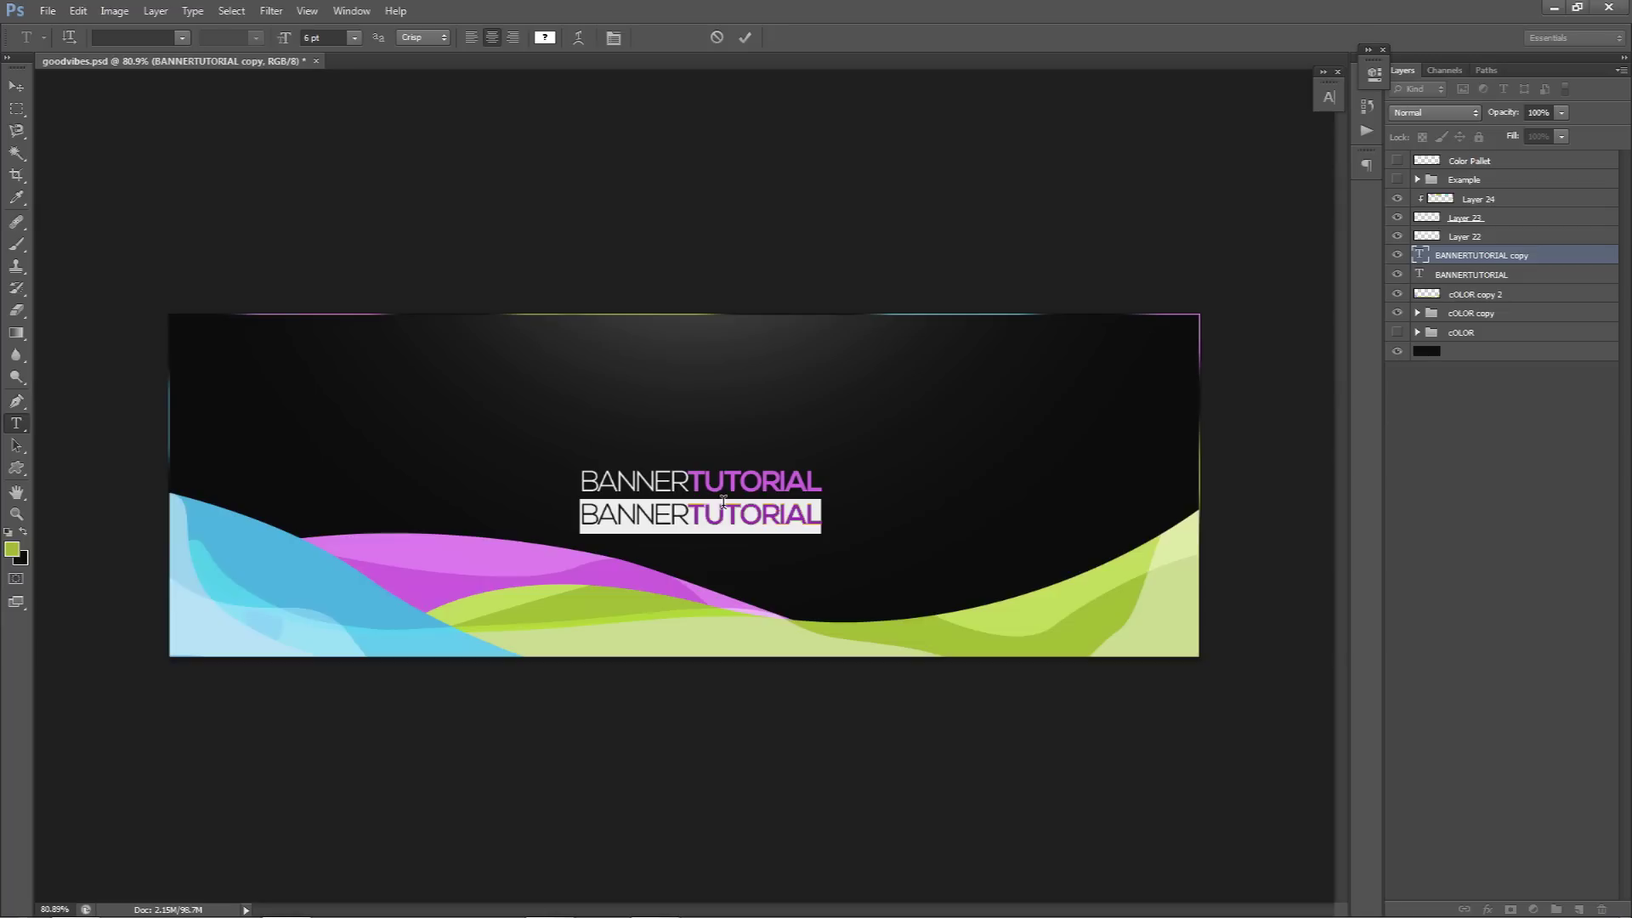
key(ctrl+h)
text(CHECK OUT SELLEY)
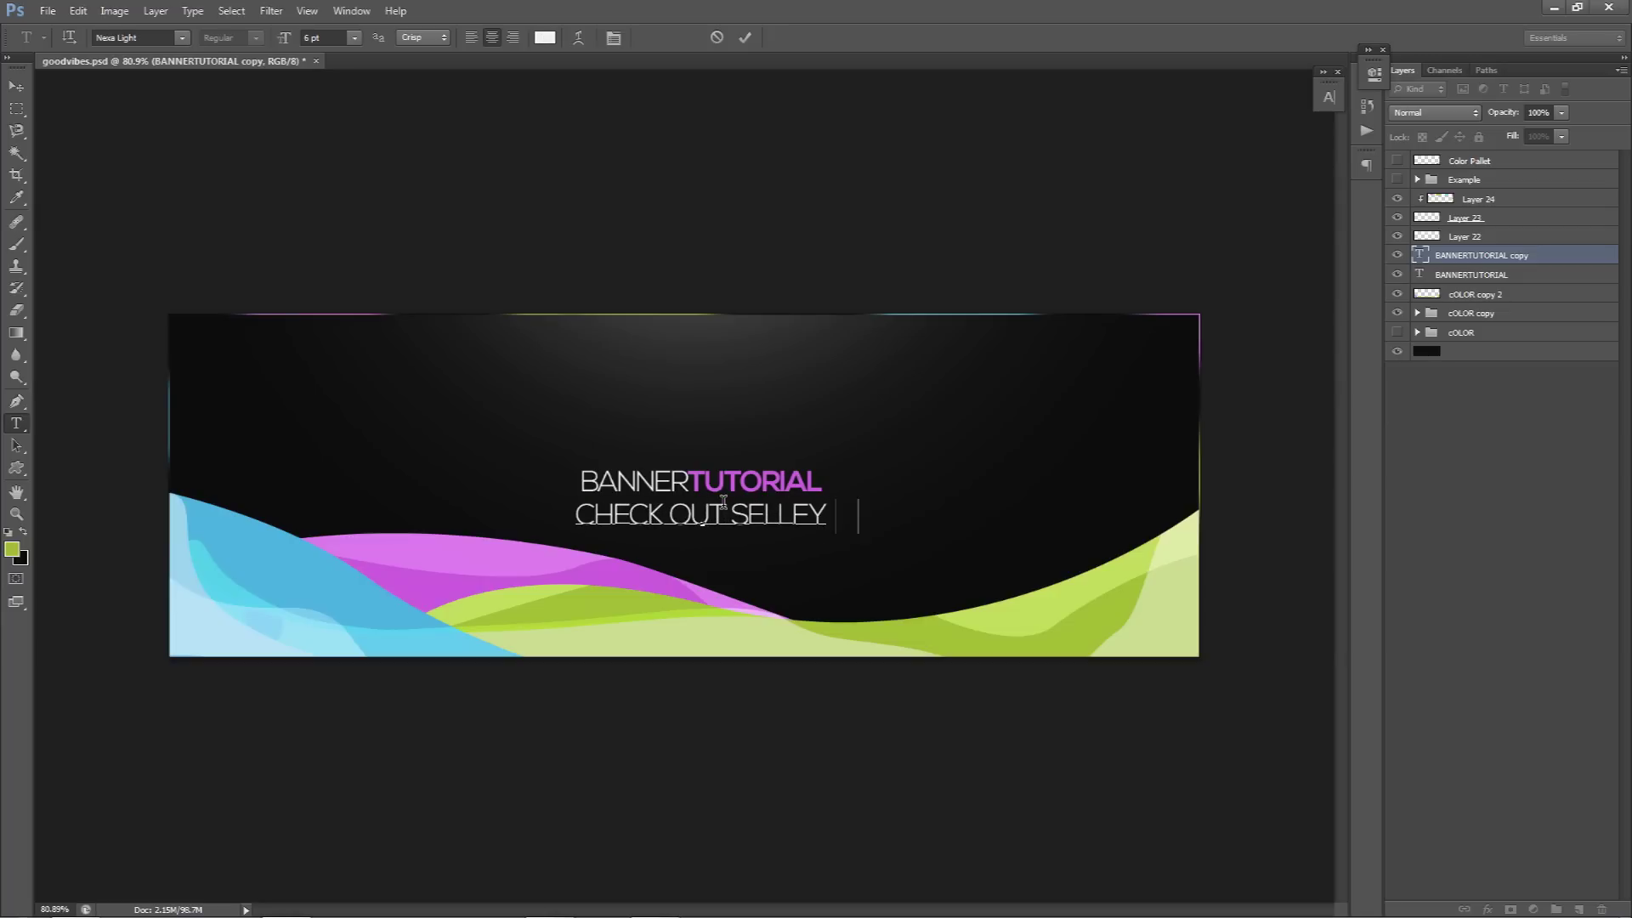
text(.COM/SESOHQ)
Step: Set the font size of the whole CHECK OUT line to 2 pt and commit the text
key(ctrl+a)
click(321, 35)
text(2)
key(Return)
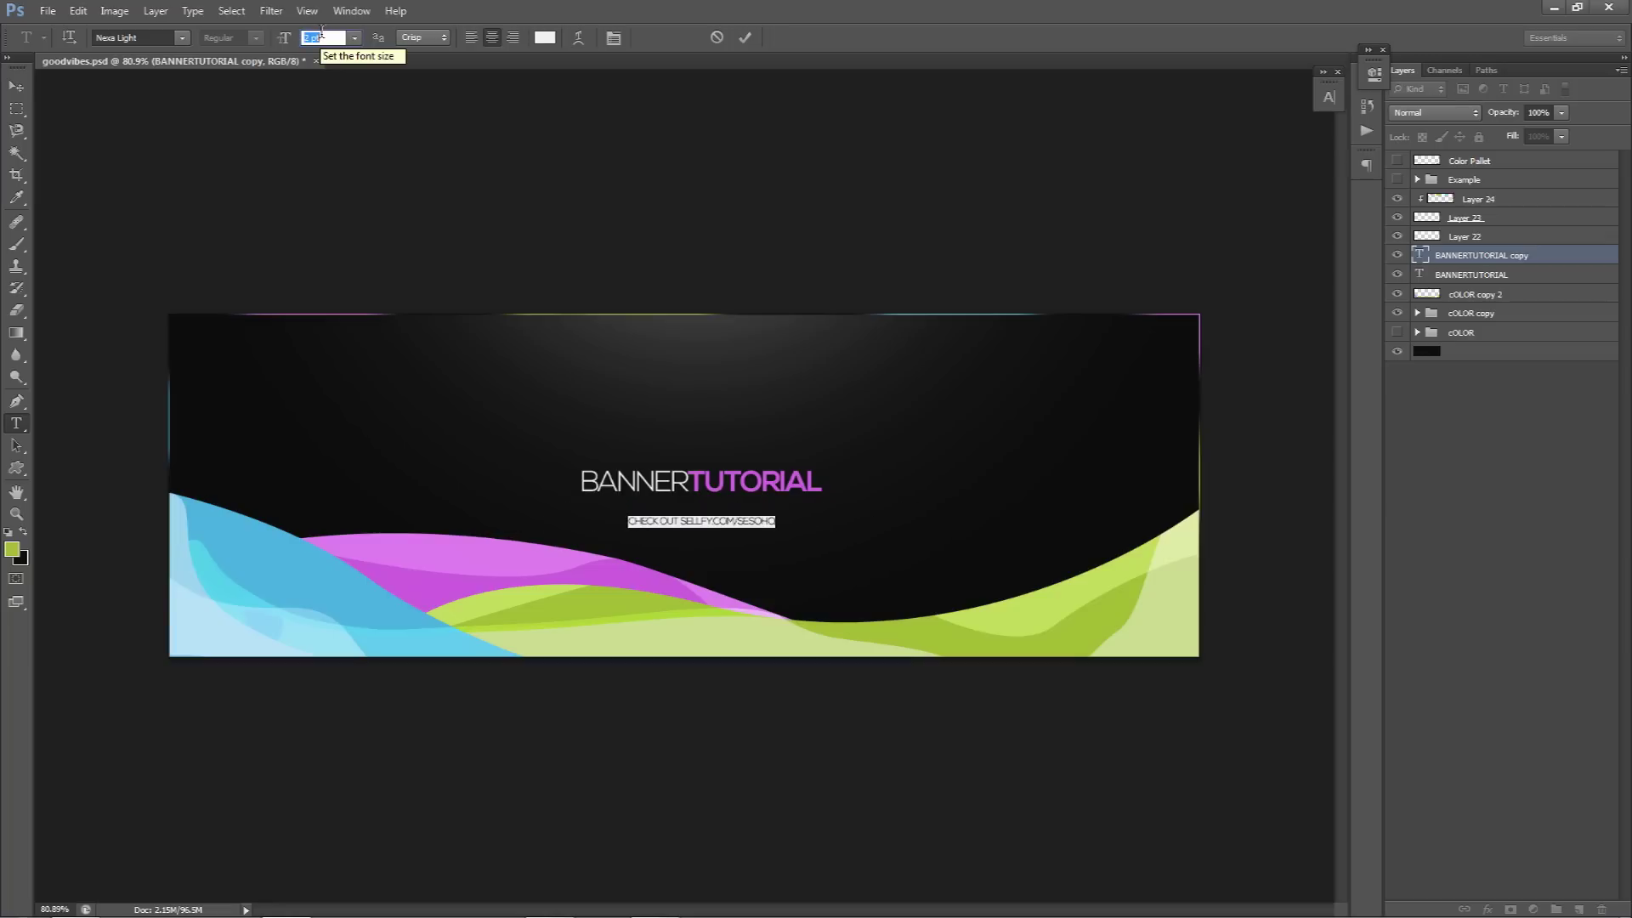
click(745, 38)
Step: Move the small CHECK OUT line up beneath the BANNERTUTORIAL title and nudge it down three times
key(v)
drag(757, 595, 748, 558)
key(Down)
key(Down)
key(Down)
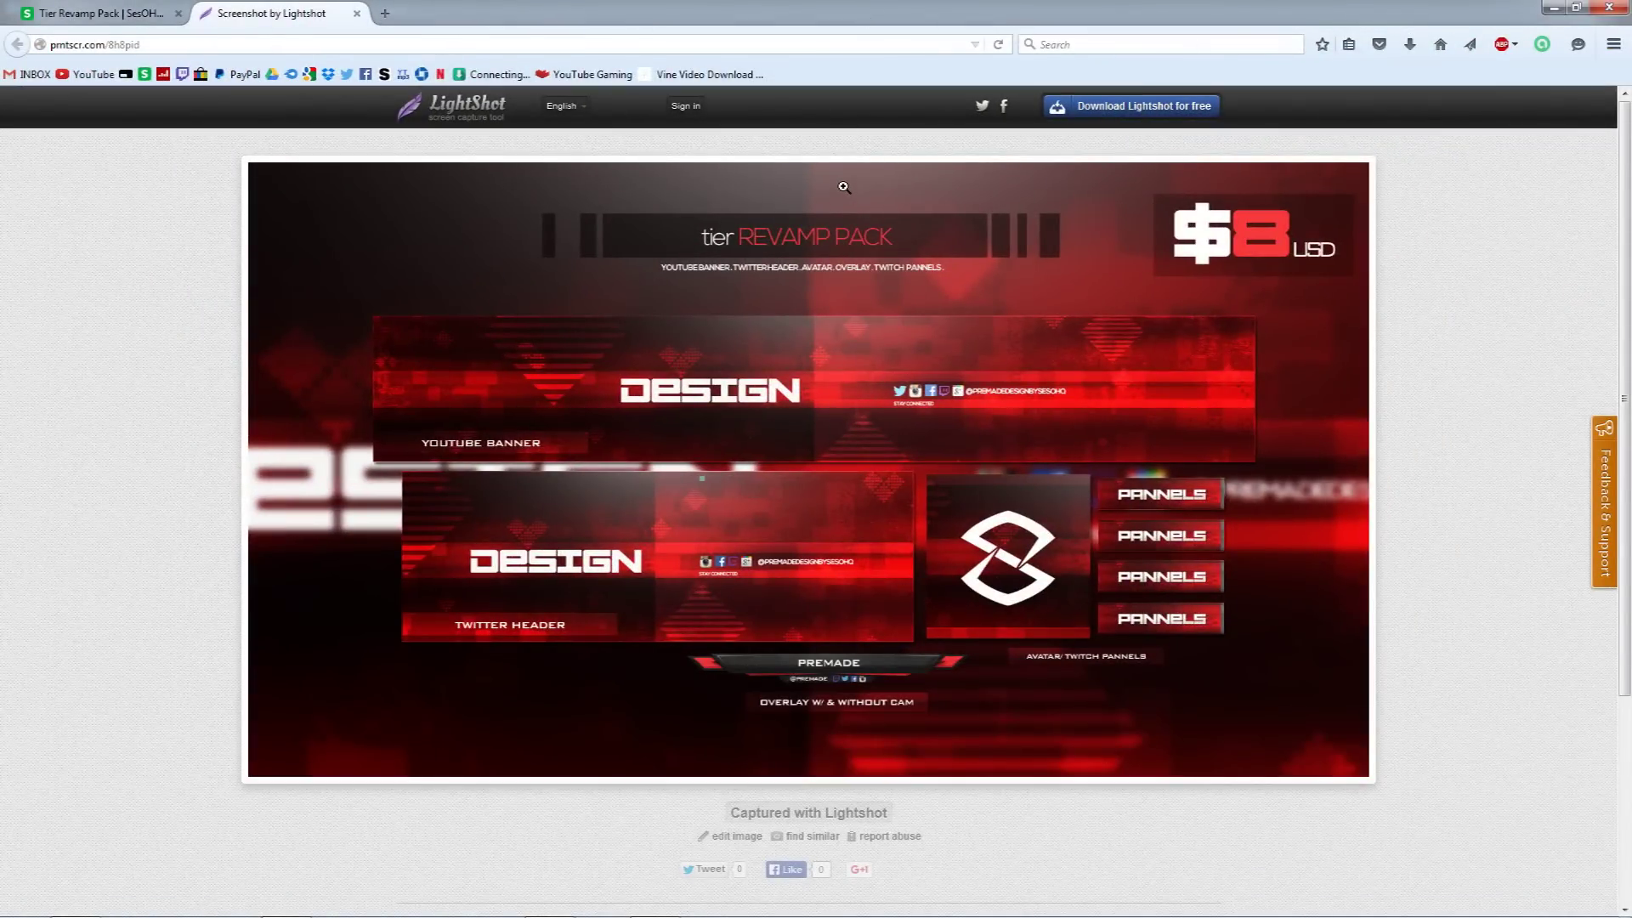
Step: Switch to the Tier Revamp Pack page in the web browser
click(161, 13)
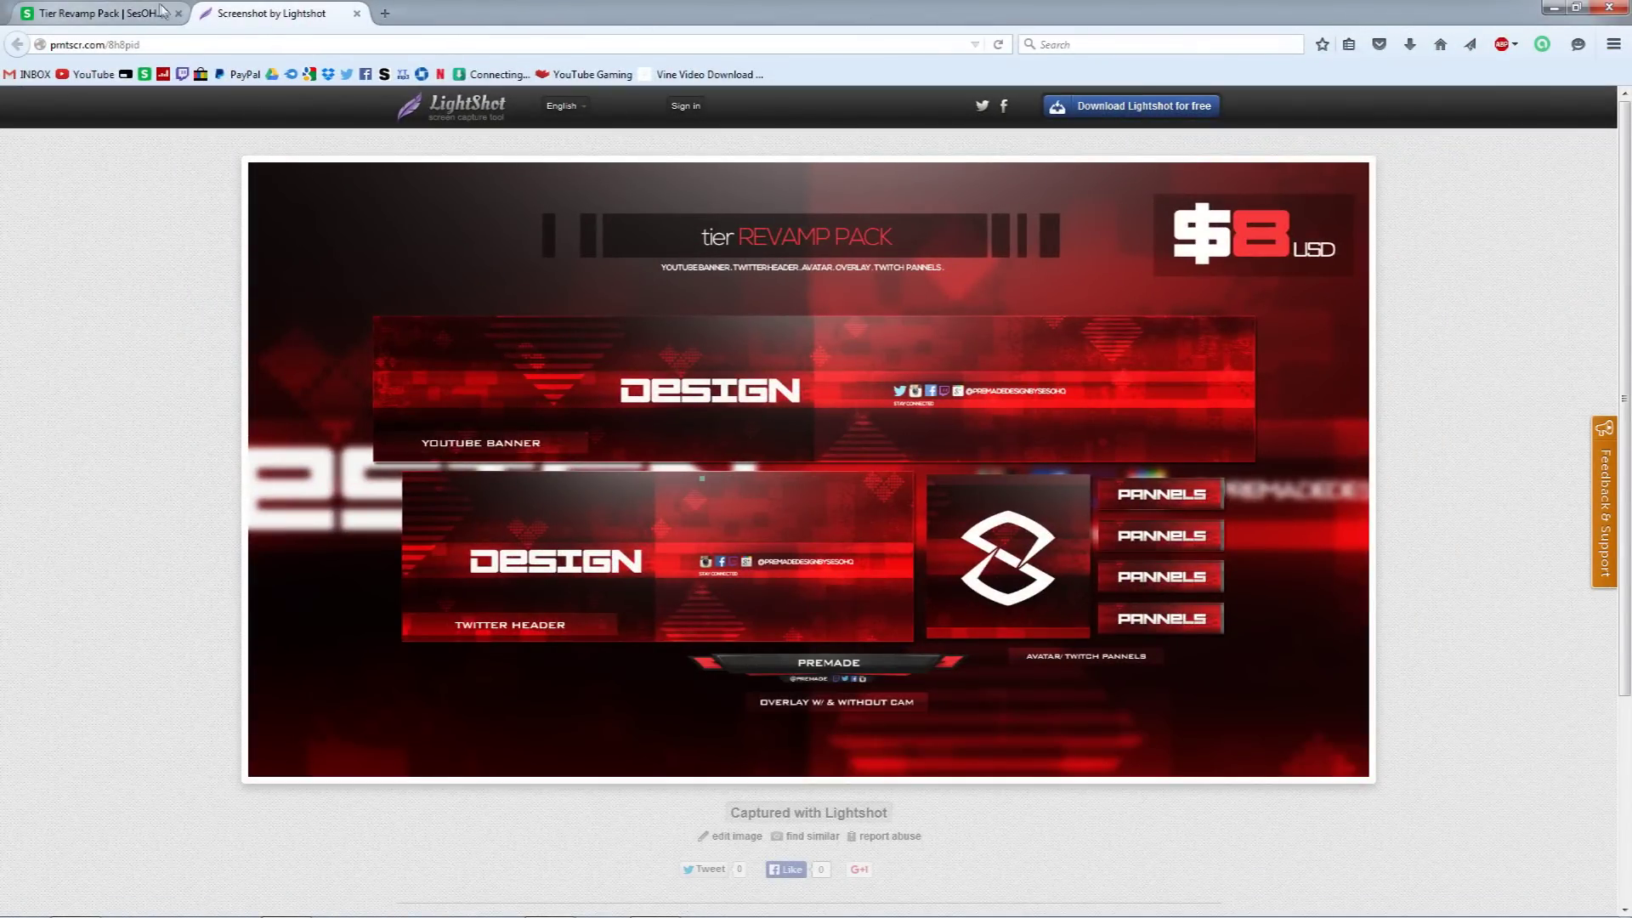